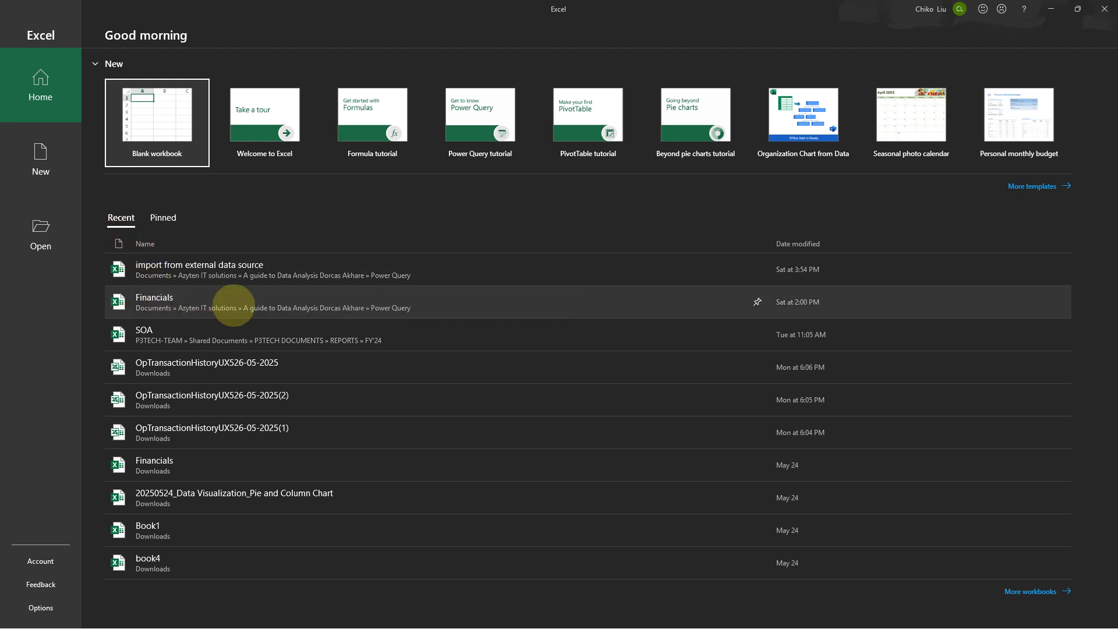
Open the Financials workbook and load the dorcas table into the Power Query Editor
{"action": "left_click", "coordinate": [254, 304]}
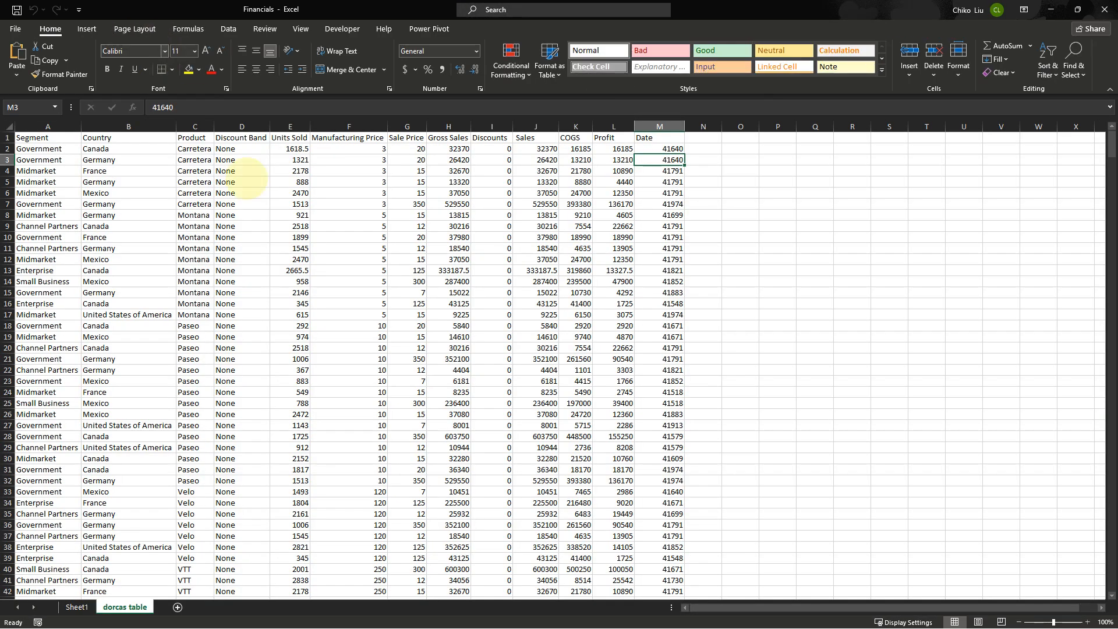
{"action": "left_click", "coordinate": [614, 158]}
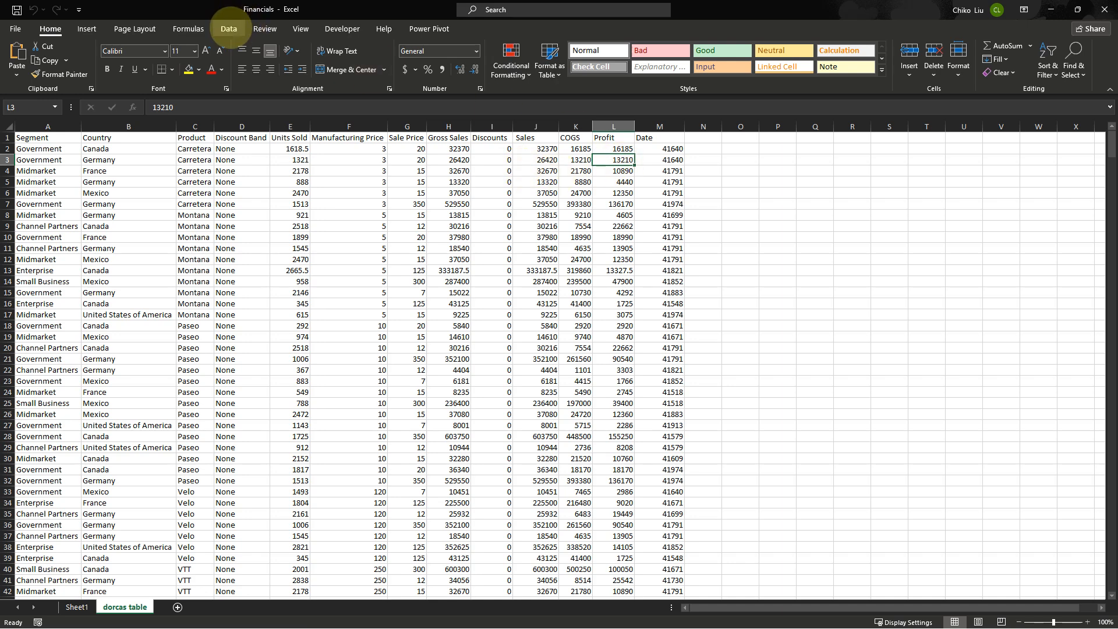
{"action": "left_click", "coordinate": [227, 29]}
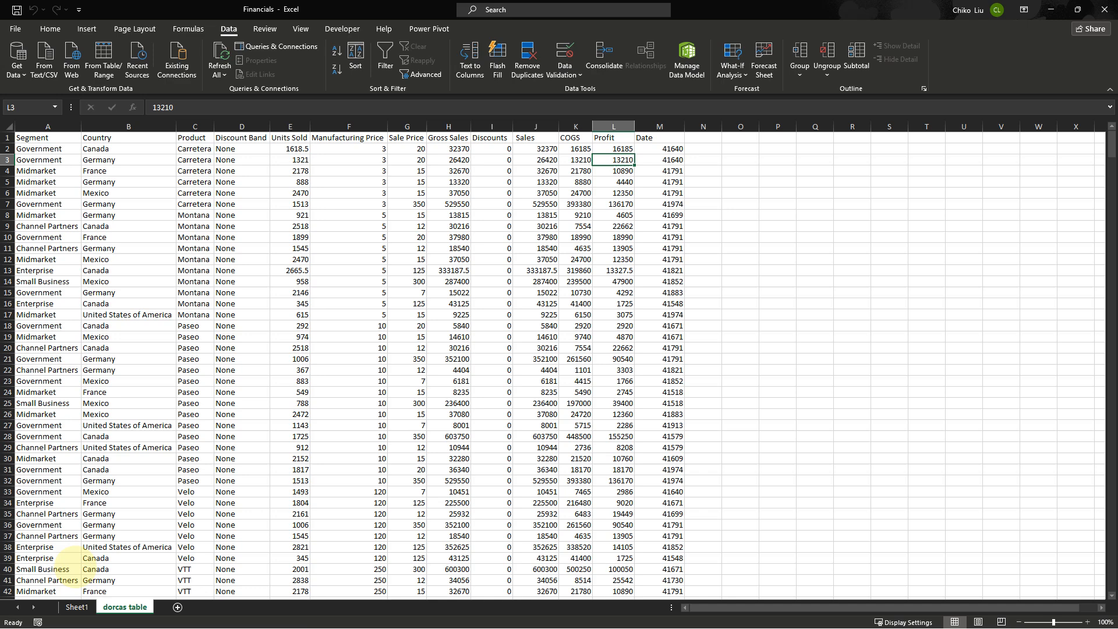
{"action": "left_click", "coordinate": [76, 607]}
{"action": "left_click", "coordinate": [188, 217]}
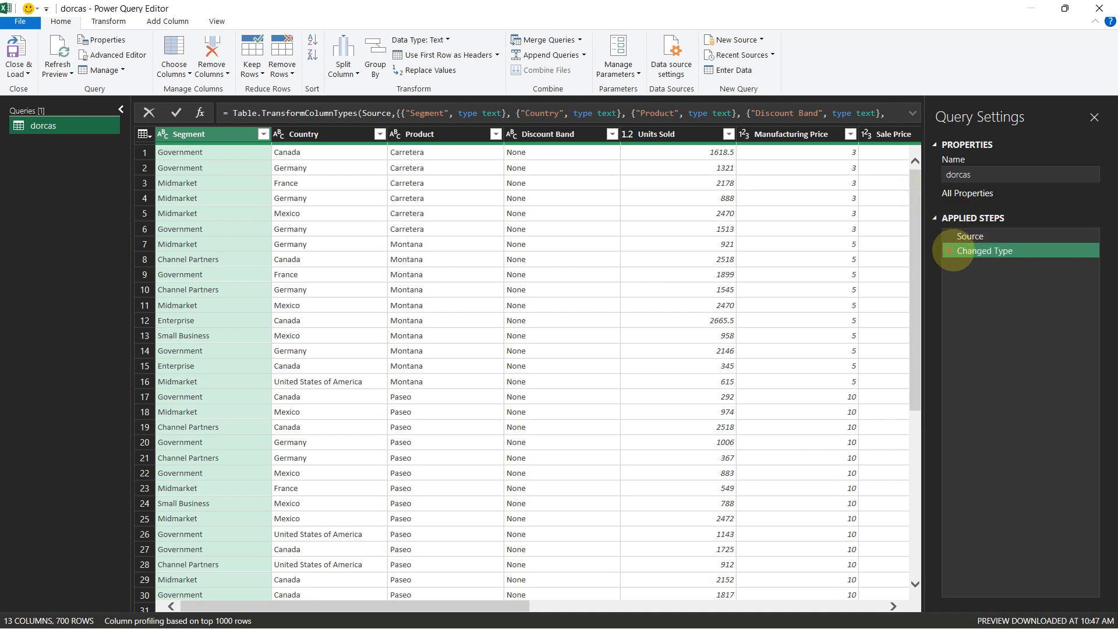
Delete the automatic Changed Type applied step and review the Discount Band values and the other columns
{"action": "left_click", "coordinate": [949, 250]}
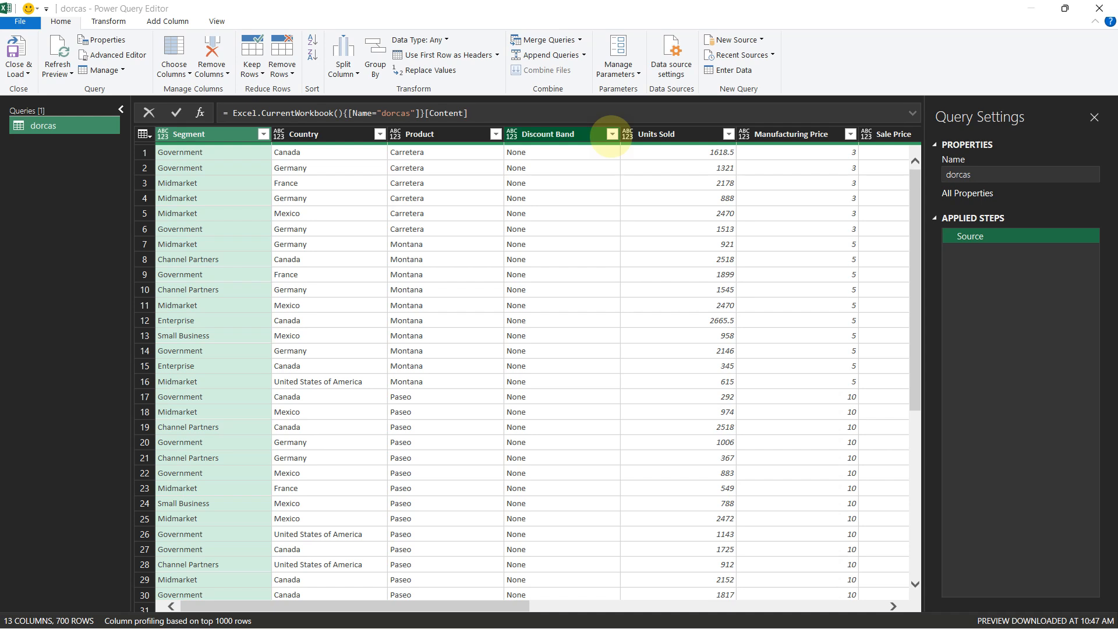
{"action": "left_click", "coordinate": [611, 134]}
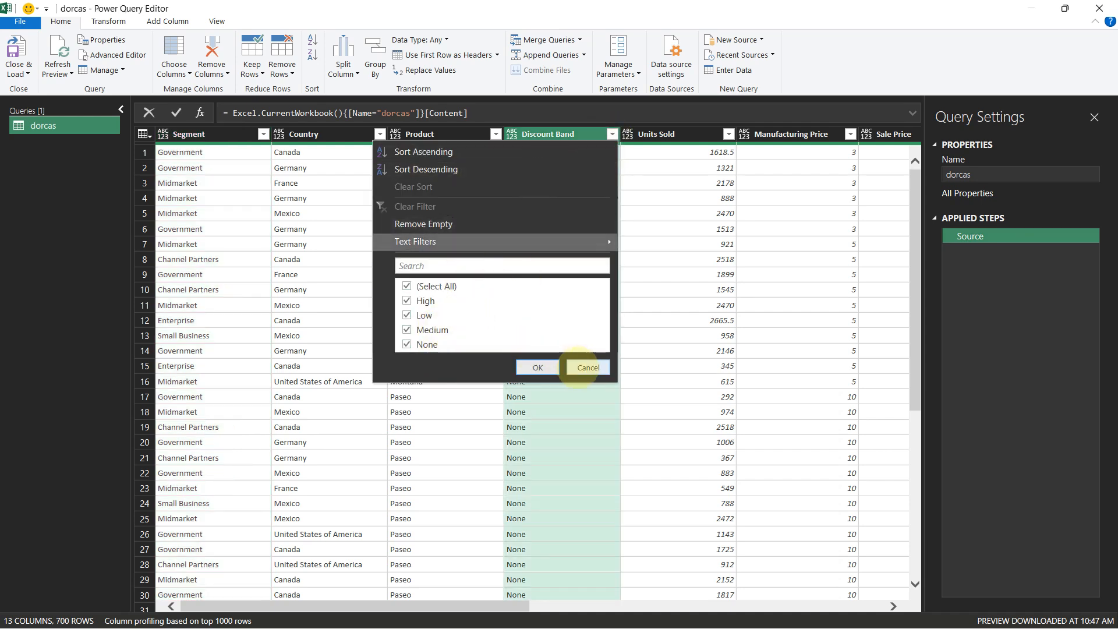
{"action": "left_click", "coordinate": [587, 368]}
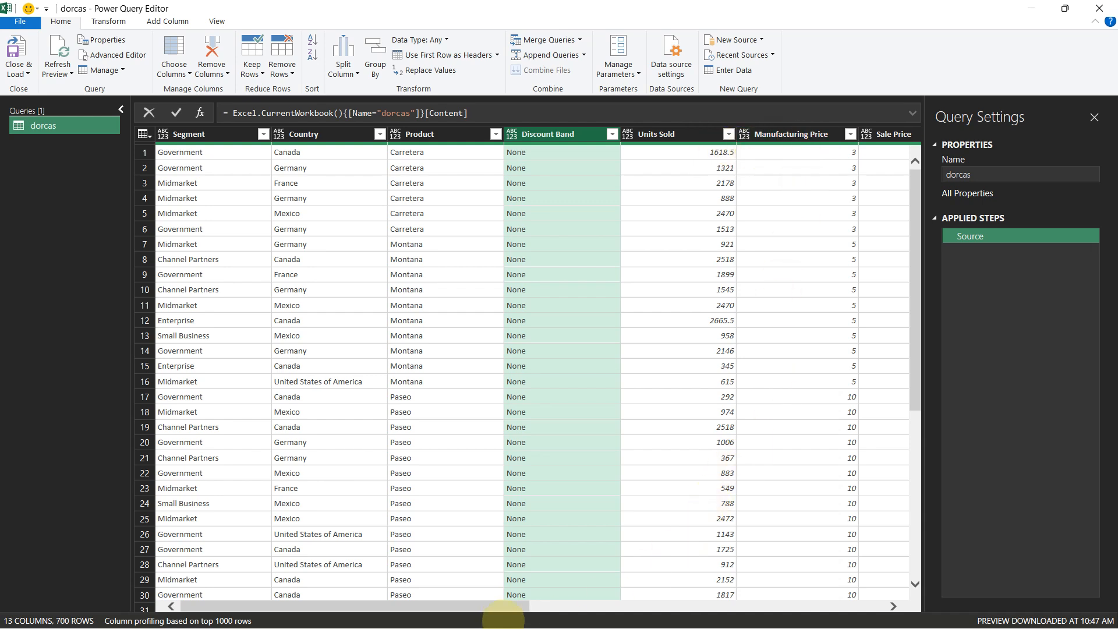
{"action": "left_click_drag", "start_coordinate": [509, 606], "coordinate": [883, 605]}
{"action": "left_click", "coordinate": [826, 135]}
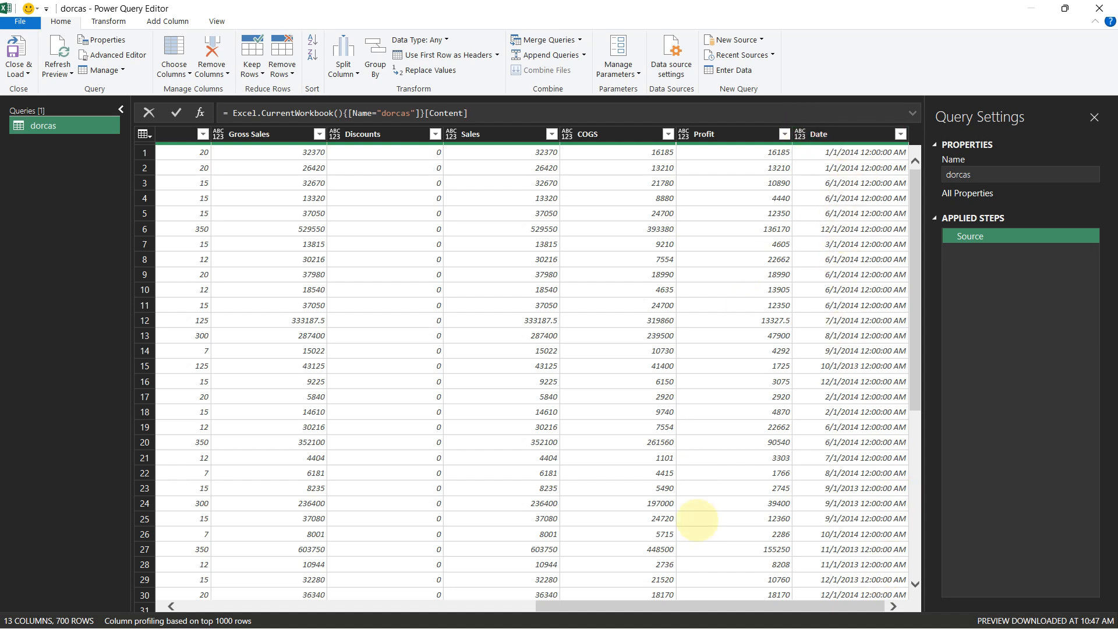
{"action": "left_click_drag", "start_coordinate": [684, 606], "coordinate": [315, 606]}
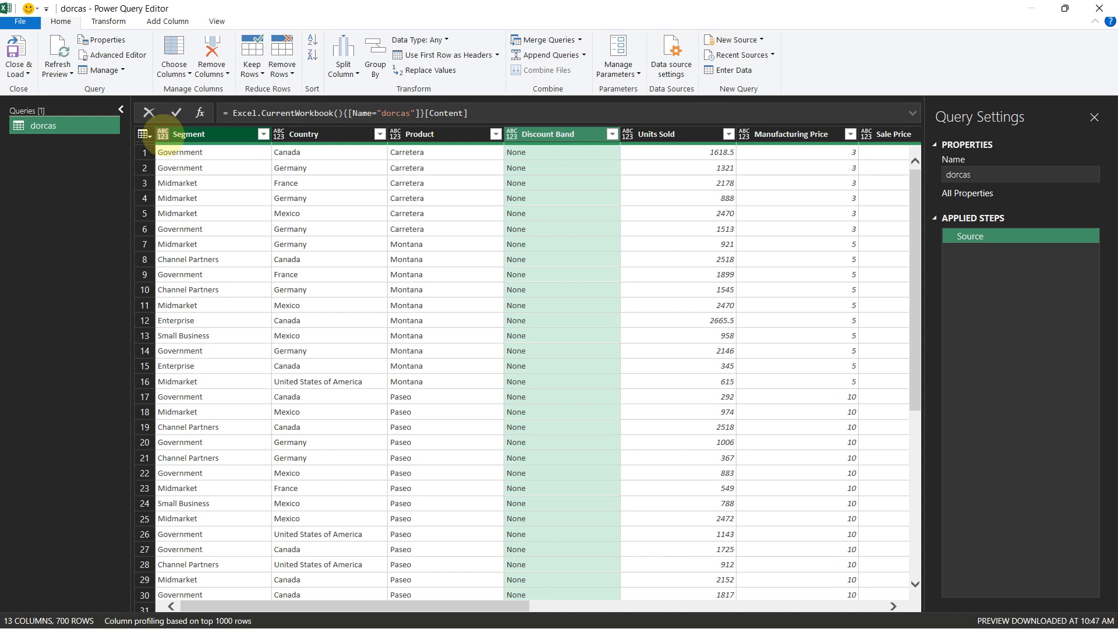
{"action": "left_click", "coordinate": [163, 134]}
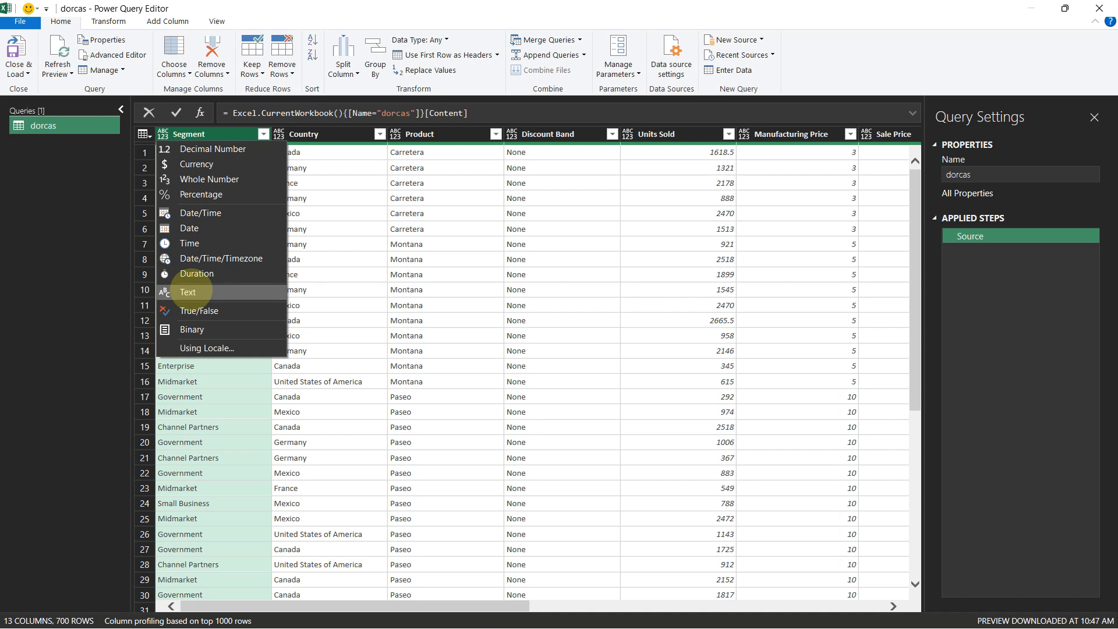
{"action": "left_click", "coordinate": [187, 292]}
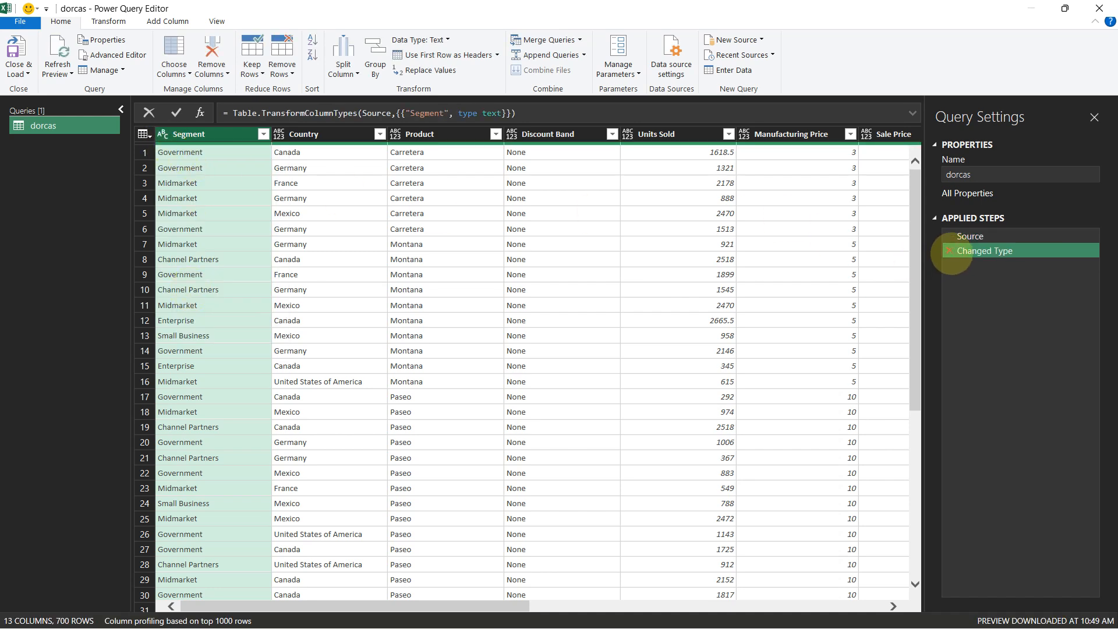
{"action": "left_click", "coordinate": [949, 251]}
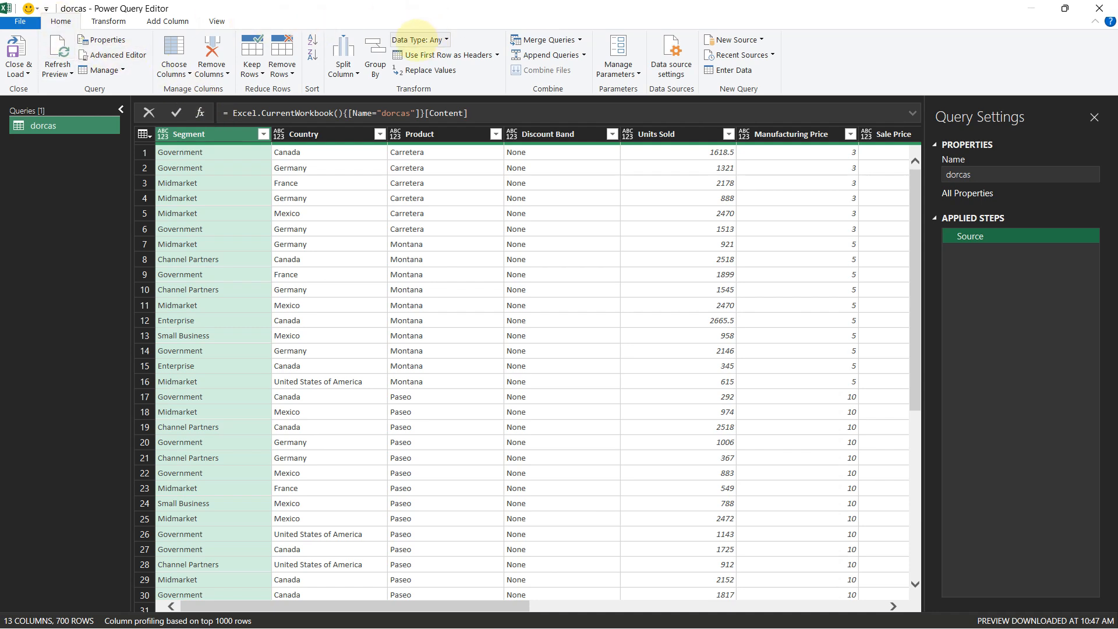
{"action": "left_click", "coordinate": [432, 39]}
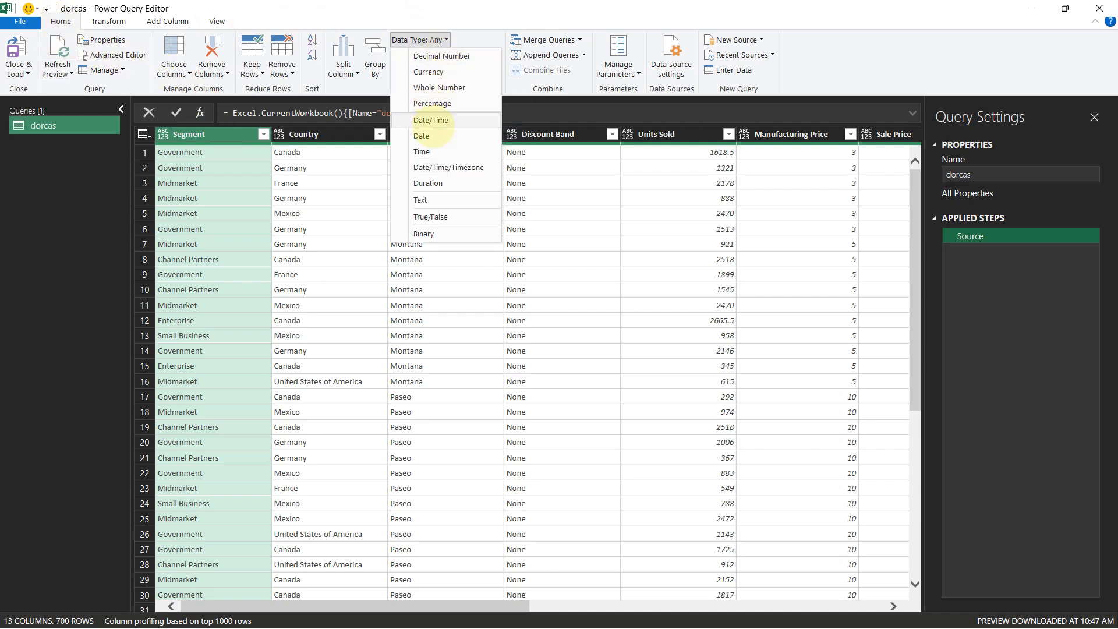
{"action": "left_click", "coordinate": [421, 200]}
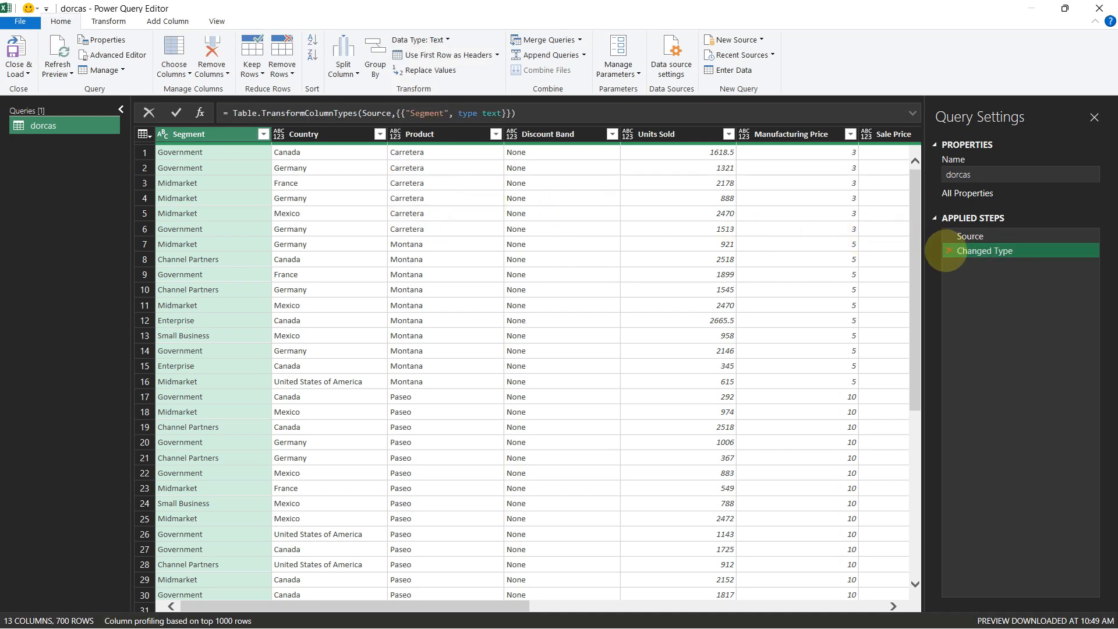
{"action": "left_click", "coordinate": [950, 250]}
{"action": "left_click", "coordinate": [162, 134]}
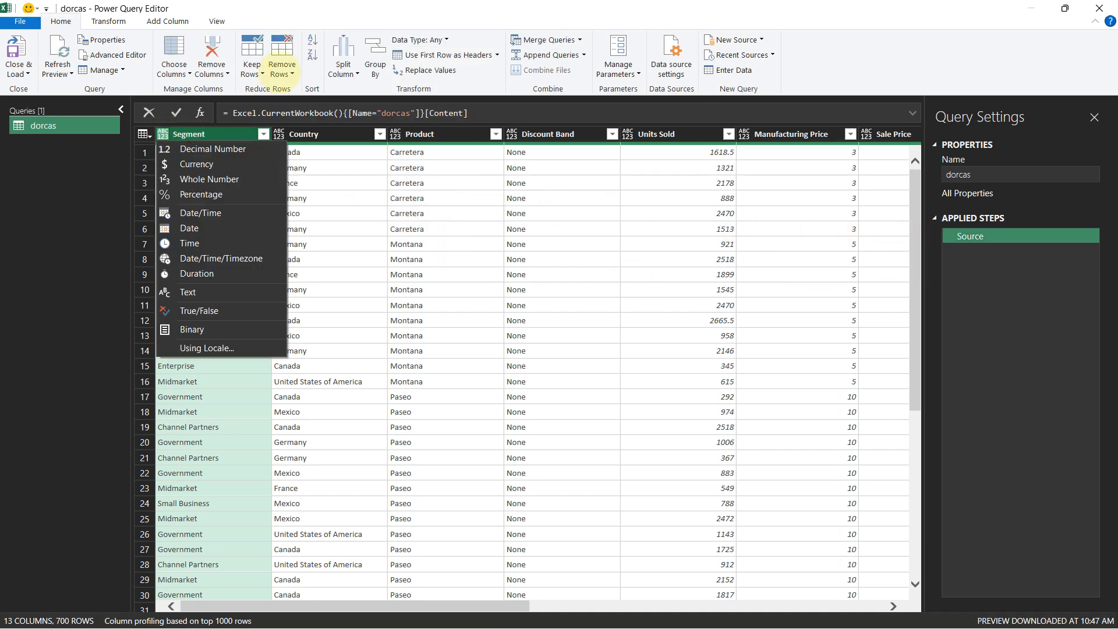
{"action": "left_click", "coordinate": [441, 39]}
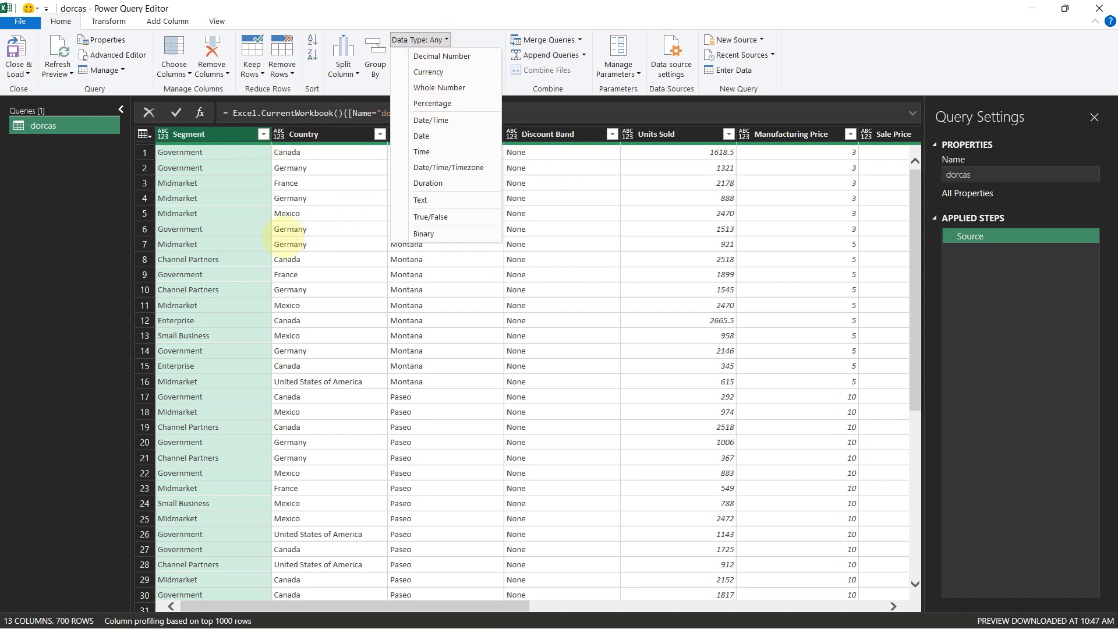
{"action": "left_click", "coordinate": [263, 227]}
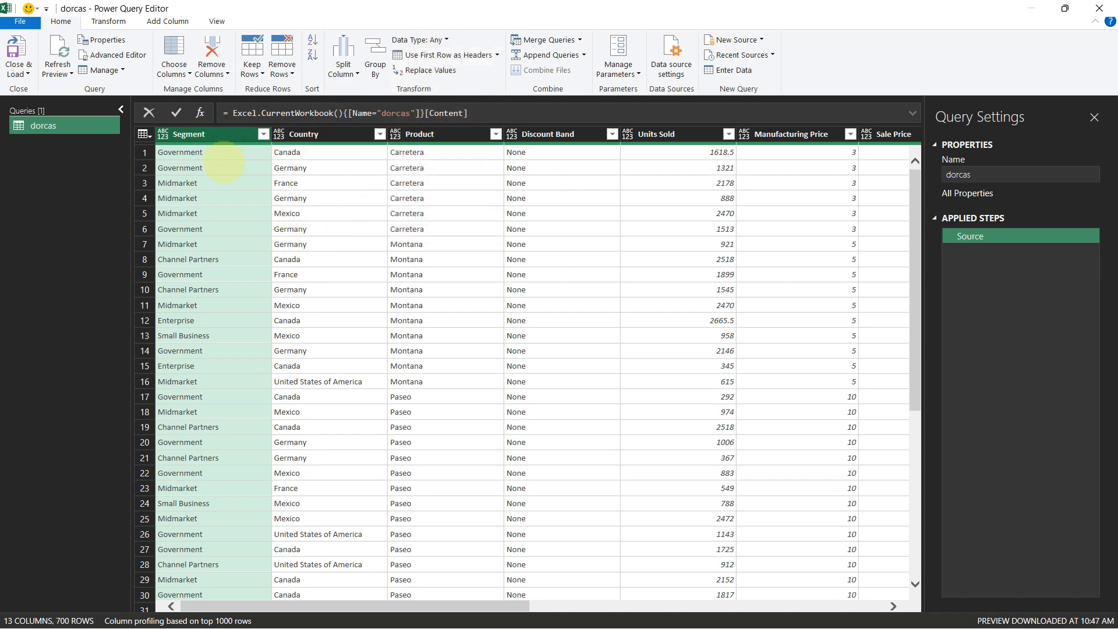
{"action": "left_click", "coordinate": [163, 134]}
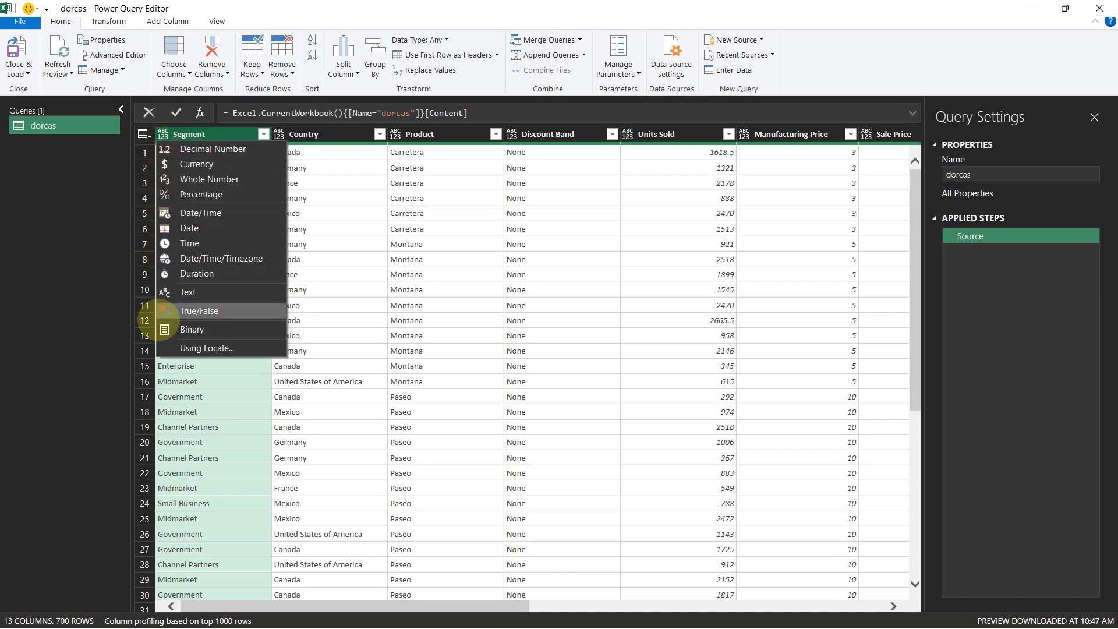
{"action": "left_click", "coordinate": [175, 397]}
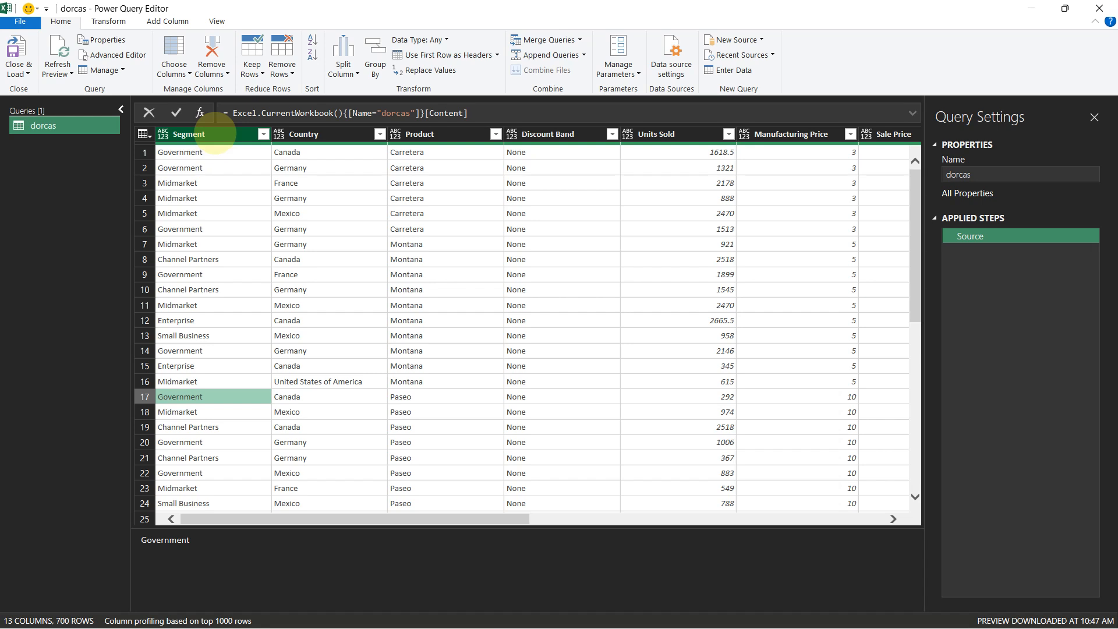
Set the Segment, Country, Product and Discount Band columns to the Text data type
{"action": "left_click", "coordinate": [215, 134]}
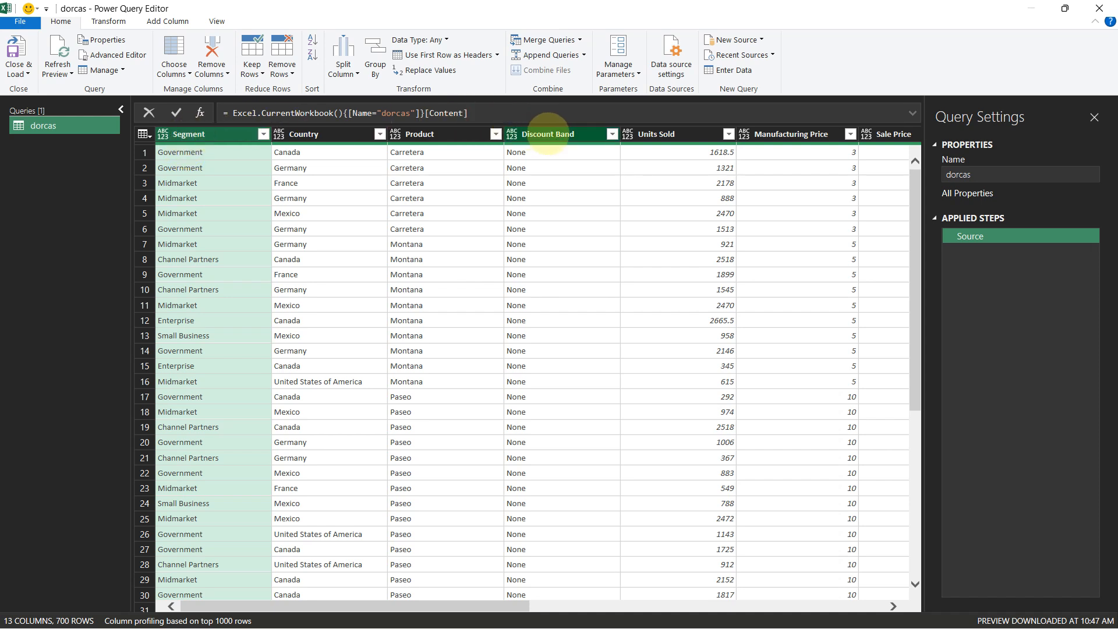
{"action": "left_click", "coordinate": [549, 135], "text": "shift"}
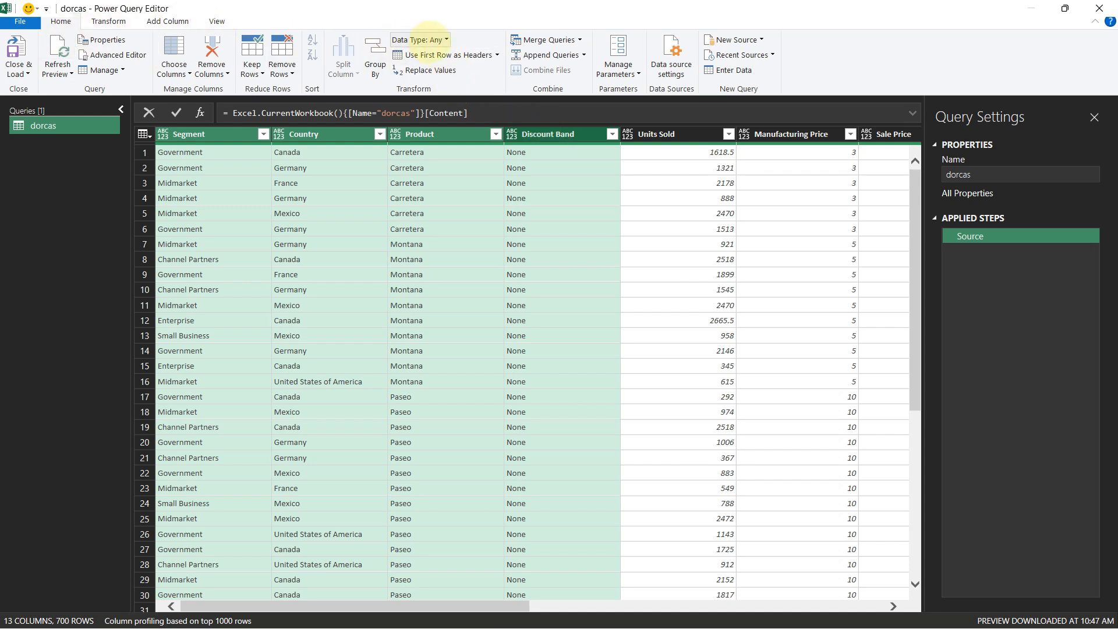
{"action": "left_click", "coordinate": [431, 39]}
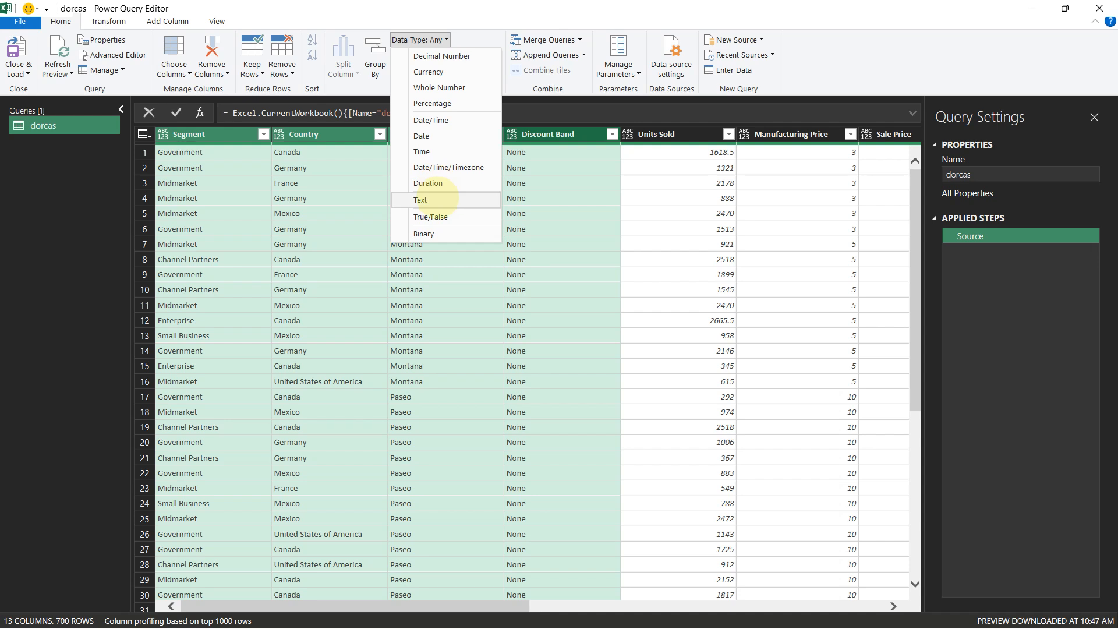
{"action": "left_click", "coordinate": [437, 199]}
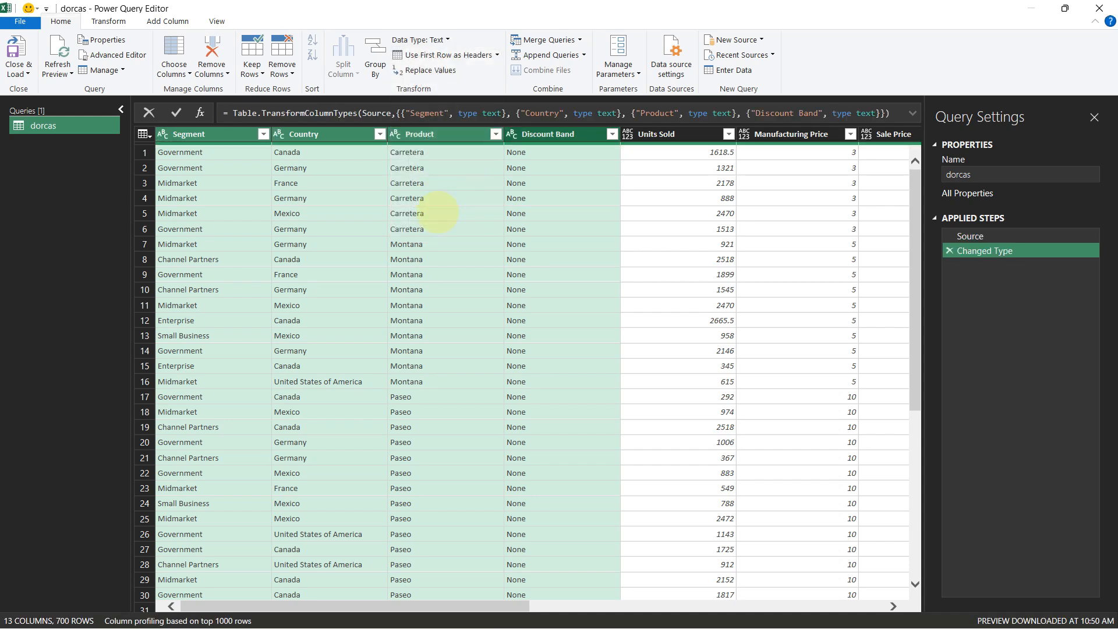
Change the Units Sold column's data type to Whole Number
{"action": "left_click_drag", "start_coordinate": [451, 605], "coordinate": [612, 611]}
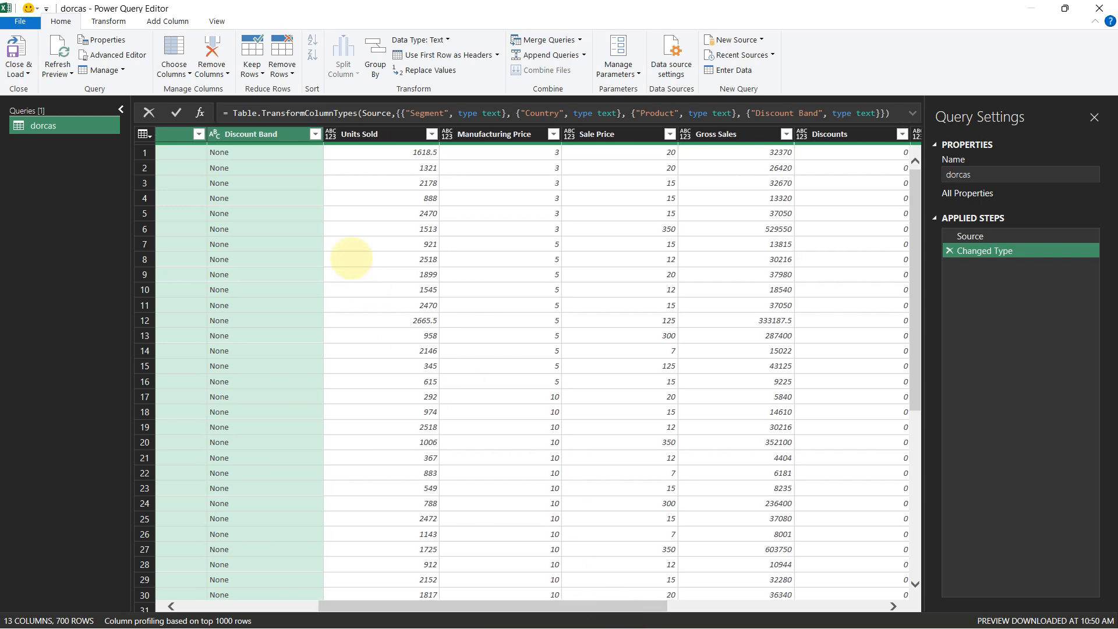
{"action": "left_click", "coordinate": [330, 135]}
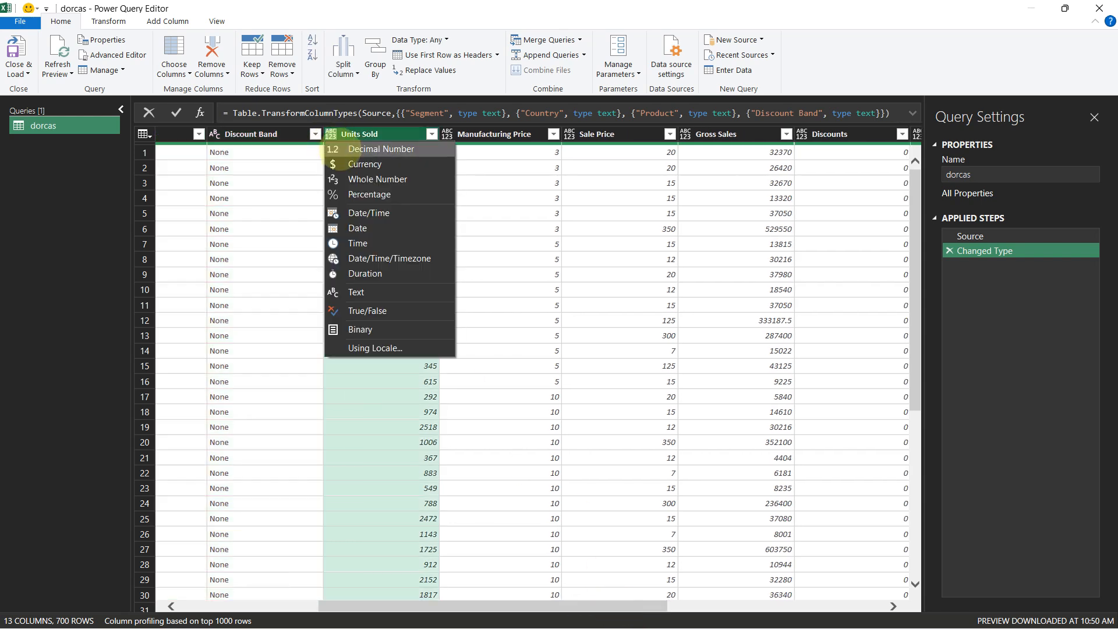
{"action": "left_click", "coordinate": [358, 178]}
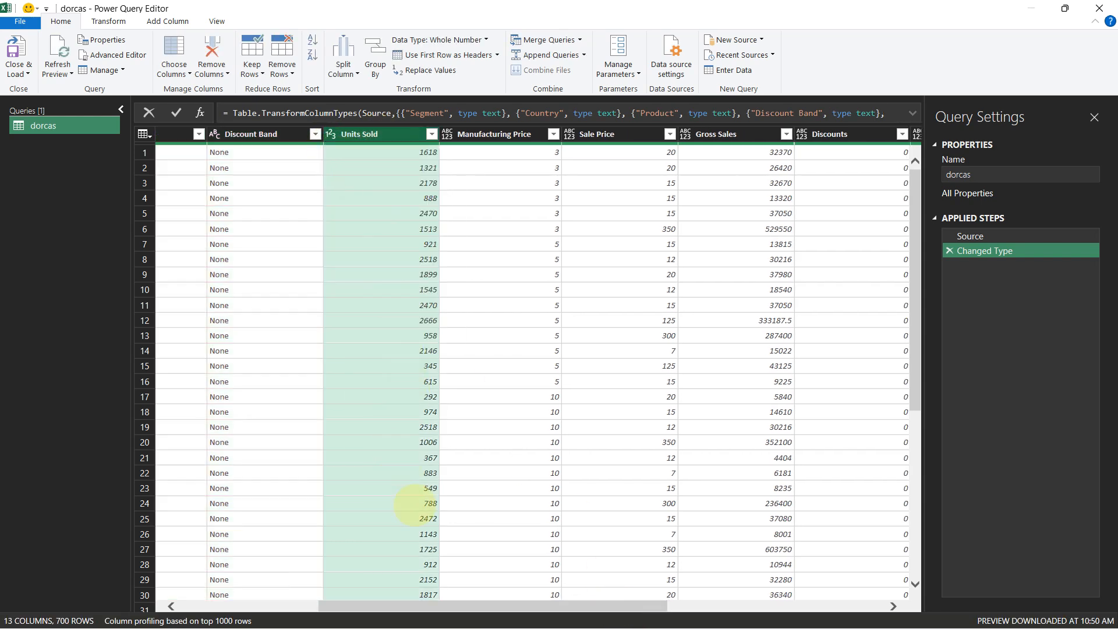
Set the columns from Manufacturing Price through Profit to the Currency data type
{"action": "left_click_drag", "start_coordinate": [391, 604], "coordinate": [498, 607]}
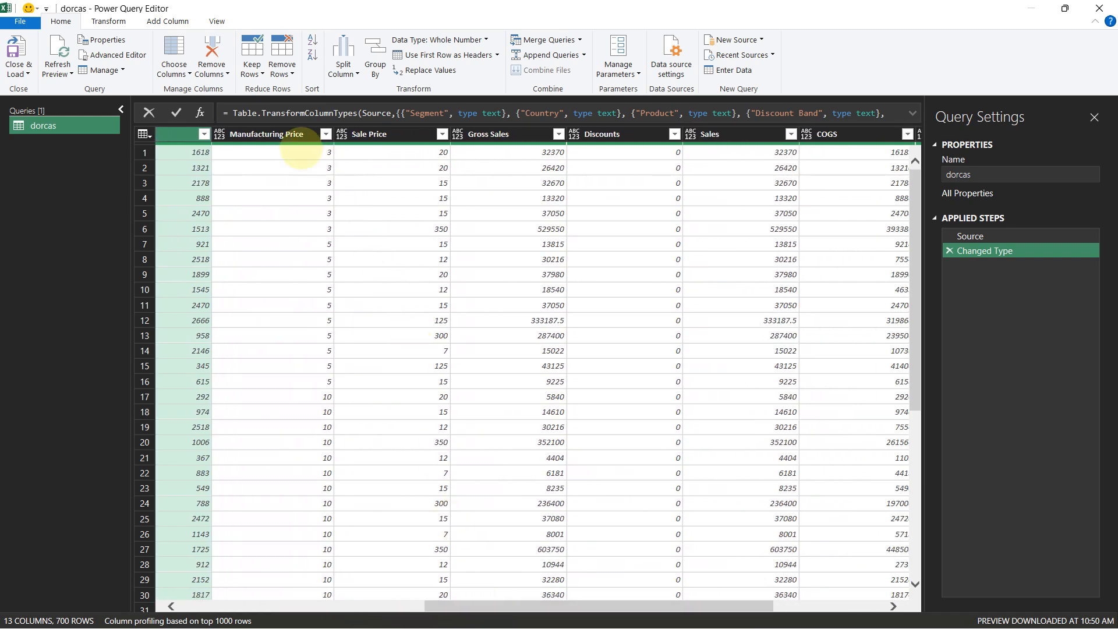
{"action": "left_click", "coordinate": [281, 134]}
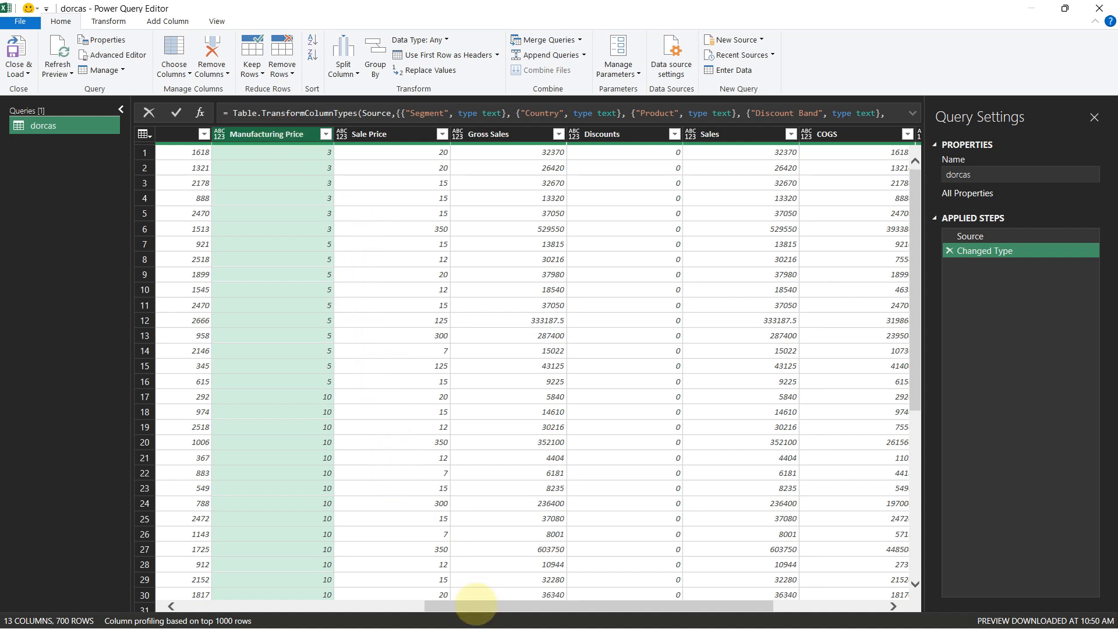
{"action": "left_click_drag", "start_coordinate": [480, 606], "coordinate": [542, 606]}
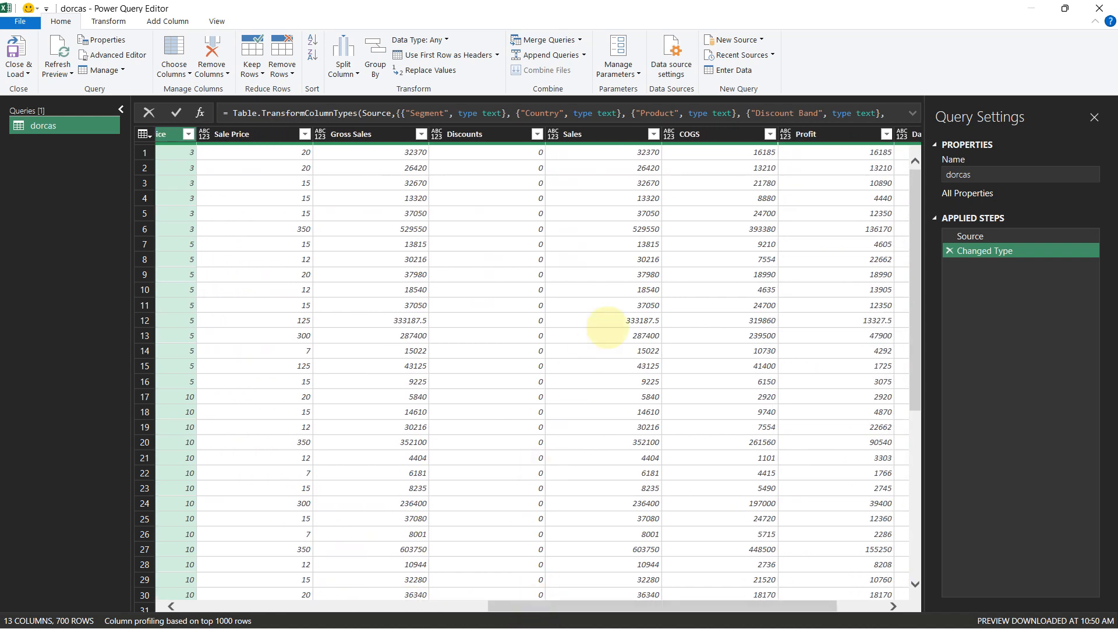
{"action": "left_click", "coordinate": [805, 135], "text": "shift"}
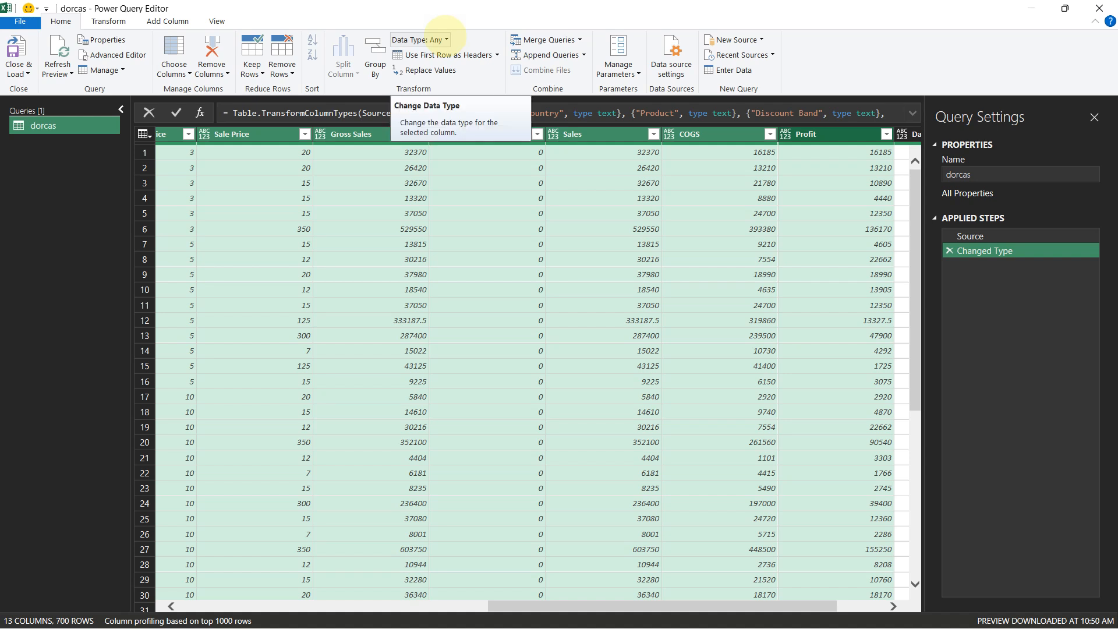
{"action": "left_click", "coordinate": [446, 39]}
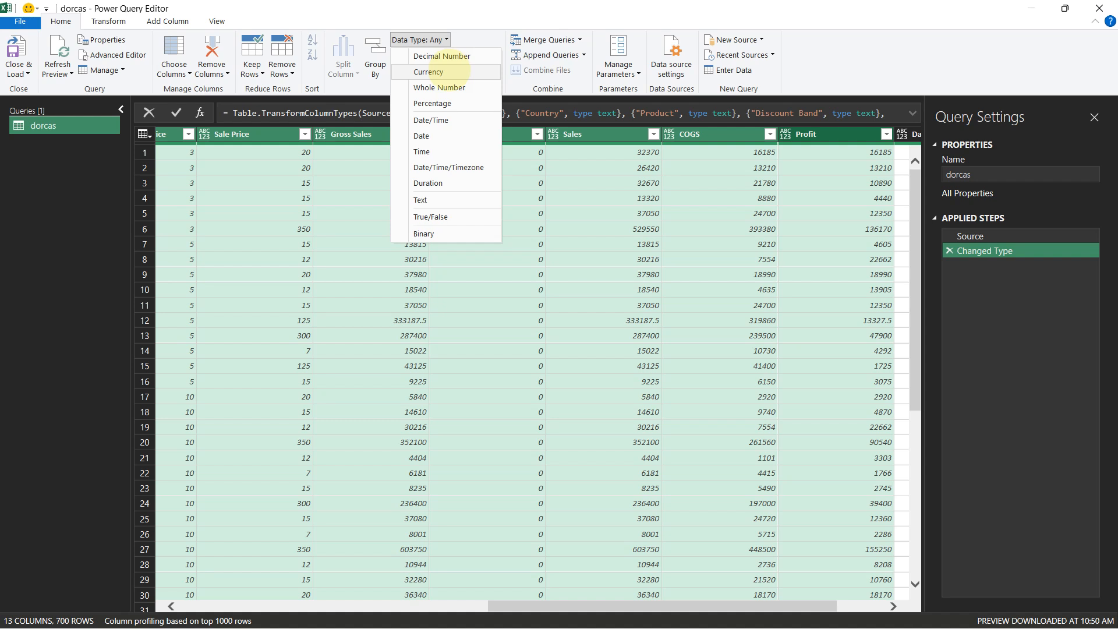
{"action": "left_click", "coordinate": [451, 71]}
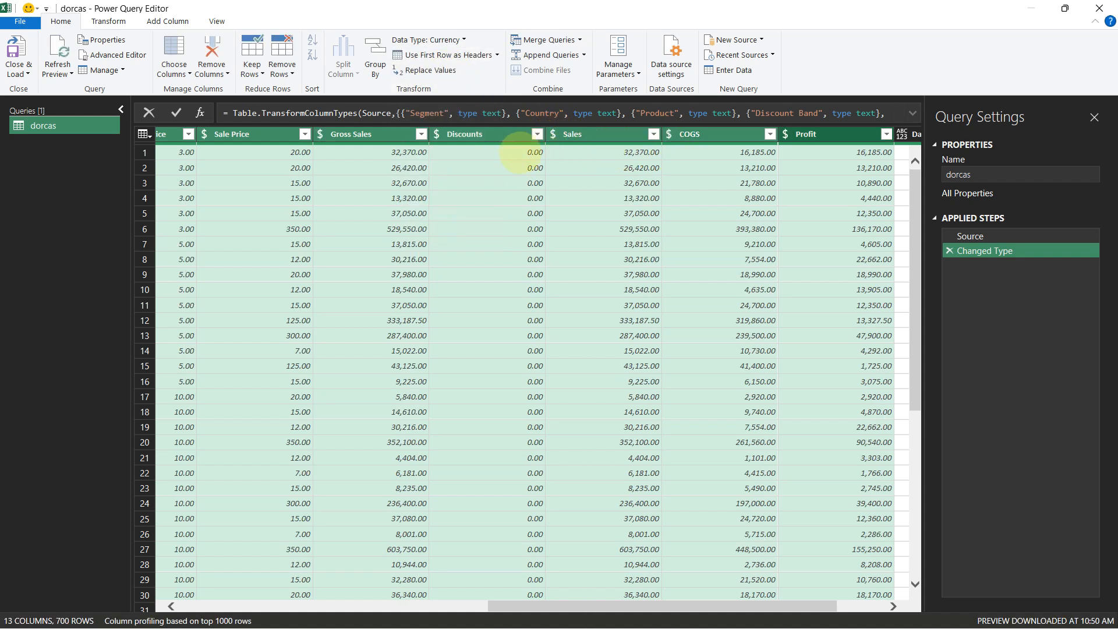
Change the Date column's data type to Date
{"action": "left_click_drag", "start_coordinate": [569, 606], "coordinate": [662, 606]}
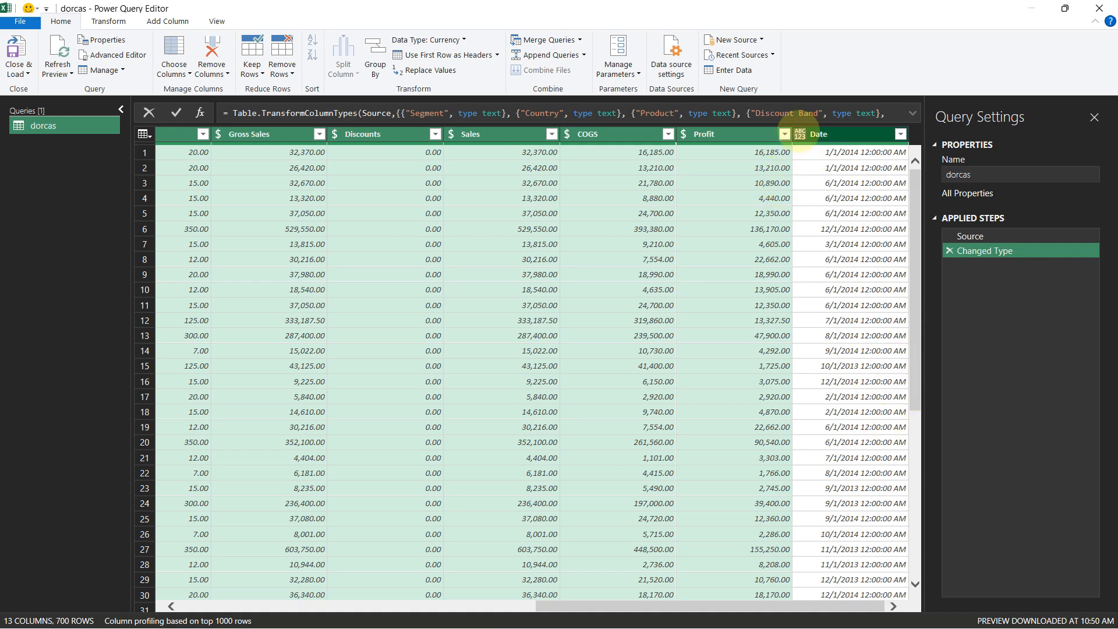
{"action": "left_click", "coordinate": [800, 136]}
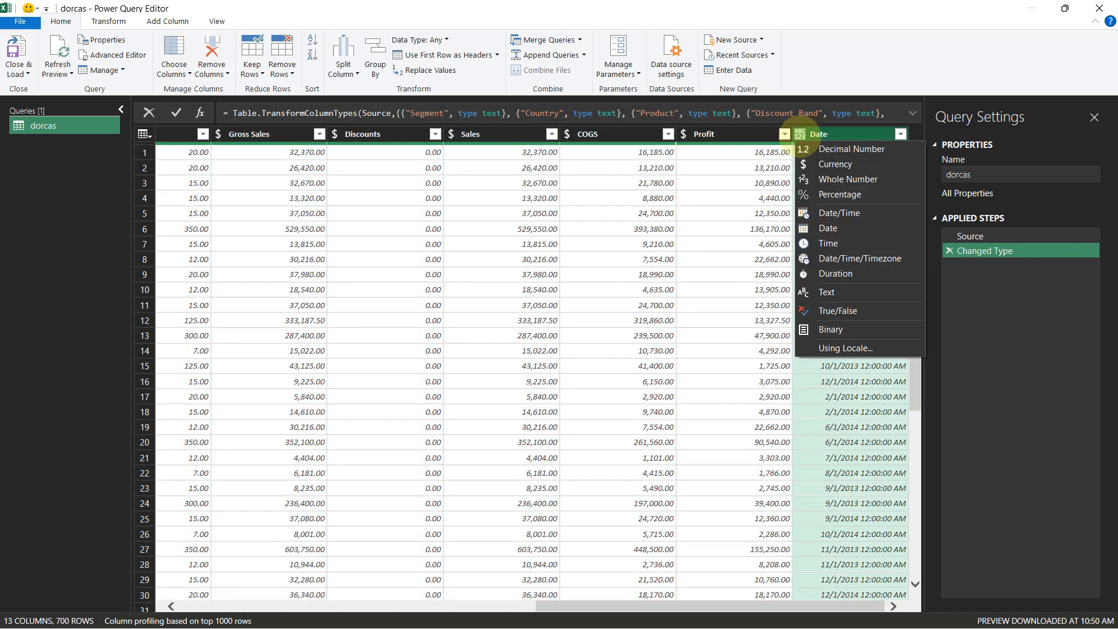
{"action": "left_click", "coordinate": [830, 228]}
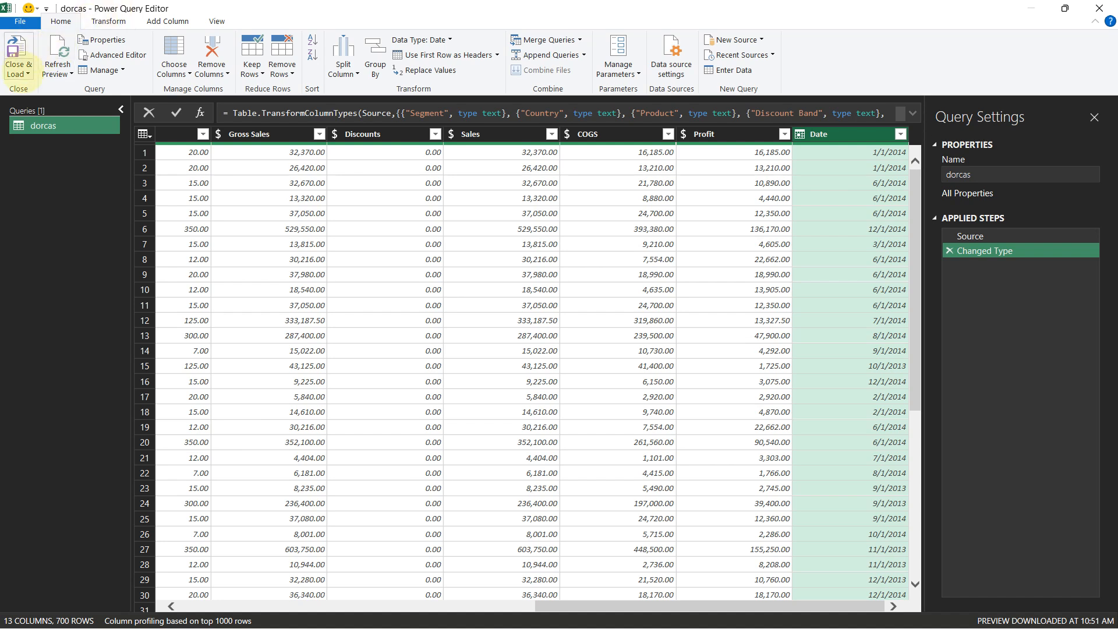
Close the Power Query editor and load the query as a connection only
{"action": "left_click", "coordinate": [22, 69]}
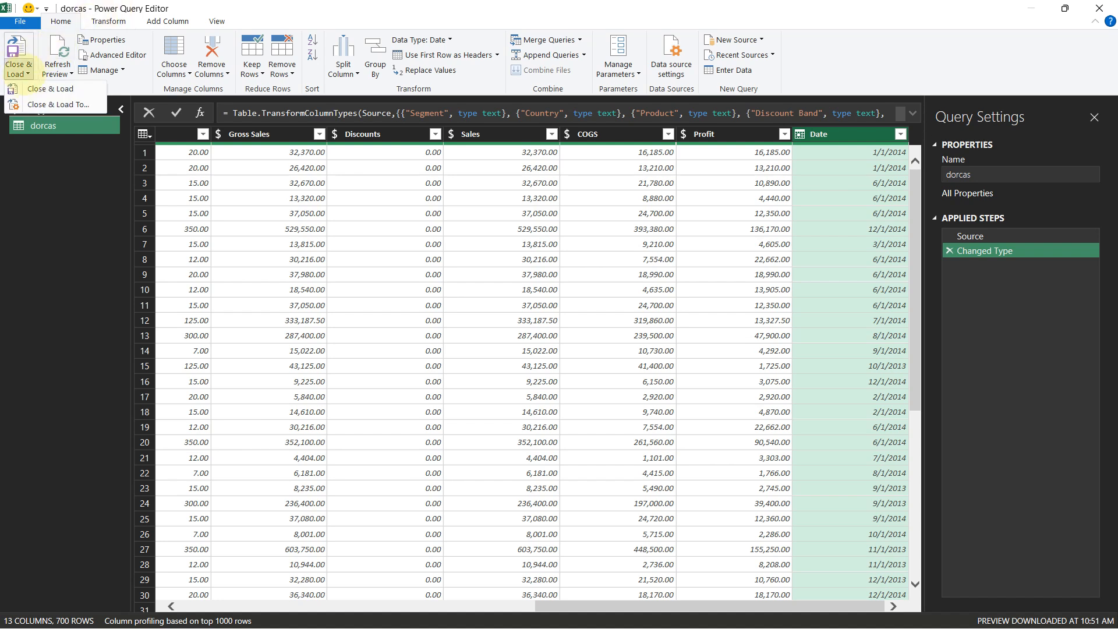
{"action": "left_click", "coordinate": [54, 105]}
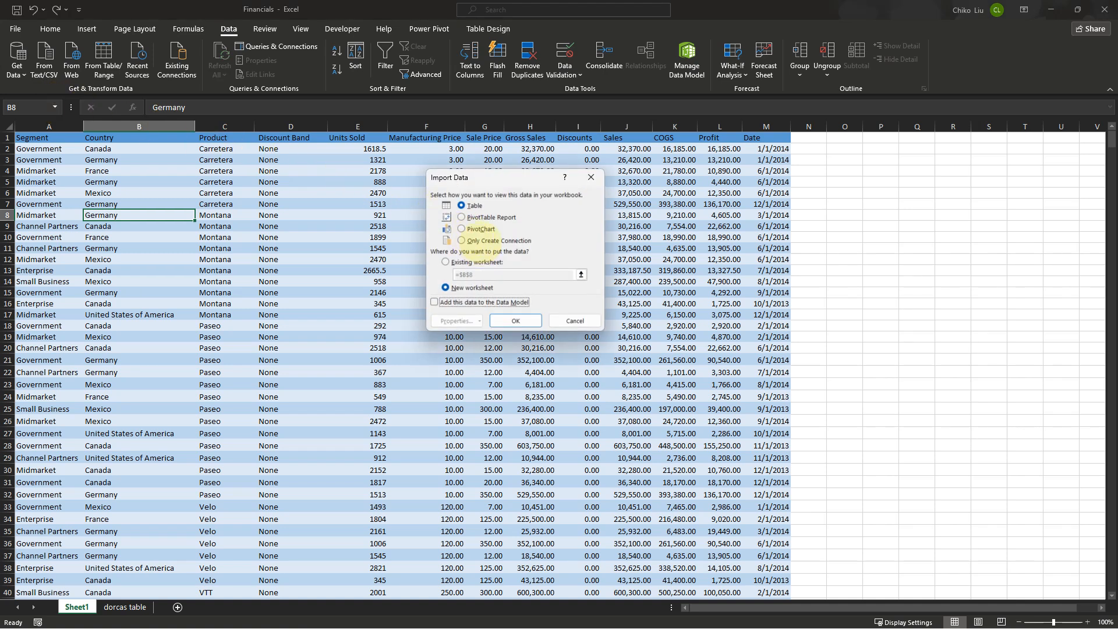
{"action": "left_click", "coordinate": [479, 241]}
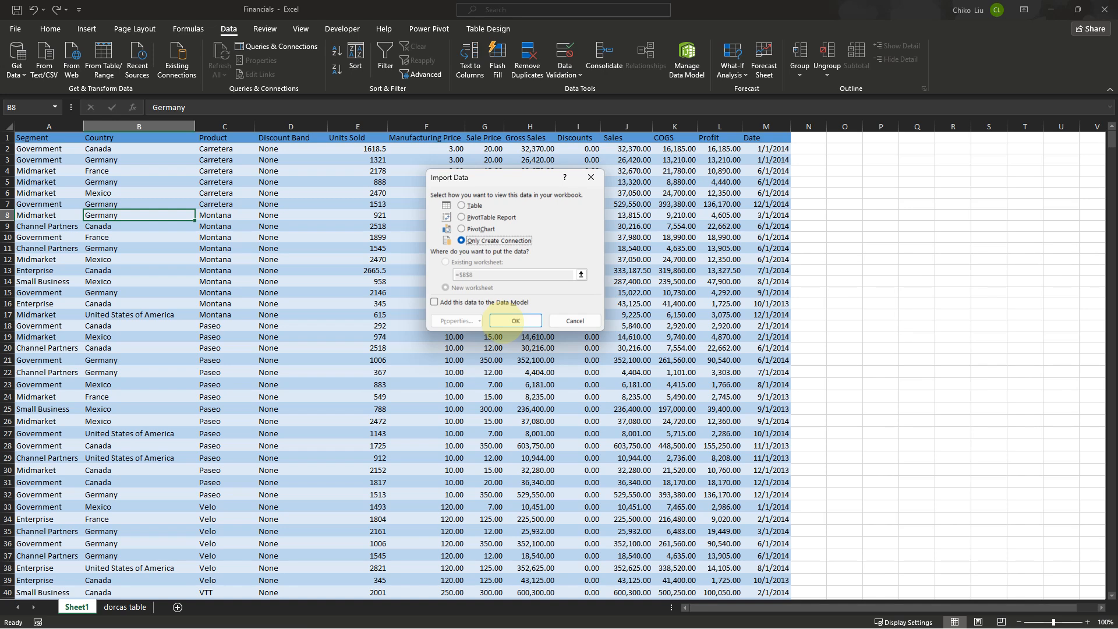
{"action": "left_click", "coordinate": [516, 321]}
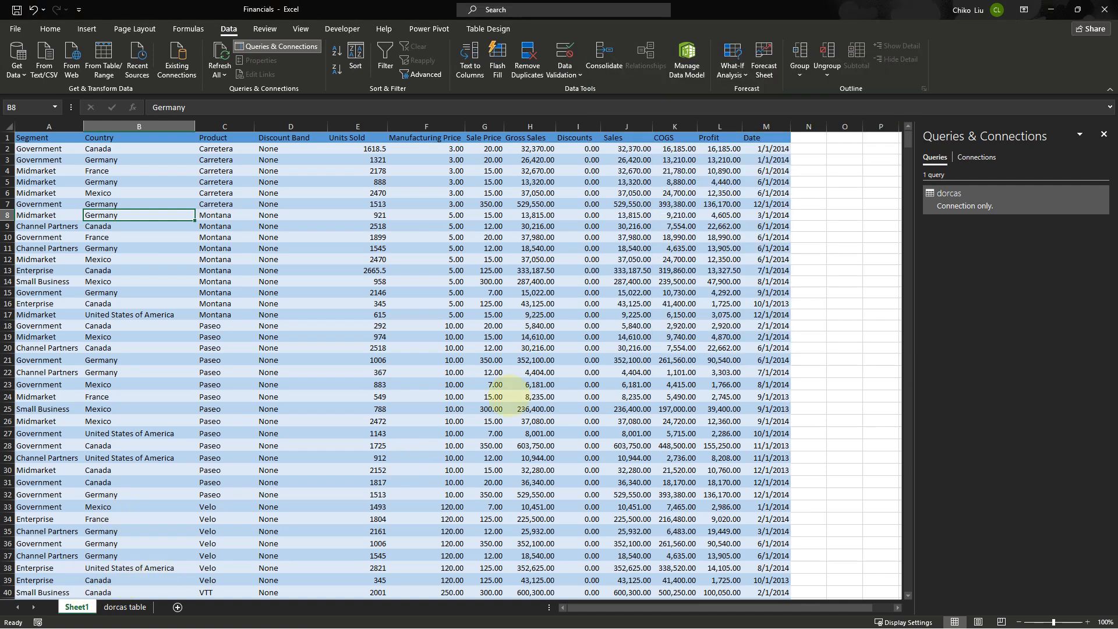
Load the dorcas query as a table into a new worksheet
{"action": "right_click", "coordinate": [947, 201]}
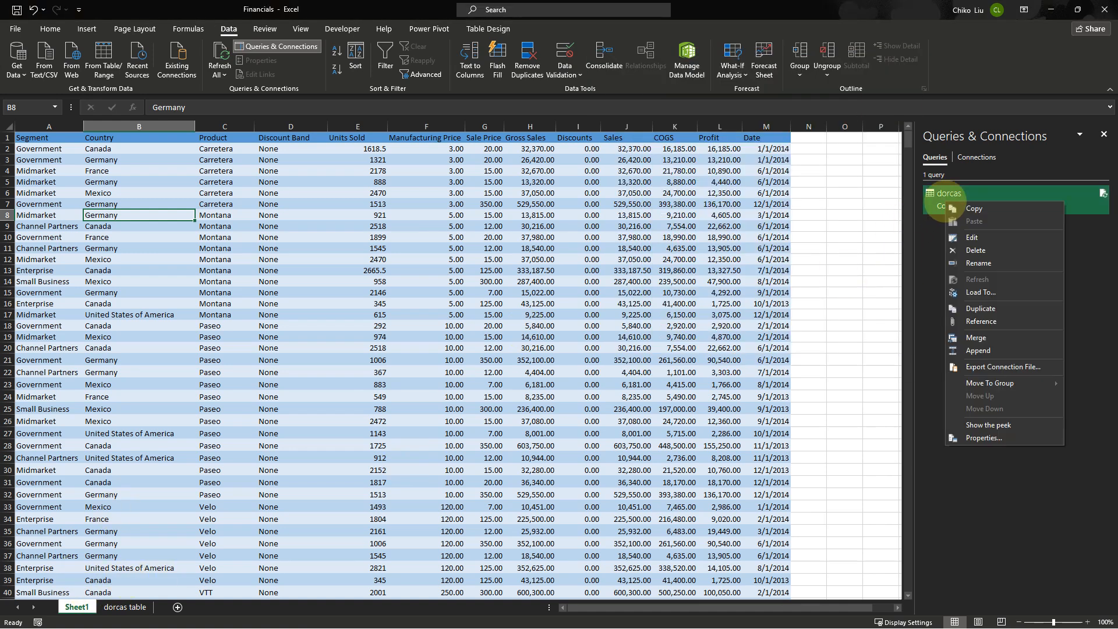
{"action": "left_click", "coordinate": [984, 293]}
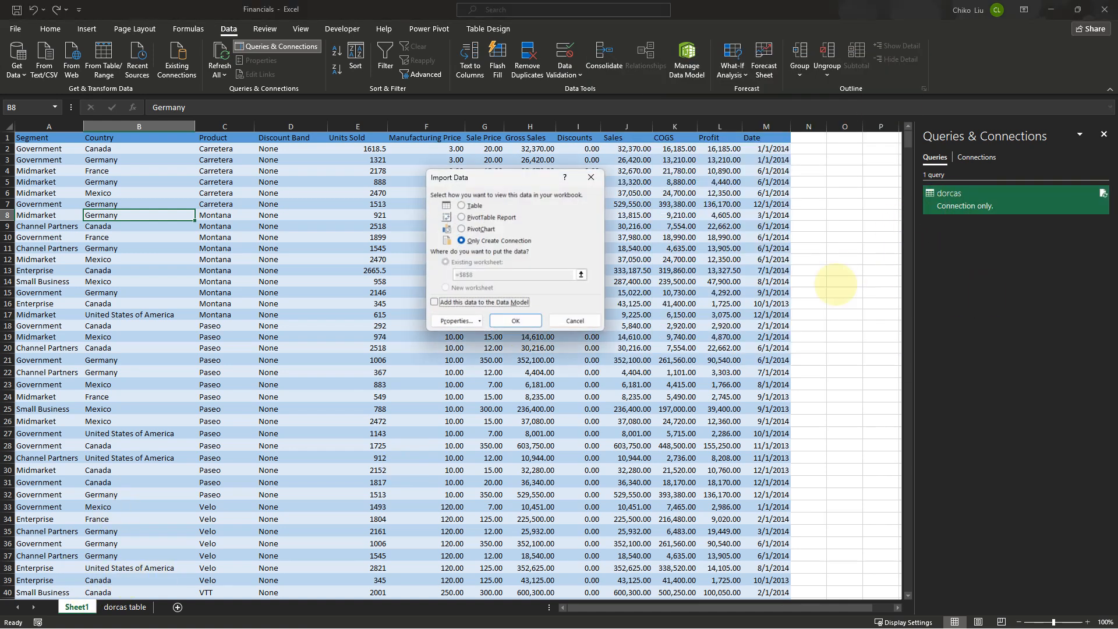
{"action": "left_click", "coordinate": [473, 205]}
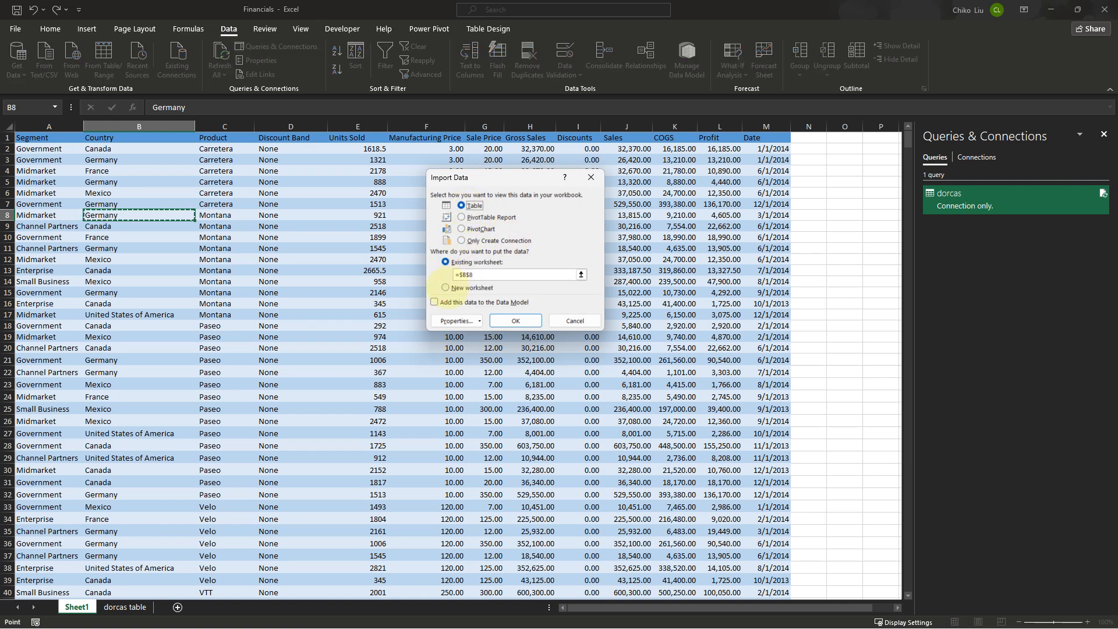
{"action": "left_click", "coordinate": [446, 287]}
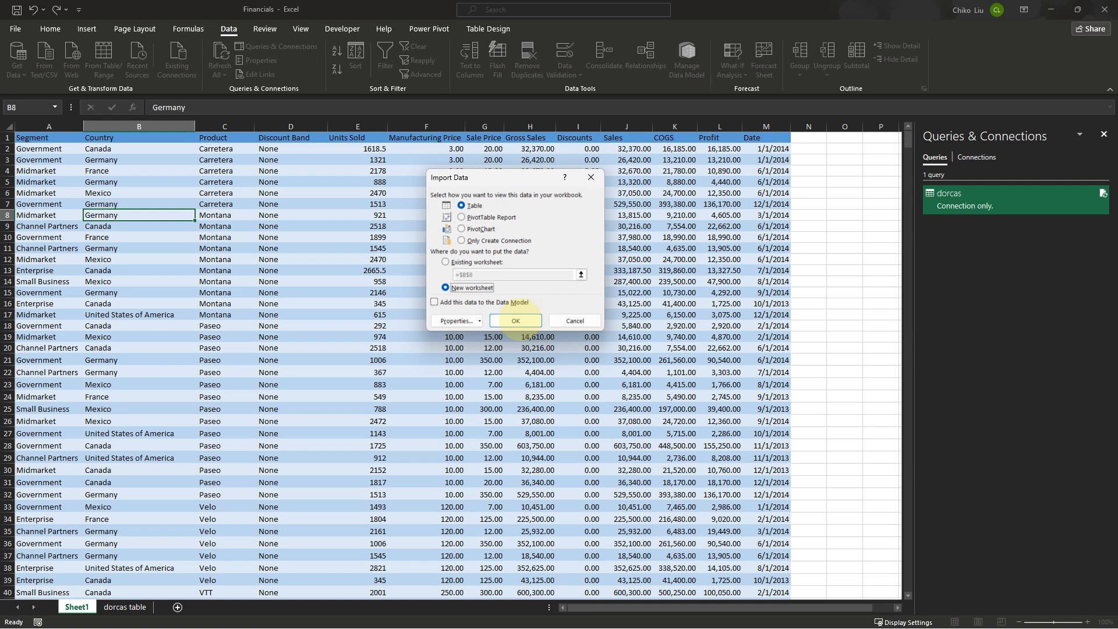
{"action": "left_click", "coordinate": [515, 321]}
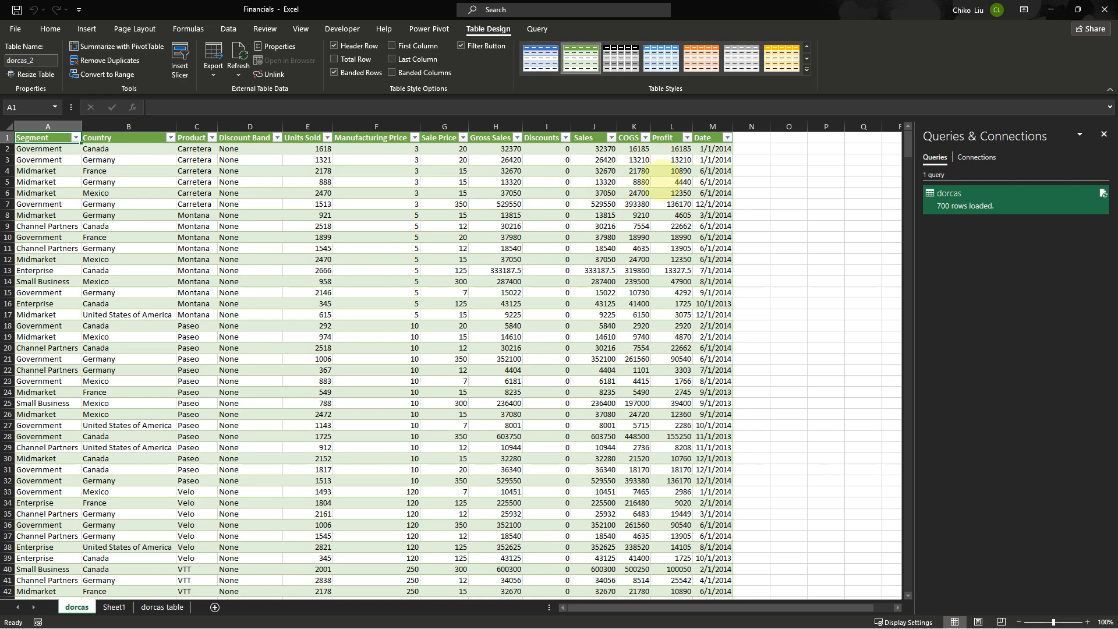
Reopen the dorcas query for editing and select the Date column
{"action": "right_click", "coordinate": [946, 192]}
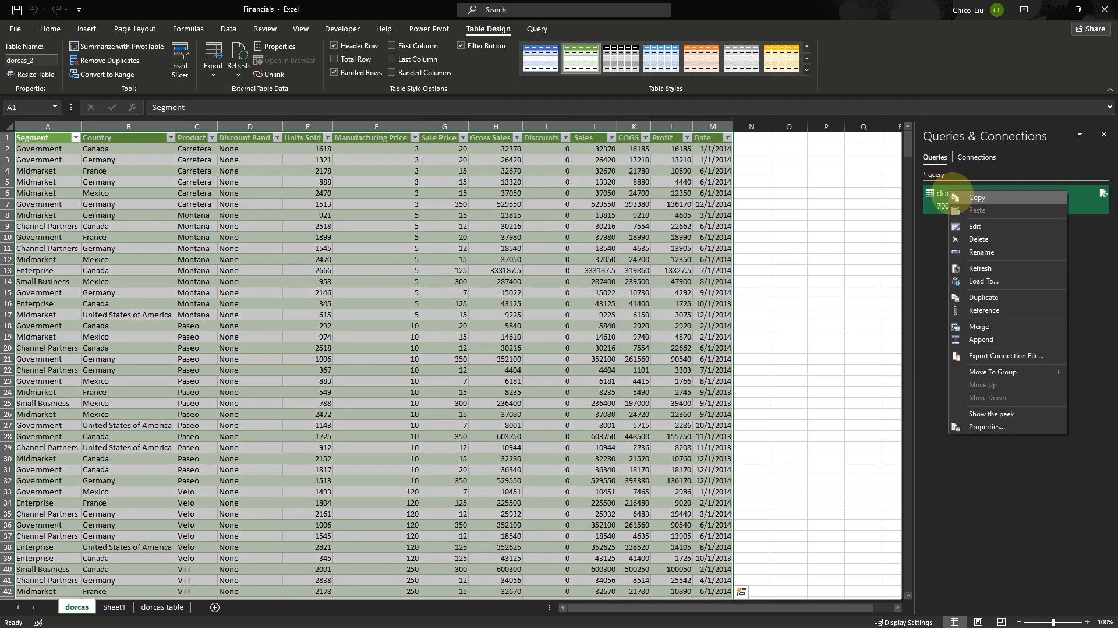
{"action": "left_click", "coordinate": [977, 229]}
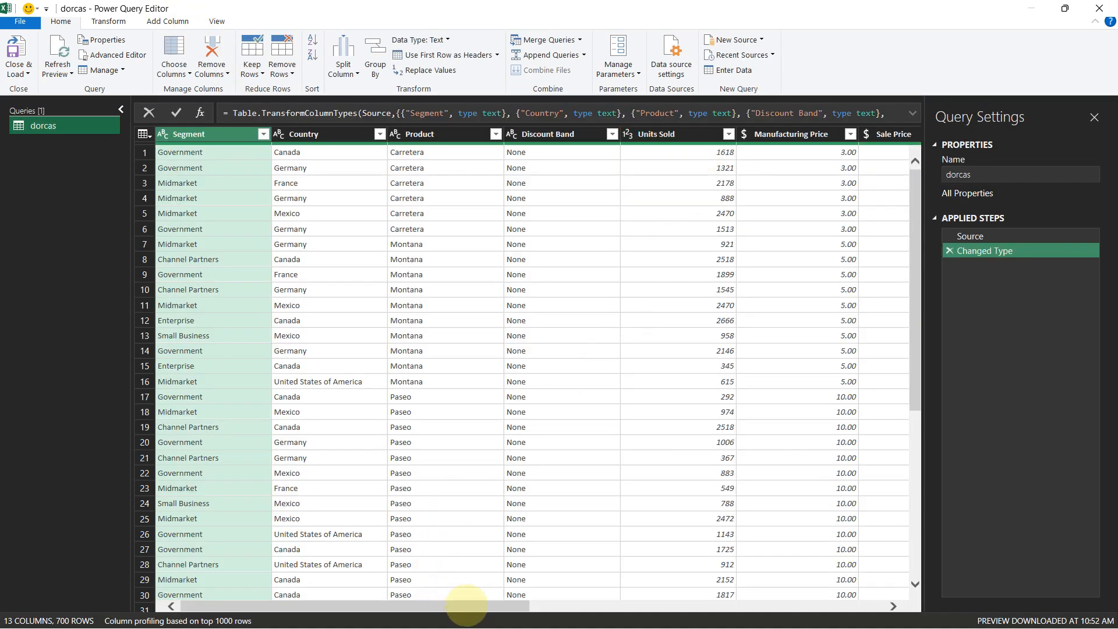
{"action": "left_click_drag", "start_coordinate": [475, 606], "coordinate": [902, 603]}
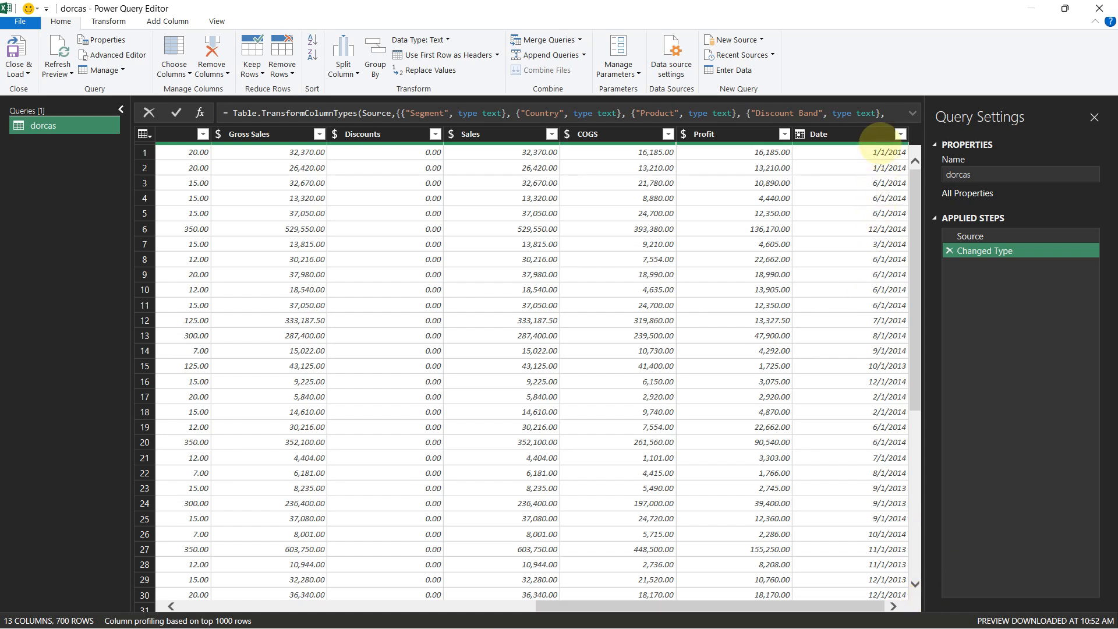
{"action": "left_click", "coordinate": [881, 131]}
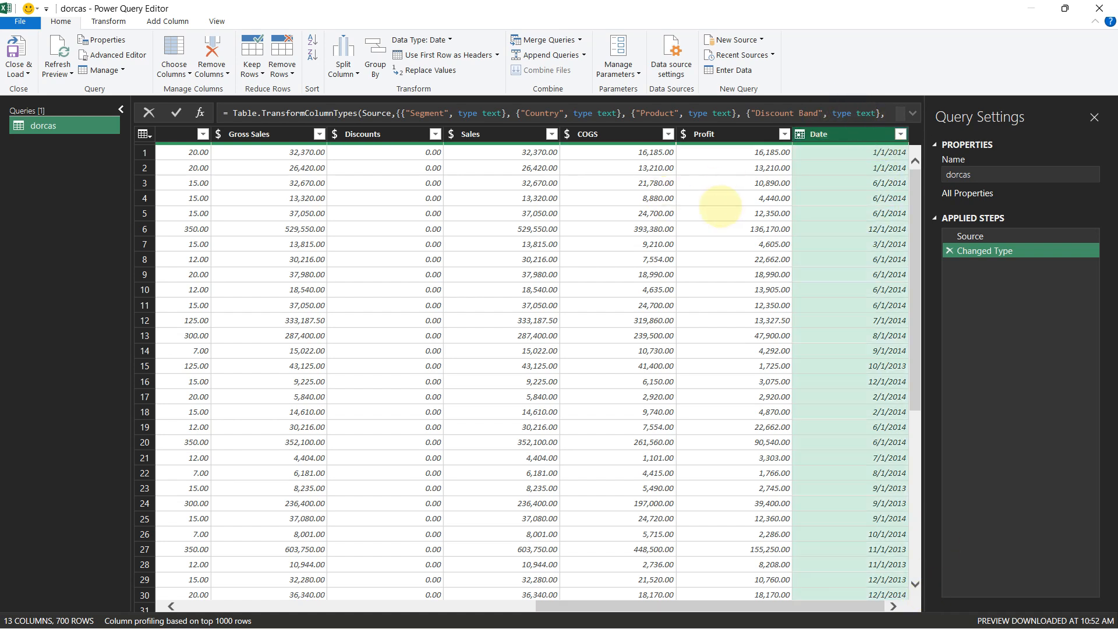
Transform the Date column into month names, then delete that applied step
{"action": "left_click", "coordinate": [115, 21]}
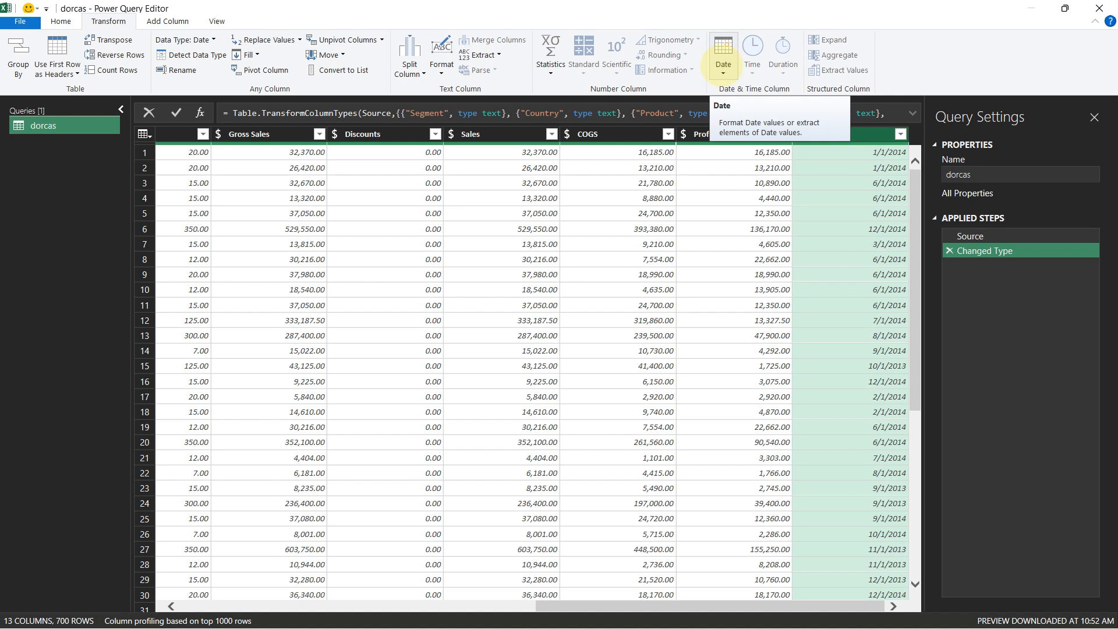
{"action": "left_click", "coordinate": [723, 57]}
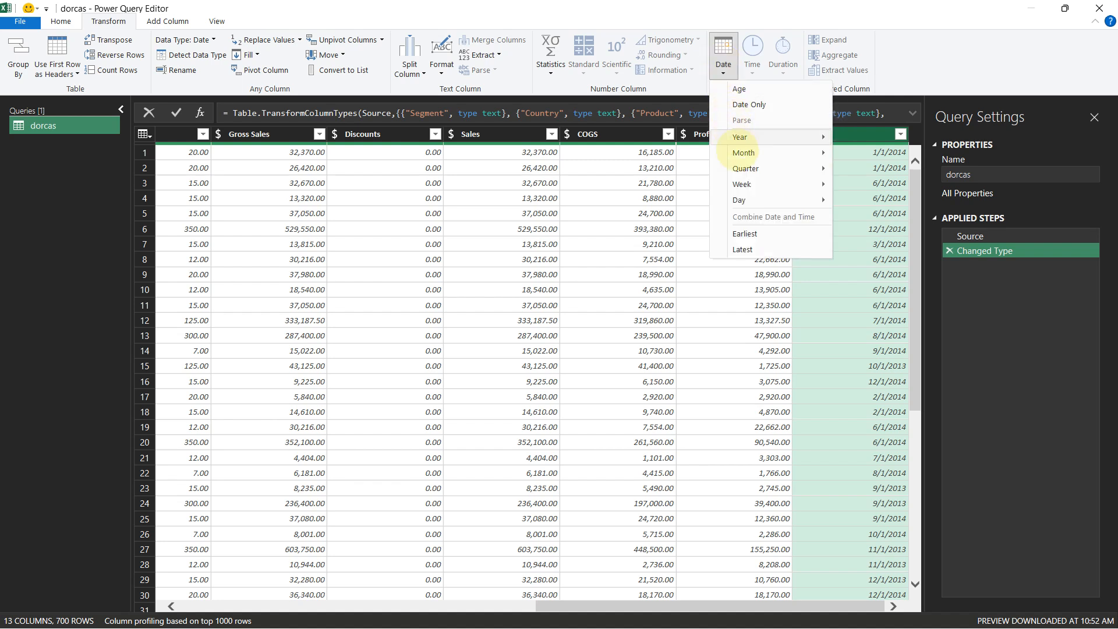
{"action": "mouse_move", "coordinate": [747, 152]}
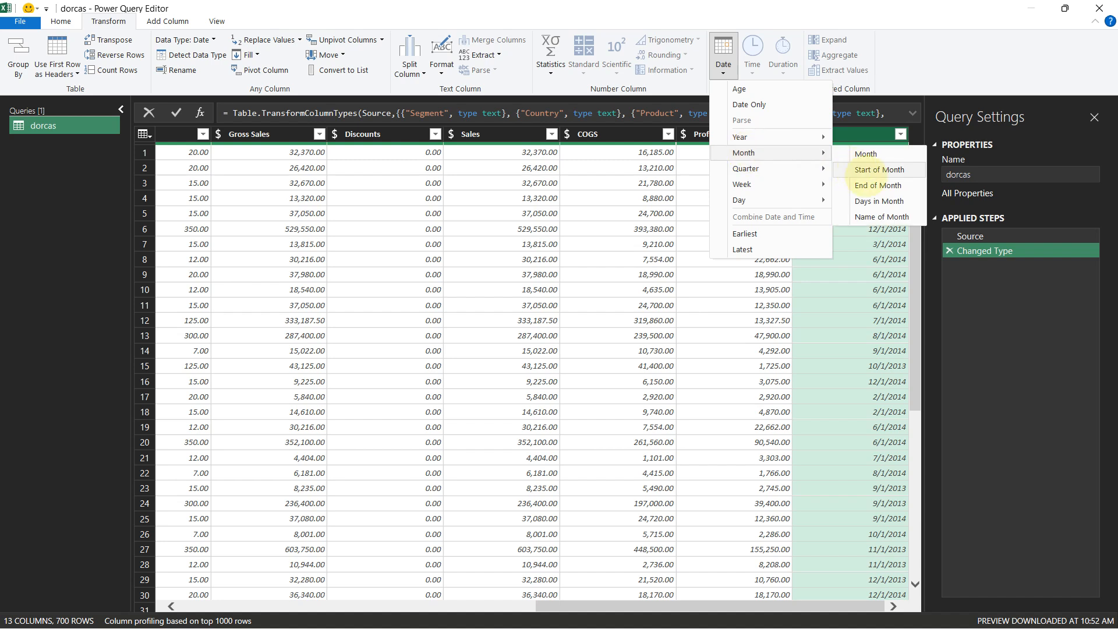
{"action": "left_click", "coordinate": [882, 216]}
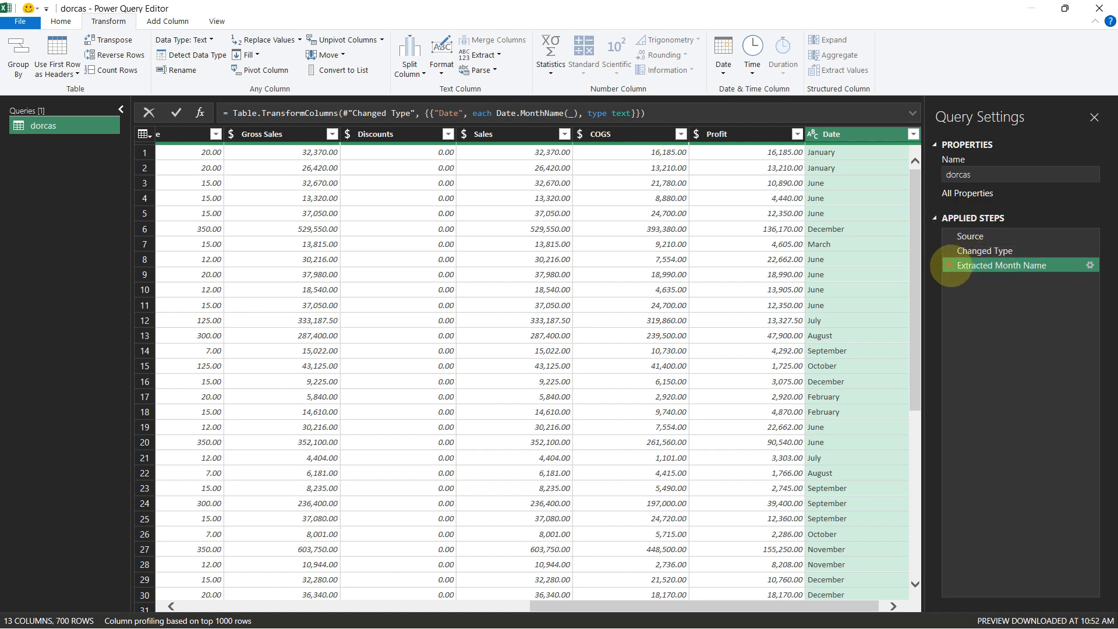
{"action": "left_click", "coordinate": [949, 265]}
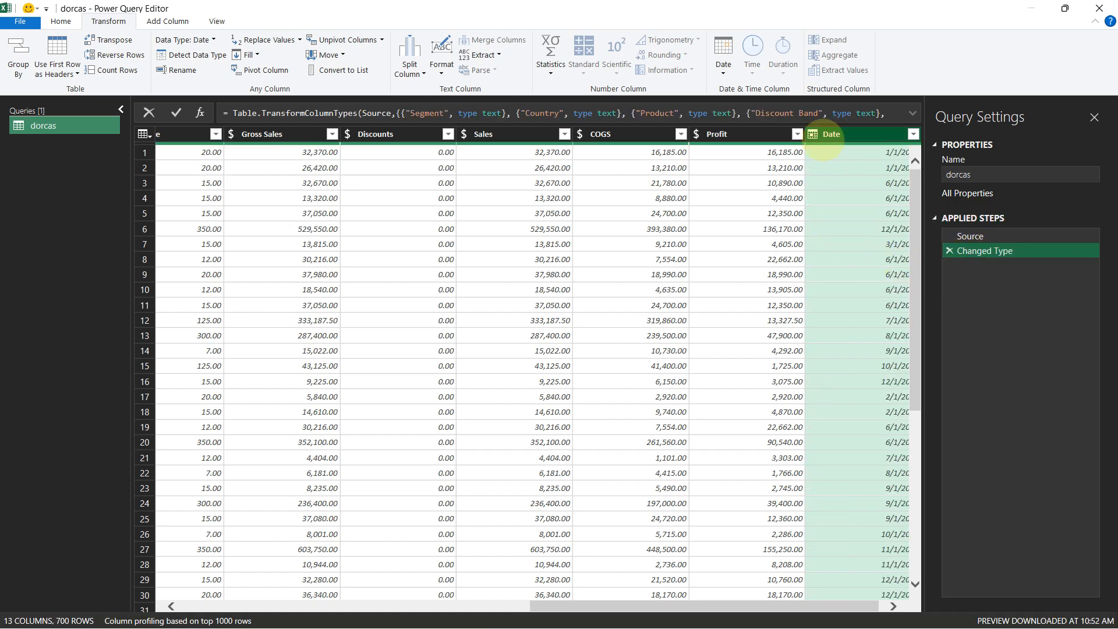
Add a new Month Name column extracted from the Date column
{"action": "left_click", "coordinate": [175, 21]}
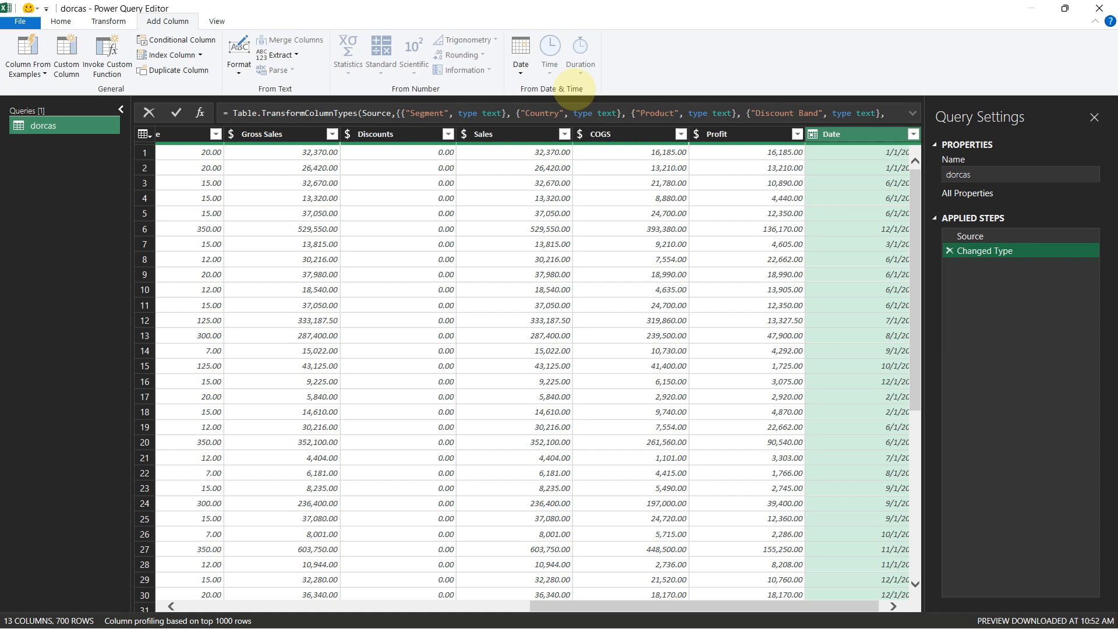
{"action": "left_click", "coordinate": [520, 65]}
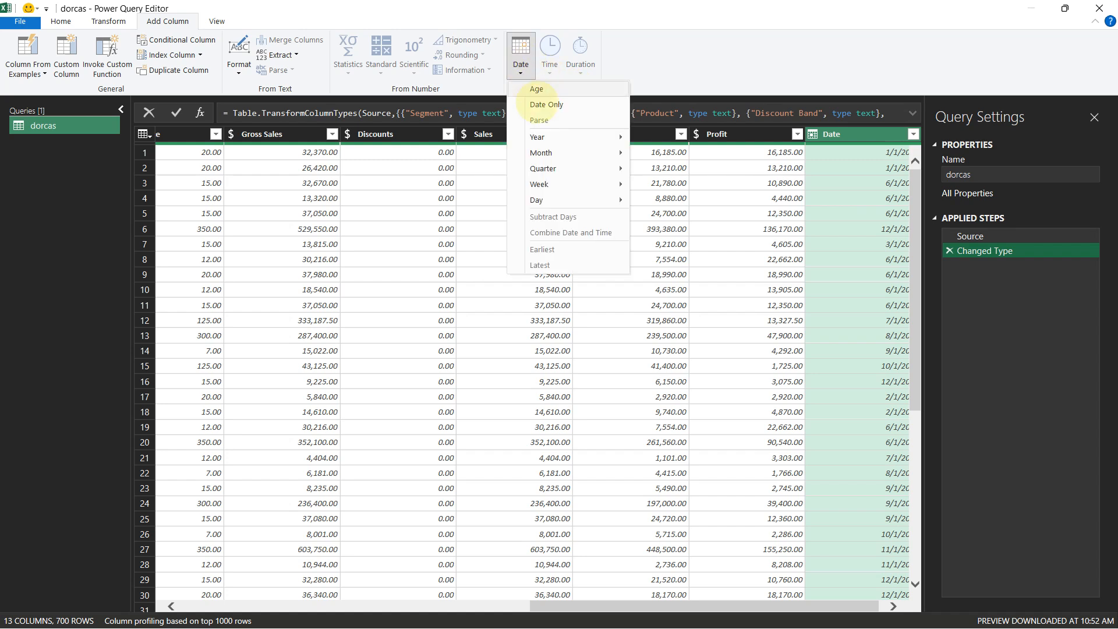
{"action": "mouse_move", "coordinate": [581, 155]}
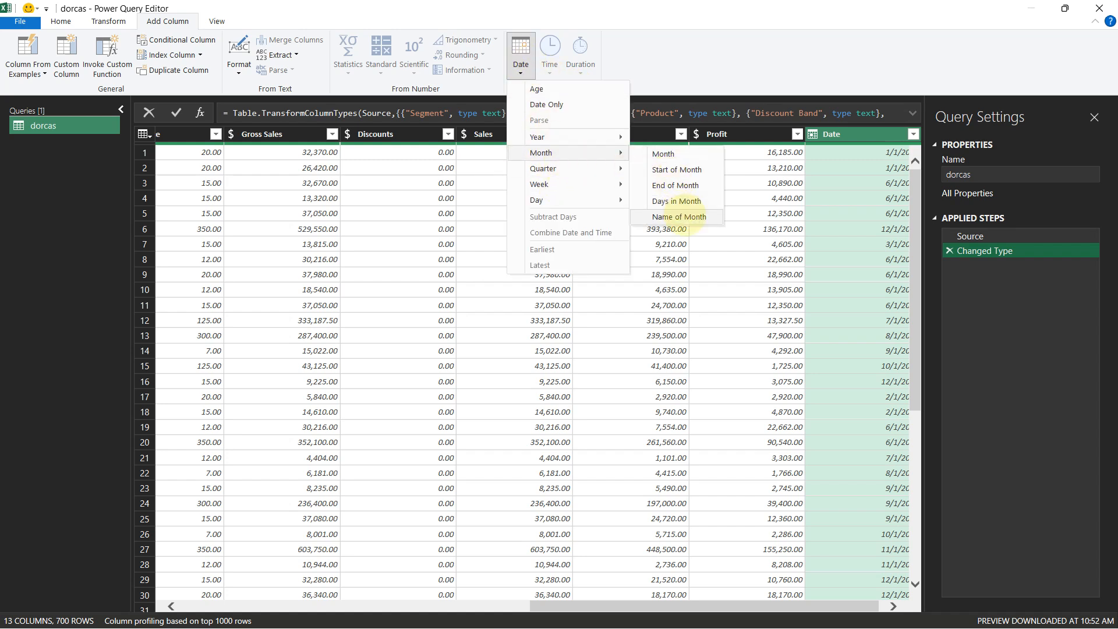
{"action": "left_click", "coordinate": [679, 216]}
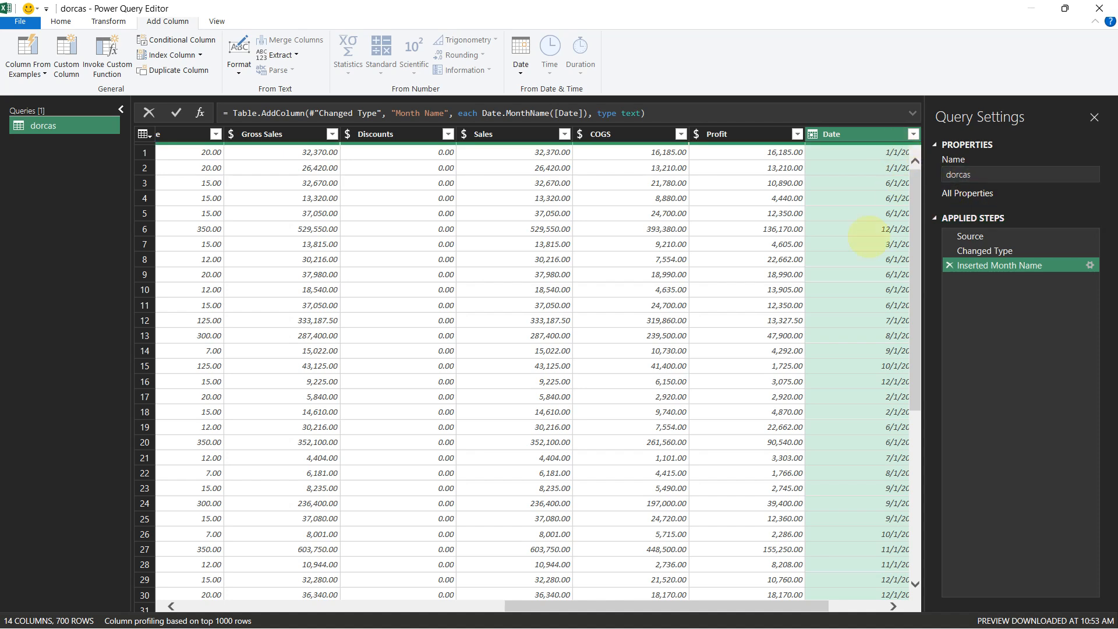
Add a Year column extracted from the Date column
{"action": "left_click_drag", "start_coordinate": [766, 607], "coordinate": [848, 607]}
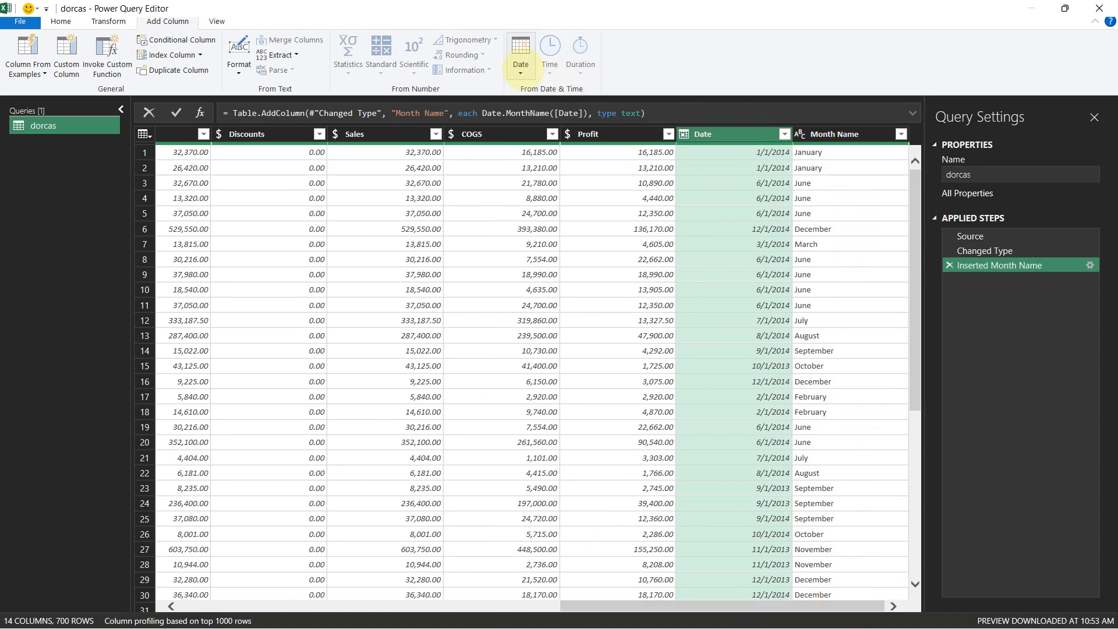
{"action": "left_click", "coordinate": [521, 54]}
{"action": "mouse_move", "coordinate": [544, 140]}
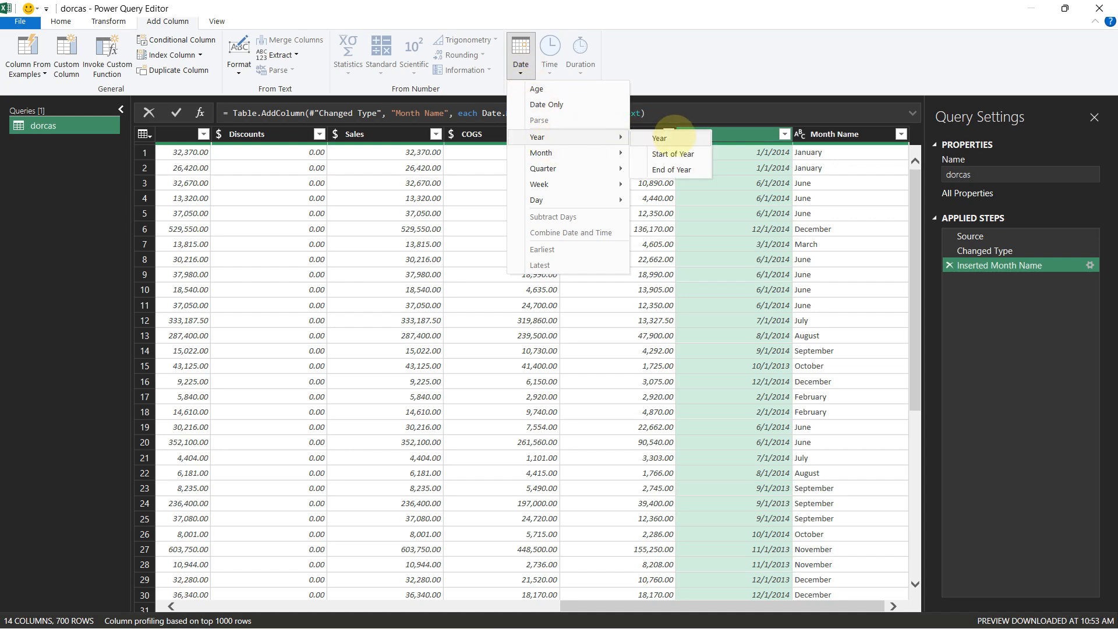
{"action": "left_click", "coordinate": [658, 138]}
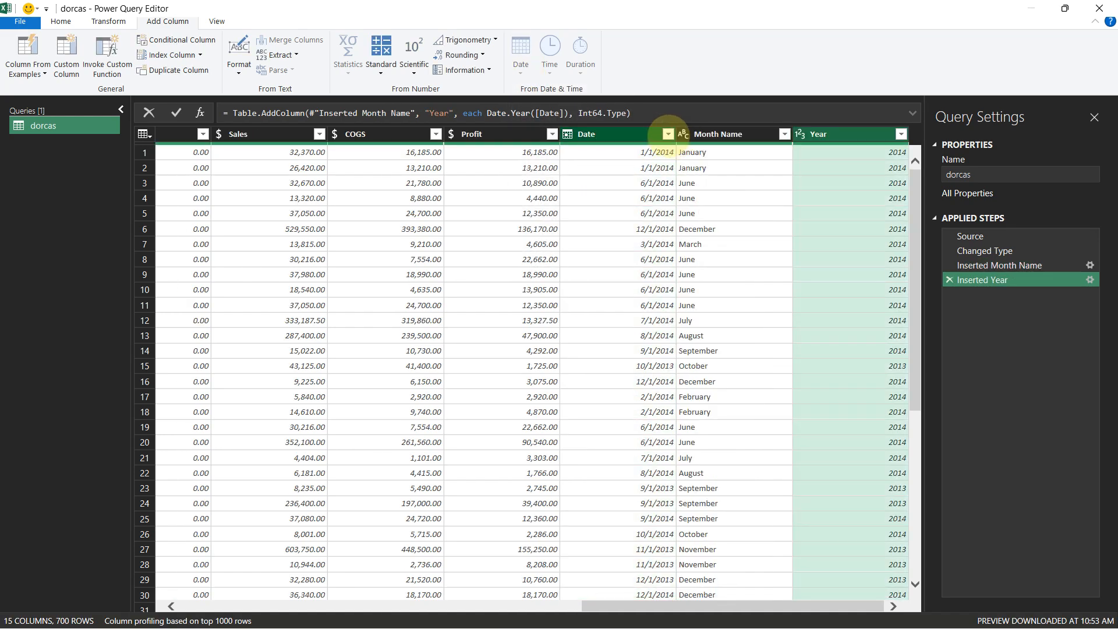
Add a Month number column from the Date column, then close and load the query
{"action": "left_click", "coordinate": [594, 133]}
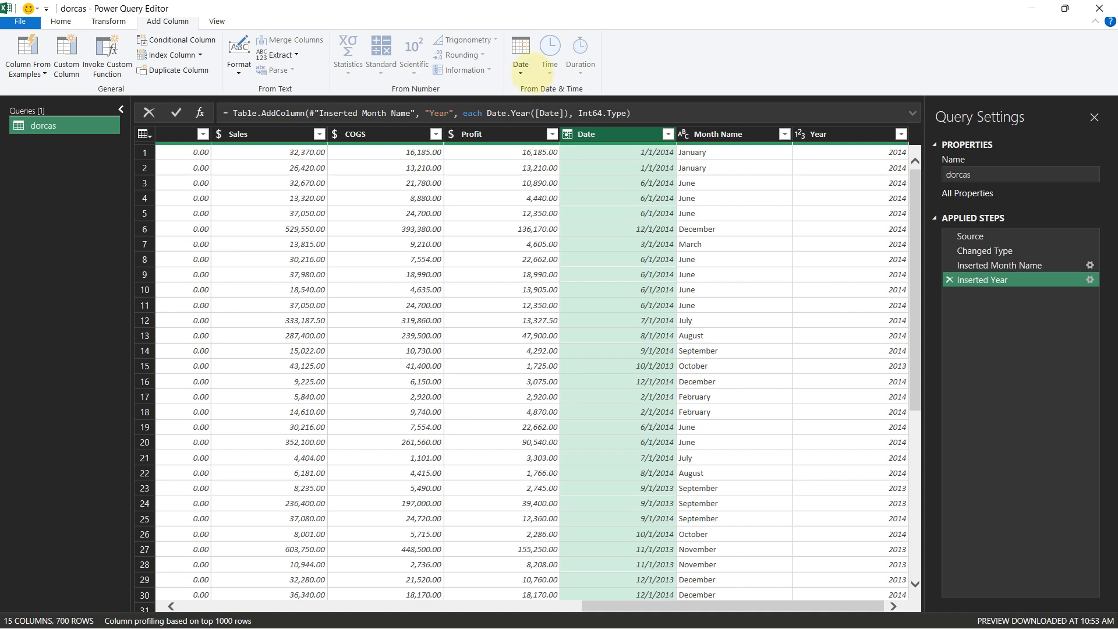
{"action": "left_click", "coordinate": [520, 52]}
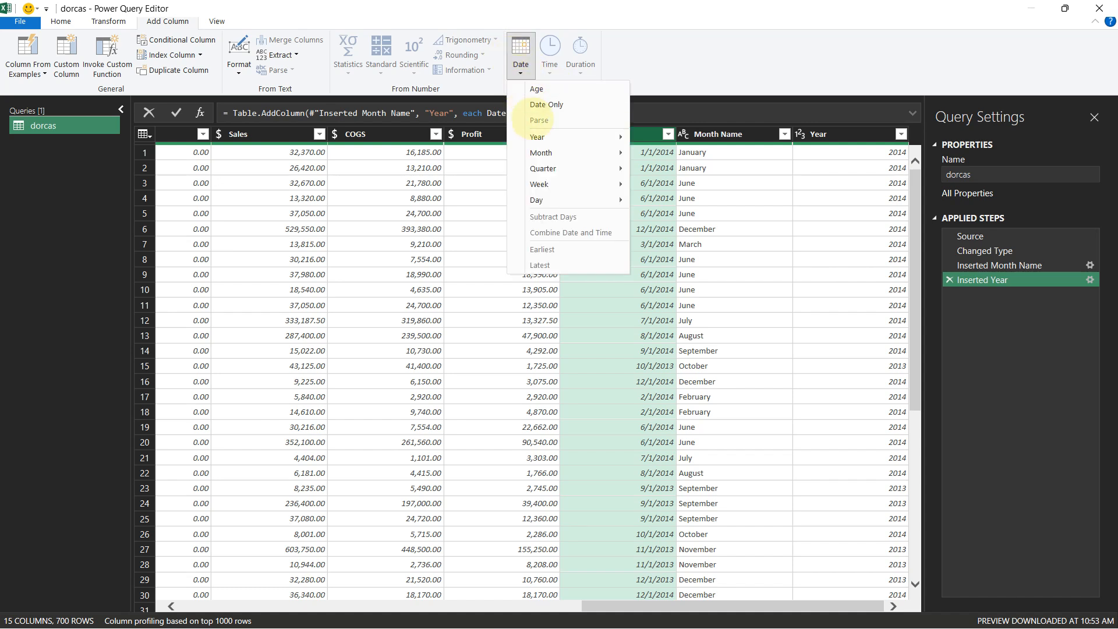
{"action": "mouse_move", "coordinate": [606, 153]}
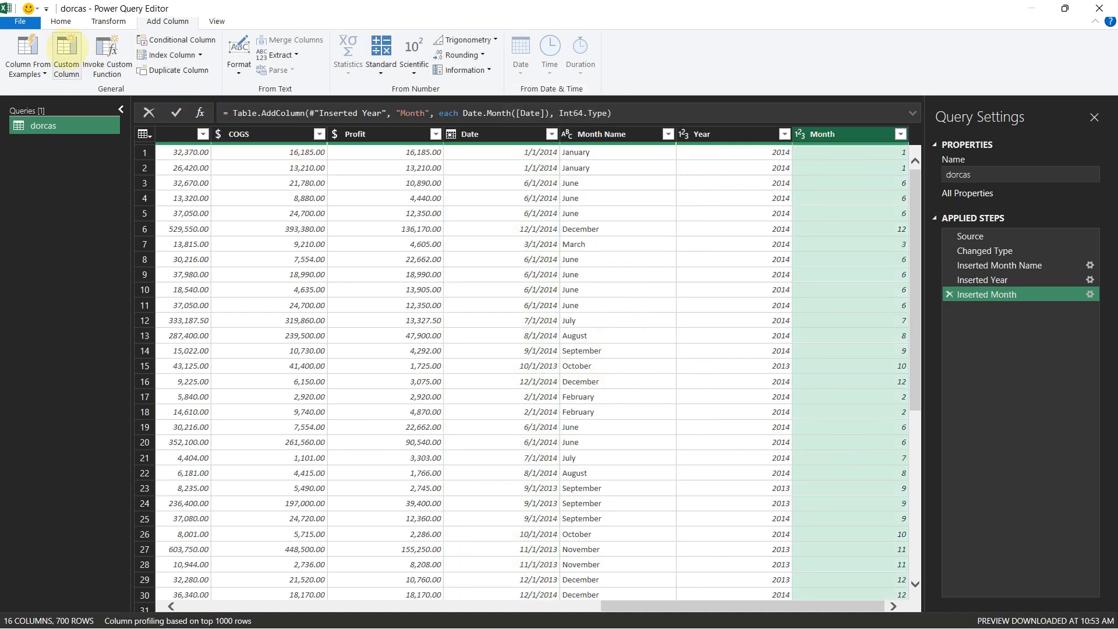
{"action": "left_click", "coordinate": [22, 23]}
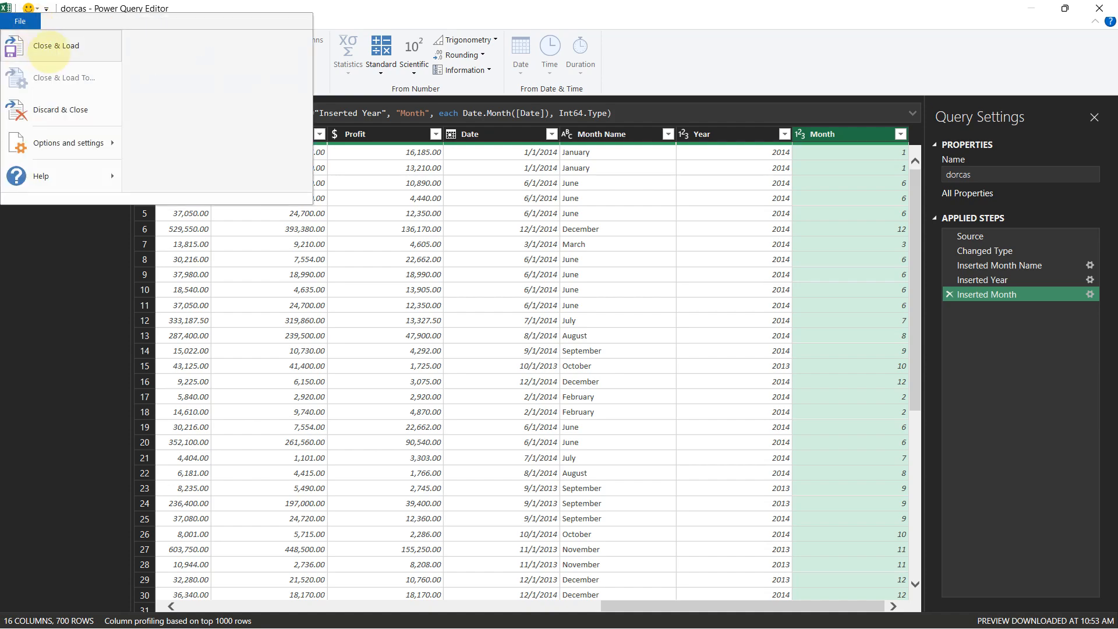
{"action": "left_click", "coordinate": [50, 50]}
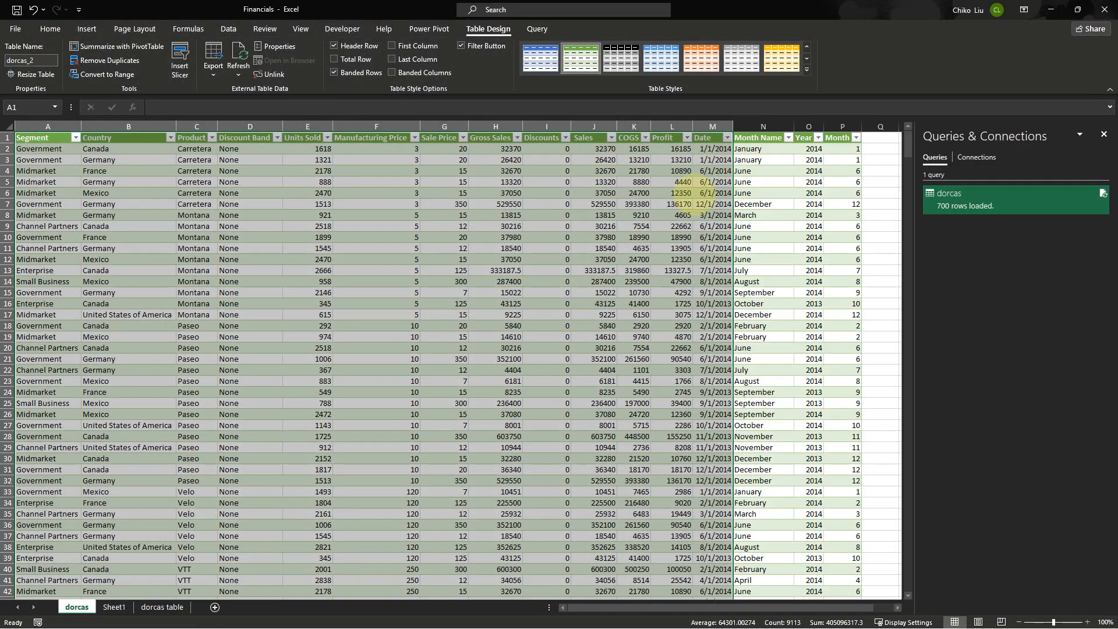
Compare the original Sheet1 data with the loaded dorcas table and its new date columns
{"action": "left_click", "coordinate": [114, 606]}
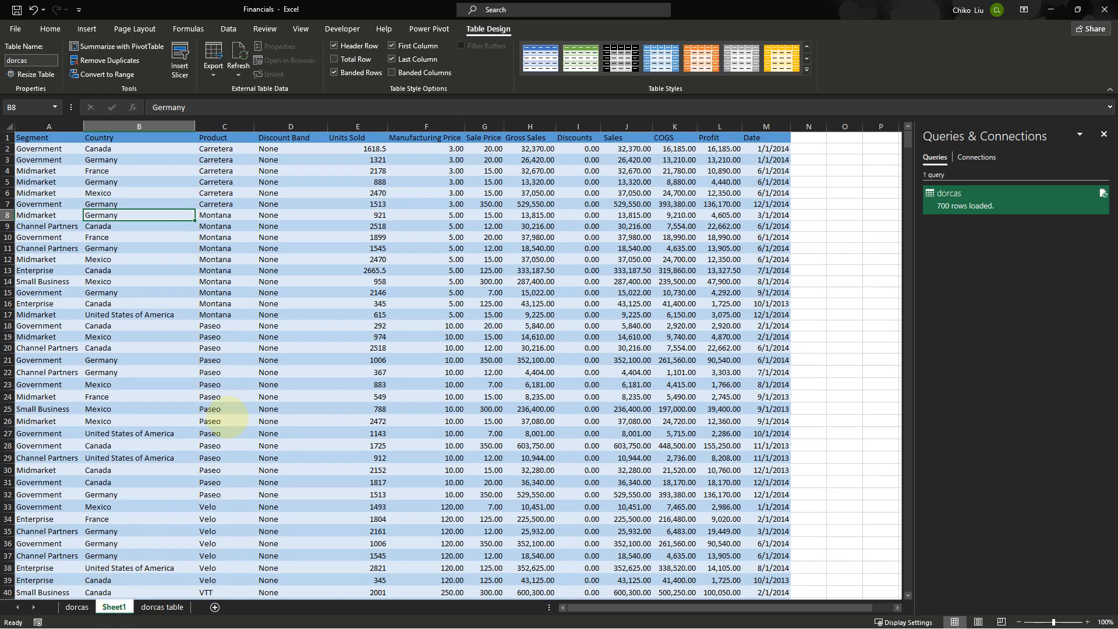
{"action": "left_click", "coordinate": [272, 386]}
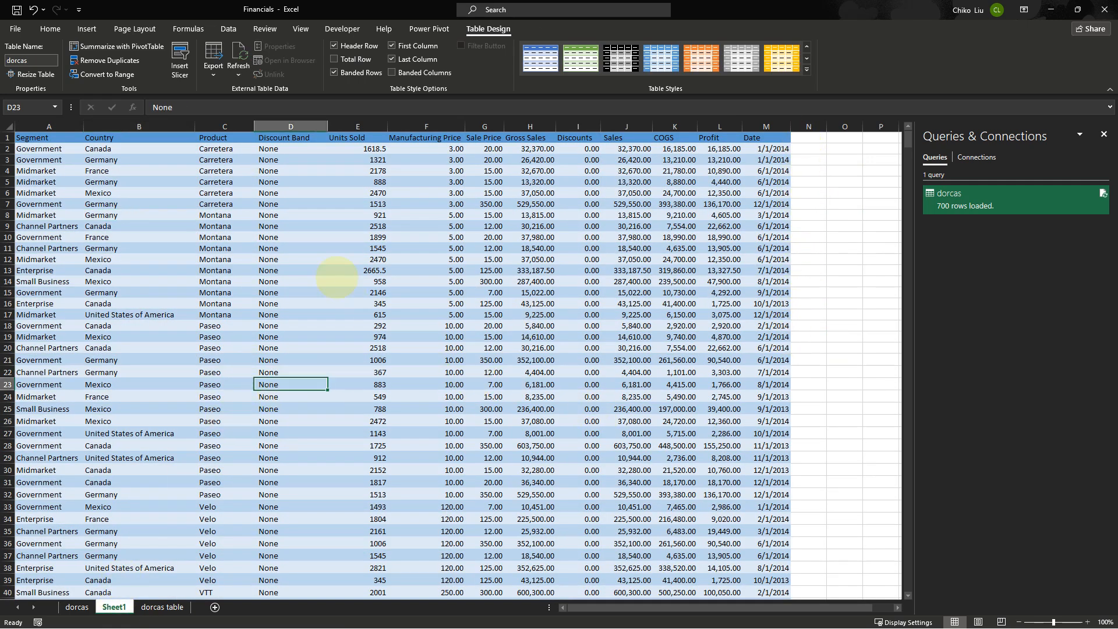
{"action": "left_click", "coordinate": [76, 607]}
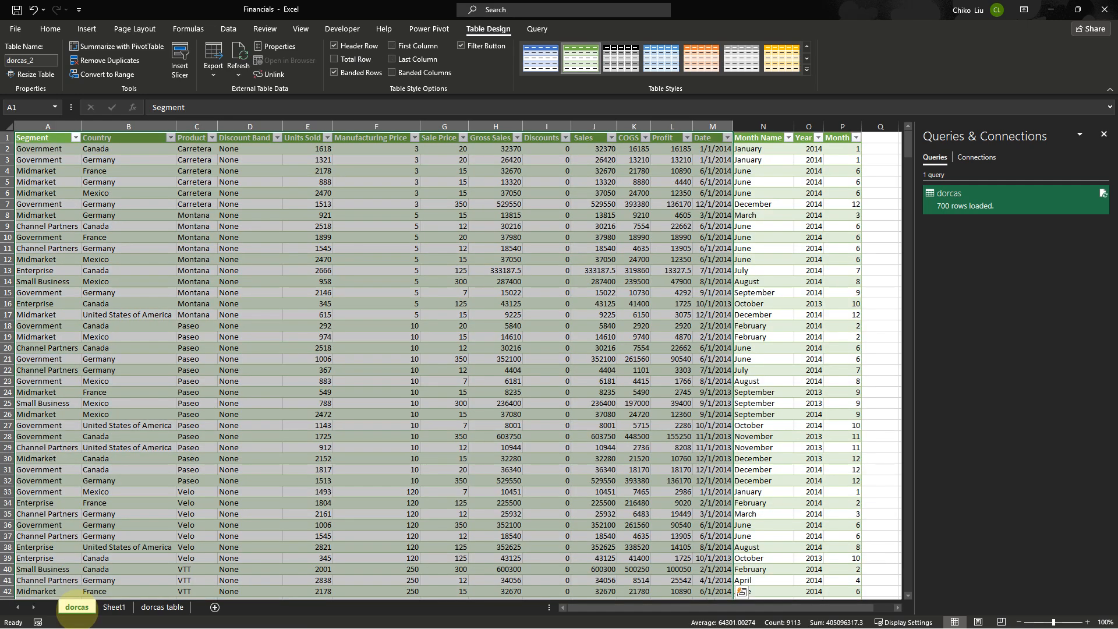
{"action": "left_click", "coordinate": [745, 192]}
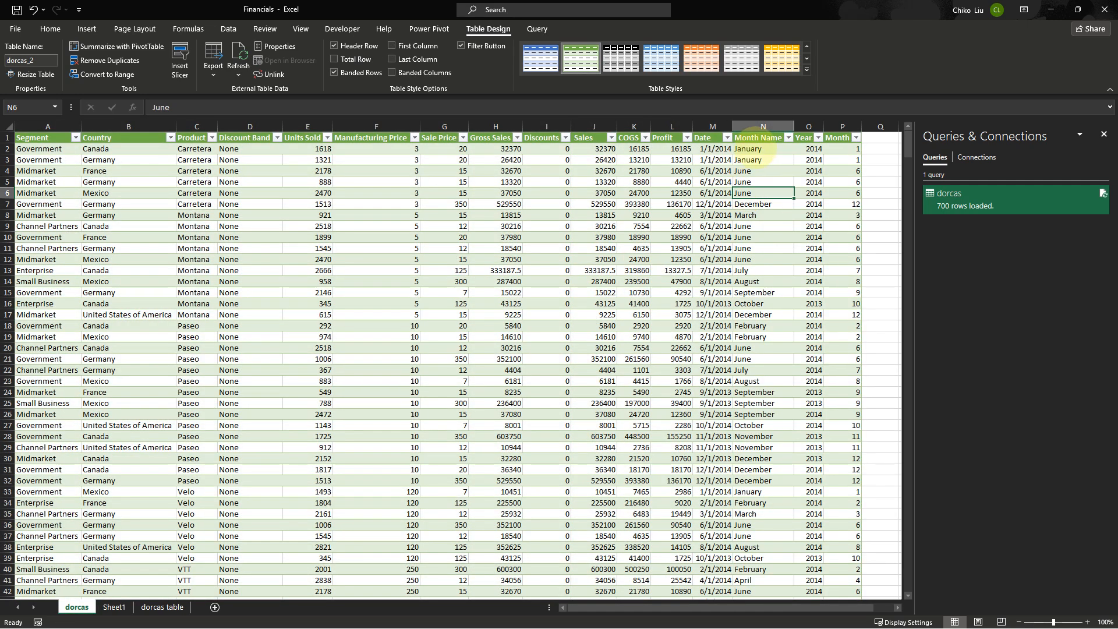
{"action": "left_click", "coordinate": [761, 139]}
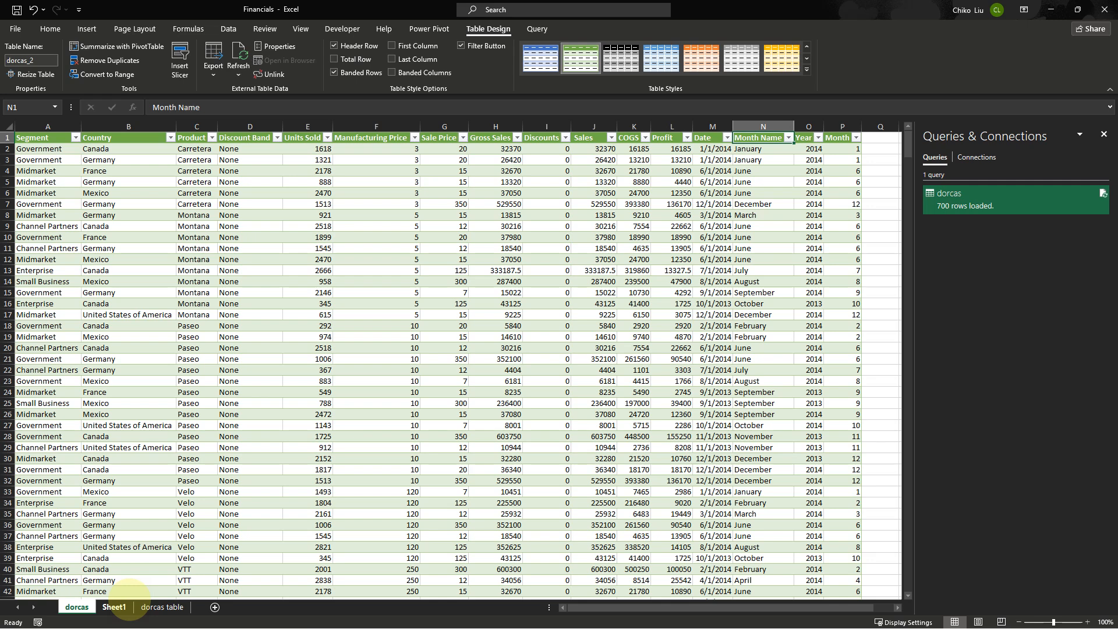
View the original data on Sheet1
{"action": "left_click", "coordinate": [114, 607]}
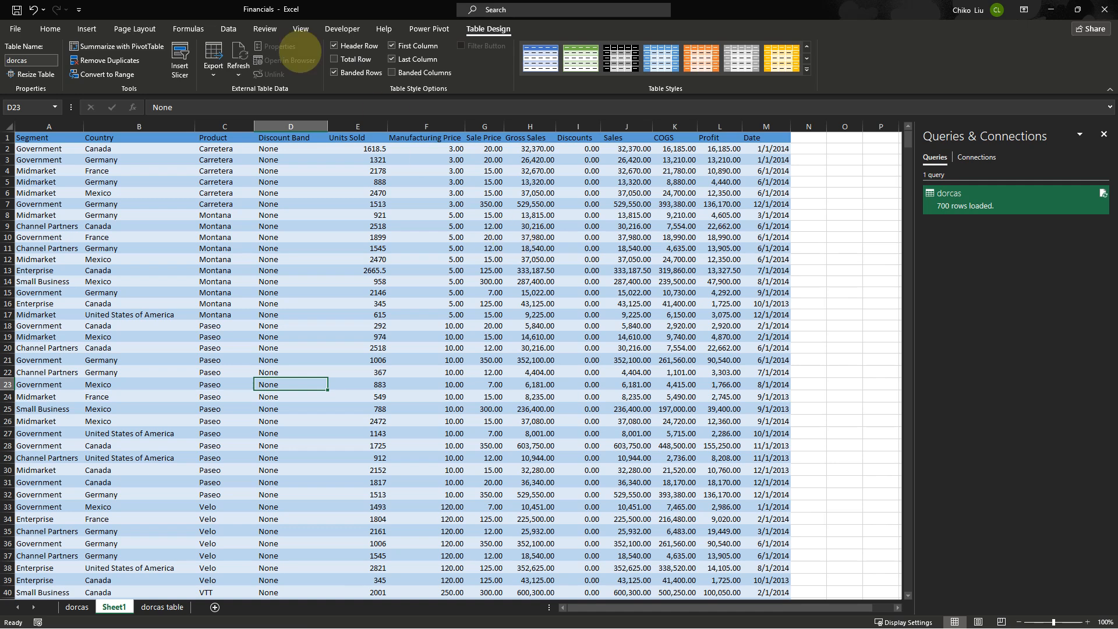
{"action": "left_click", "coordinate": [50, 29]}
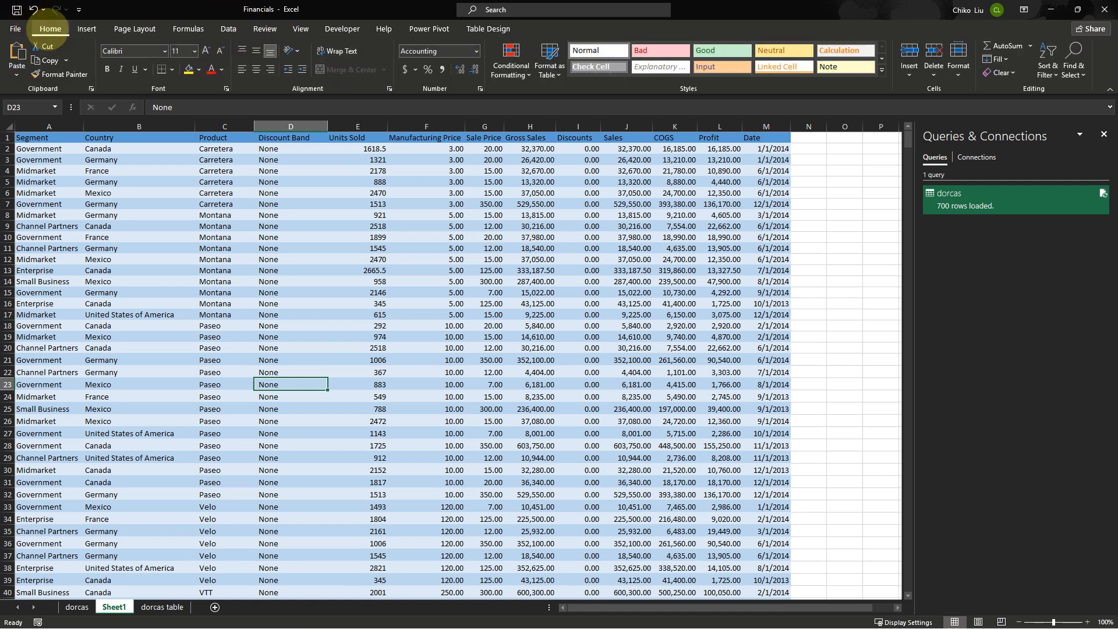
{"action": "left_click", "coordinate": [228, 29]}
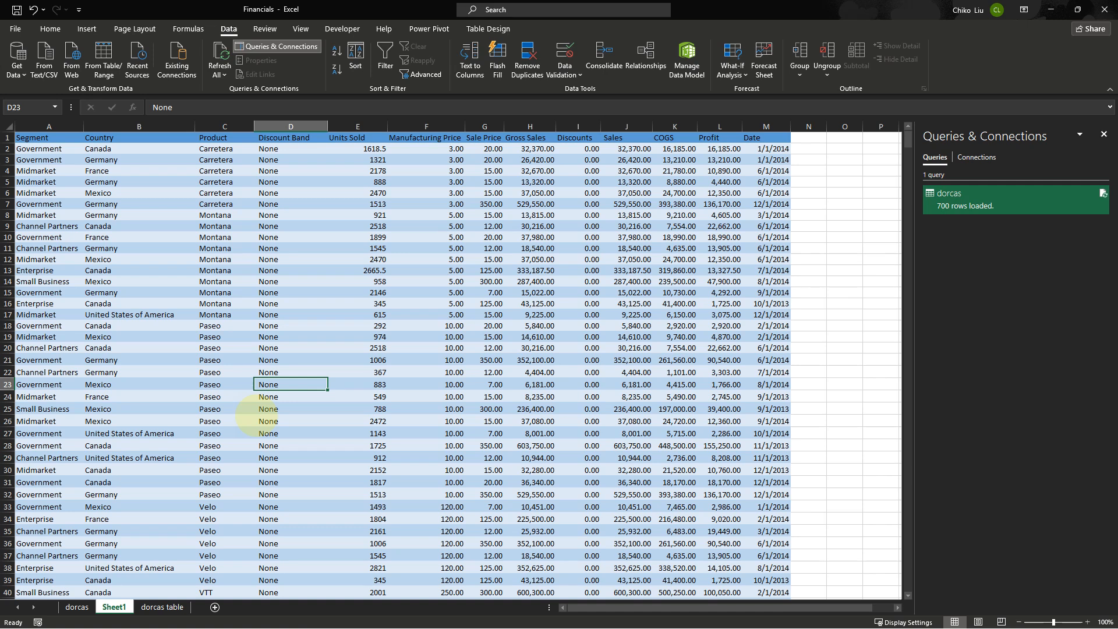
Create a new blank workbook and return to the Financials workbook window
{"action": "key", "text": "ctrl+n"}
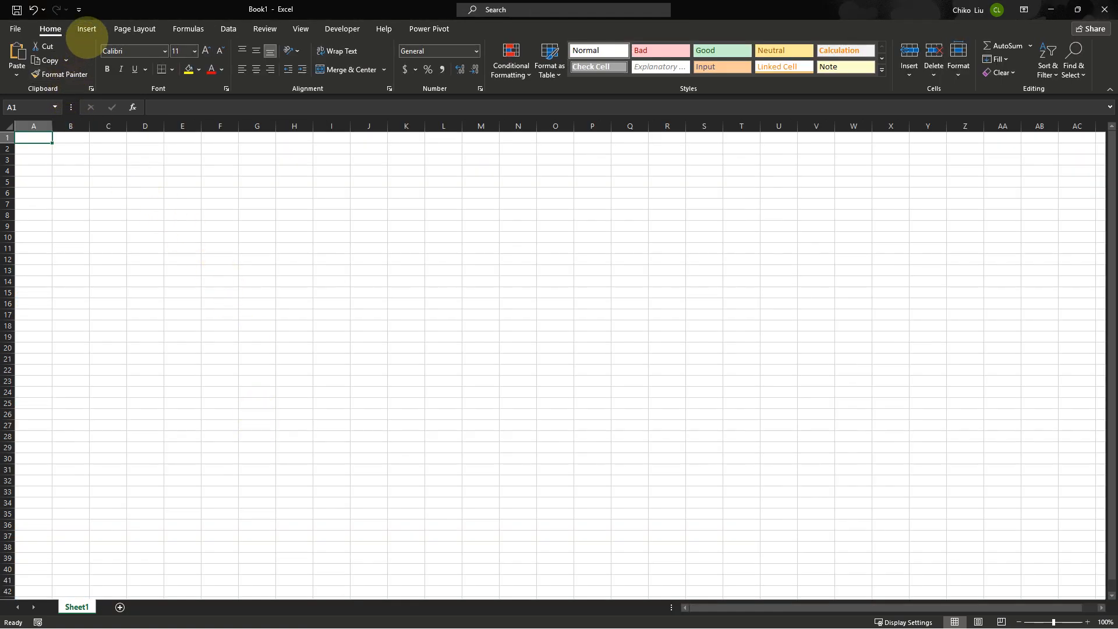
{"action": "double_click", "coordinate": [117, 18]}
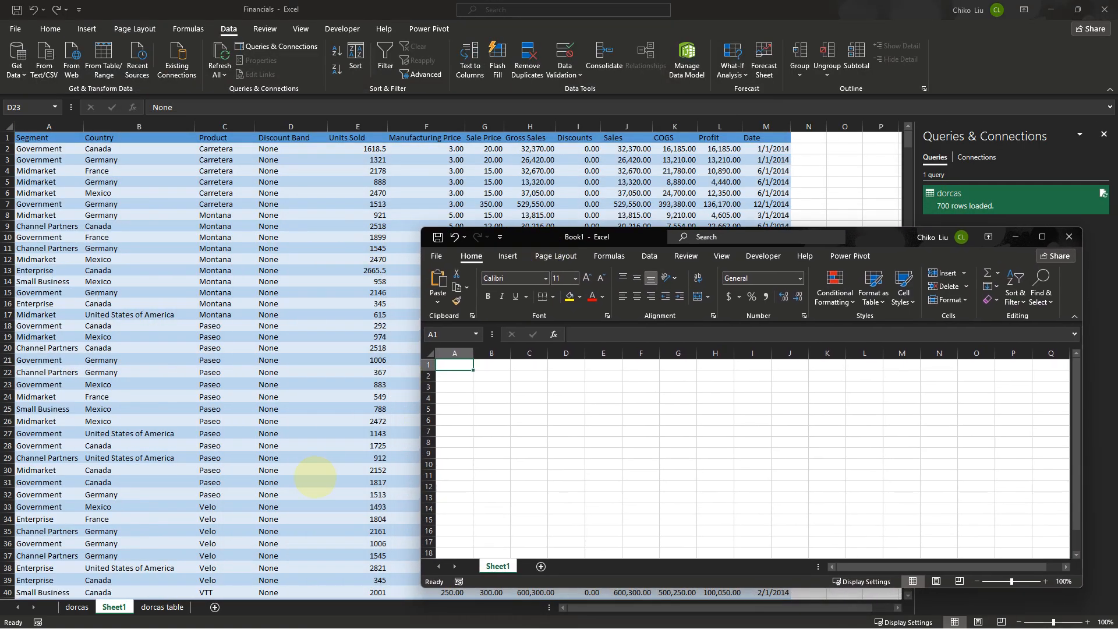
{"action": "left_click", "coordinate": [186, 7]}
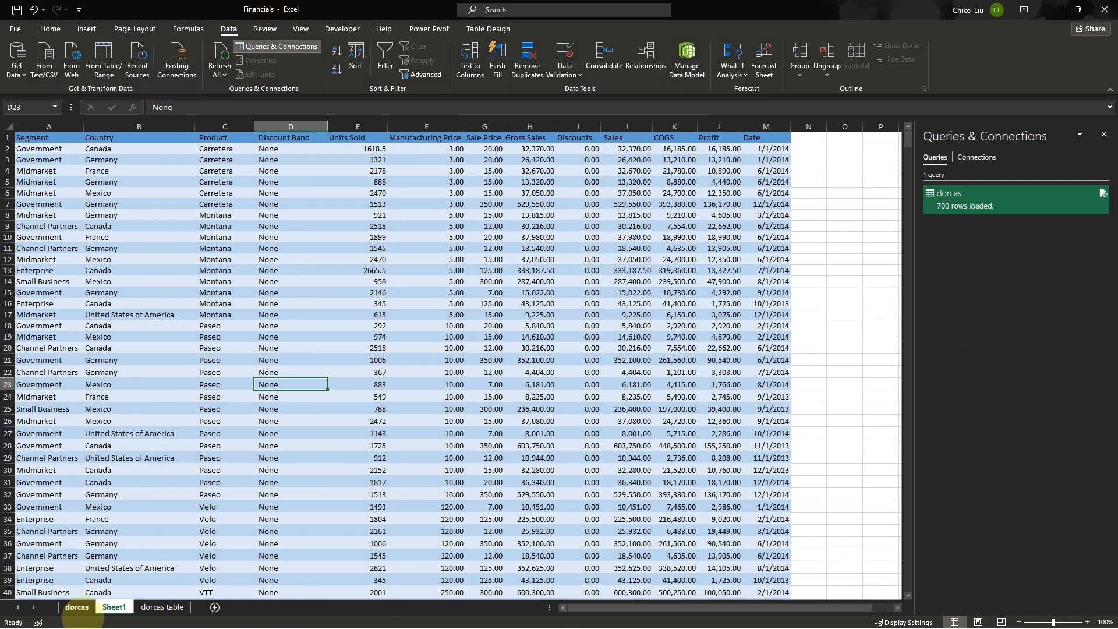
Switch between the dorcas and Sheet1 sheets to compare the loaded table with the original data
{"action": "left_click", "coordinate": [76, 607]}
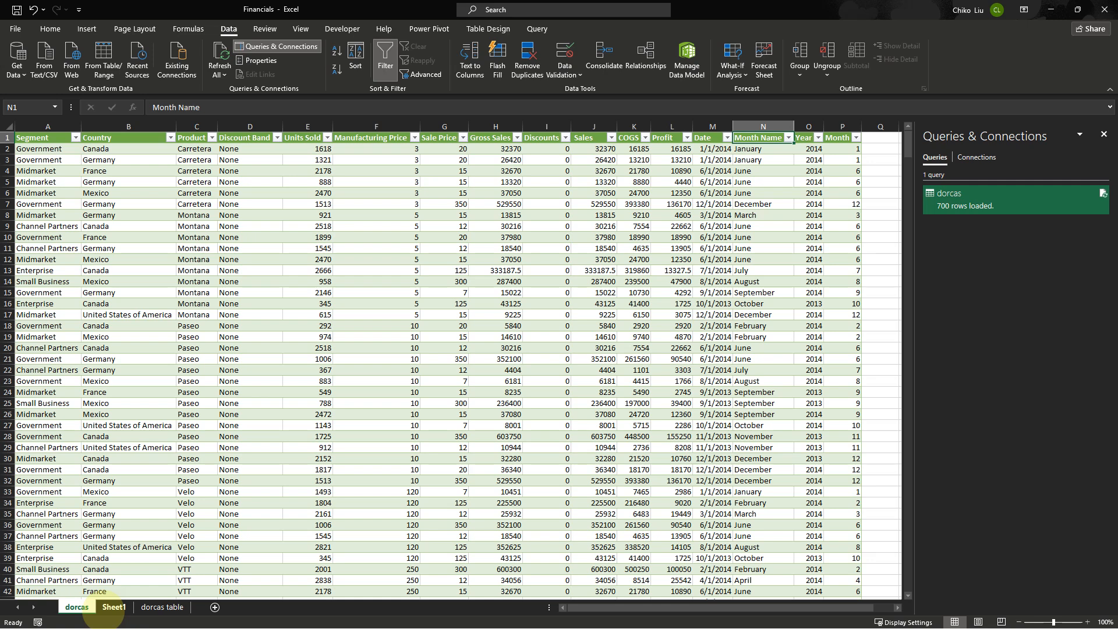
{"action": "left_click", "coordinate": [113, 607]}
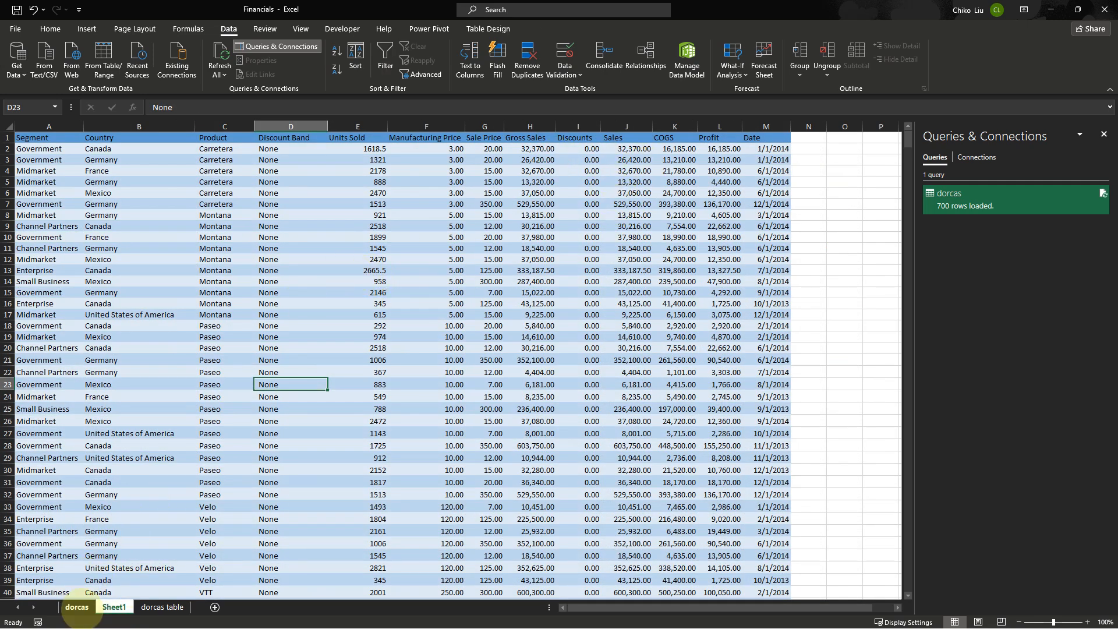
{"action": "left_click_drag", "start_coordinate": [491, 281], "coordinate": [265, 227]}
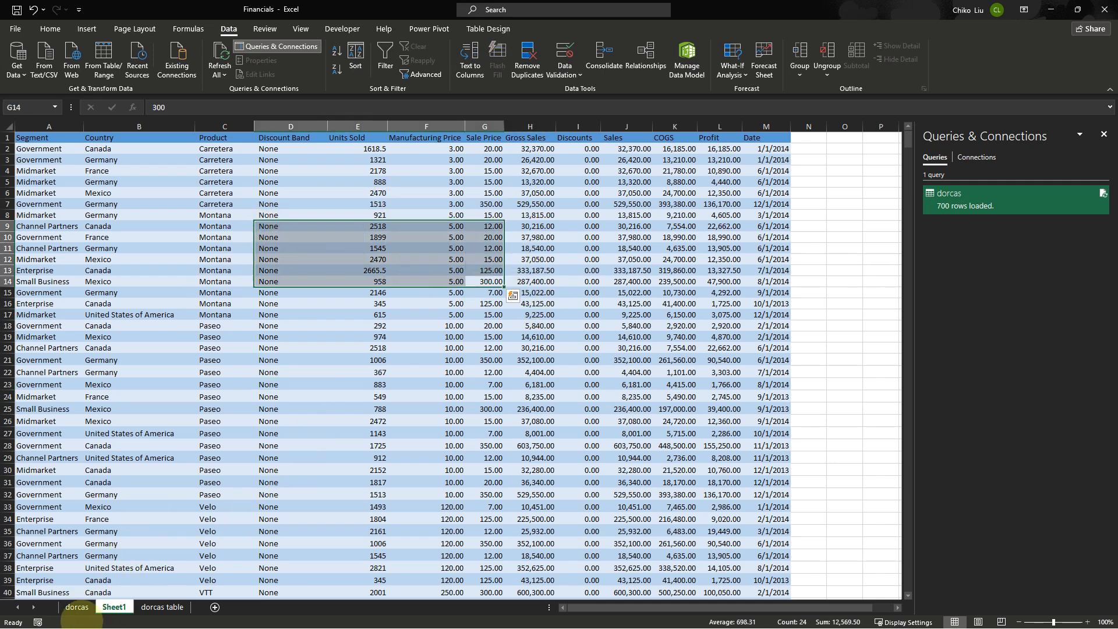
{"action": "left_click", "coordinate": [77, 607]}
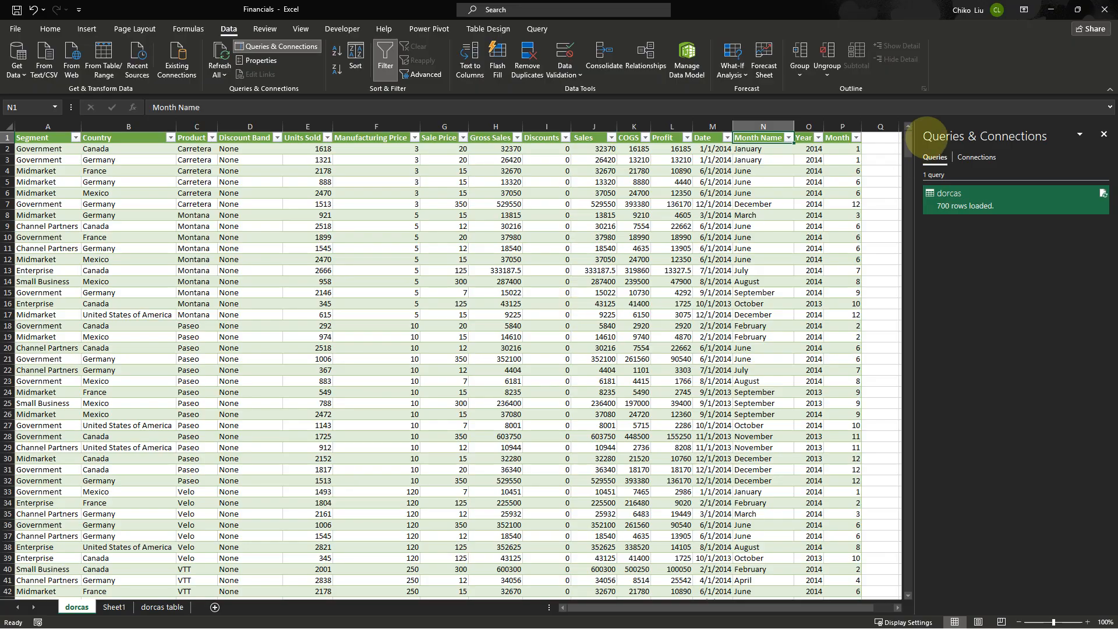
In the new workbook, draw a rounded rectangle about 2.7" wide labelled DATA SOURCE: INTERNAL
{"action": "left_click", "coordinate": [1051, 10]}
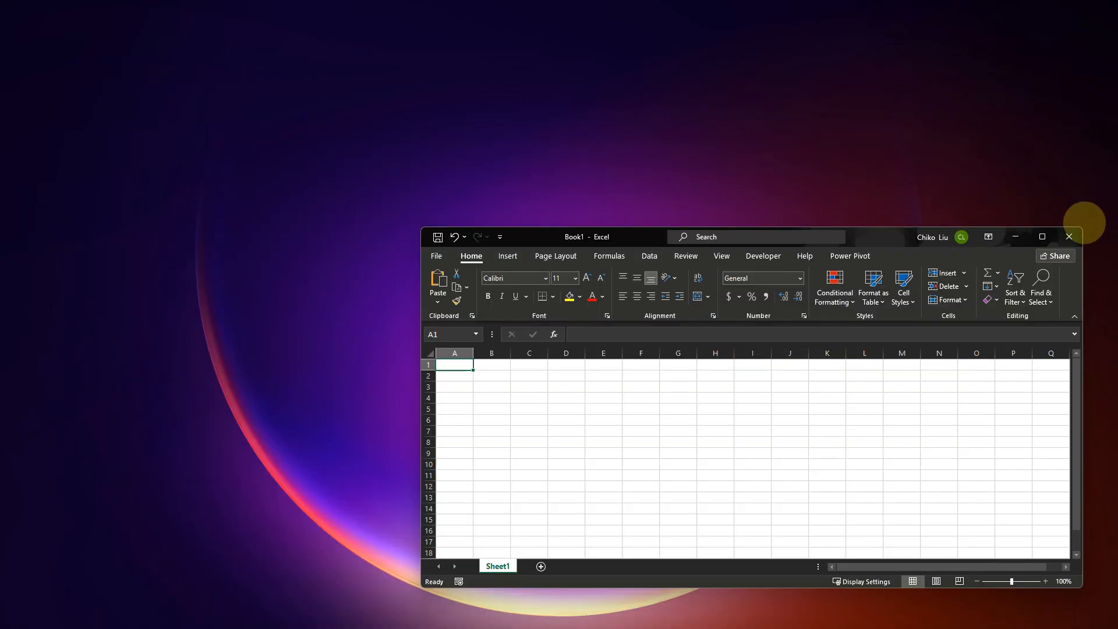
{"action": "left_click", "coordinate": [1042, 236]}
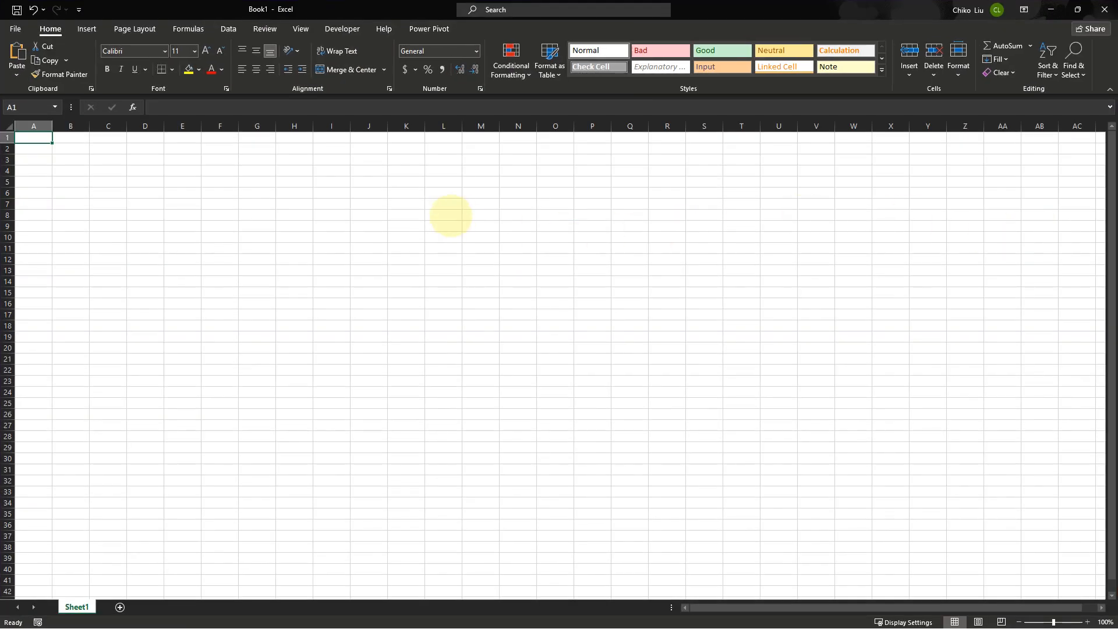
{"action": "left_click_drag", "start_coordinate": [292, 181], "coordinate": [373, 228]}
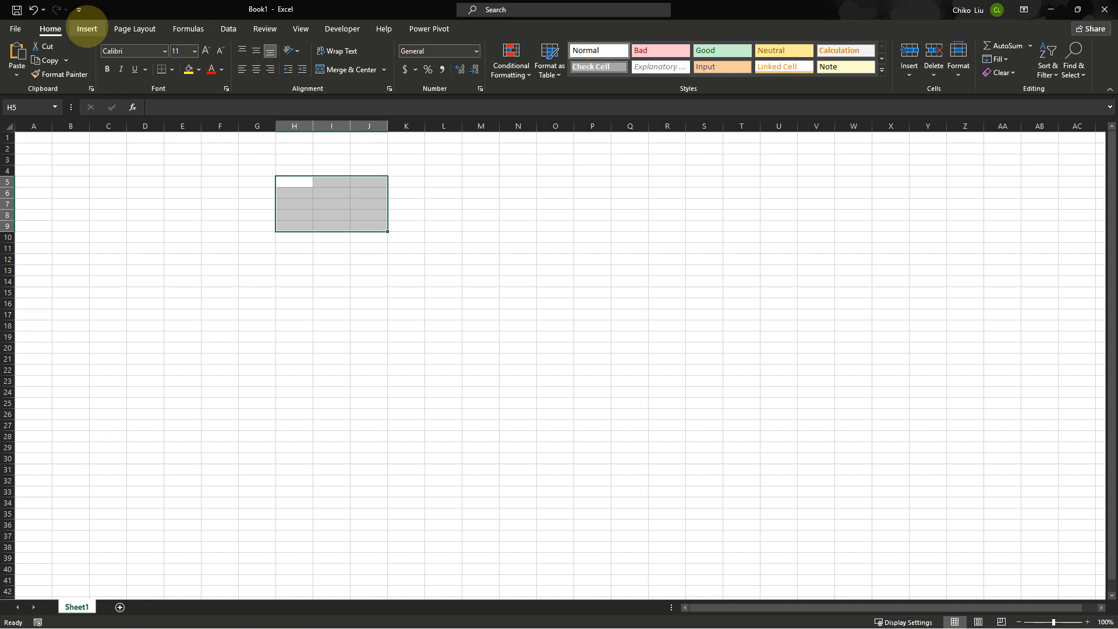
{"action": "left_click", "coordinate": [85, 28]}
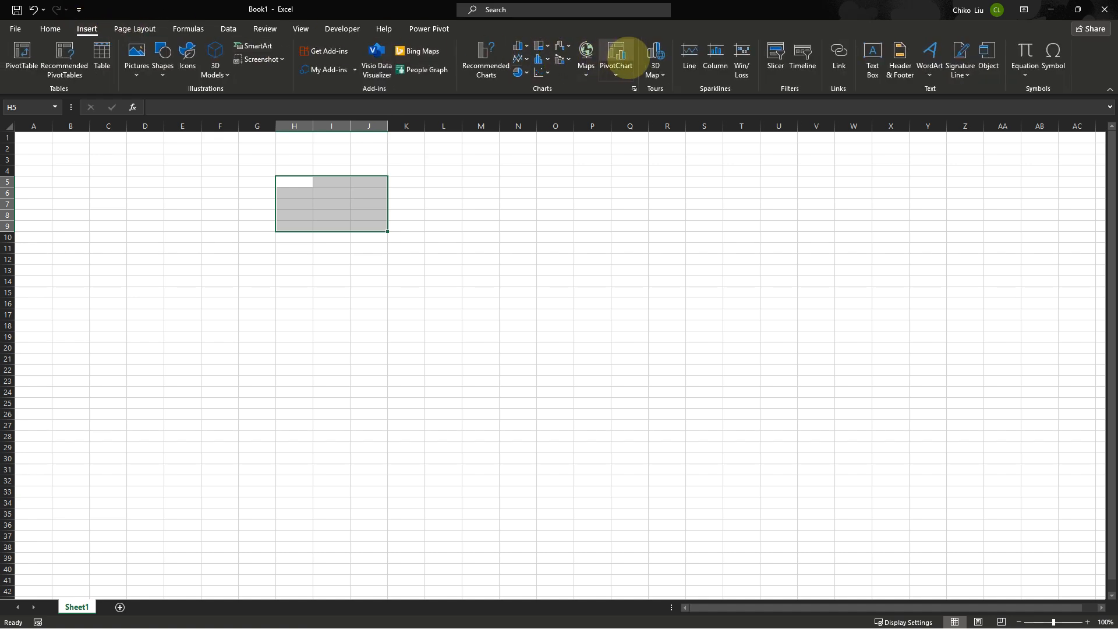
{"action": "left_click", "coordinate": [163, 61]}
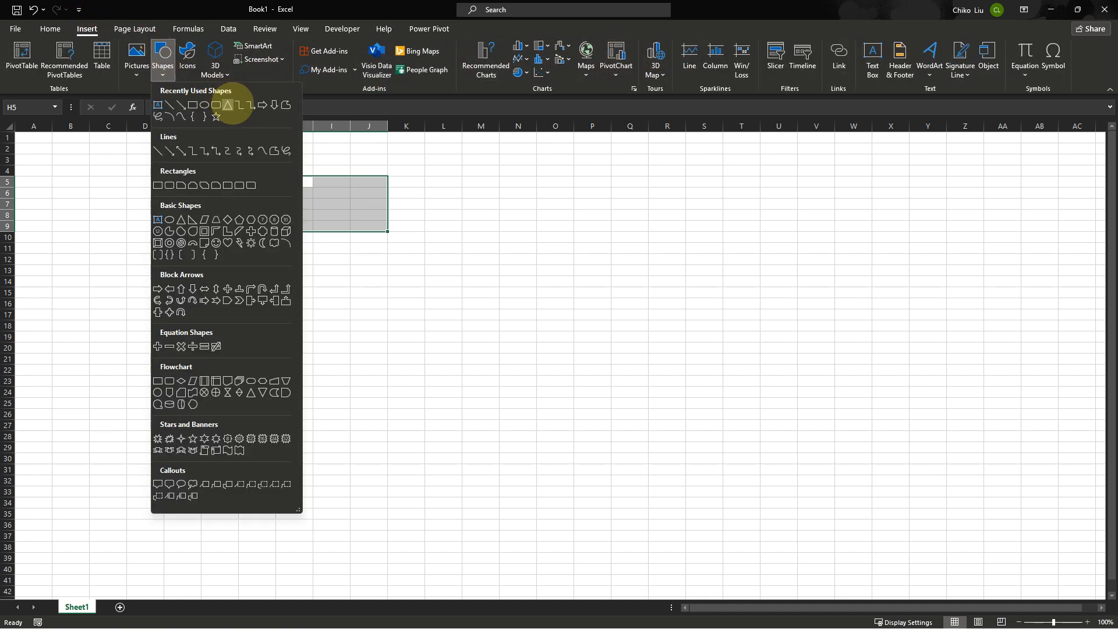
{"action": "left_click", "coordinate": [220, 105]}
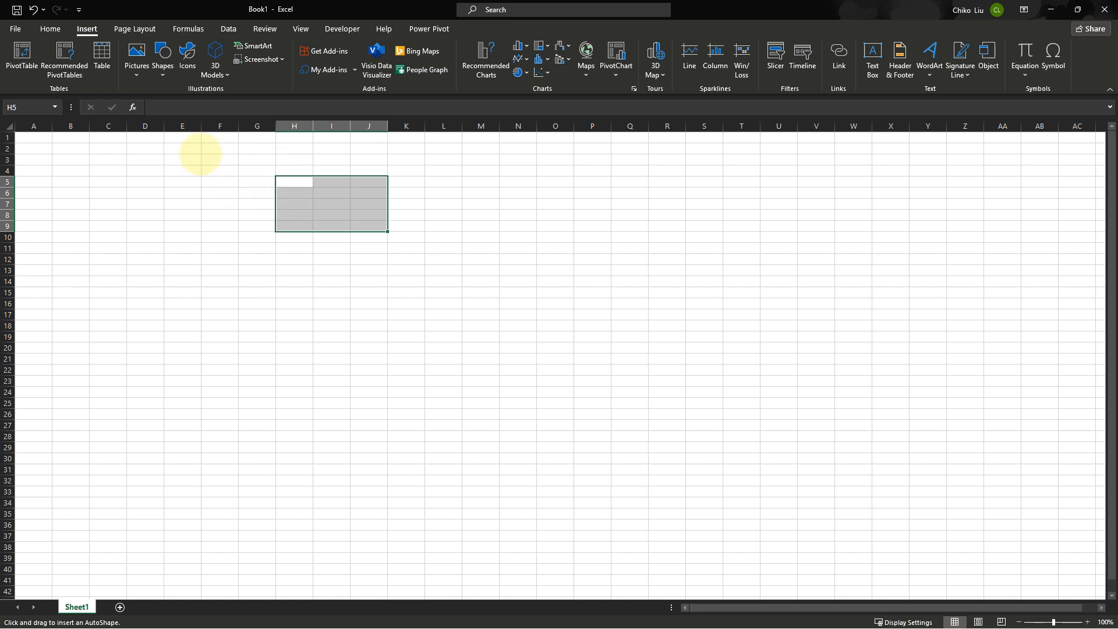
{"action": "left_click_drag", "start_coordinate": [200, 154], "coordinate": [351, 215]}
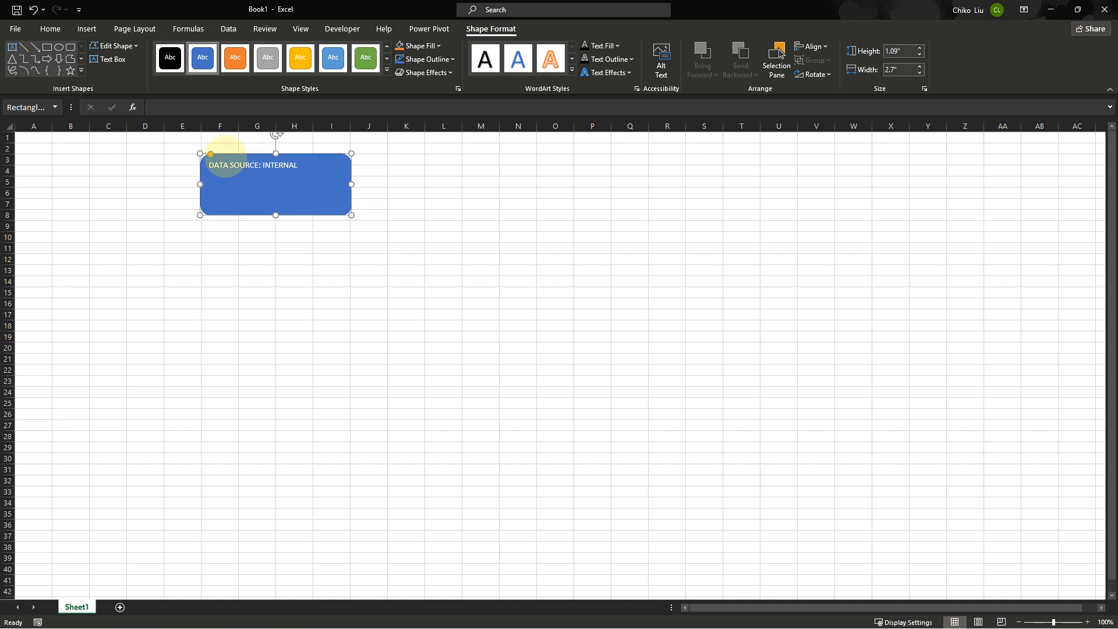
Set the box's text to size 16, shorten the box's height, and centre the text in it
{"action": "left_click", "coordinate": [49, 29]}
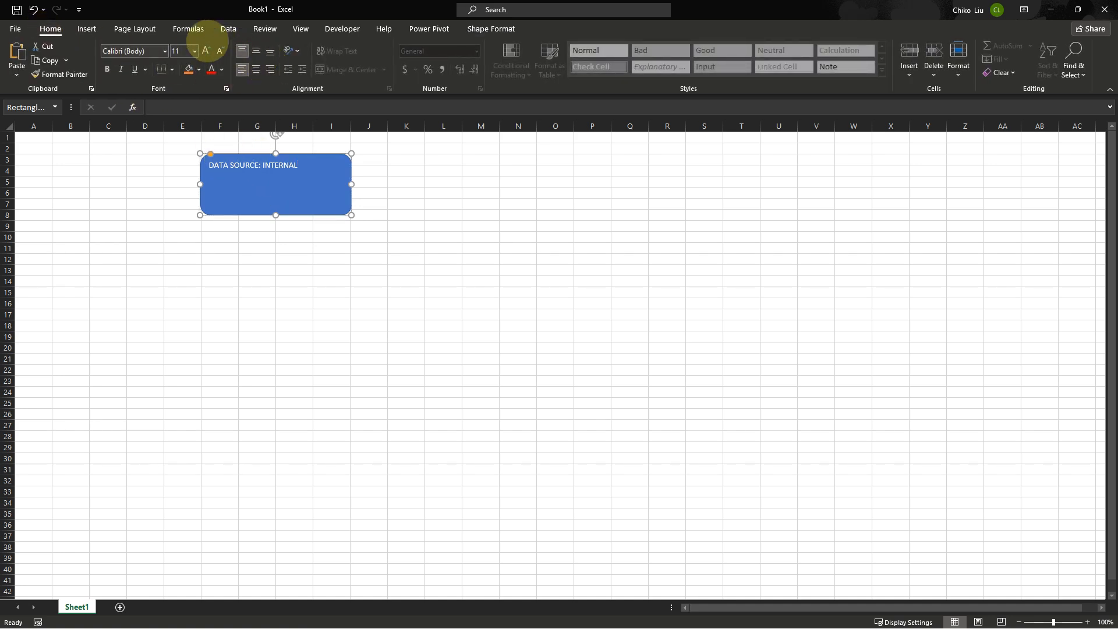
{"action": "left_click", "coordinate": [206, 51]}
{"action": "left_click", "coordinate": [206, 51]}
{"action": "left_click", "coordinate": [205, 51]}
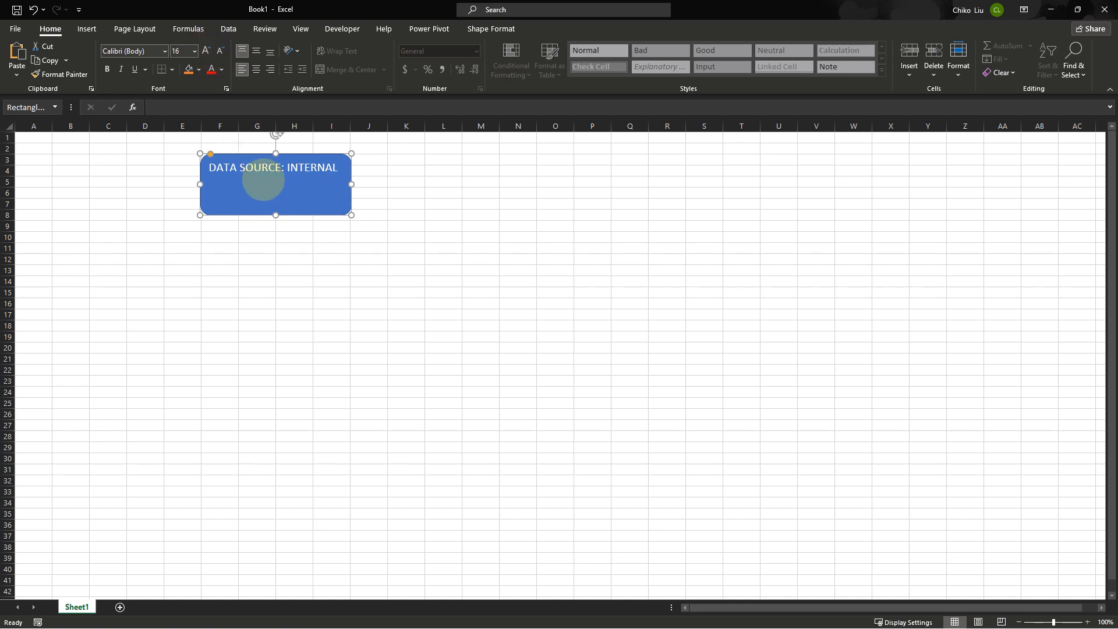
{"action": "left_click_drag", "start_coordinate": [276, 215], "coordinate": [284, 187]}
{"action": "left_click", "coordinate": [255, 70]}
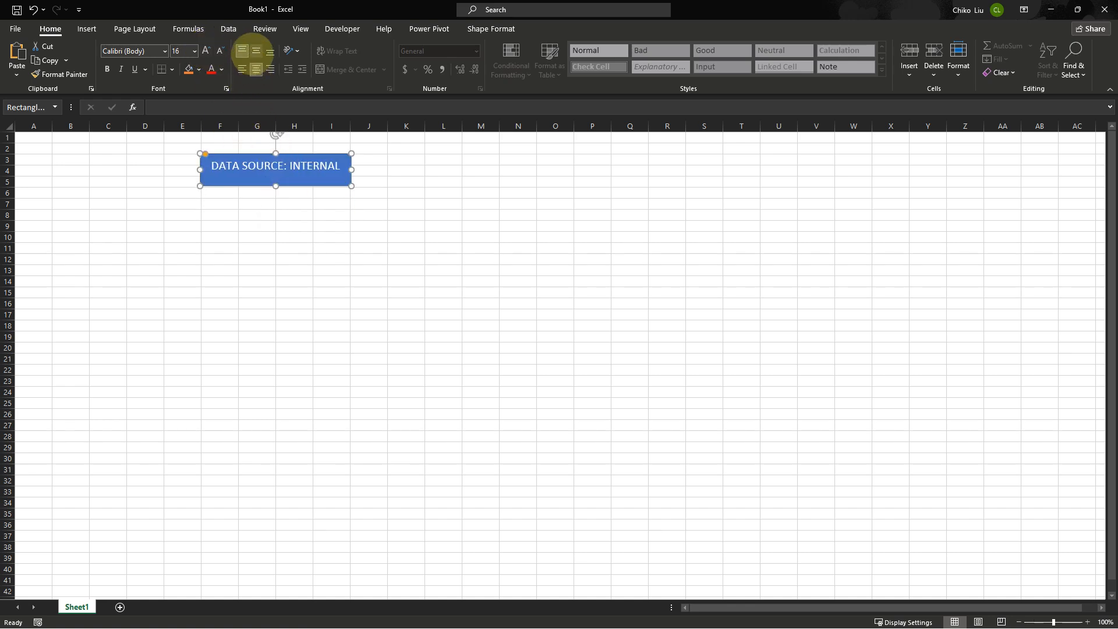
{"action": "left_click", "coordinate": [256, 51]}
Duplicate the box below the original and change its text to DATA SOURCE: EXTERNAL
{"action": "left_click_drag", "start_coordinate": [253, 152], "coordinate": [271, 249]}
{"action": "left_click", "coordinate": [322, 267]}
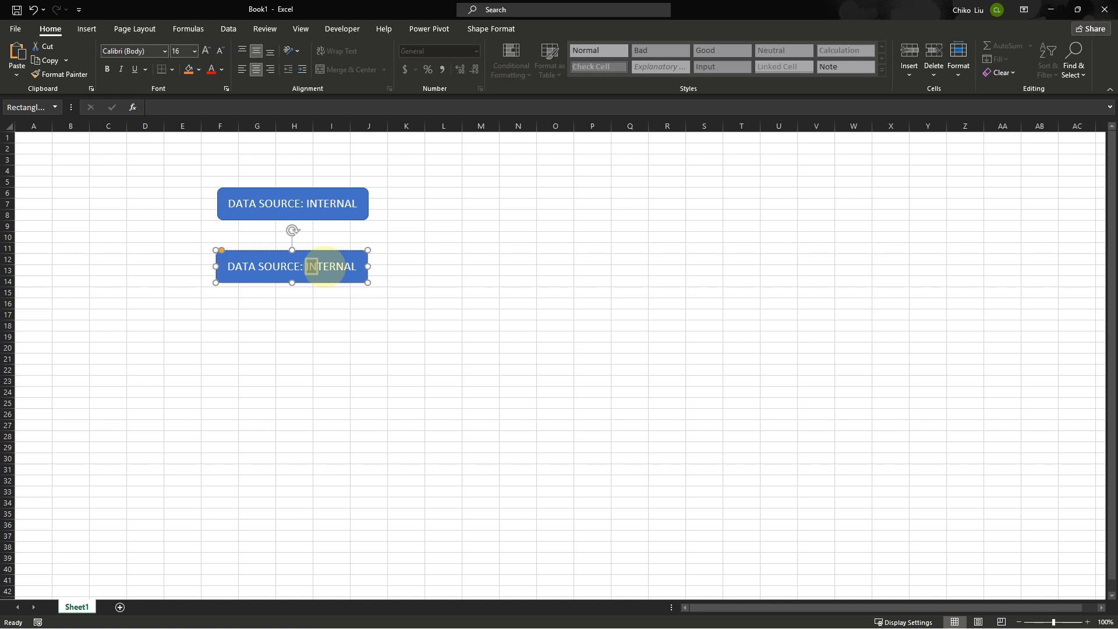
{"action": "type", "text": "EX"}
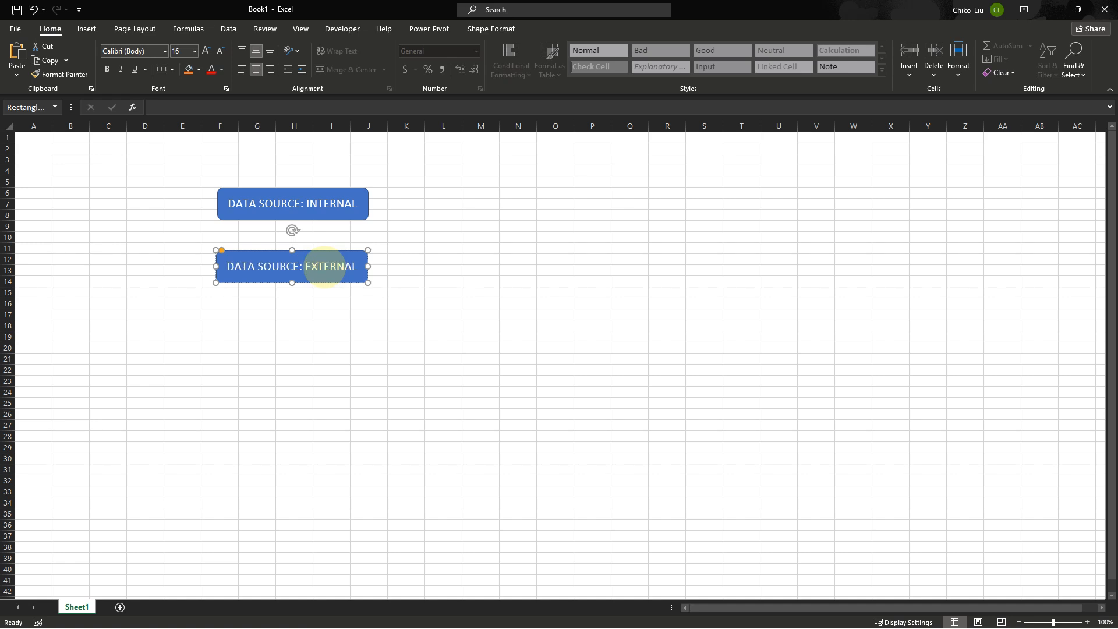
{"action": "left_click", "coordinate": [447, 258]}
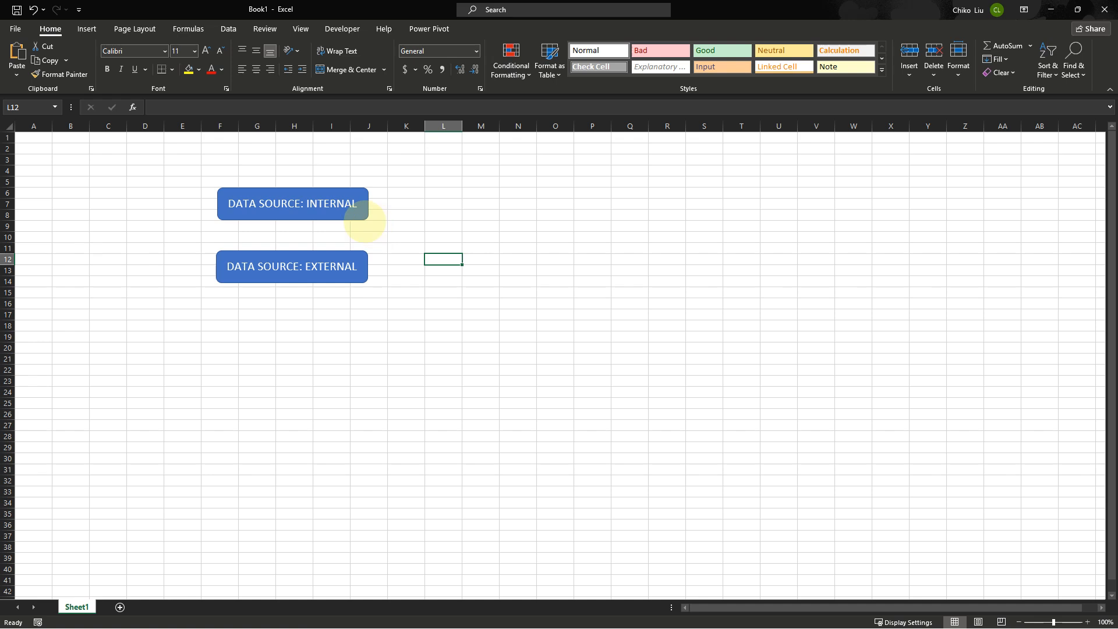
Copy the INTERNAL box to the right twice and retitle the rightmost copy POWER QUERY
{"action": "left_click", "coordinate": [328, 187]}
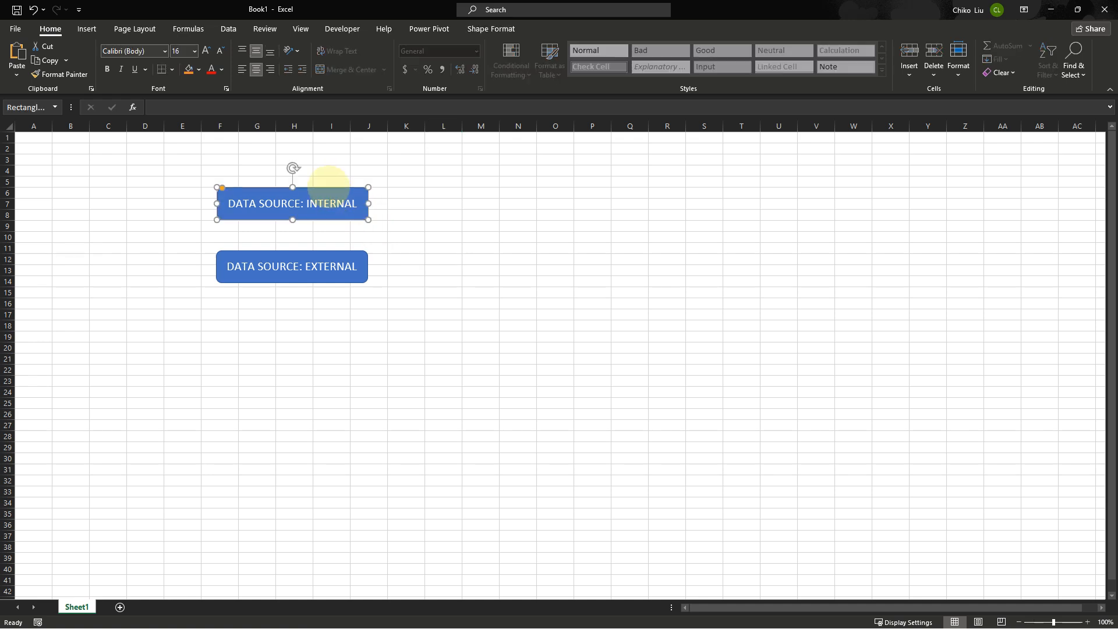
{"action": "left_click_drag", "start_coordinate": [329, 187], "coordinate": [706, 219]}
{"action": "double_click", "coordinate": [694, 227]}
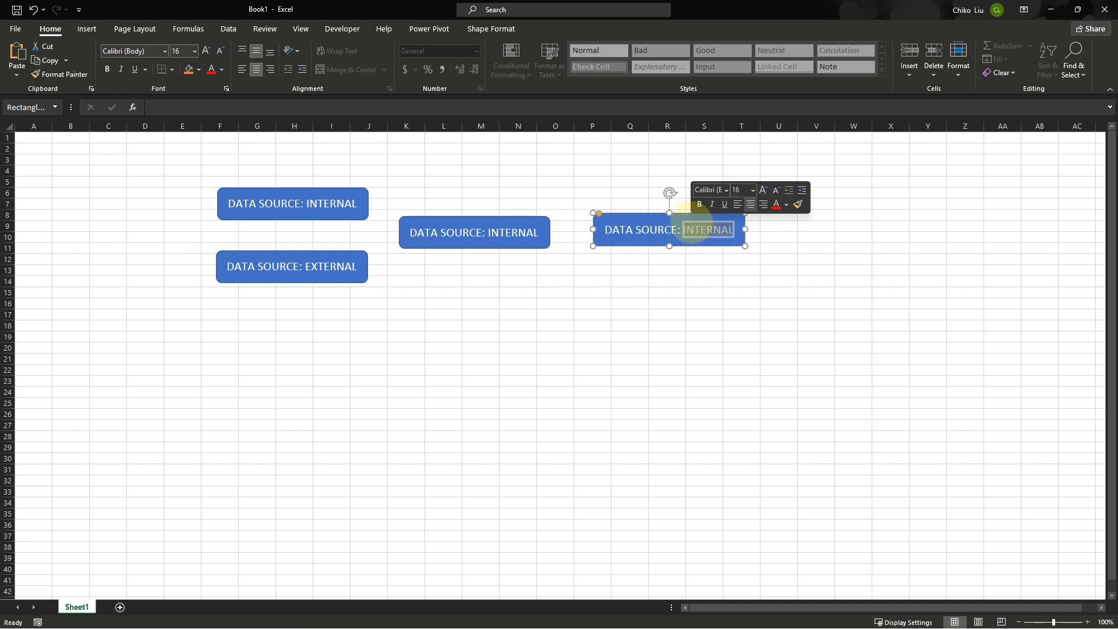
{"action": "key", "text": "ctrl+a"}
{"action": "type", "text": "POW"}
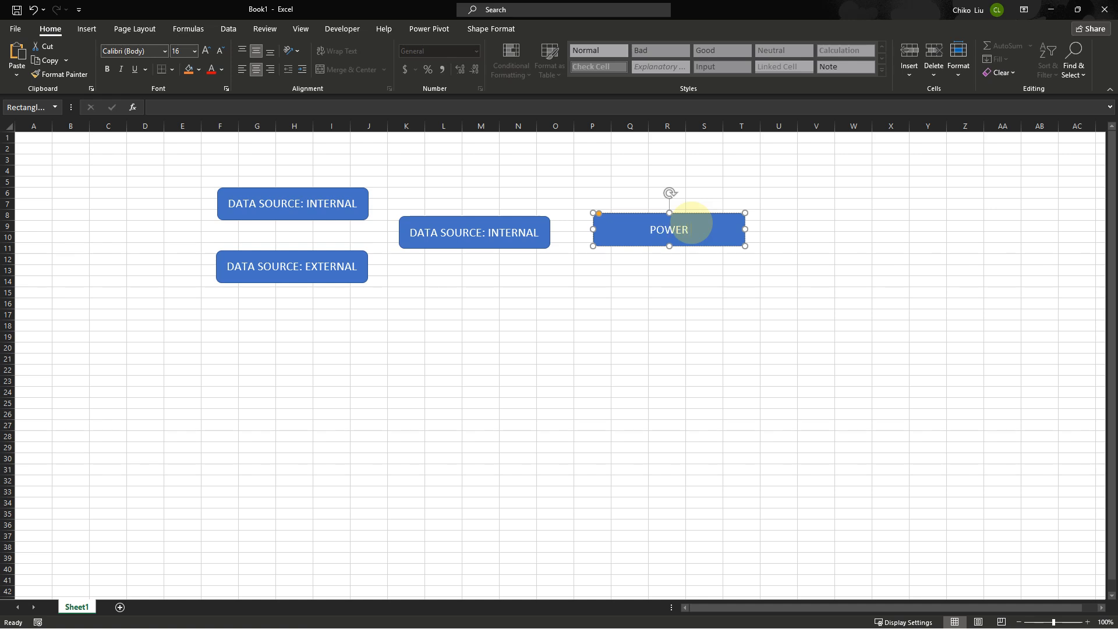
{"action": "type", "text": "ER QUERY"}
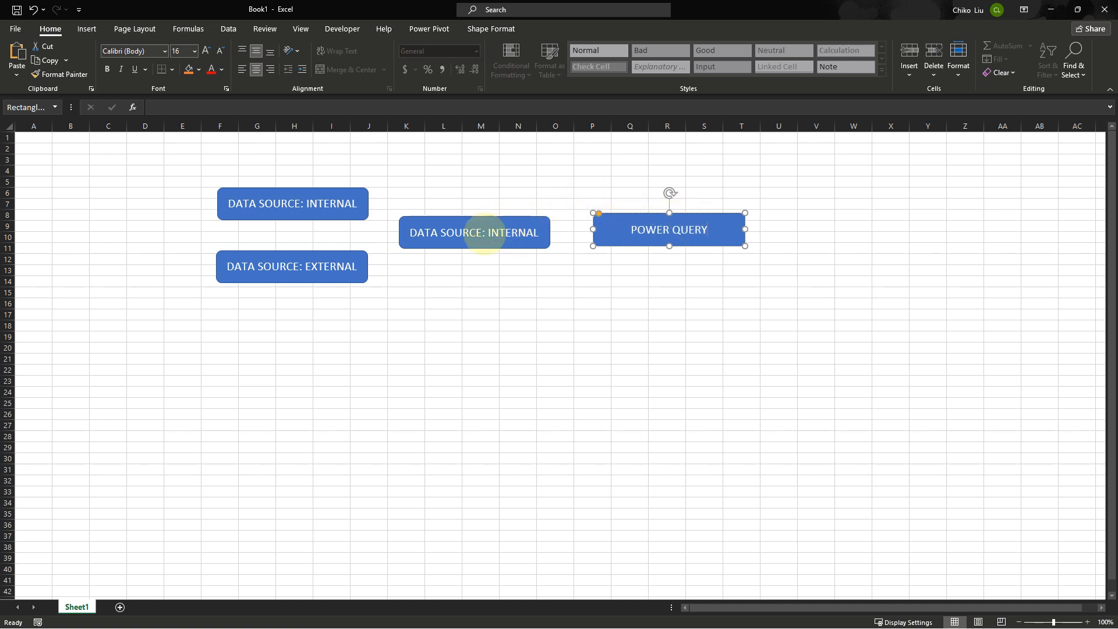
Change the middle box's text to DATA SOURCE and line up the POWER QUERY box beside it
{"action": "left_click_drag", "start_coordinate": [482, 233], "coordinate": [537, 234]}
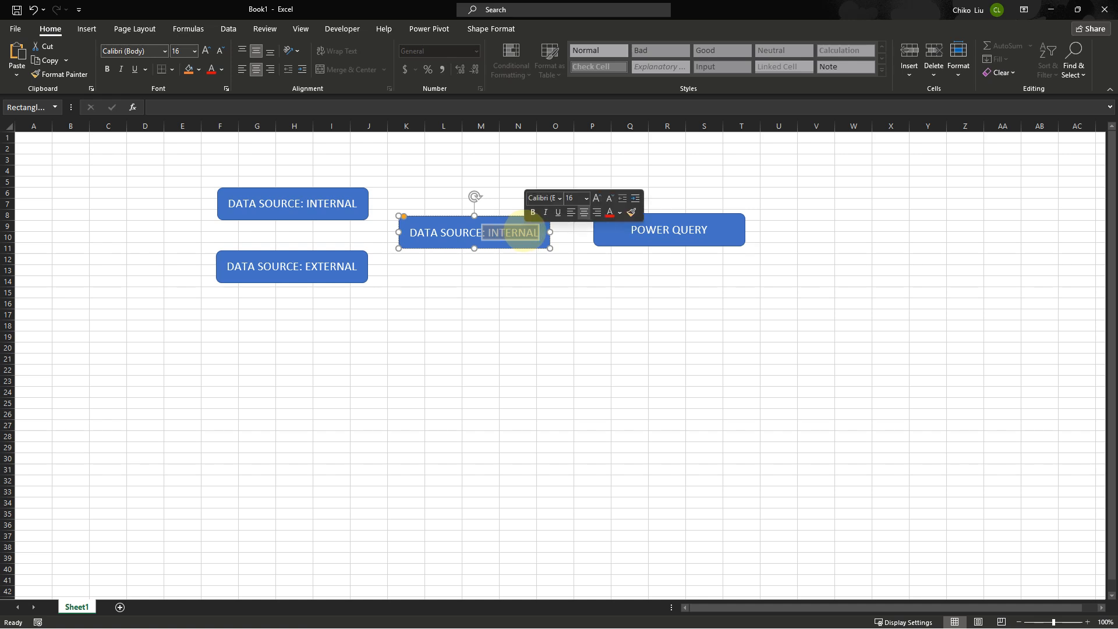
{"action": "key", "text": "BackSpace"}
{"action": "left_click", "coordinate": [620, 230]}
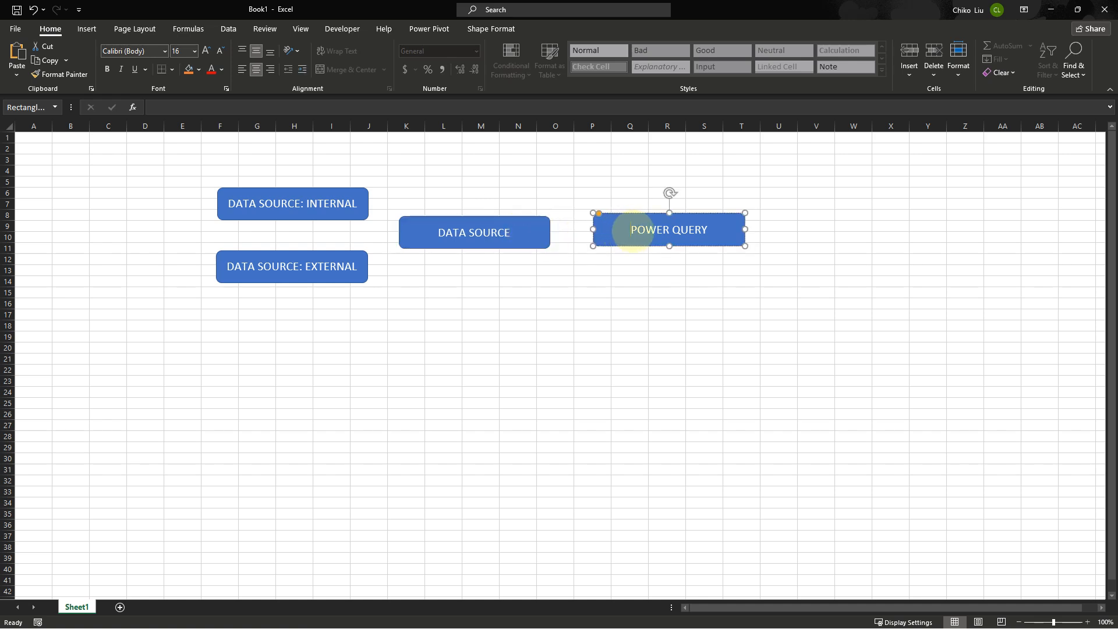
{"action": "left_click_drag", "start_coordinate": [637, 209], "coordinate": [648, 213]}
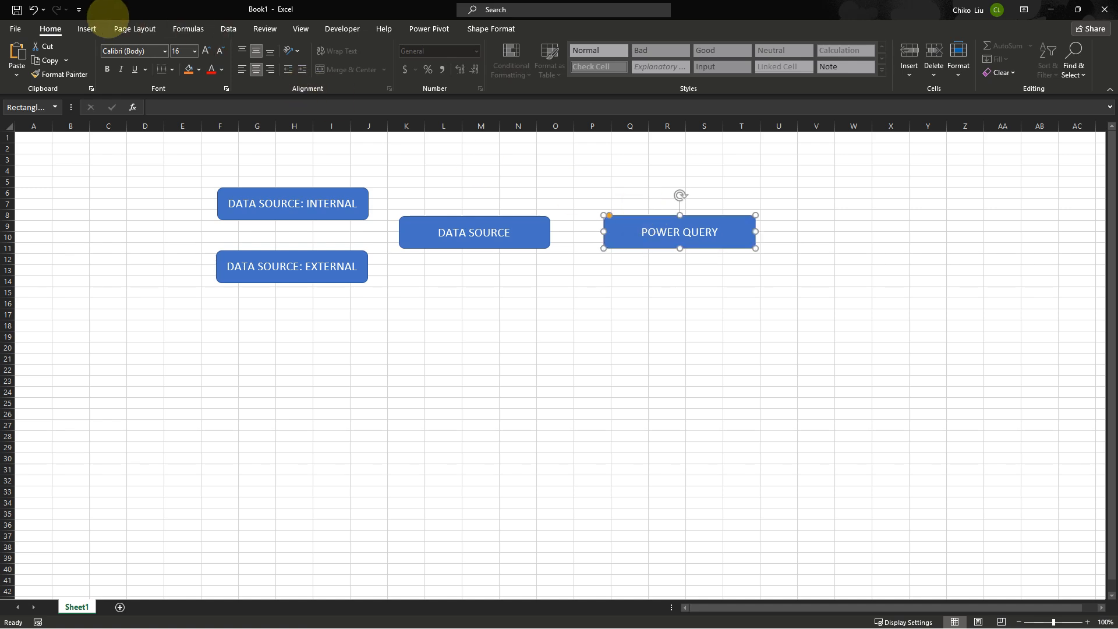
Draw an arrow from the DATA SOURCE box to the POWER QUERY box
{"action": "left_click", "coordinate": [87, 28]}
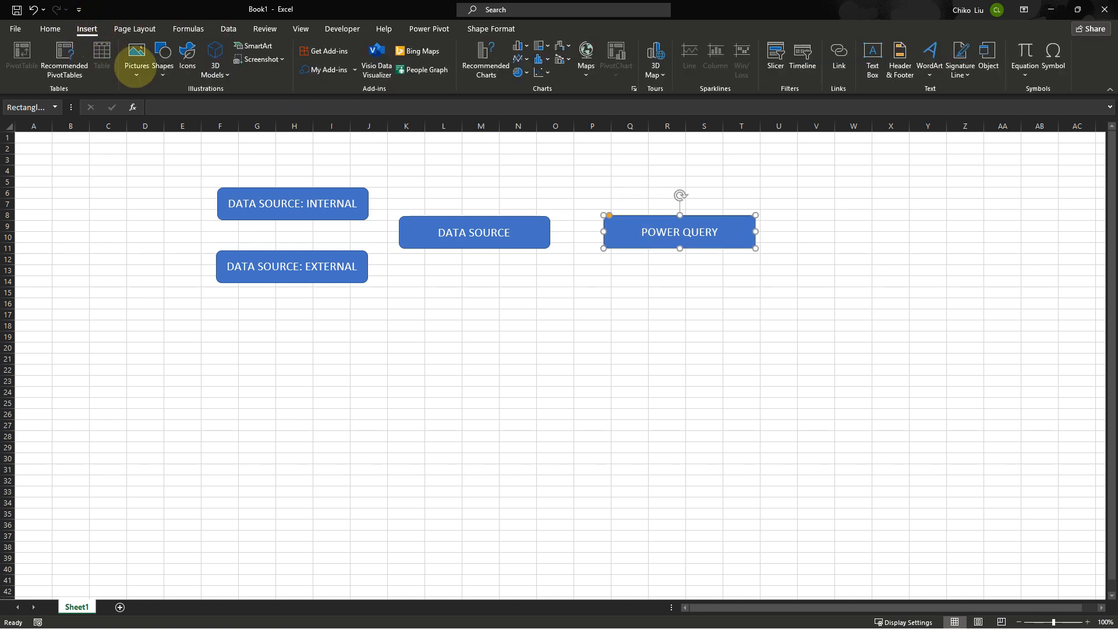
{"action": "left_click", "coordinate": [164, 56]}
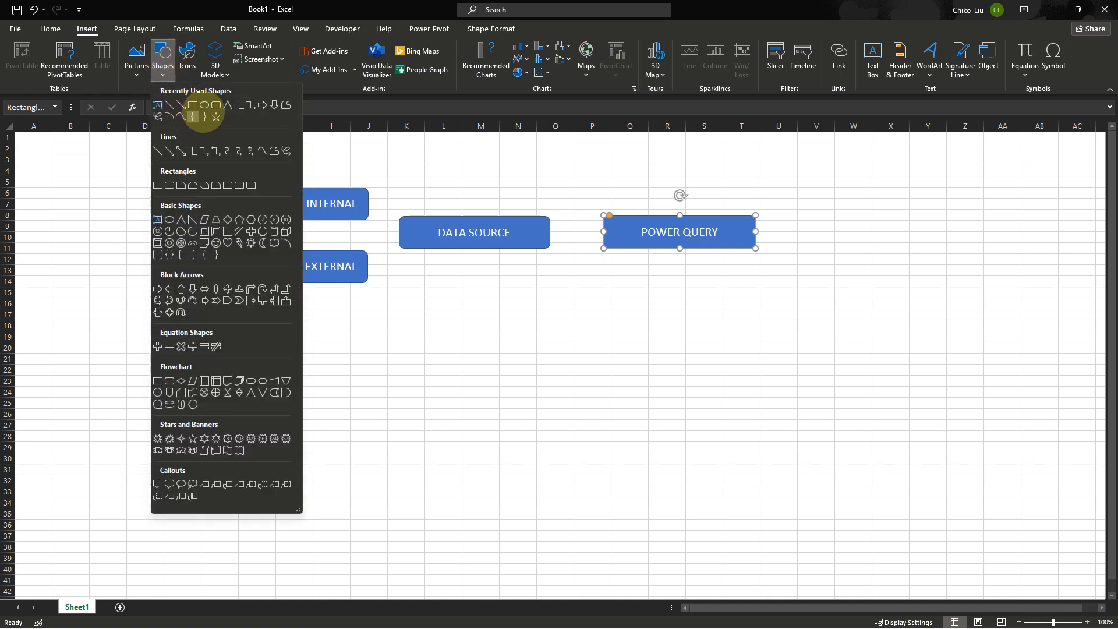
{"action": "left_click", "coordinate": [181, 104]}
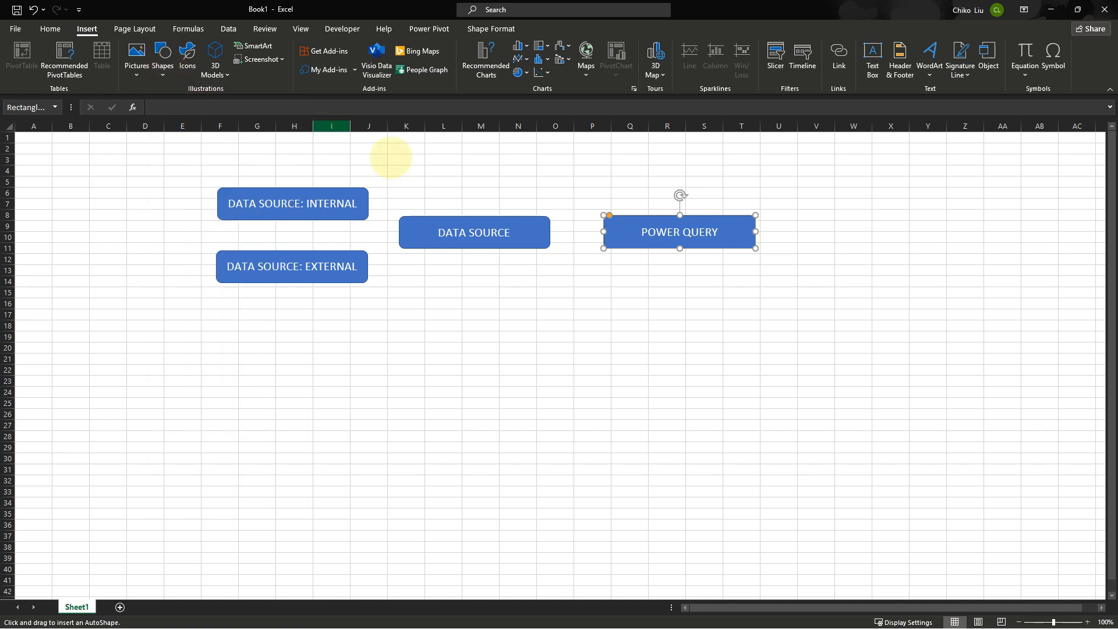
{"action": "left_click_drag", "start_coordinate": [549, 232], "coordinate": [605, 231]}
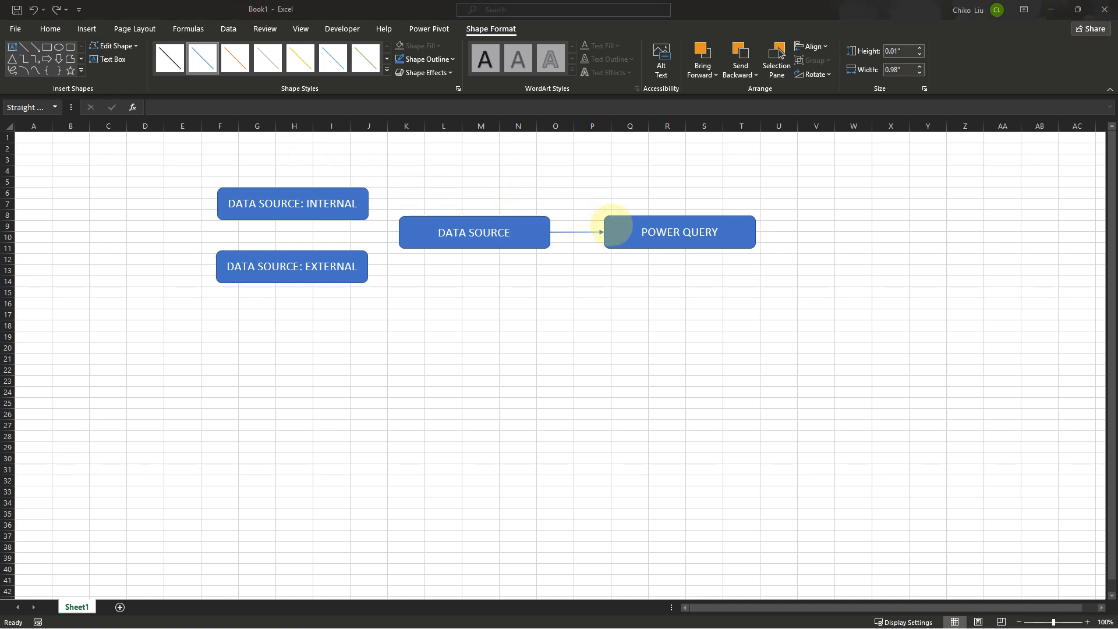
{"action": "left_click", "coordinate": [611, 225]}
{"action": "left_click", "coordinate": [611, 226]}
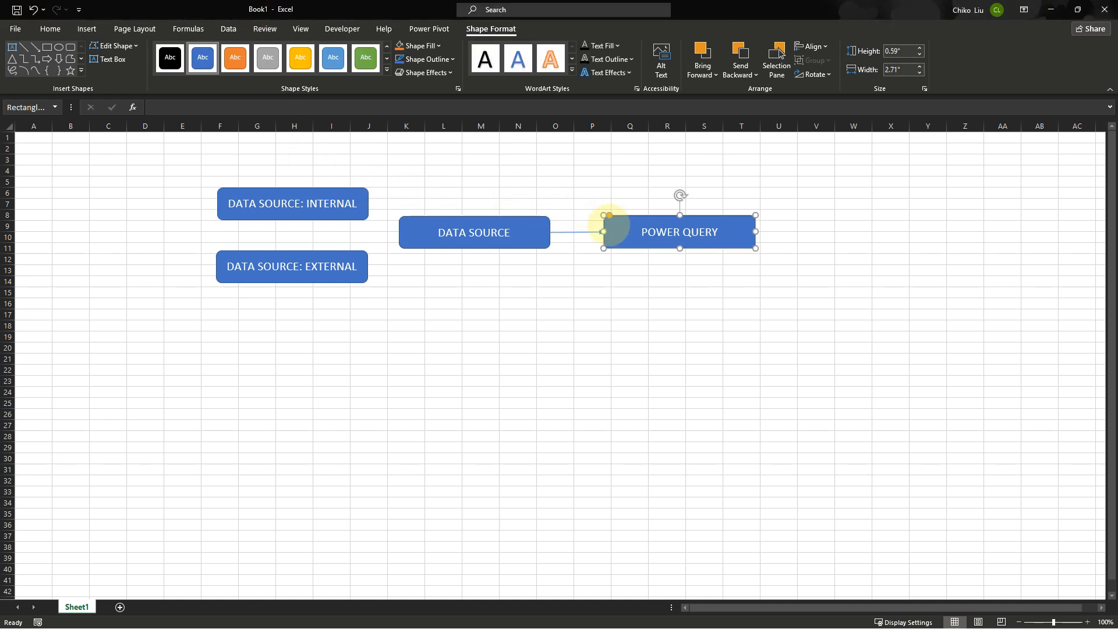
Nudge the POWER QUERY box into line and connect the DATA SOURCE: INTERNAL box to the DATA SOURCE box with an elbow arrow connector
{"action": "key", "text": "Down"}
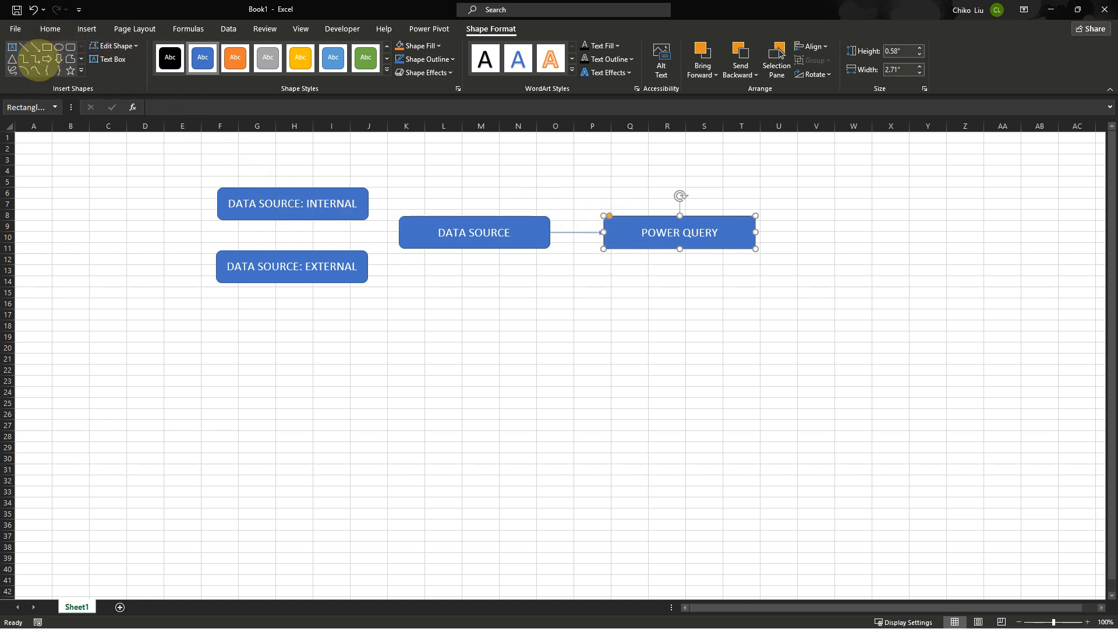
{"action": "left_click", "coordinate": [36, 59]}
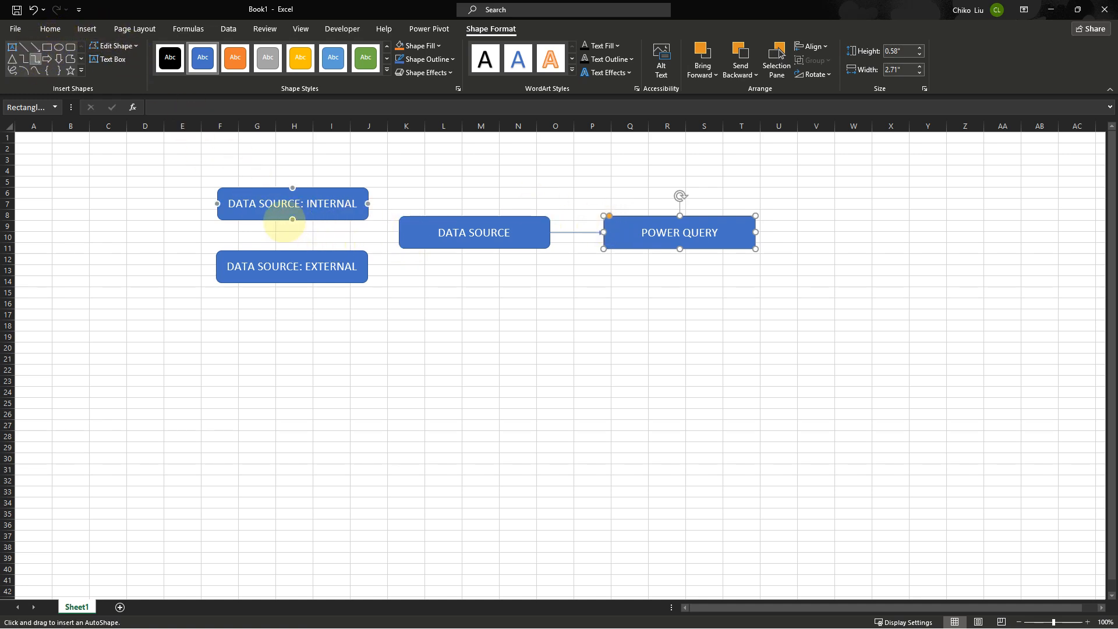
{"action": "left_click_drag", "start_coordinate": [368, 204], "coordinate": [400, 233]}
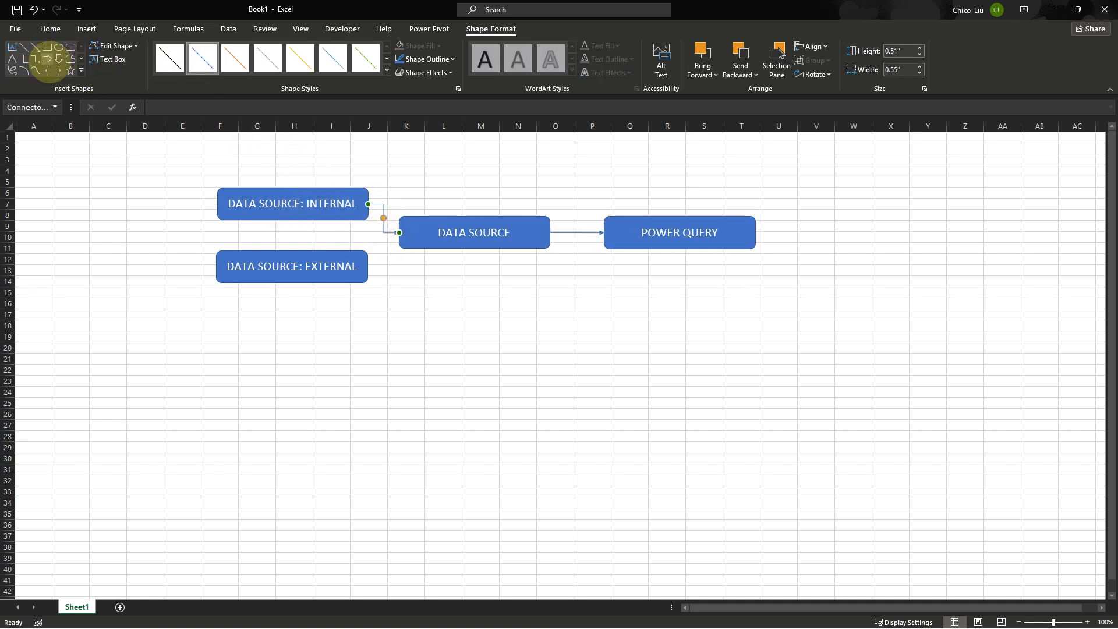
Connect the DATA SOURCE: EXTERNAL box to the DATA SOURCE box with another elbow arrow connector
{"action": "left_click", "coordinate": [35, 59]}
{"action": "left_click_drag", "start_coordinate": [367, 266], "coordinate": [399, 232]}
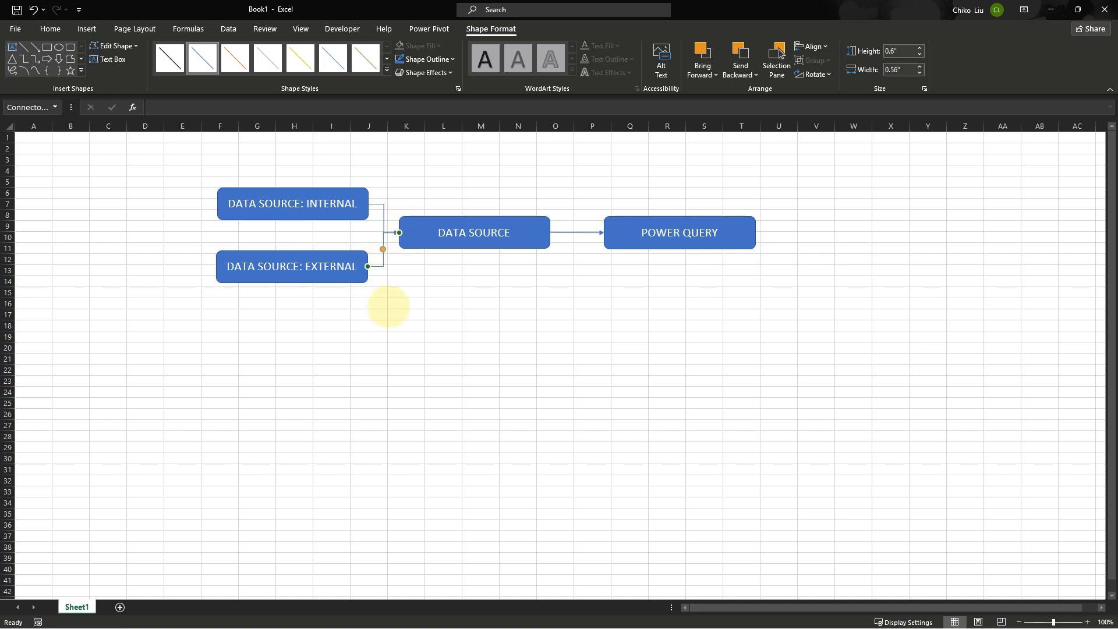
{"action": "left_click", "coordinate": [393, 317]}
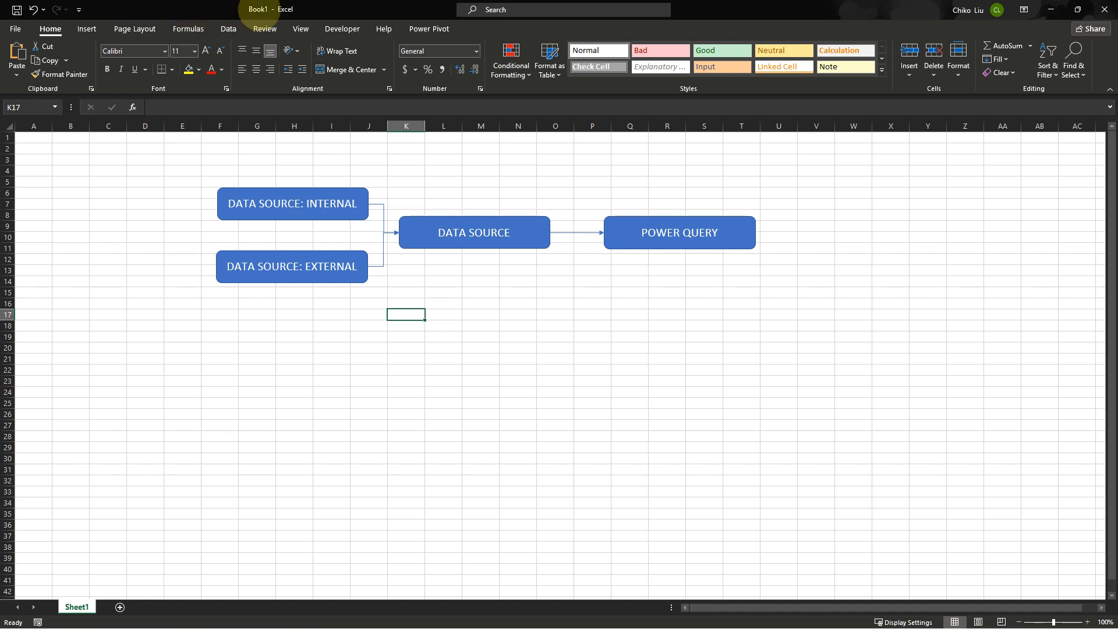
Switch to the Financials workbook and compare the data on the dorcas, dorcas table and Sheet1 sheets
{"action": "left_click", "coordinate": [608, 605]}
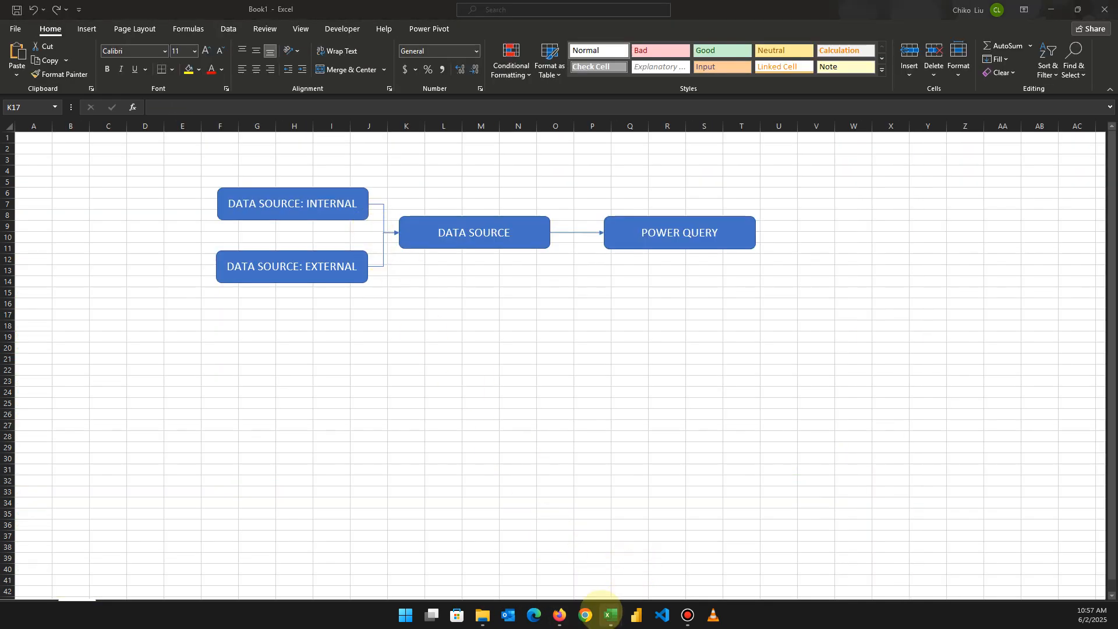
{"action": "mouse_move", "coordinate": [600, 607]}
{"action": "left_click", "coordinate": [538, 544]}
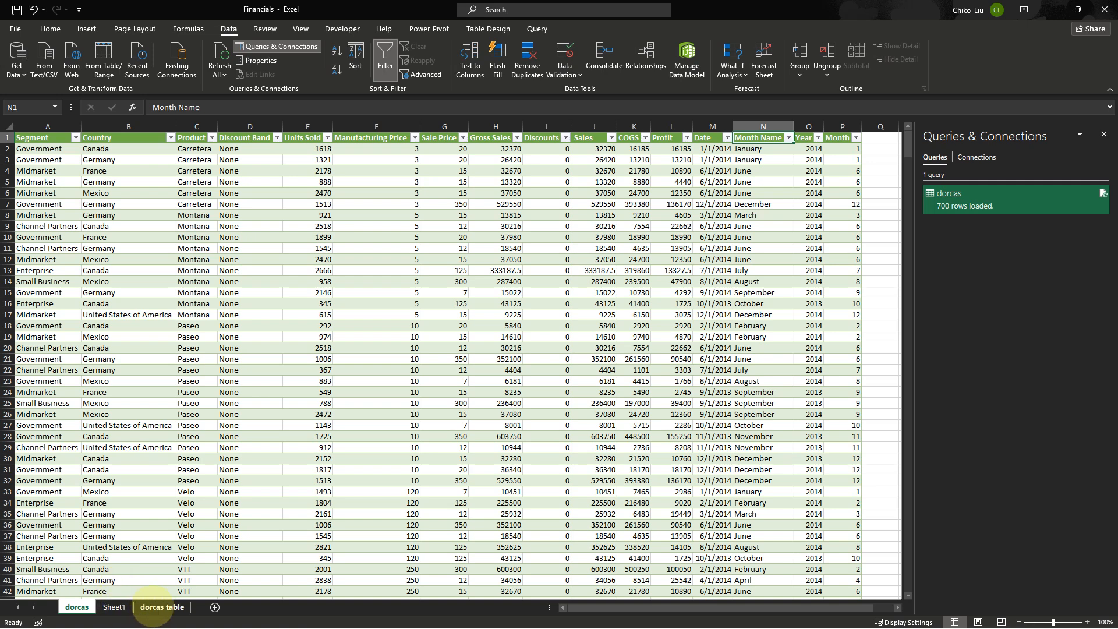
{"action": "left_click", "coordinate": [154, 607]}
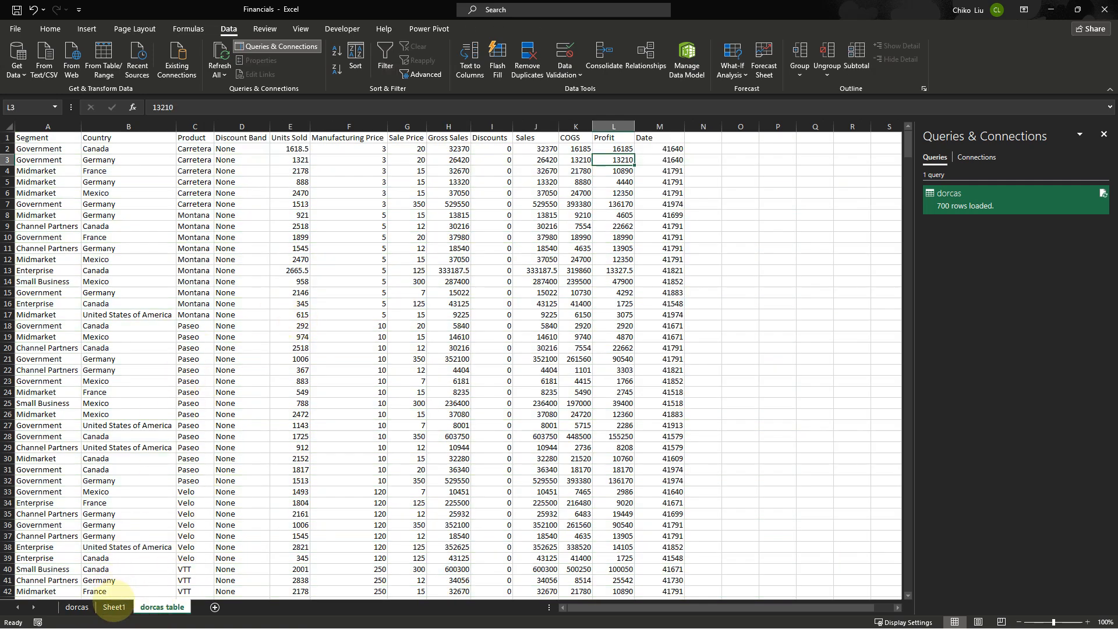
{"action": "left_click", "coordinate": [115, 607]}
{"action": "left_click", "coordinate": [410, 142]}
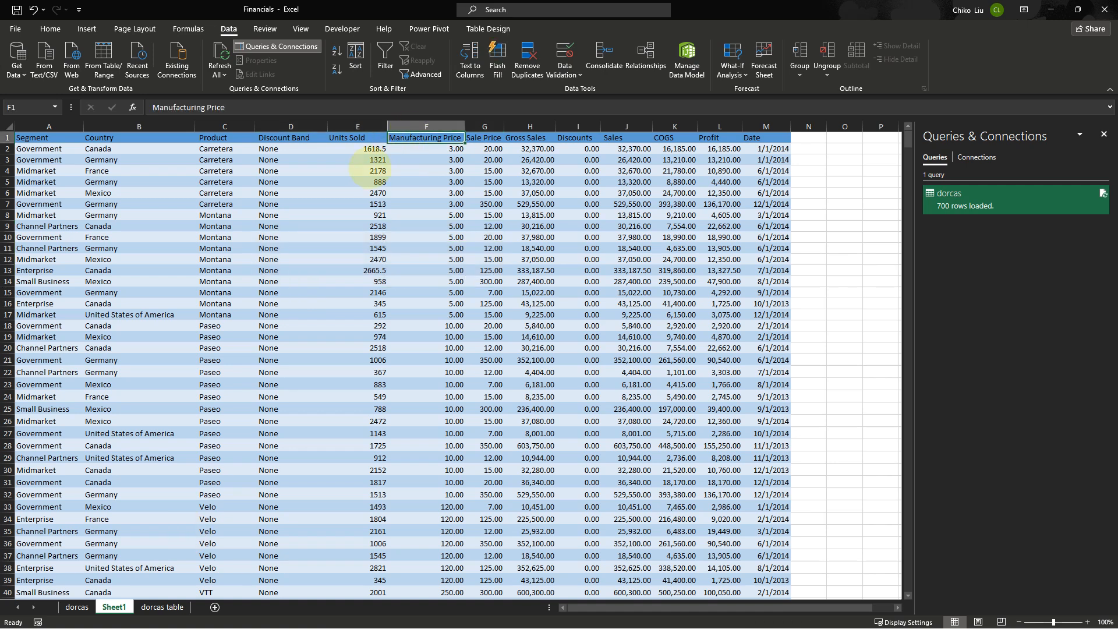
{"action": "left_click", "coordinate": [368, 172]}
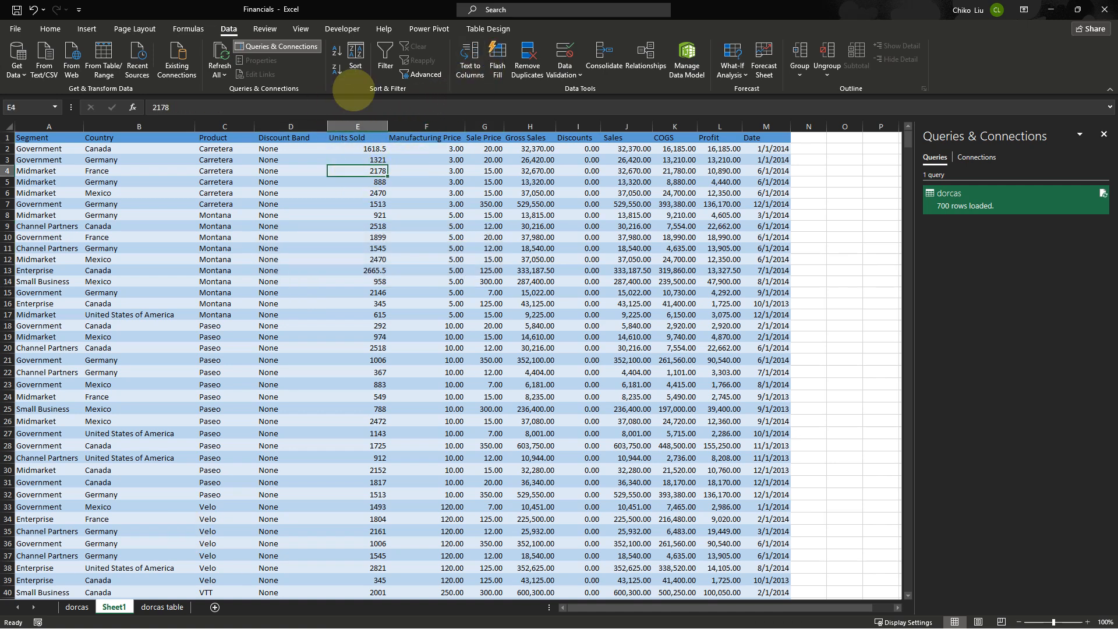
{"action": "left_click", "coordinate": [149, 609]}
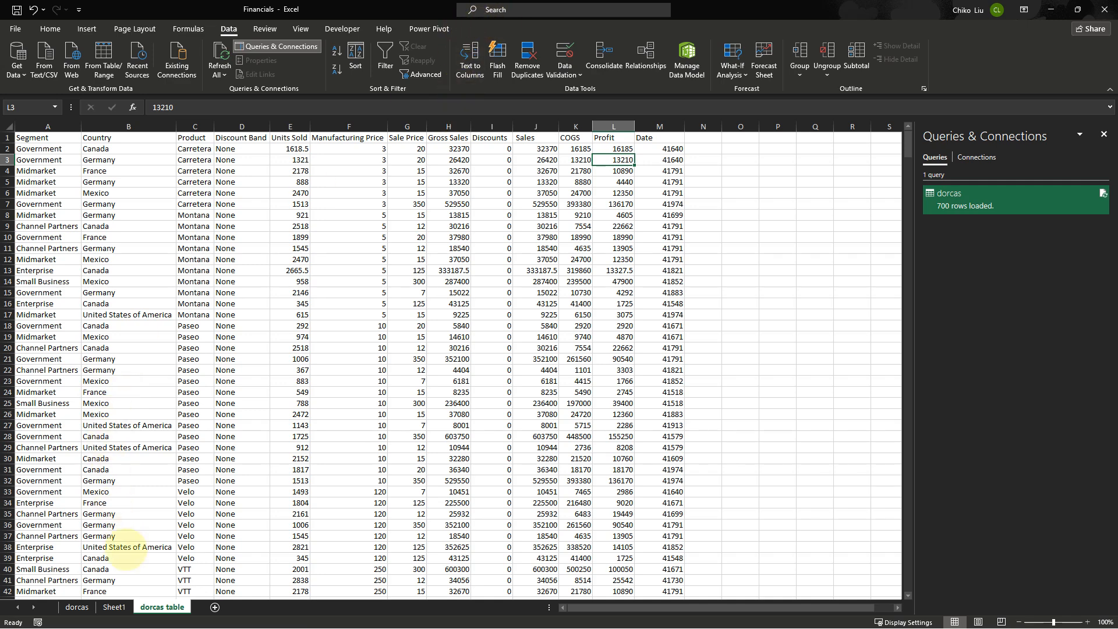
{"action": "left_click", "coordinate": [115, 607]}
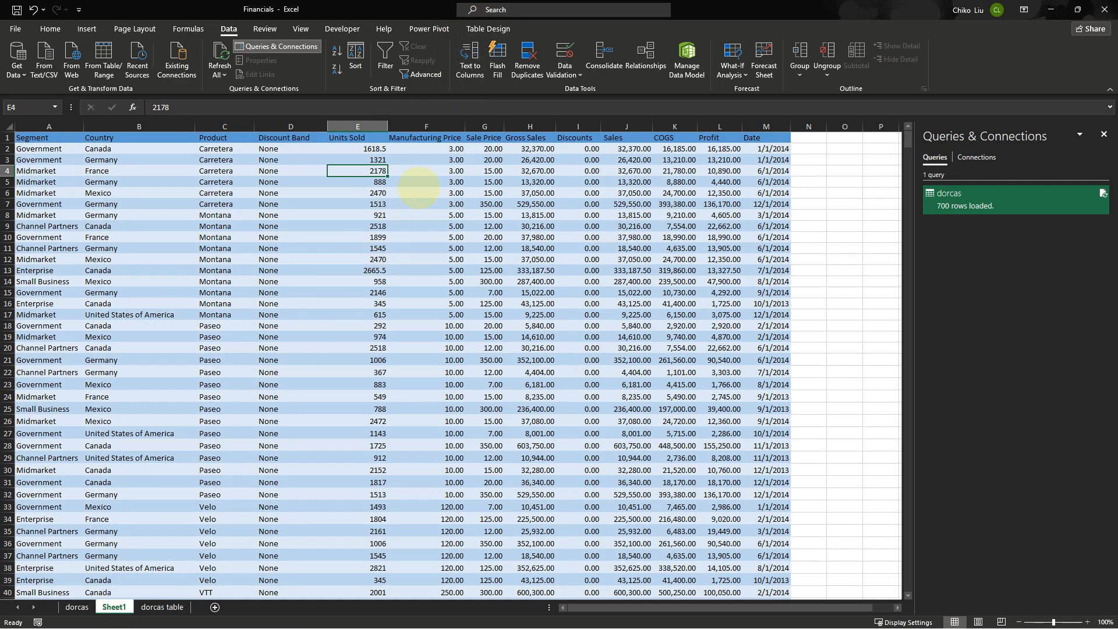
{"action": "left_click", "coordinate": [418, 189]}
Rename the table on Sheet1 to ANYTHING
{"action": "left_click", "coordinate": [488, 29]}
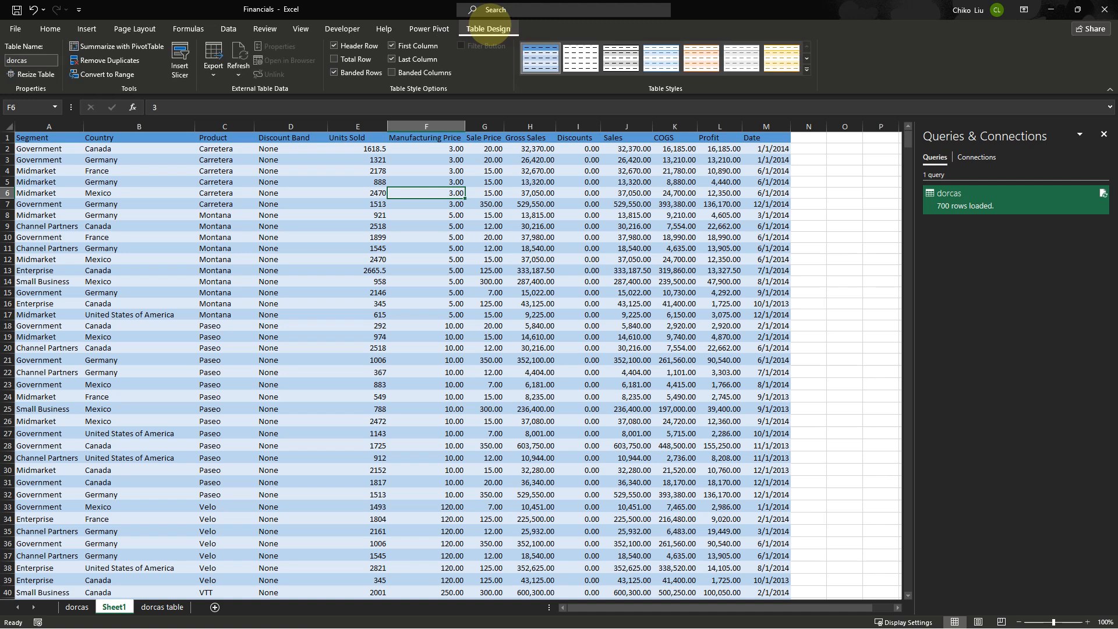
{"action": "left_click", "coordinate": [331, 193]}
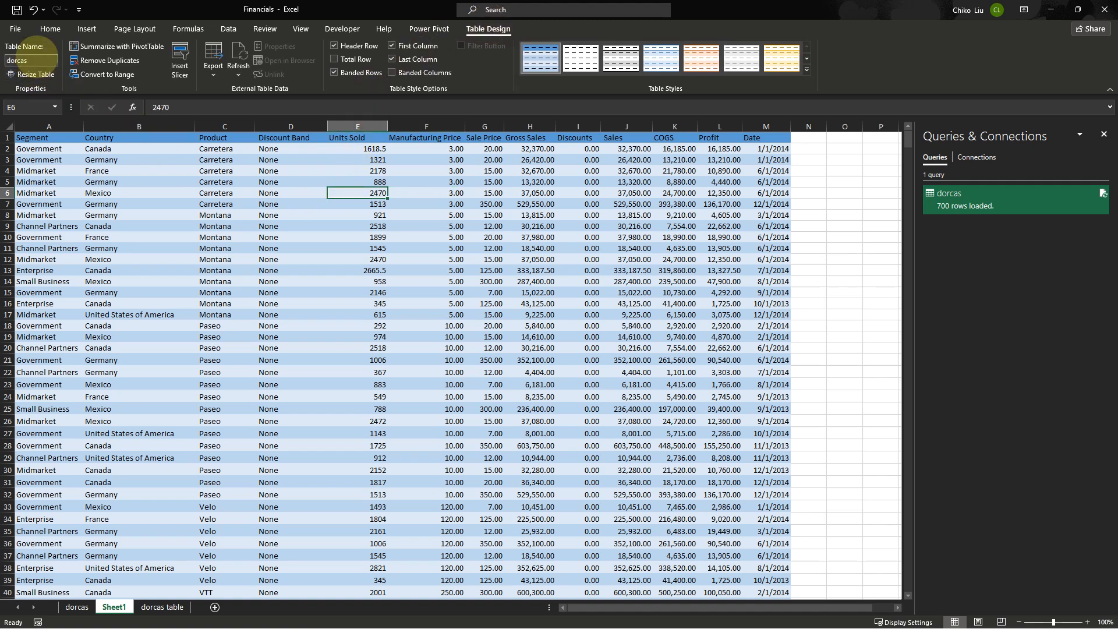
{"action": "left_click", "coordinate": [20, 61]}
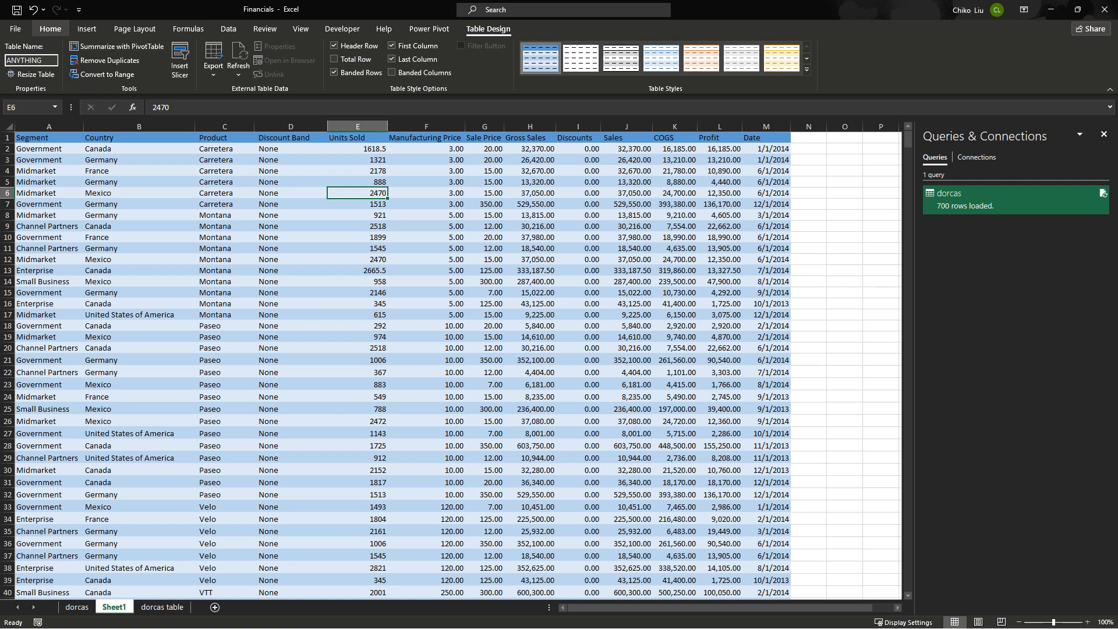
Examine the tables and values on the dorcas and dorcas table sheets
{"action": "left_click", "coordinate": [49, 159]}
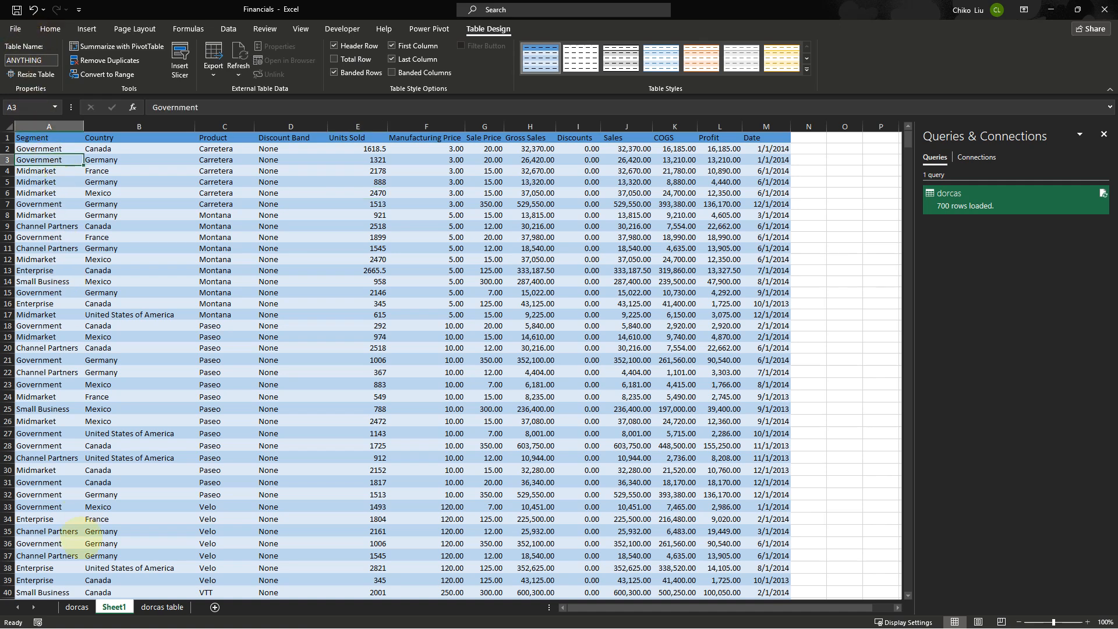
{"action": "left_click", "coordinate": [77, 607]}
{"action": "left_click", "coordinate": [192, 392]}
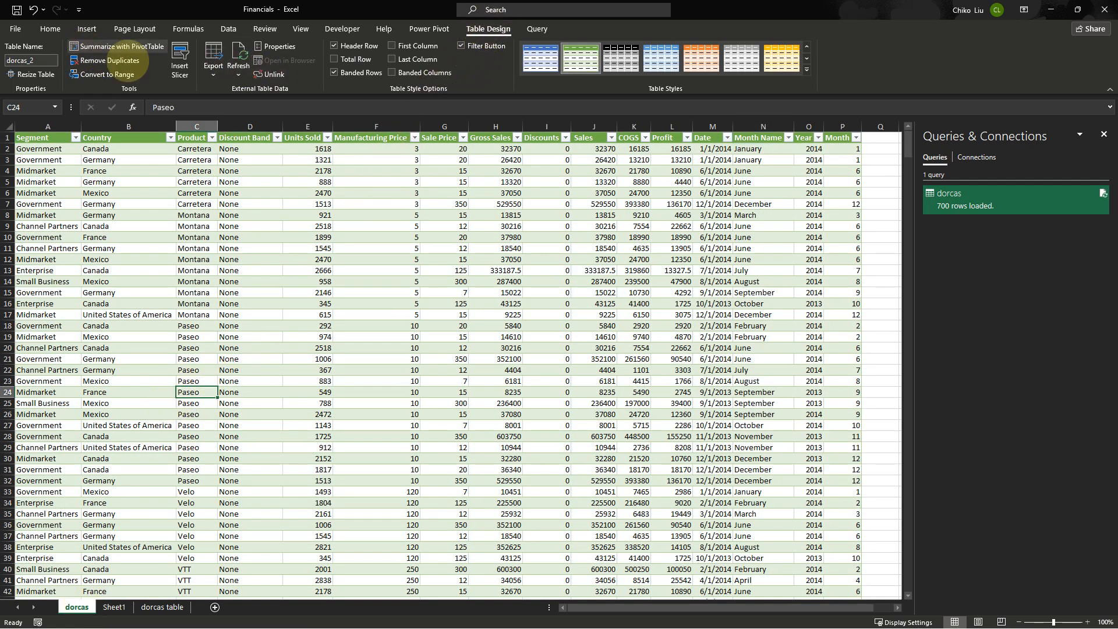
{"action": "left_click", "coordinate": [264, 293]}
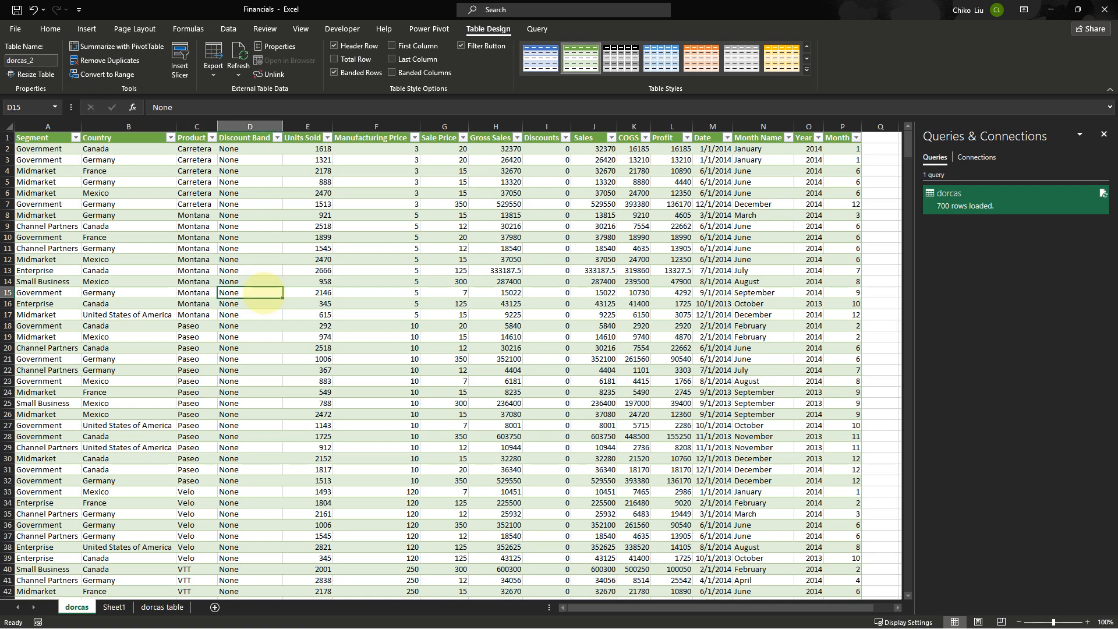
{"action": "left_click", "coordinate": [304, 215]}
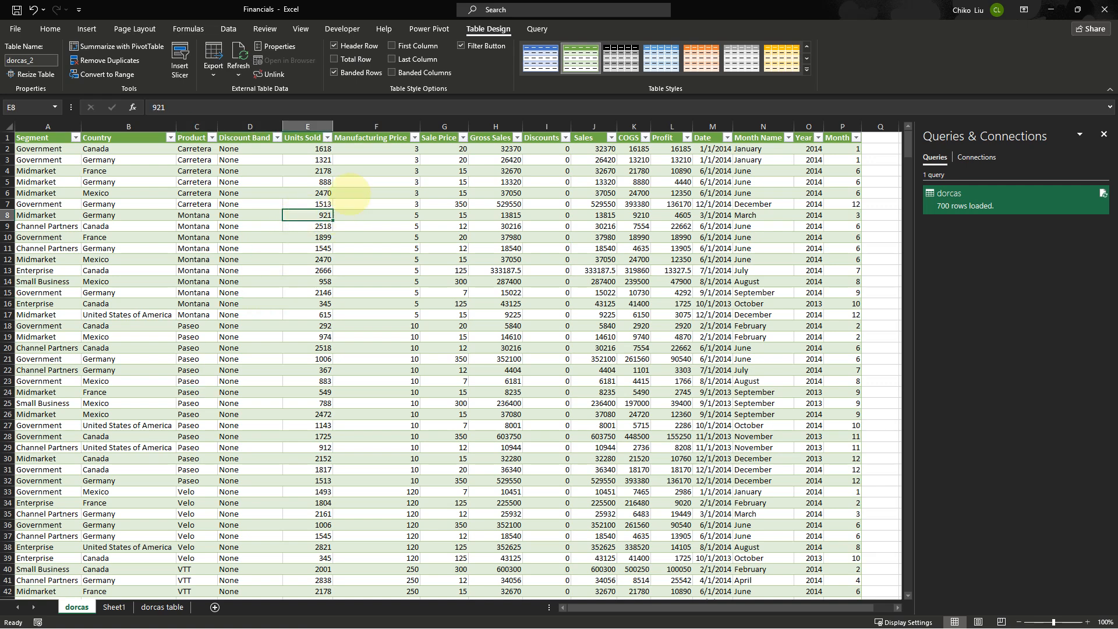
{"action": "left_click", "coordinate": [113, 607]}
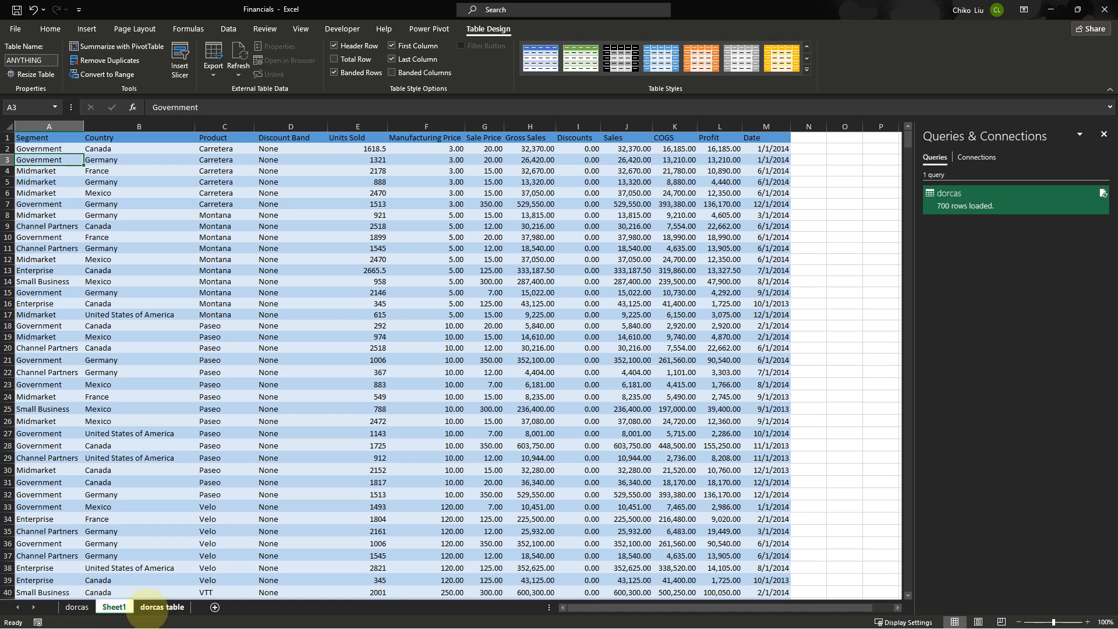
{"action": "left_click", "coordinate": [162, 607]}
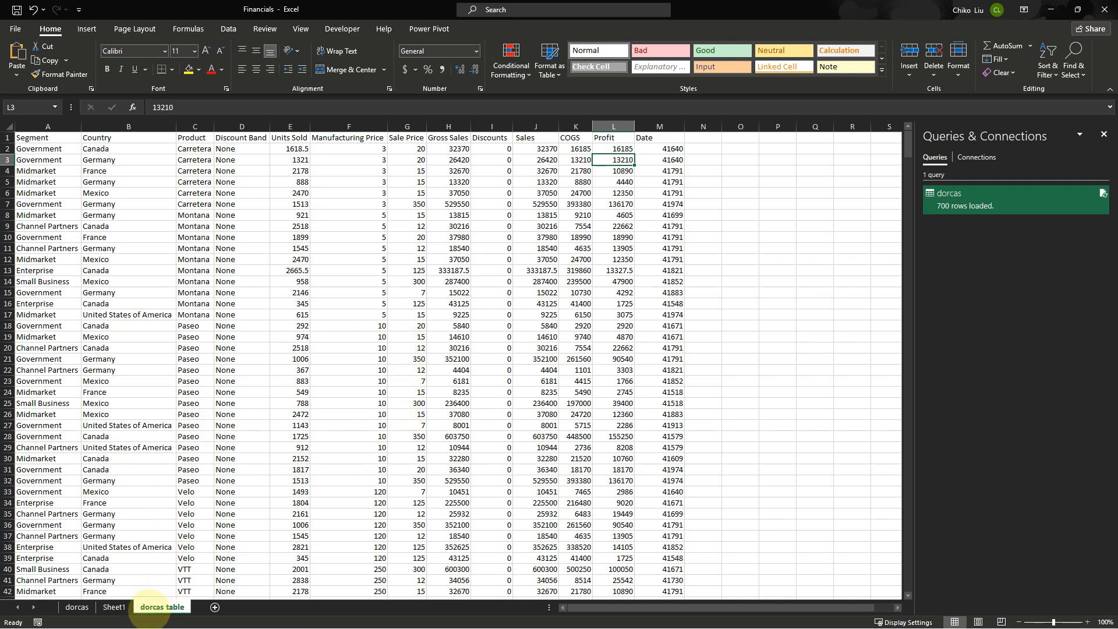
{"action": "left_click", "coordinate": [372, 290]}
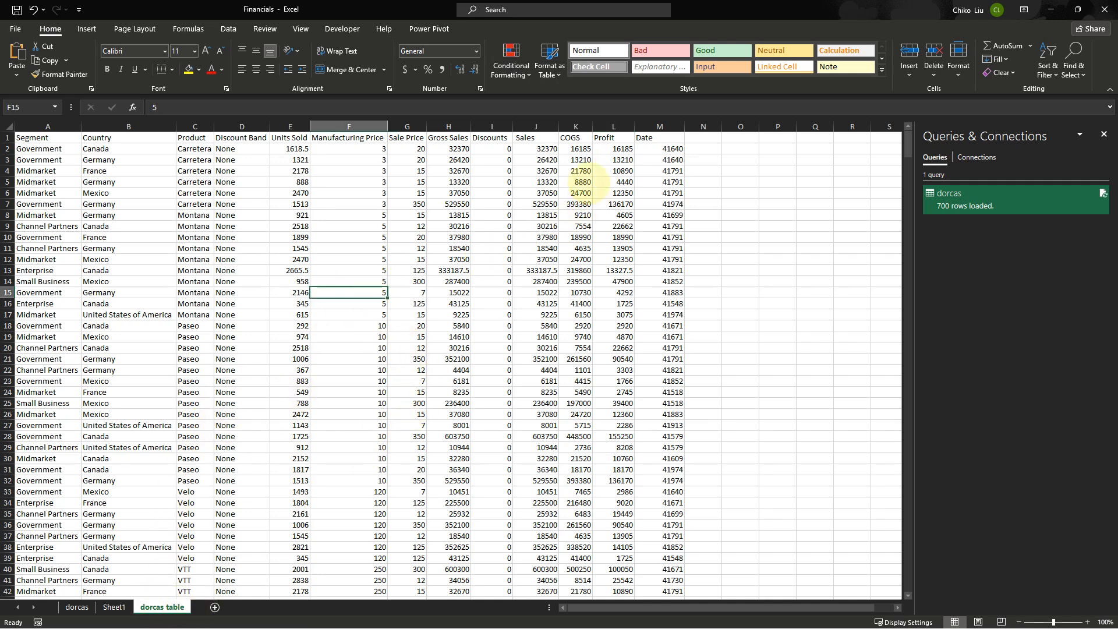
{"action": "left_click_drag", "start_coordinate": [584, 181], "coordinate": [319, 425]}
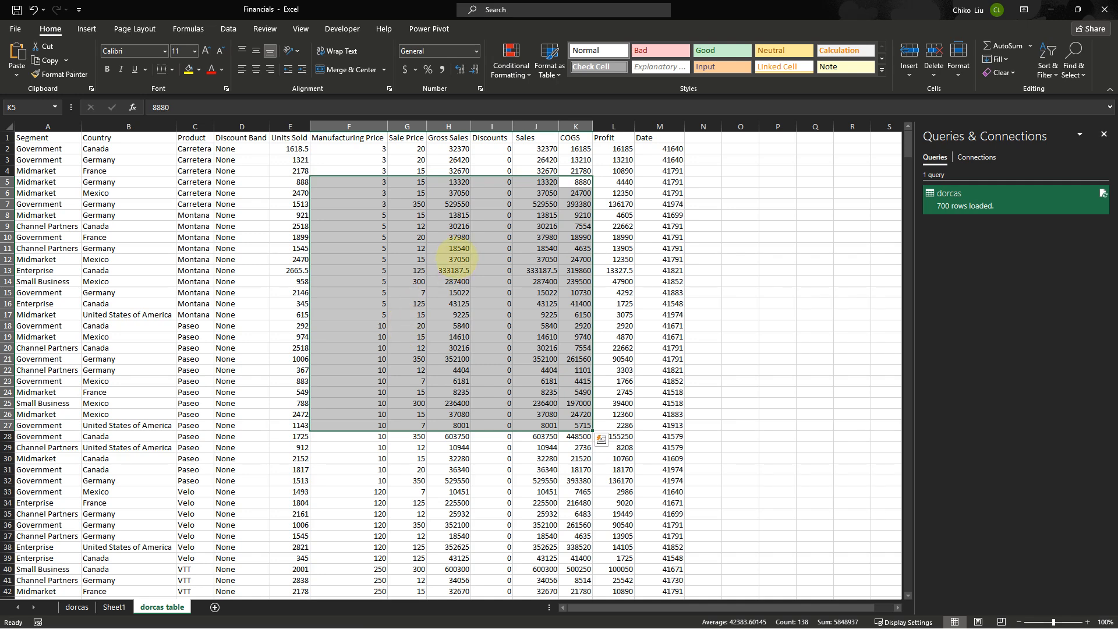
{"action": "left_click", "coordinate": [457, 249]}
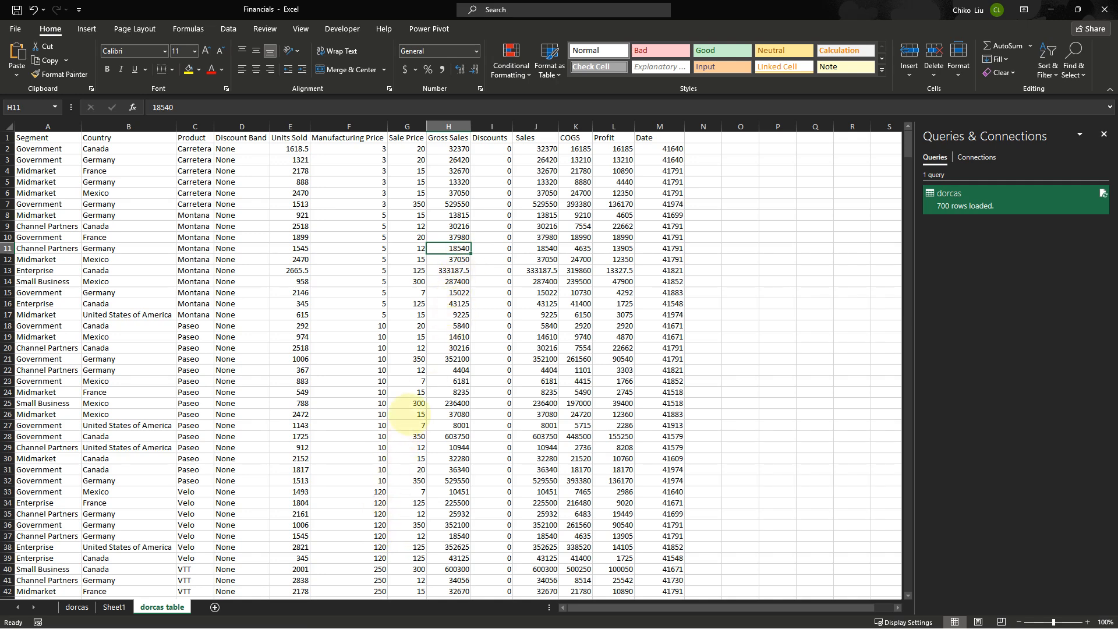
{"action": "left_click", "coordinate": [437, 304]}
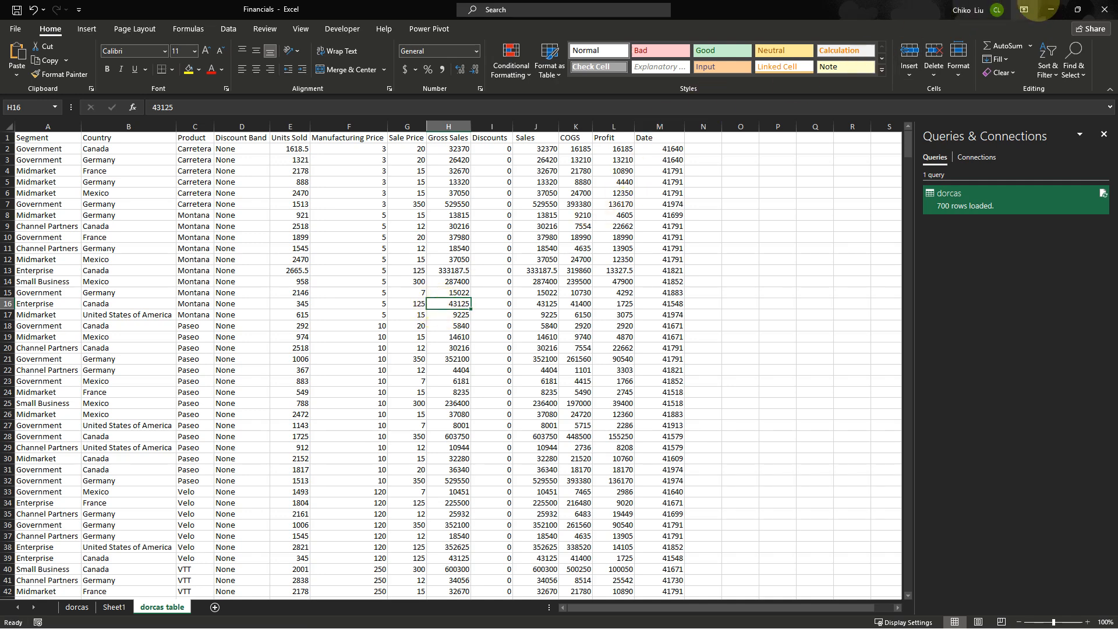
{"action": "left_click", "coordinate": [195, 548]}
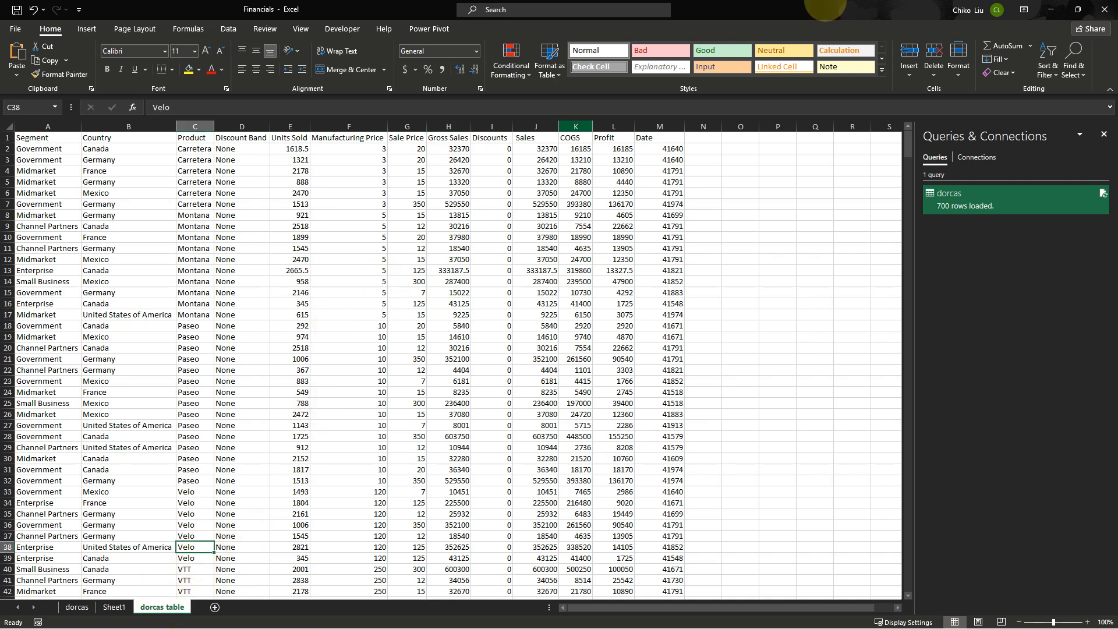
Return to Book1 and start getting data from an Excel workbook
{"action": "left_click", "coordinate": [1104, 9]}
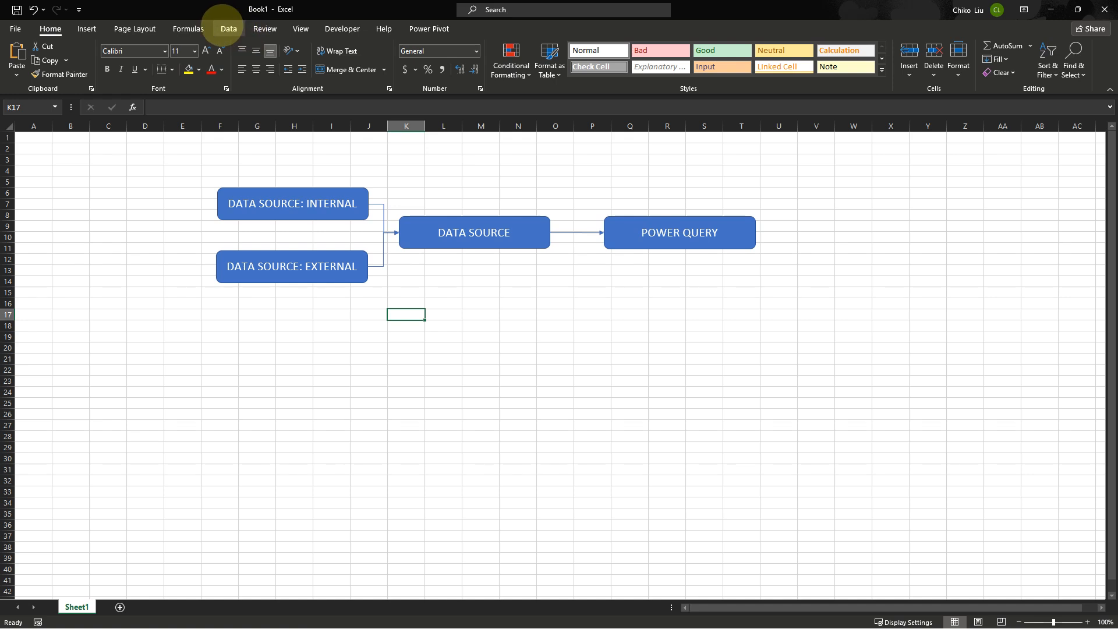
{"action": "left_click", "coordinate": [228, 28]}
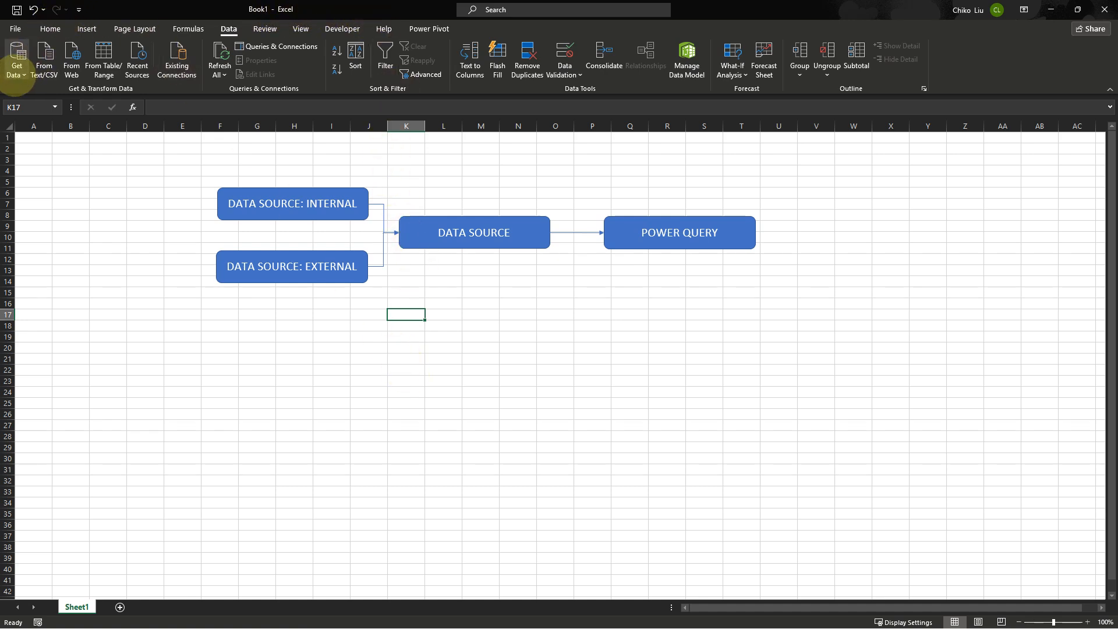
{"action": "left_click", "coordinate": [17, 70]}
{"action": "mouse_move", "coordinate": [40, 93]}
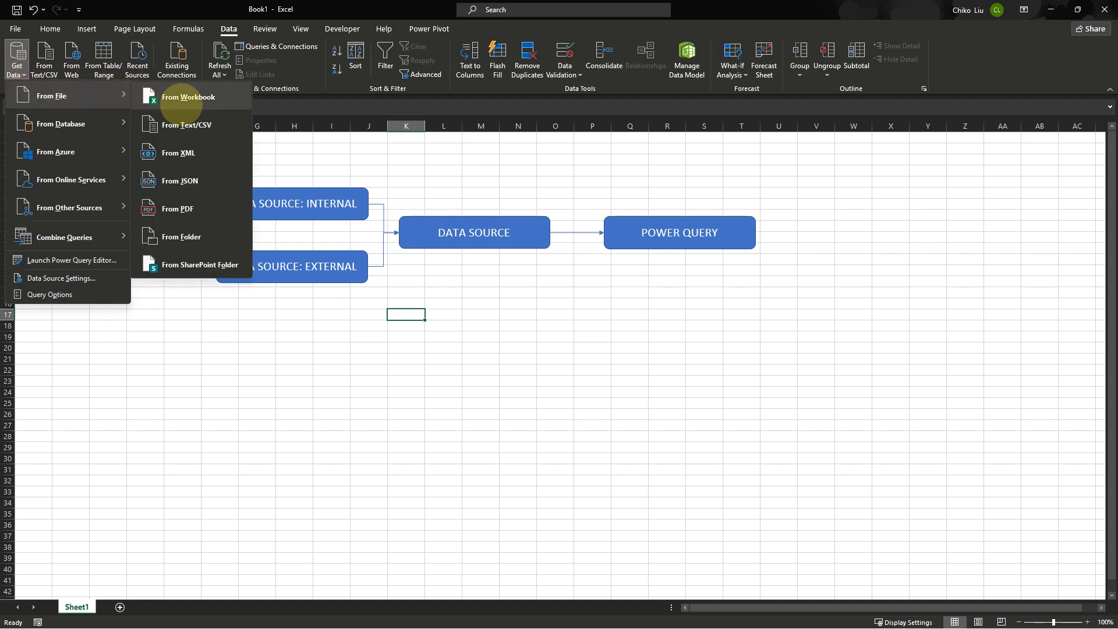
{"action": "left_click", "coordinate": [181, 98]}
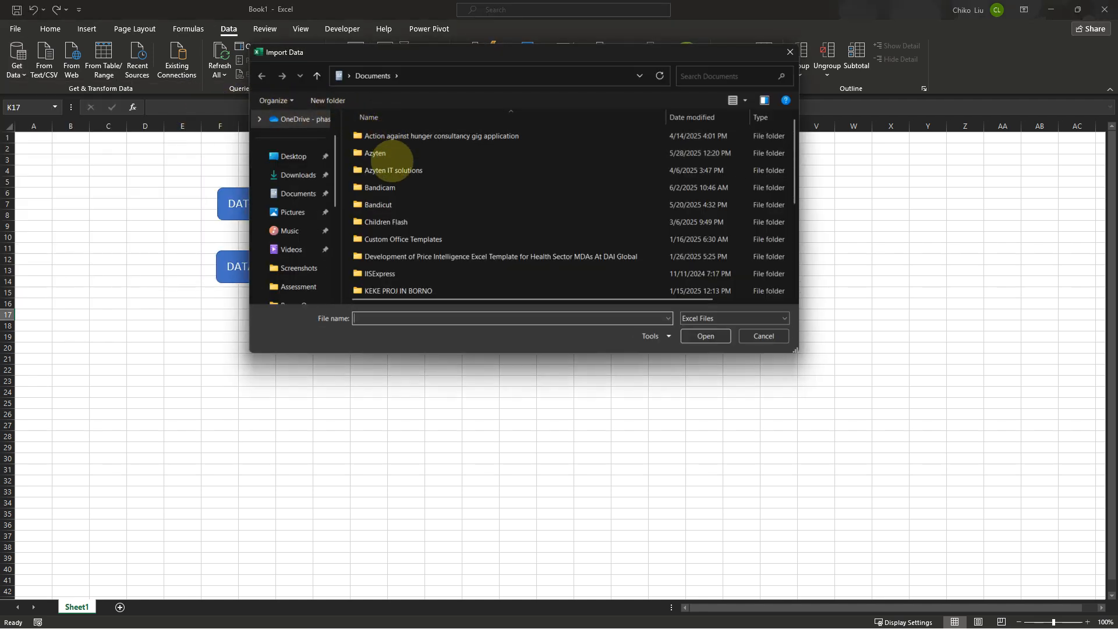
Open Financials.xlsx from the Power Query folder and preview the dorcas table in the Navigator
{"action": "double_click", "coordinate": [393, 170]}
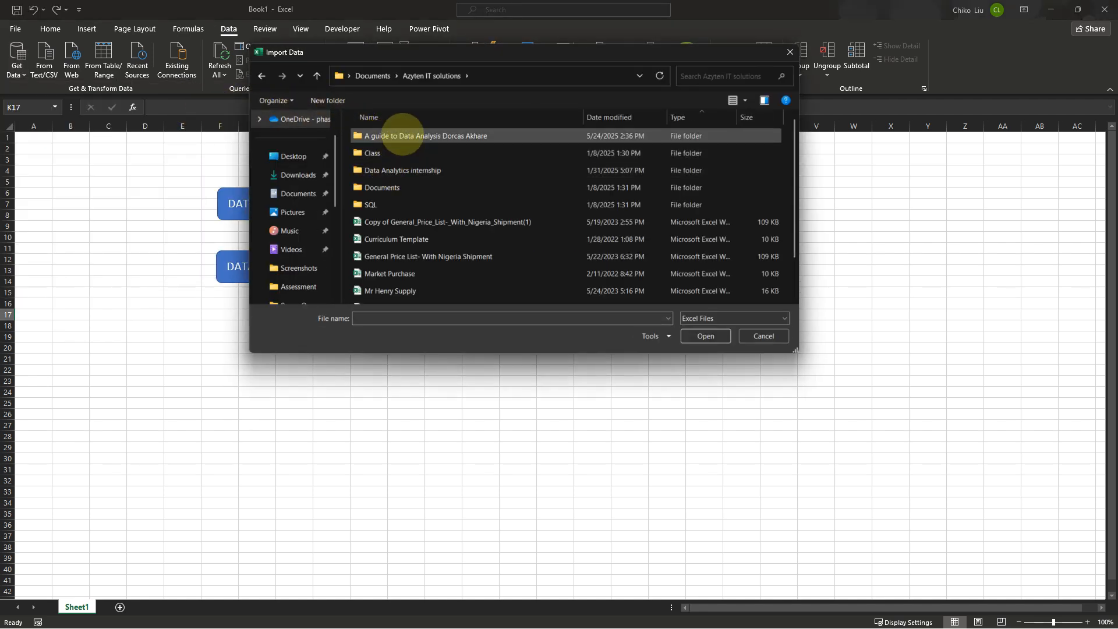
{"action": "double_click", "coordinate": [401, 135]}
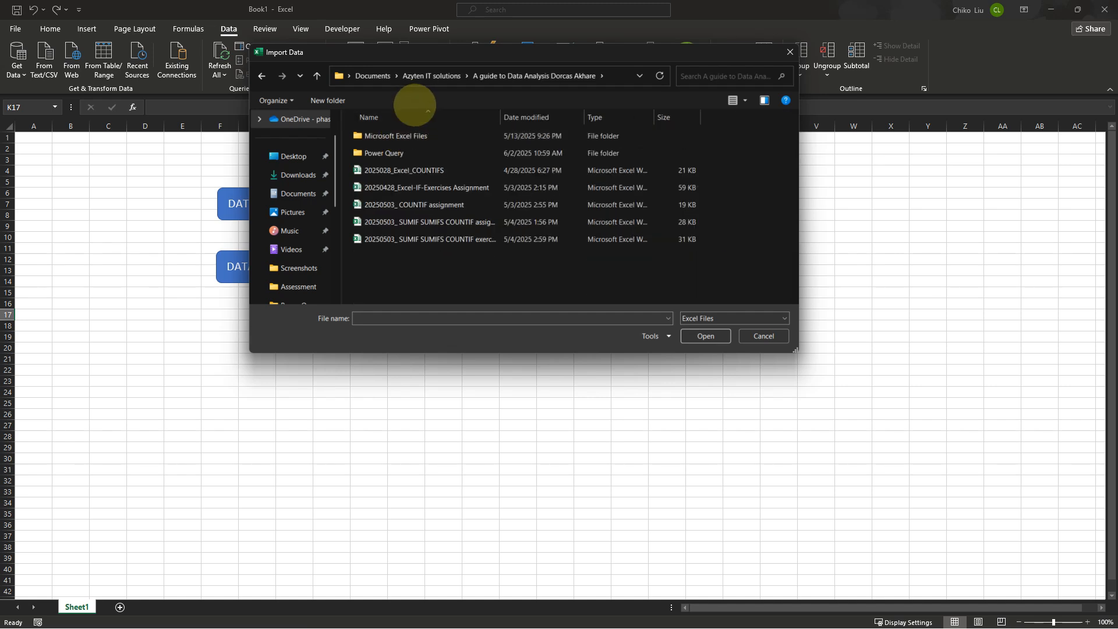
{"action": "double_click", "coordinate": [385, 152]}
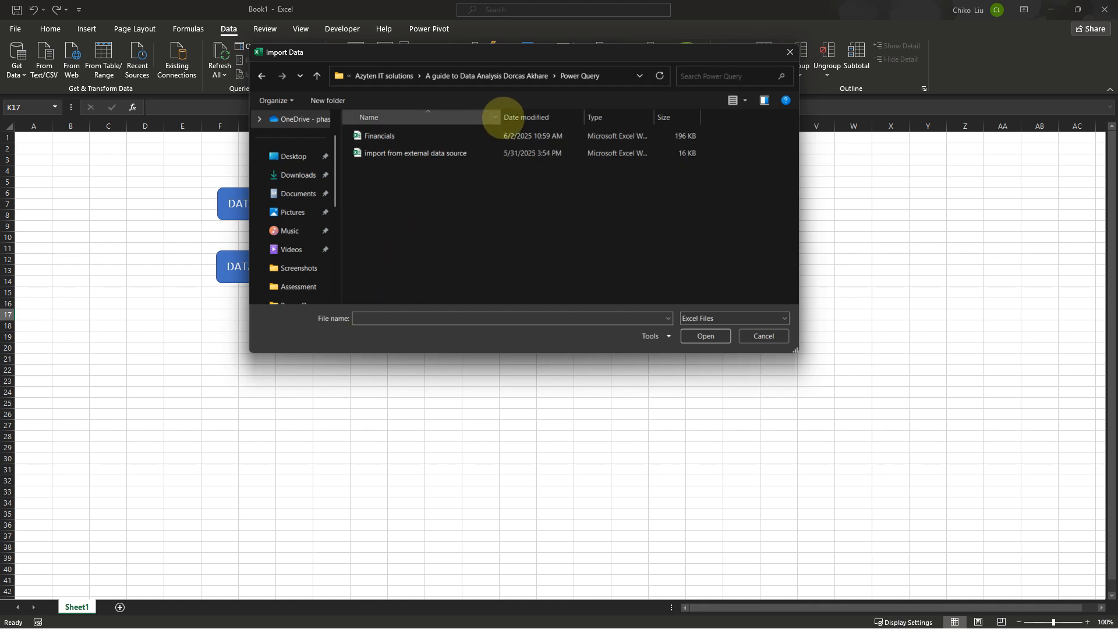
{"action": "double_click", "coordinate": [395, 139]}
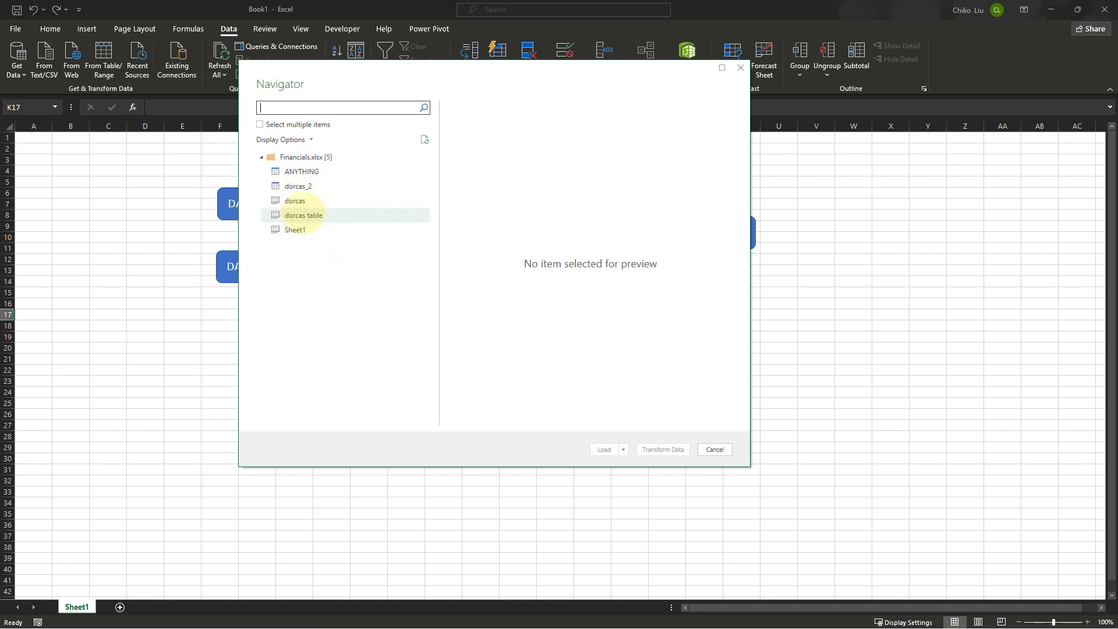
{"action": "left_click", "coordinate": [314, 216]}
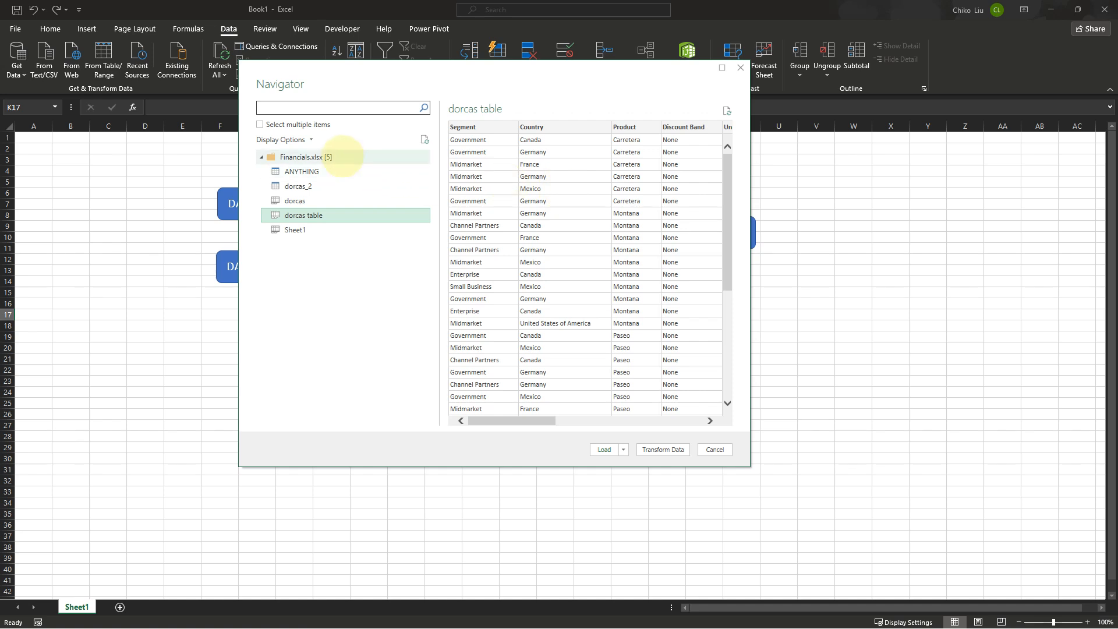
Open the dorcas table from Financials.xlsx in the Power Query Editor for transformation
{"action": "left_click", "coordinate": [260, 124]}
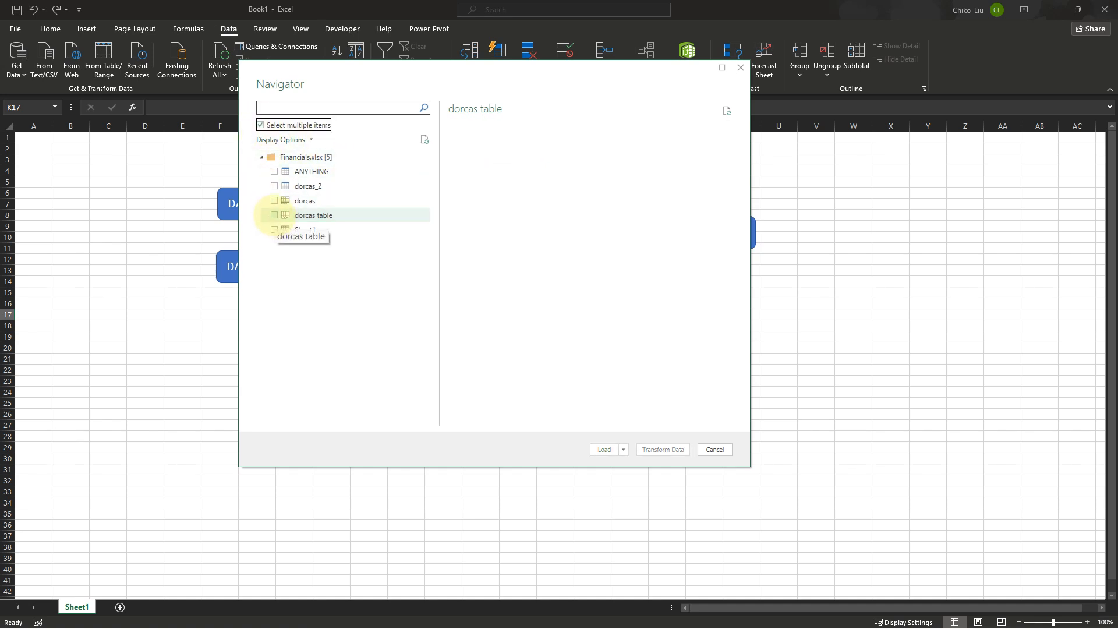
{"action": "left_click", "coordinate": [274, 215]}
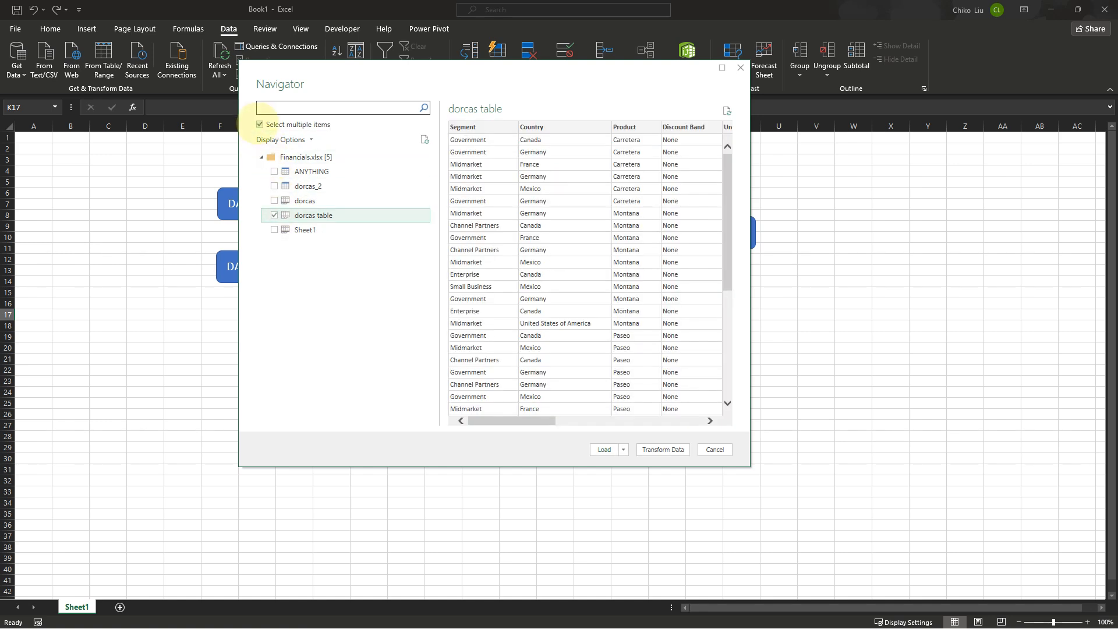
{"action": "left_click", "coordinate": [259, 124]}
{"action": "left_click", "coordinate": [303, 215]}
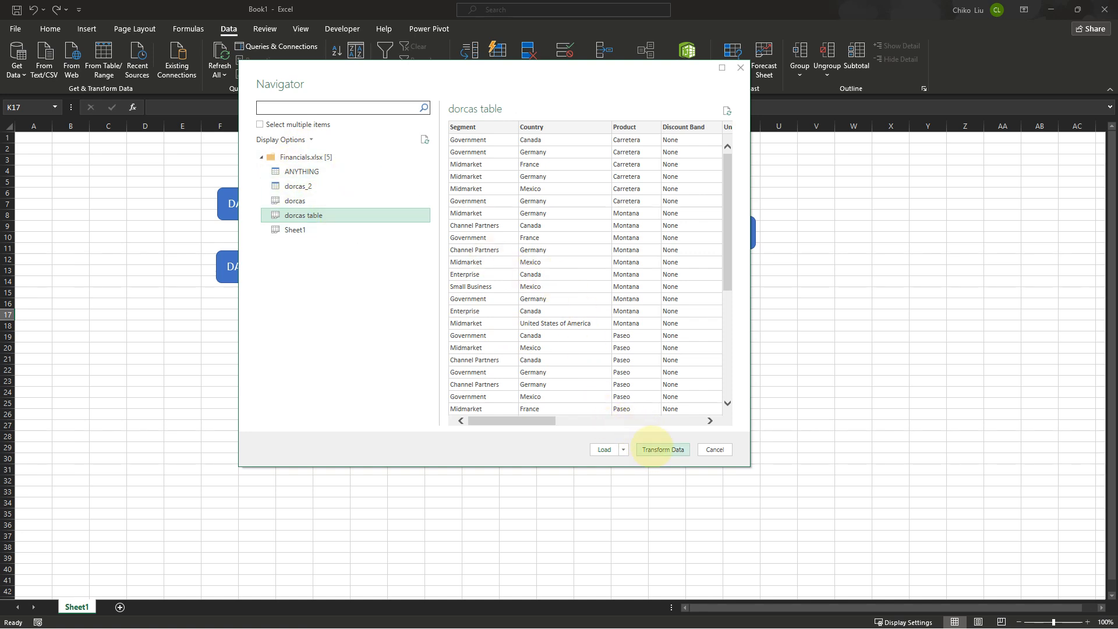
{"action": "left_click", "coordinate": [653, 449]}
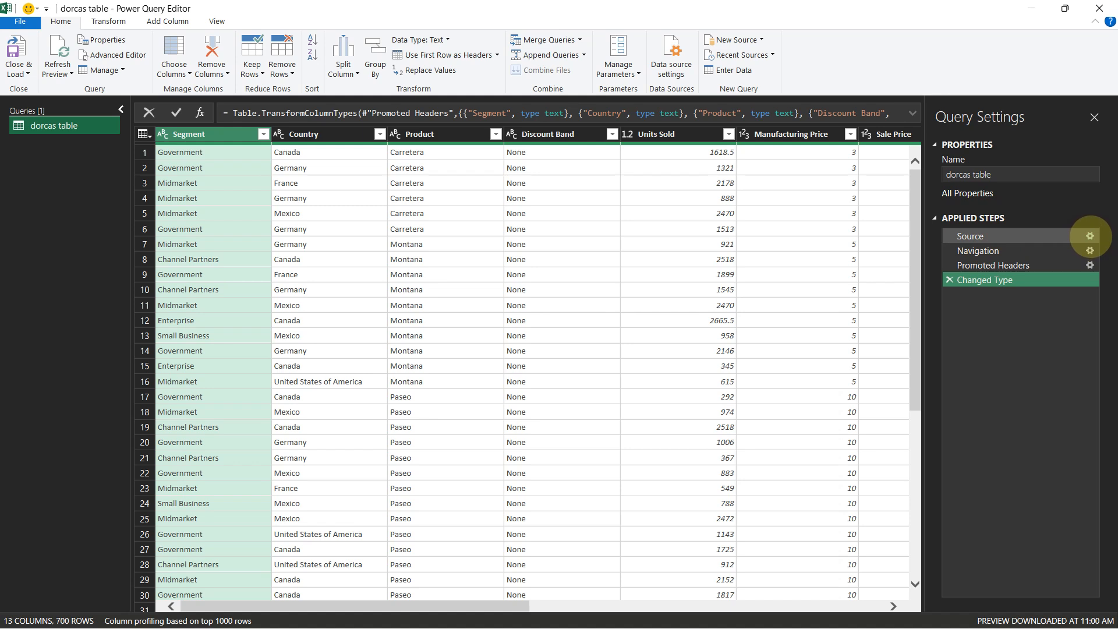
Examine the settings of the Source and Navigation applied steps without changing them
{"action": "left_click", "coordinate": [1090, 236]}
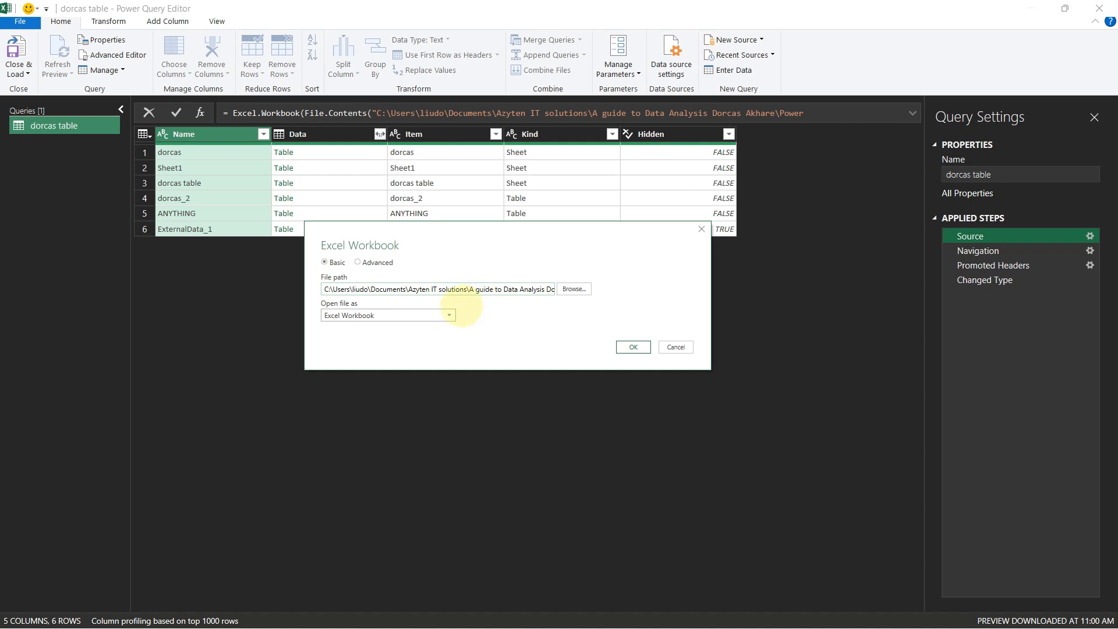
{"action": "left_click", "coordinate": [449, 315]}
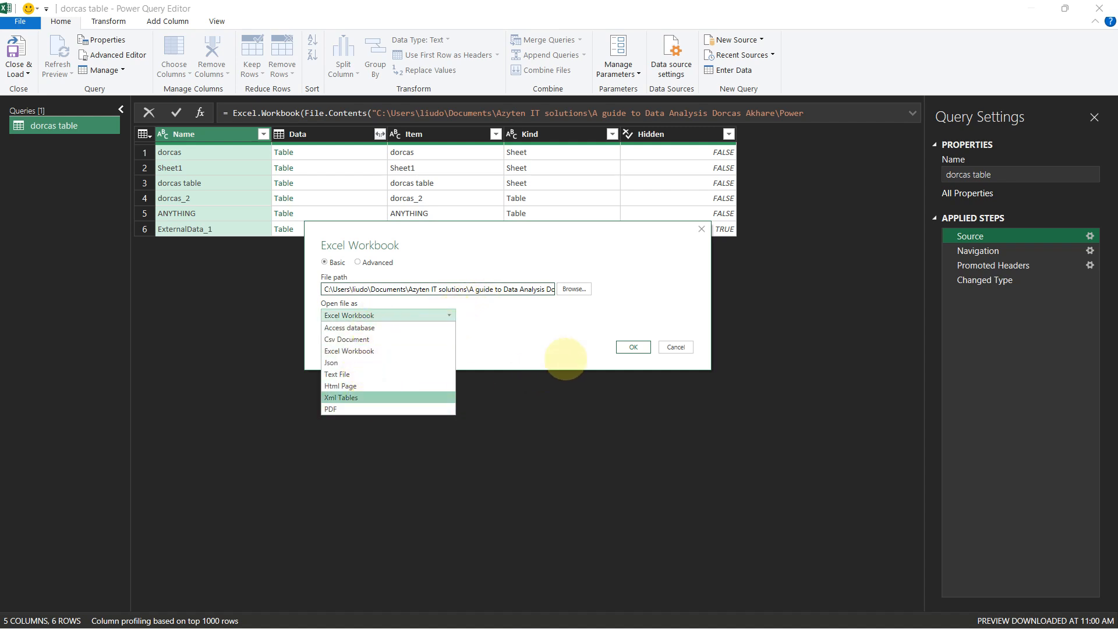
{"action": "left_click", "coordinate": [566, 358]}
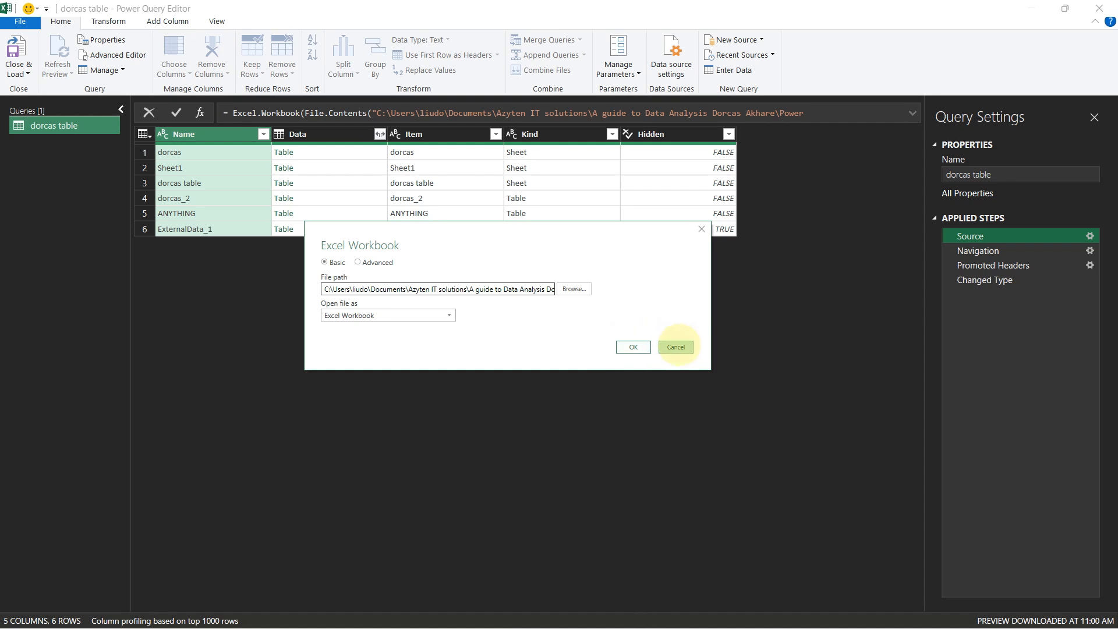
{"action": "left_click", "coordinate": [675, 346]}
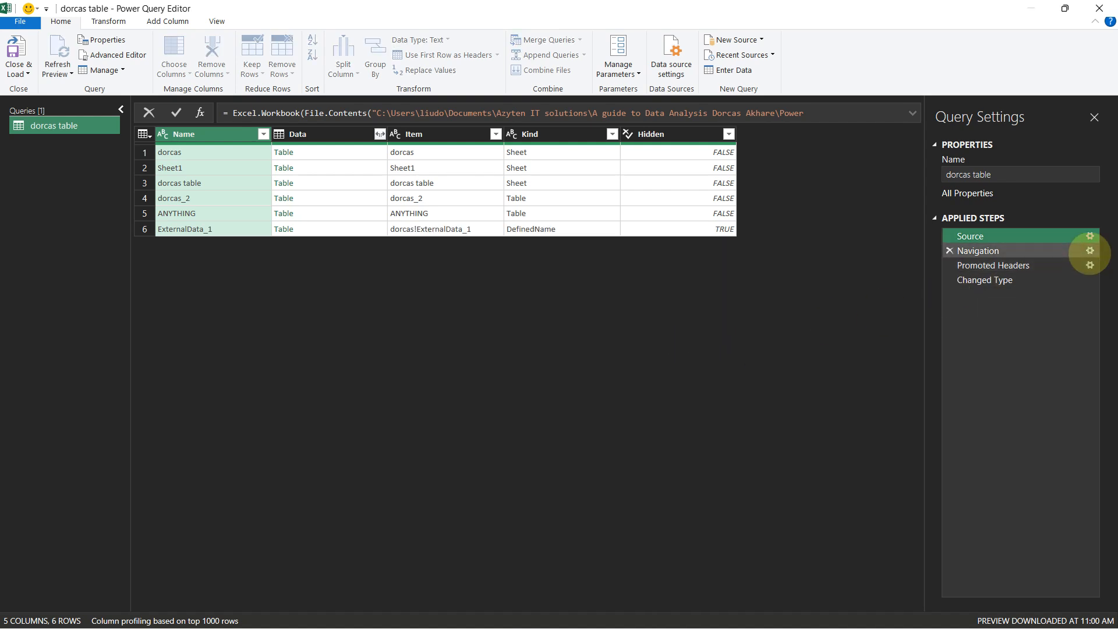
{"action": "left_click", "coordinate": [1090, 250]}
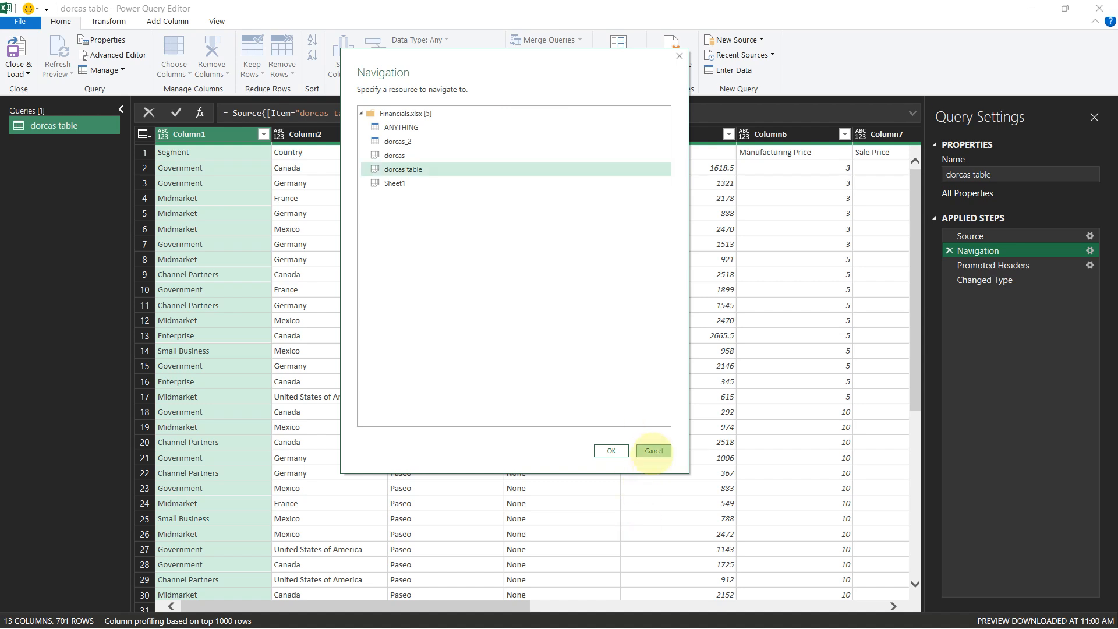
{"action": "left_click", "coordinate": [654, 451]}
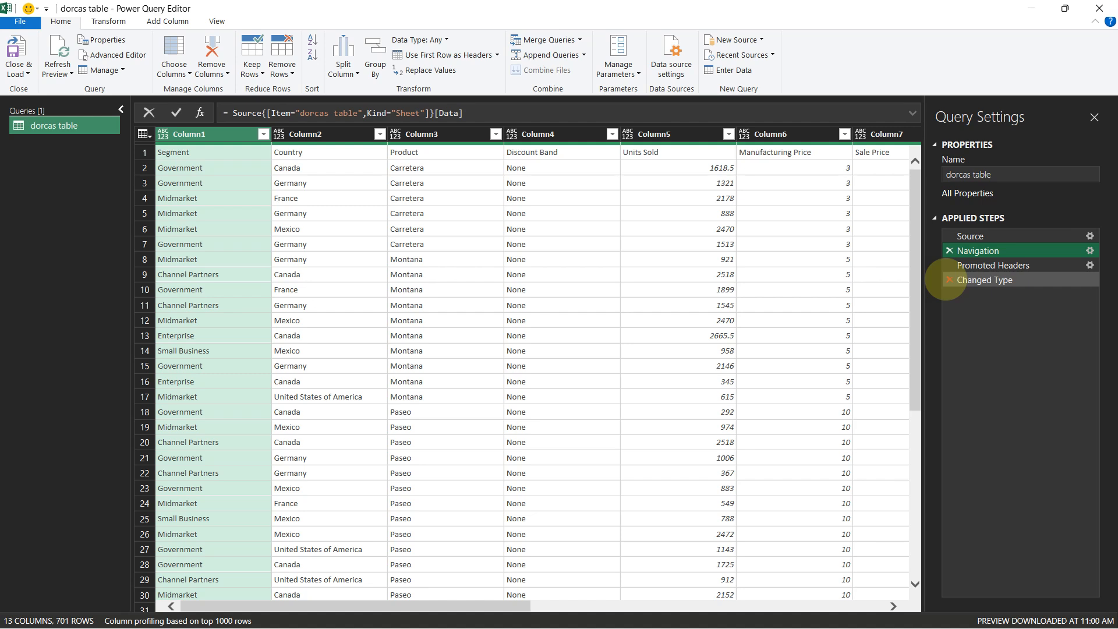
Delete the applied steps back to Source, then navigate to the dorcas table again
{"action": "left_click", "coordinate": [949, 281]}
{"action": "left_click", "coordinate": [949, 265]}
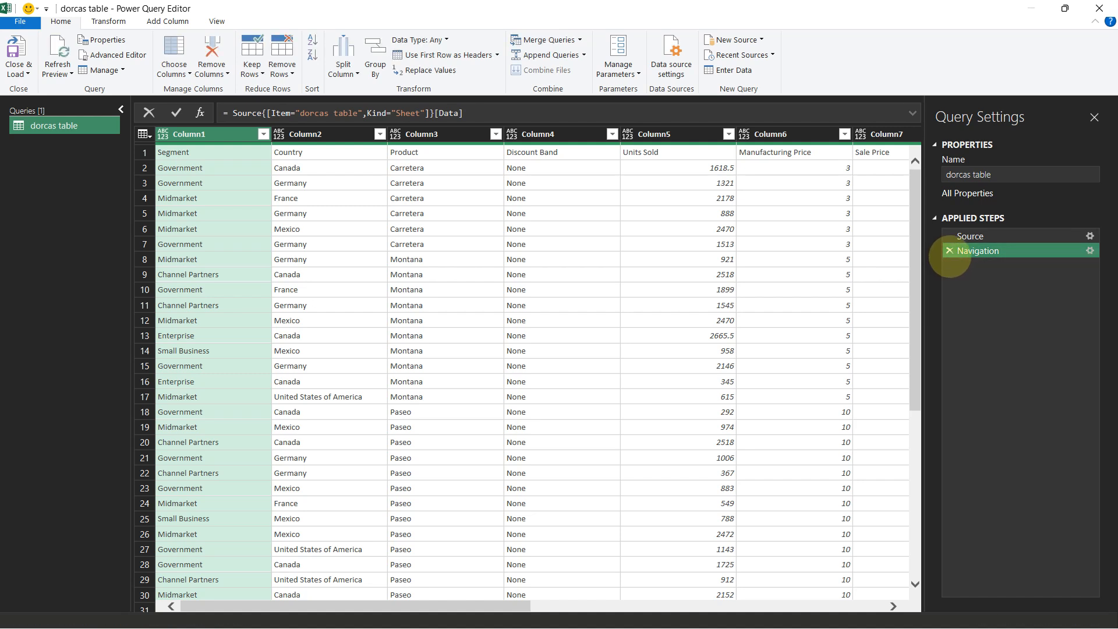
{"action": "left_click", "coordinate": [949, 250]}
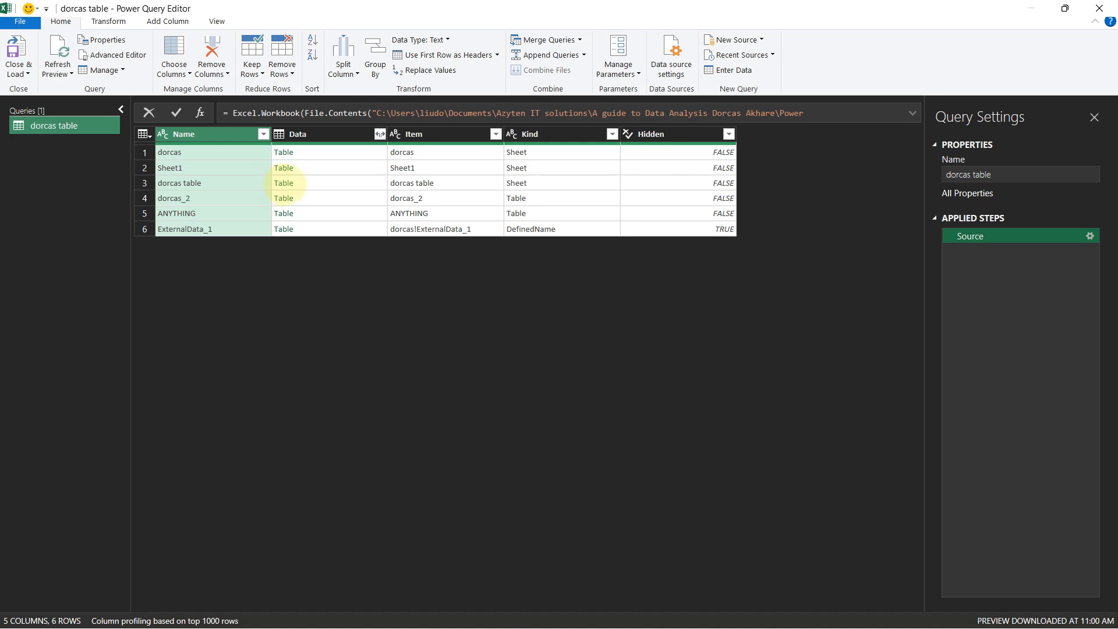
{"action": "left_click", "coordinate": [284, 184]}
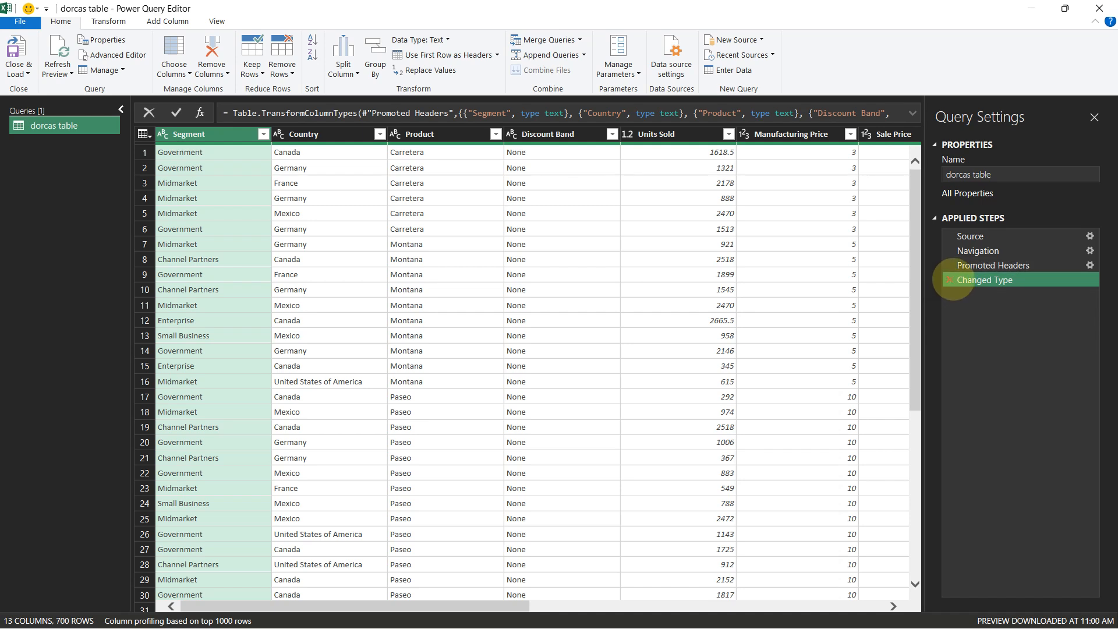
Replace the automatic steps with a fresh first-row header promotion, removing the automatic type change
{"action": "left_click", "coordinate": [949, 280]}
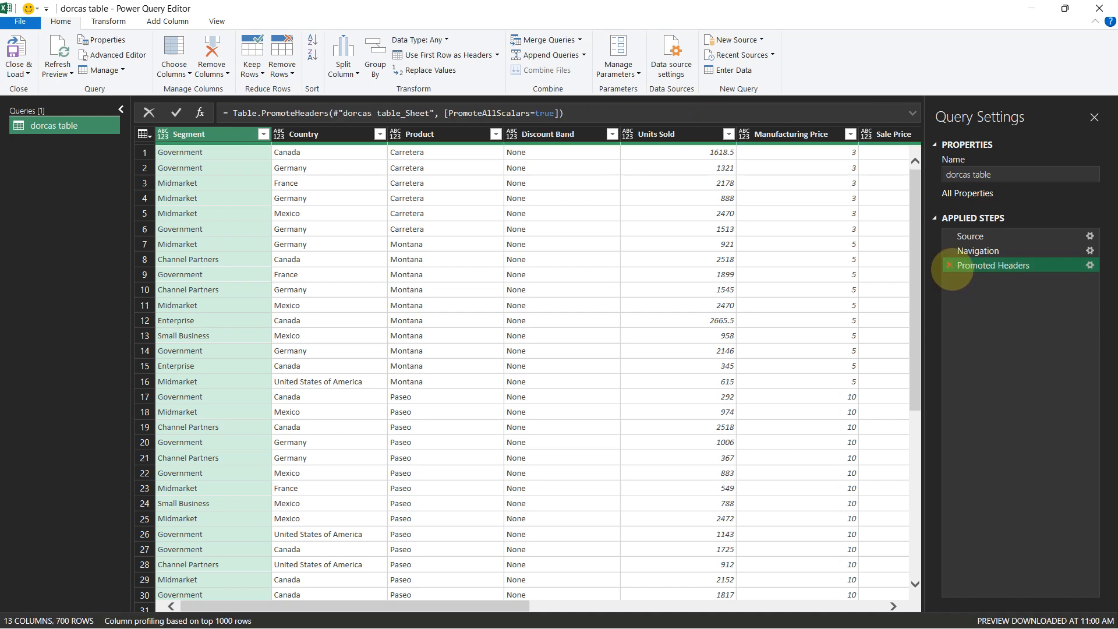
{"action": "left_click", "coordinate": [949, 265]}
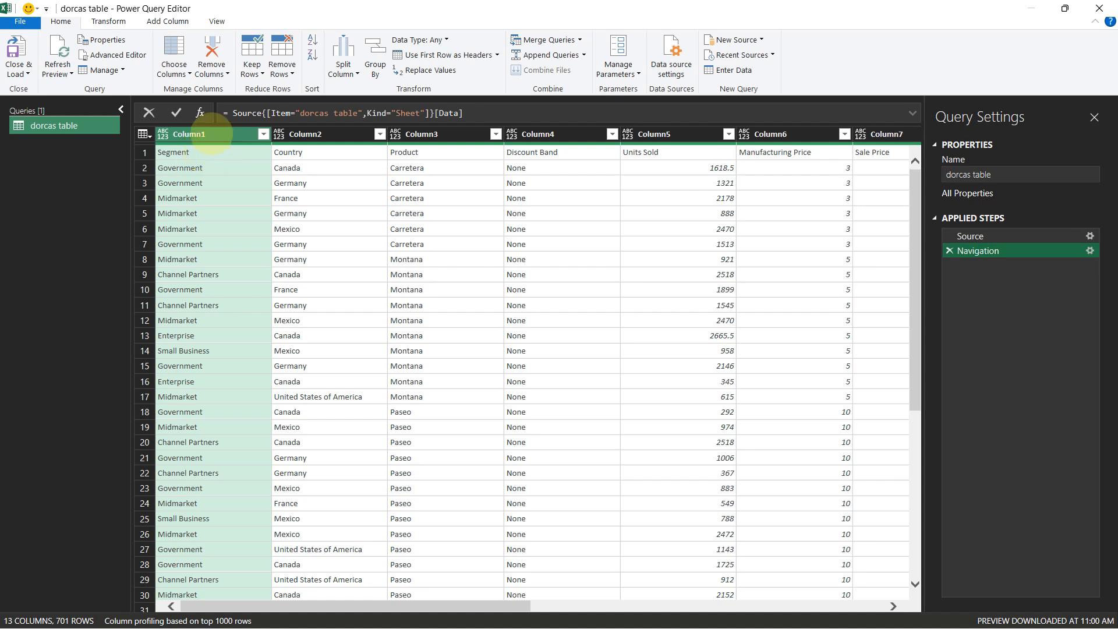
{"action": "double_click", "coordinate": [203, 134]}
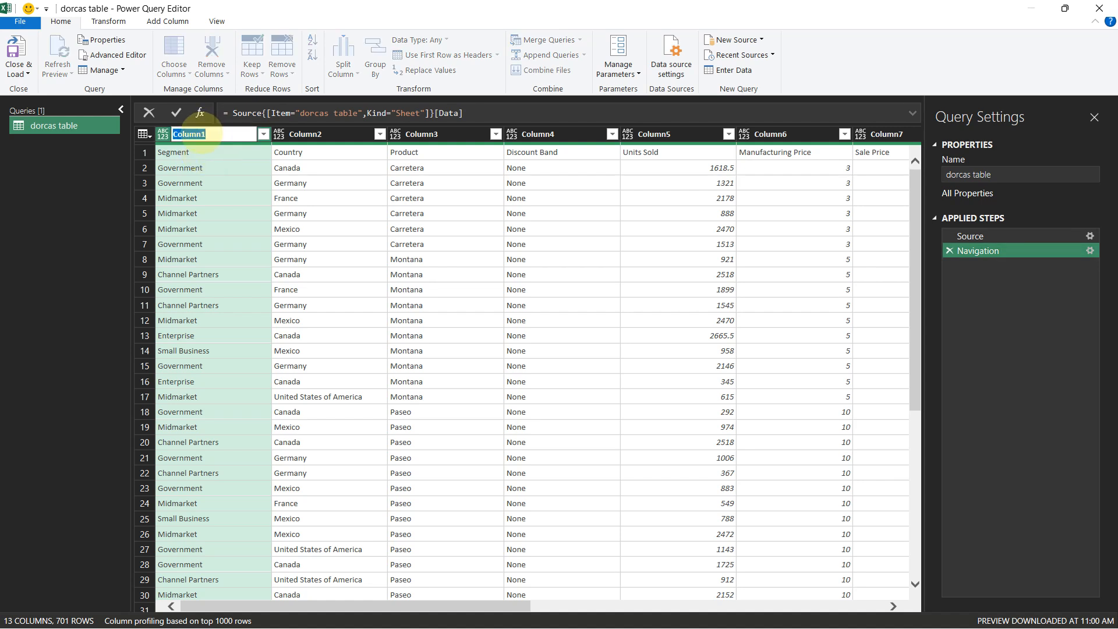
{"action": "key", "text": "Escape"}
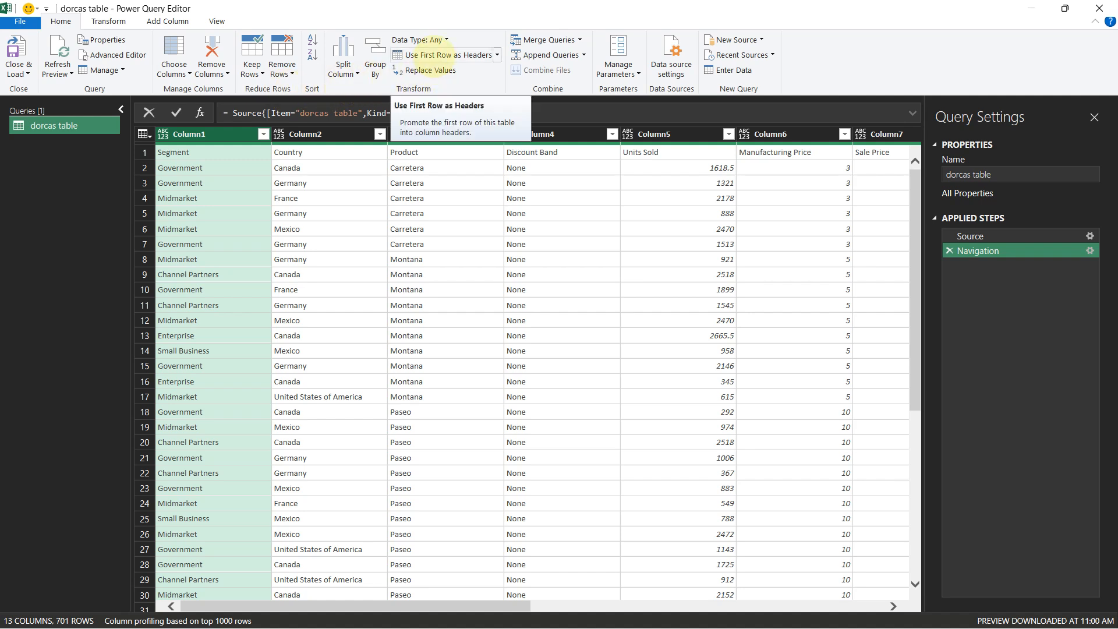
{"action": "left_click", "coordinate": [434, 56]}
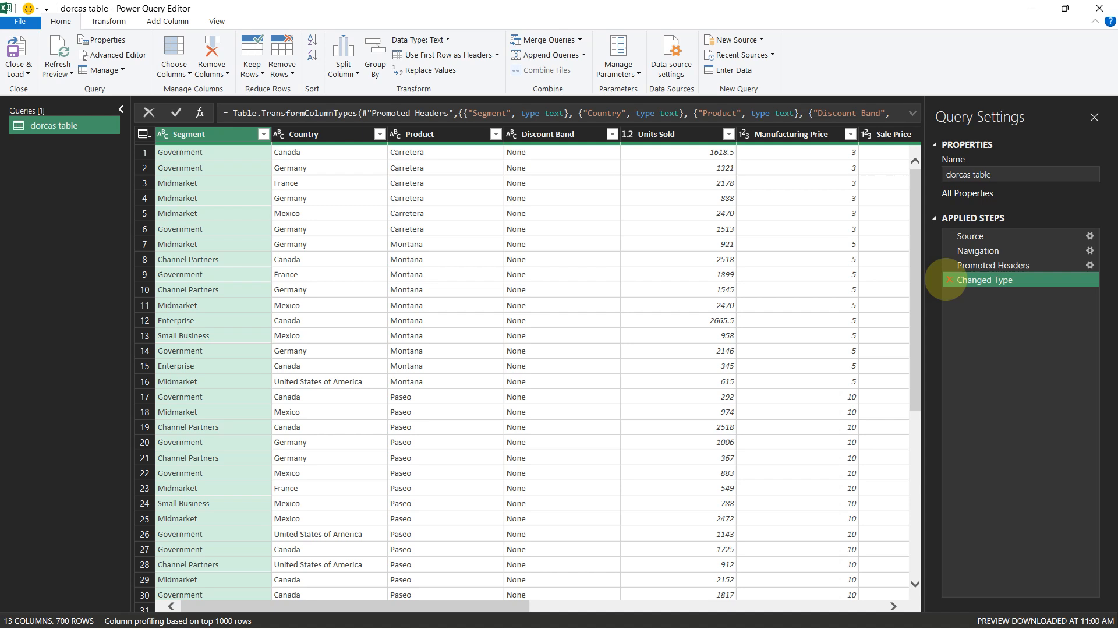
{"action": "left_click", "coordinate": [950, 280]}
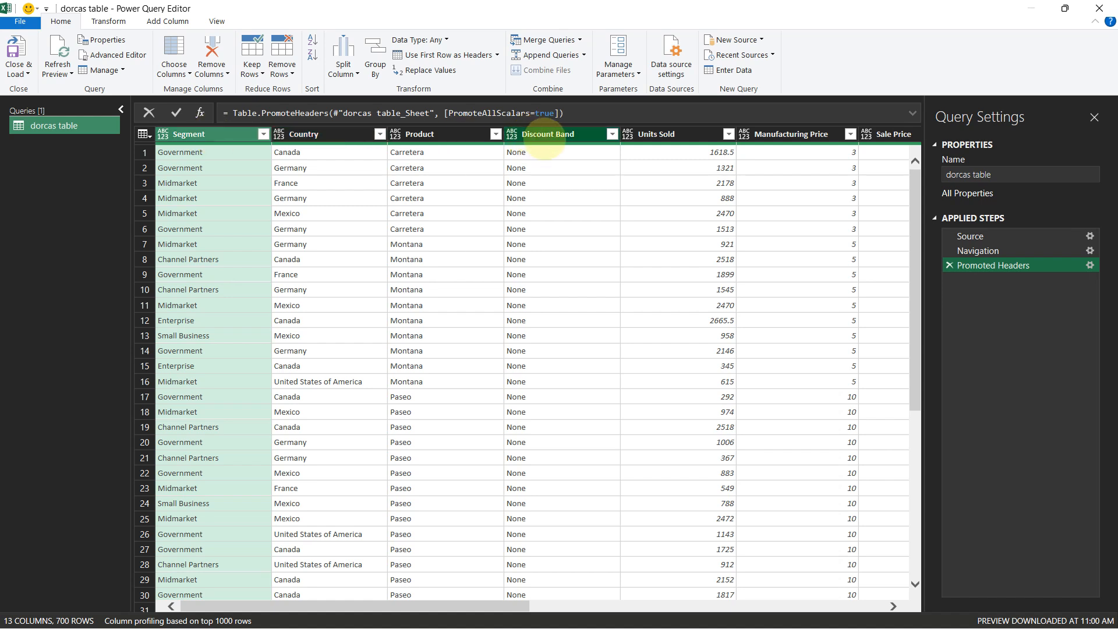
Set the Segment through Discount Band columns to Text and the Units Sold column to Whole Number
{"action": "left_click", "coordinate": [548, 136], "text": "shift"}
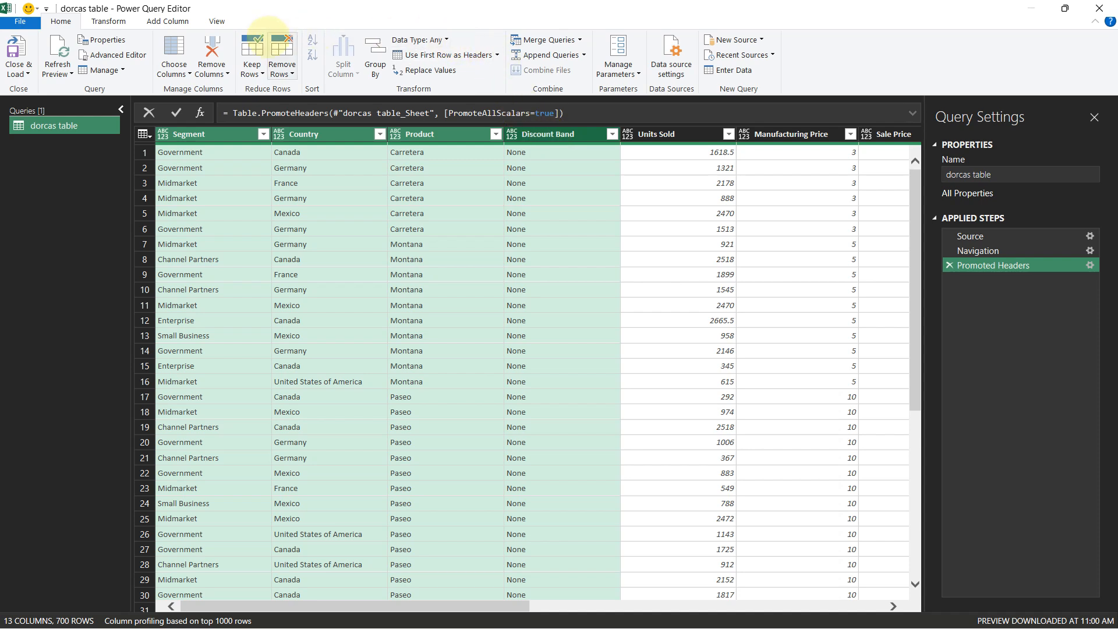
{"action": "left_click", "coordinate": [437, 40]}
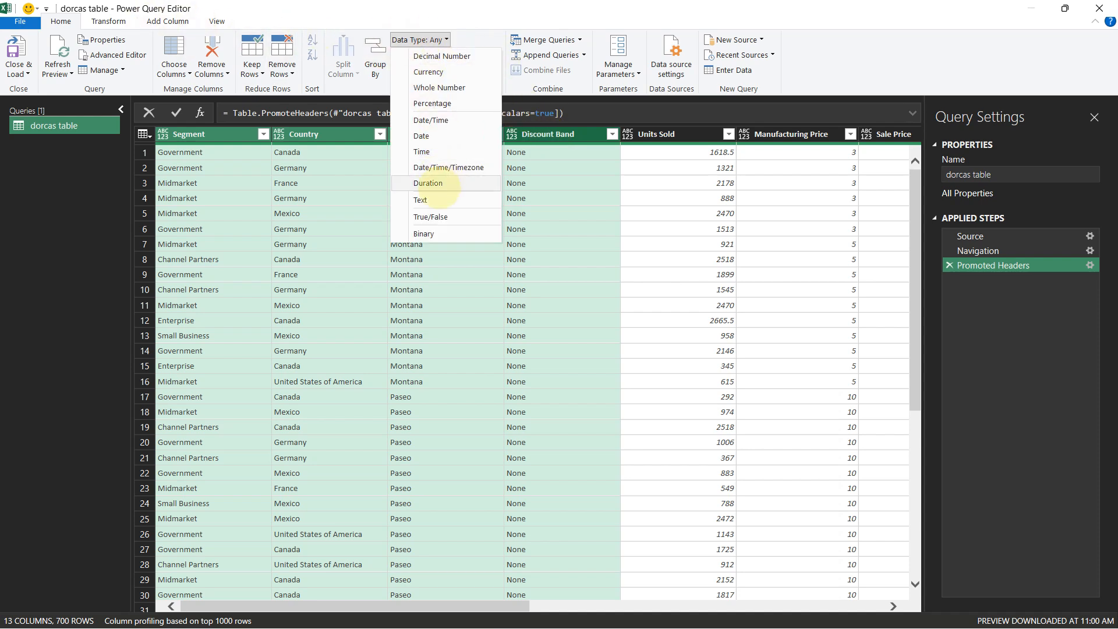
{"action": "left_click", "coordinate": [411, 204]}
{"action": "left_click", "coordinate": [627, 134]}
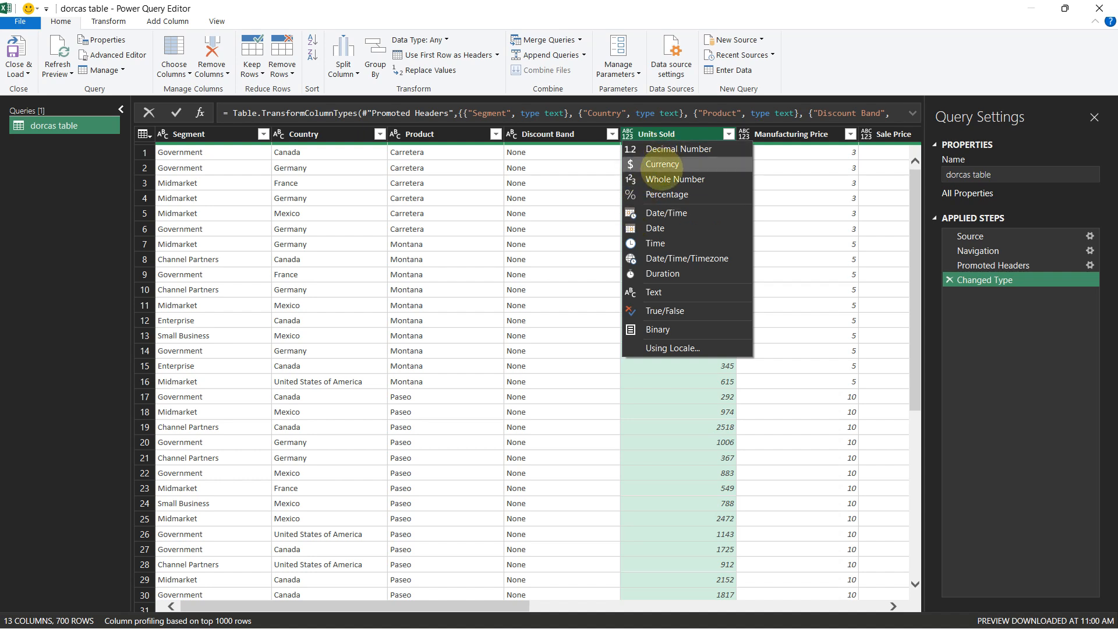
{"action": "left_click", "coordinate": [663, 179]}
Set the Manufacturing Price through Profit columns to the Currency data type
{"action": "left_click", "coordinate": [782, 135]}
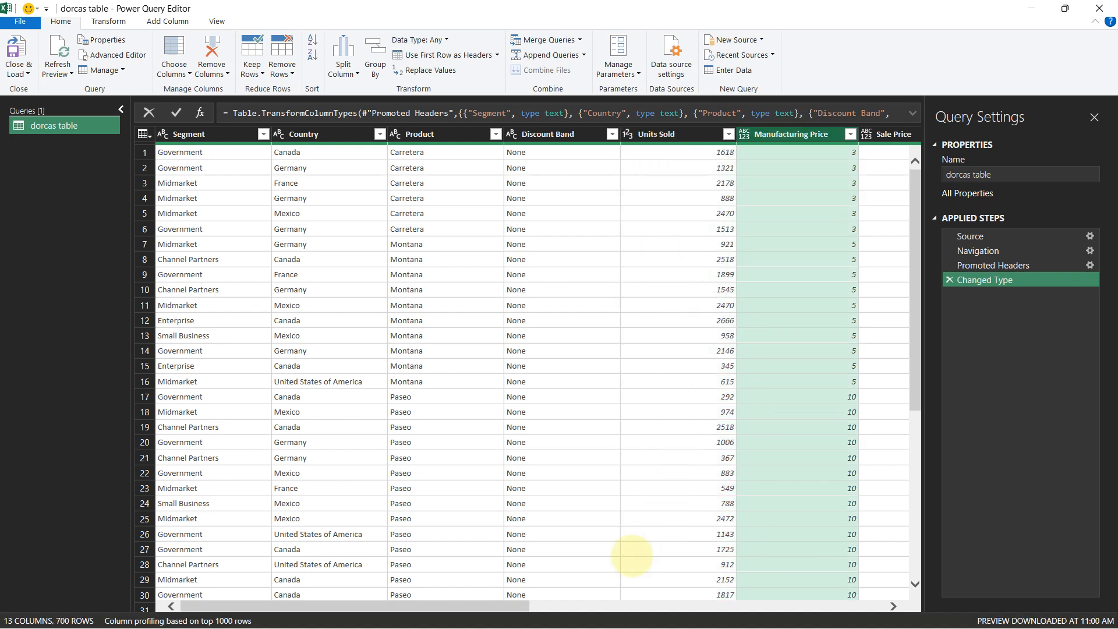
{"action": "left_click_drag", "start_coordinate": [518, 606], "coordinate": [856, 609]}
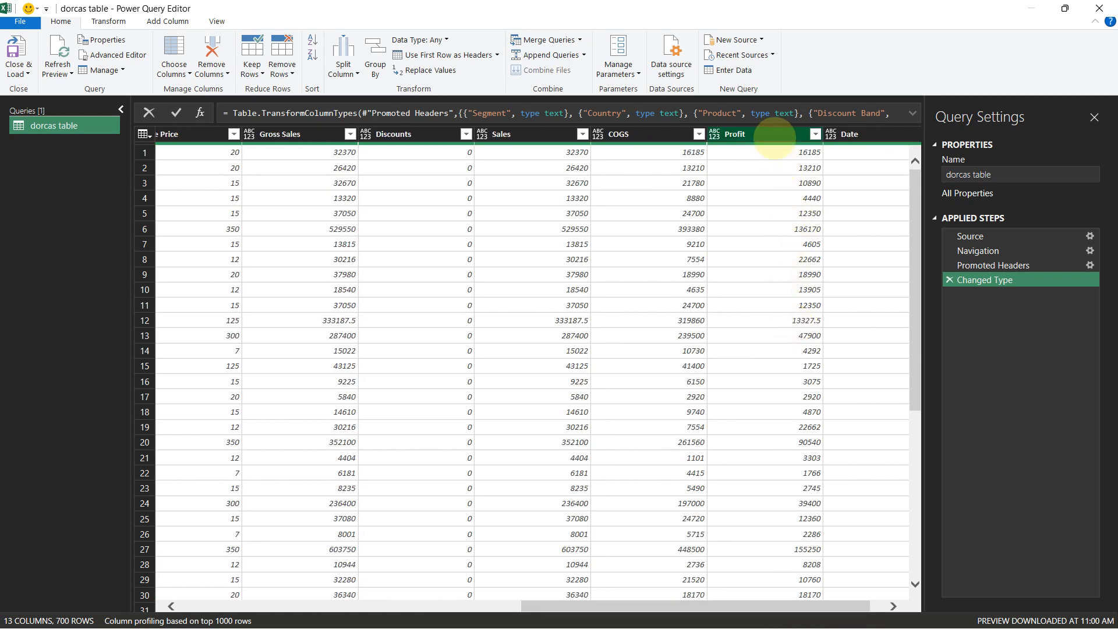
{"action": "left_click", "coordinate": [759, 134], "text": "shift"}
{"action": "left_click", "coordinate": [421, 40]}
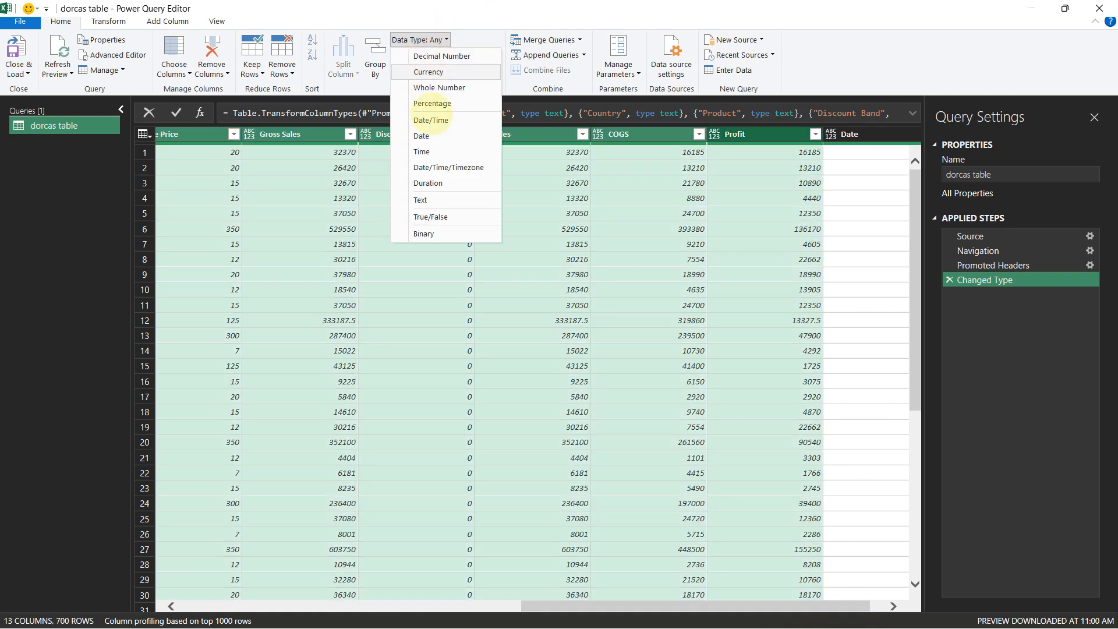
{"action": "left_click", "coordinate": [438, 73]}
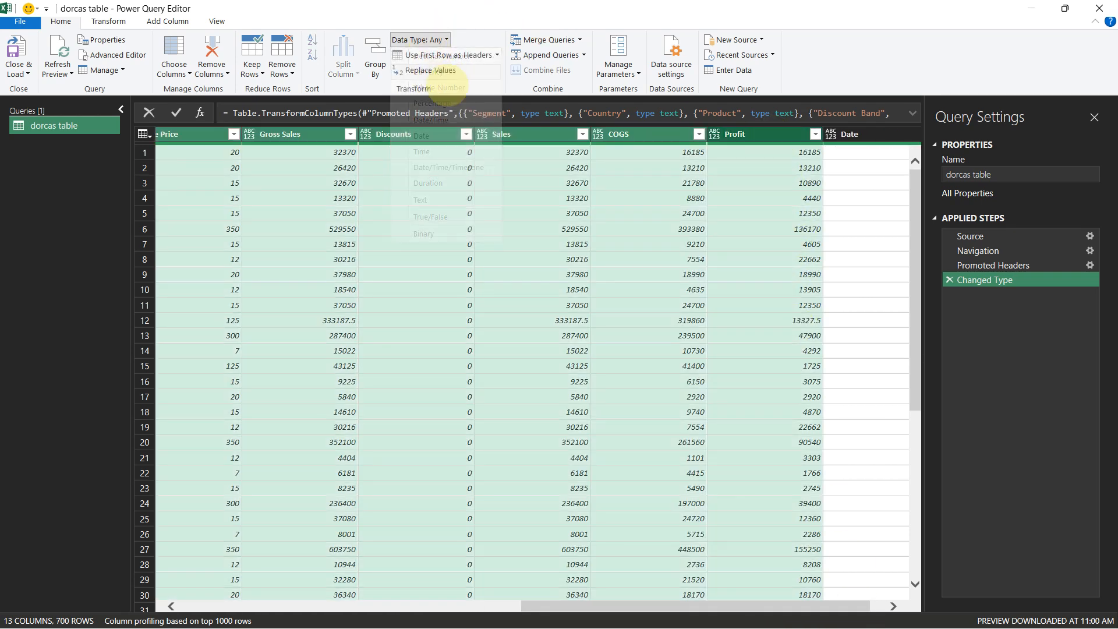
Set the Date column's data type to Date
{"action": "left_click_drag", "start_coordinate": [632, 600], "coordinate": [707, 607]}
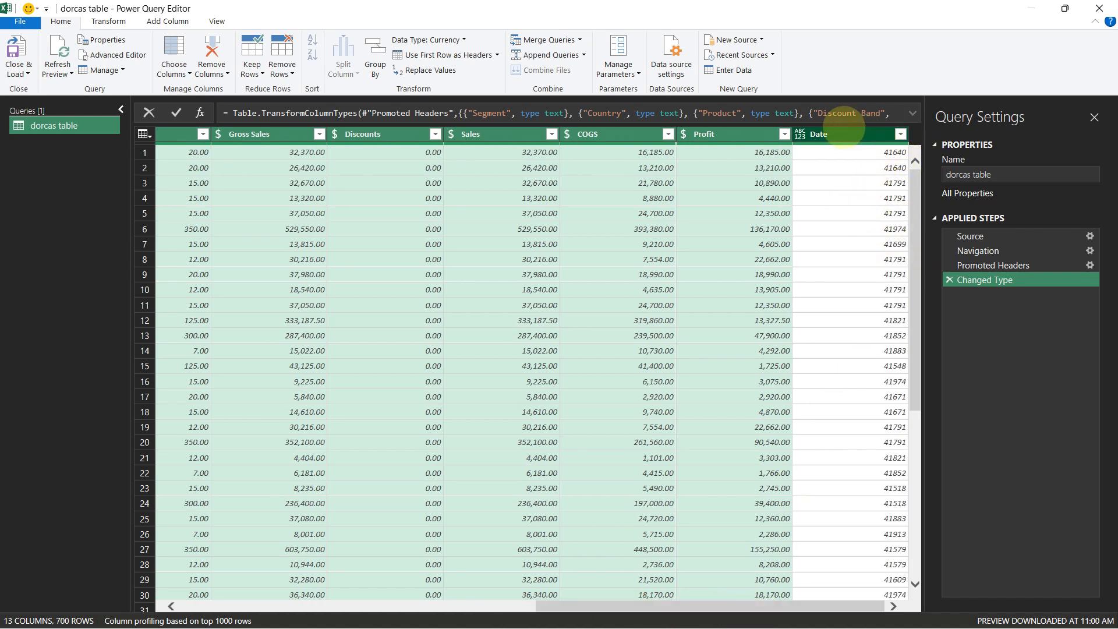
{"action": "left_click", "coordinate": [839, 135], "text": "ctrl"}
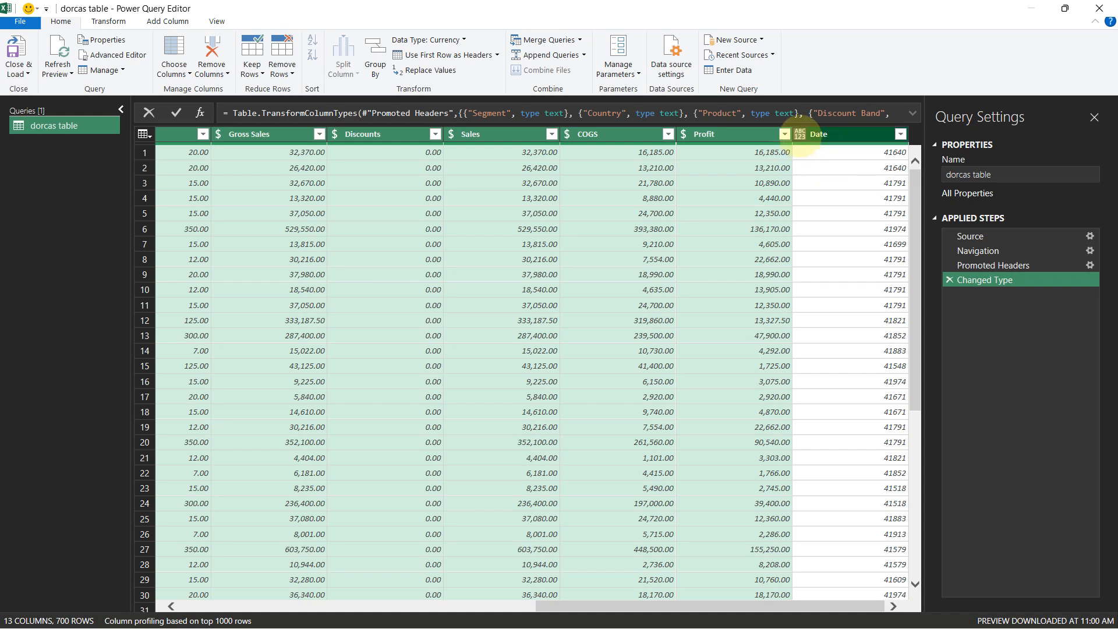
{"action": "left_click", "coordinate": [801, 136]}
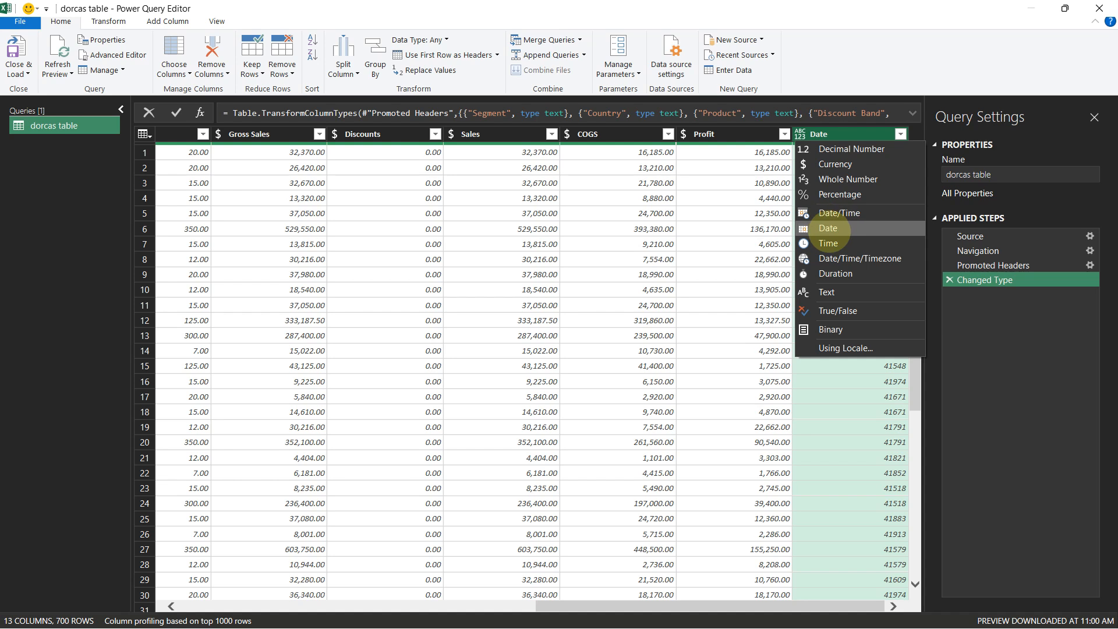
{"action": "left_click", "coordinate": [828, 227]}
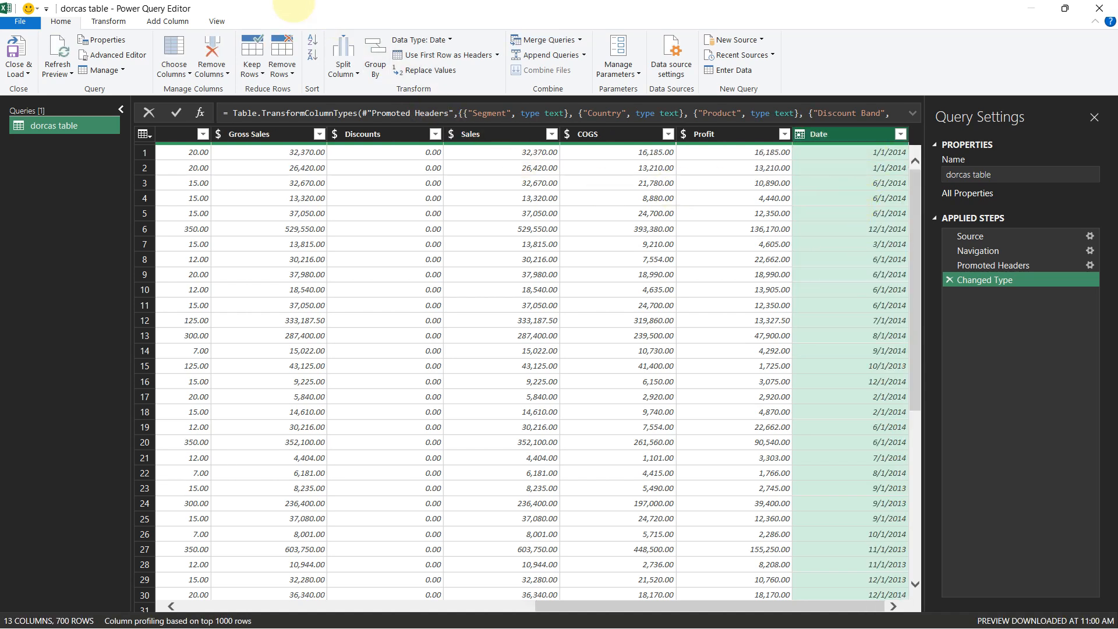
Add a Name of Month column derived from the Date column
{"action": "left_click", "coordinate": [157, 22]}
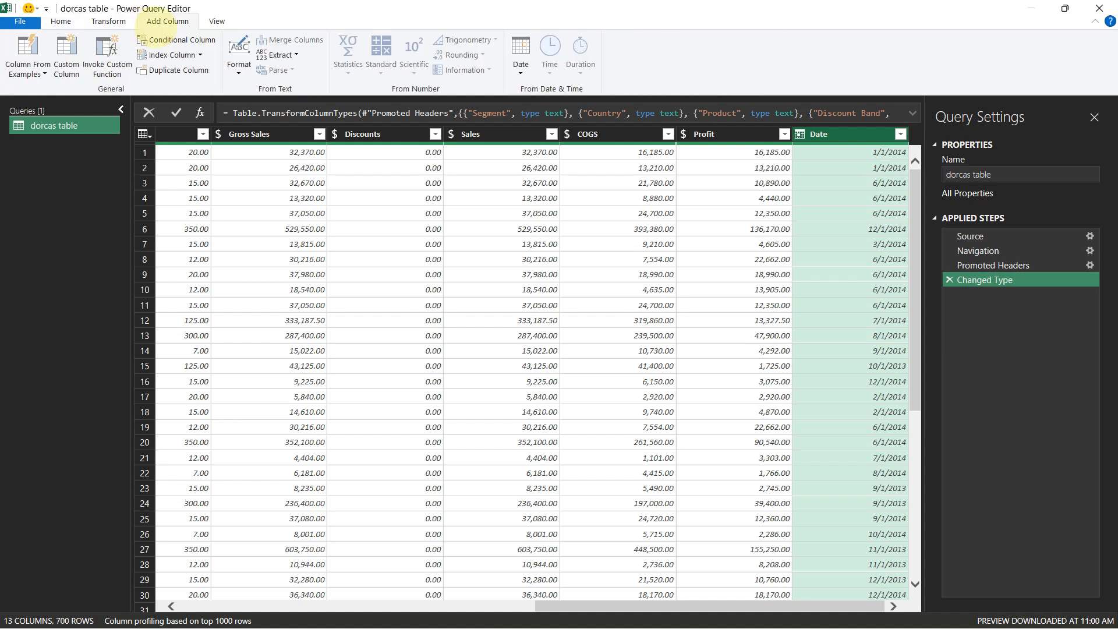
{"action": "left_click", "coordinate": [520, 55]}
{"action": "mouse_move", "coordinate": [570, 153]}
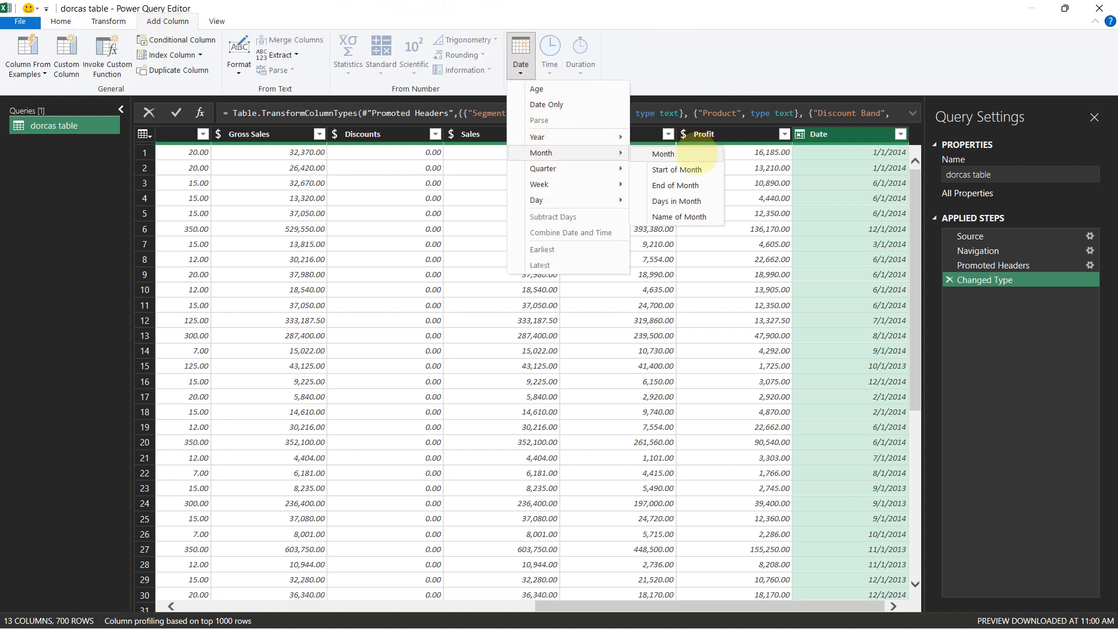
{"action": "left_click", "coordinate": [679, 215]}
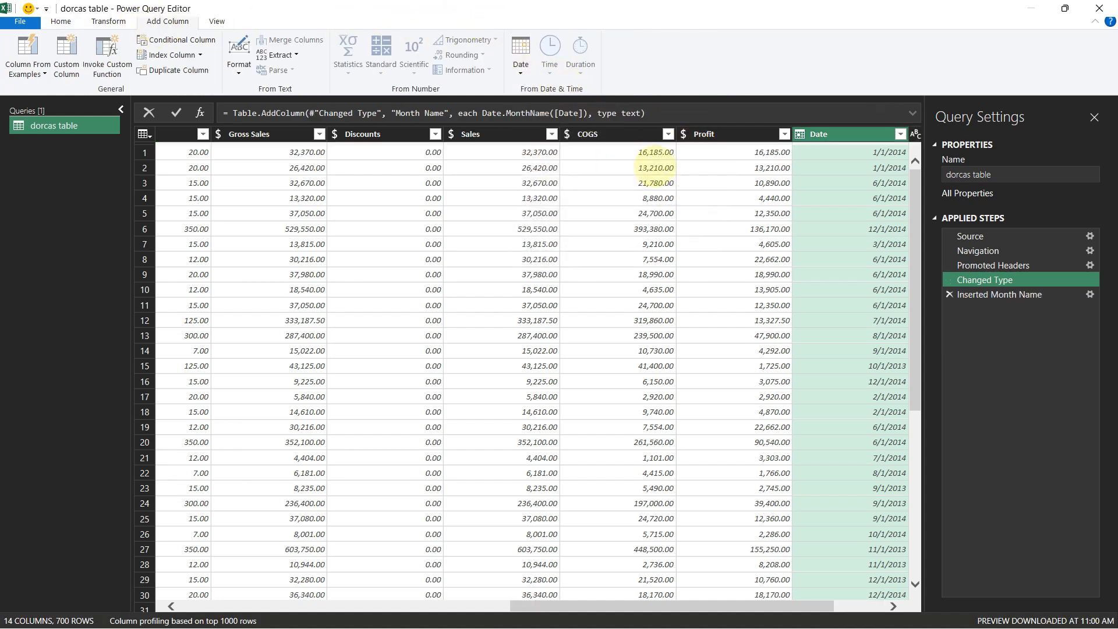
Add a Month number column derived from the Date column
{"action": "left_click", "coordinate": [521, 57]}
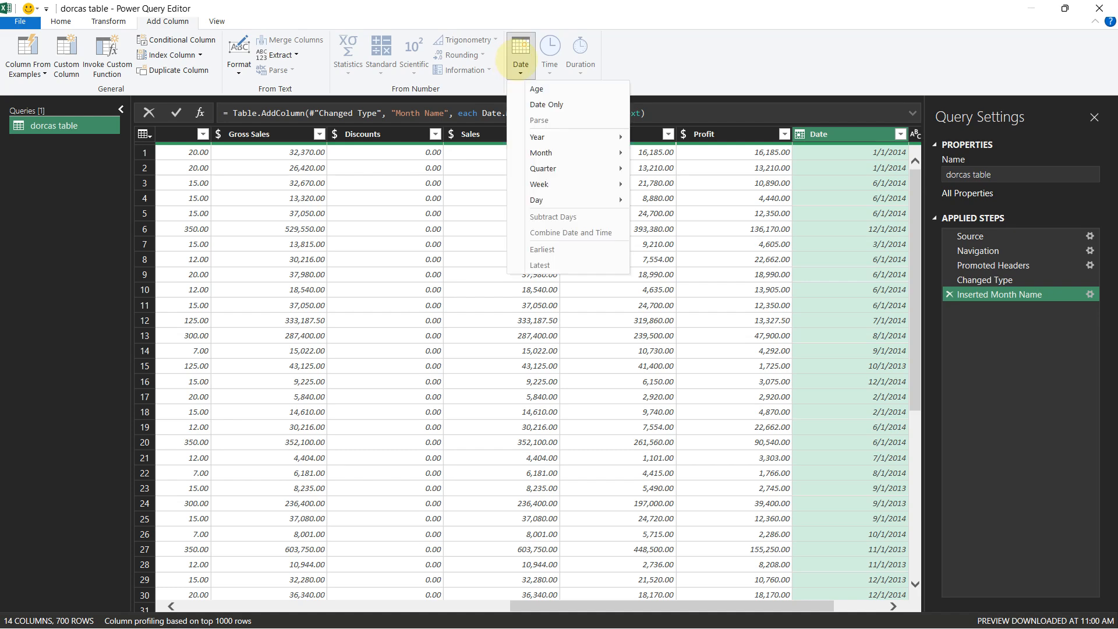
{"action": "mouse_move", "coordinate": [561, 154]}
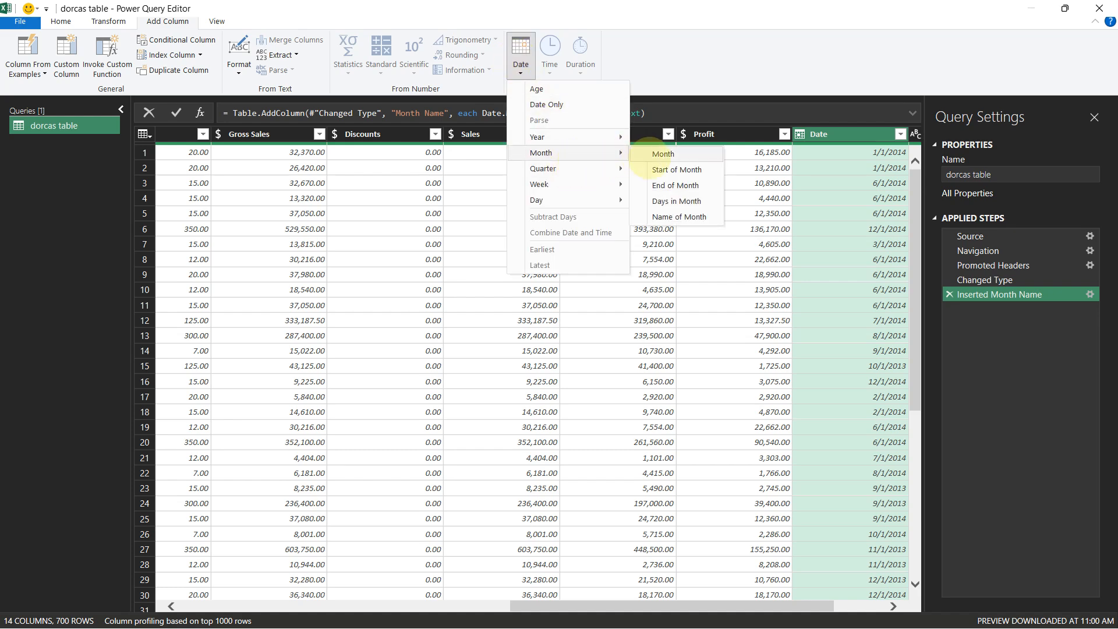
{"action": "left_click", "coordinate": [663, 154]}
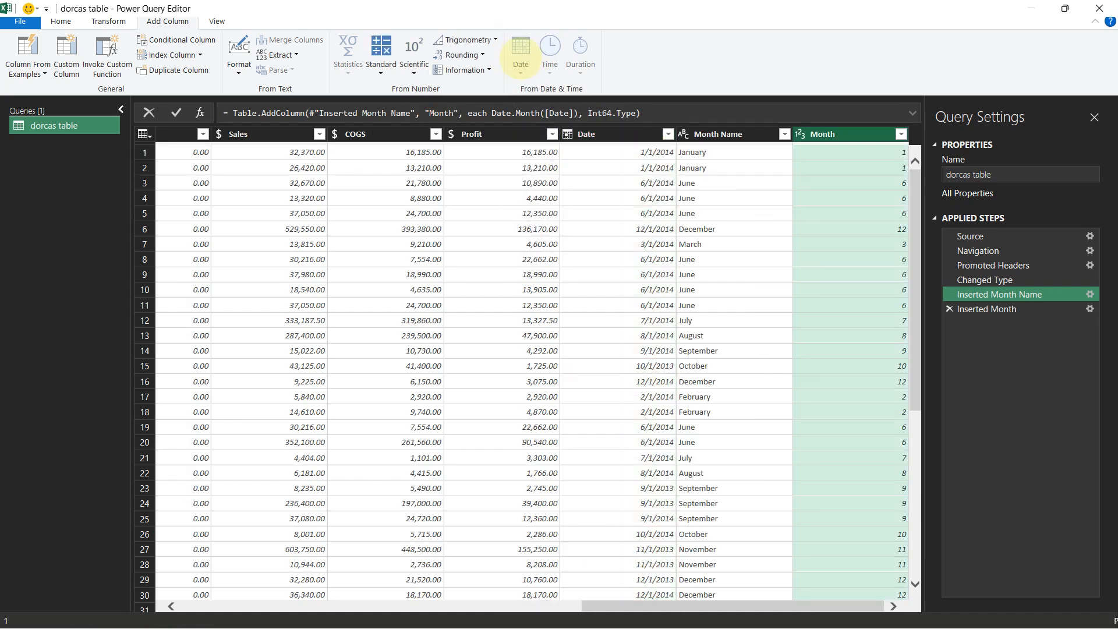
Add a Year column derived from the Date column
{"action": "left_click", "coordinate": [635, 134]}
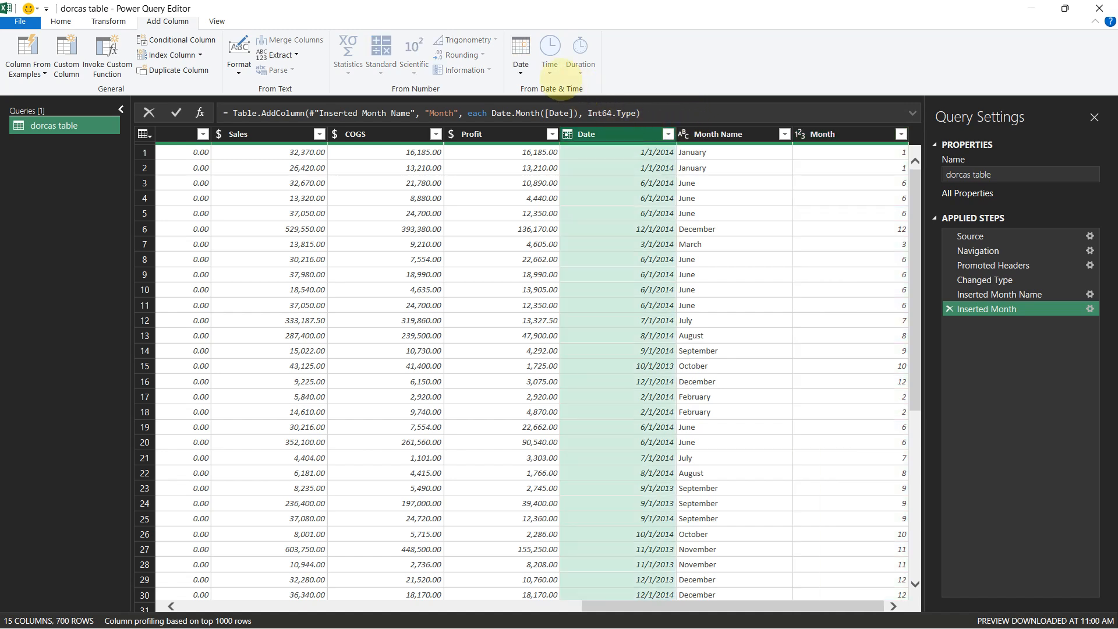
{"action": "left_click", "coordinate": [521, 58]}
{"action": "mouse_move", "coordinate": [560, 138]}
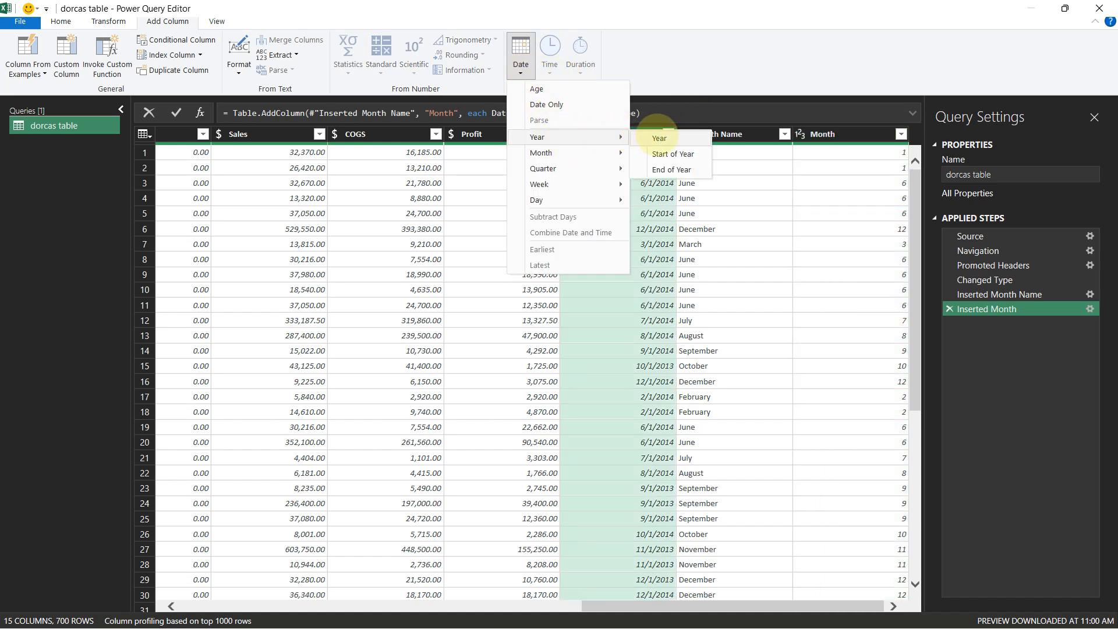
{"action": "left_click", "coordinate": [659, 138]}
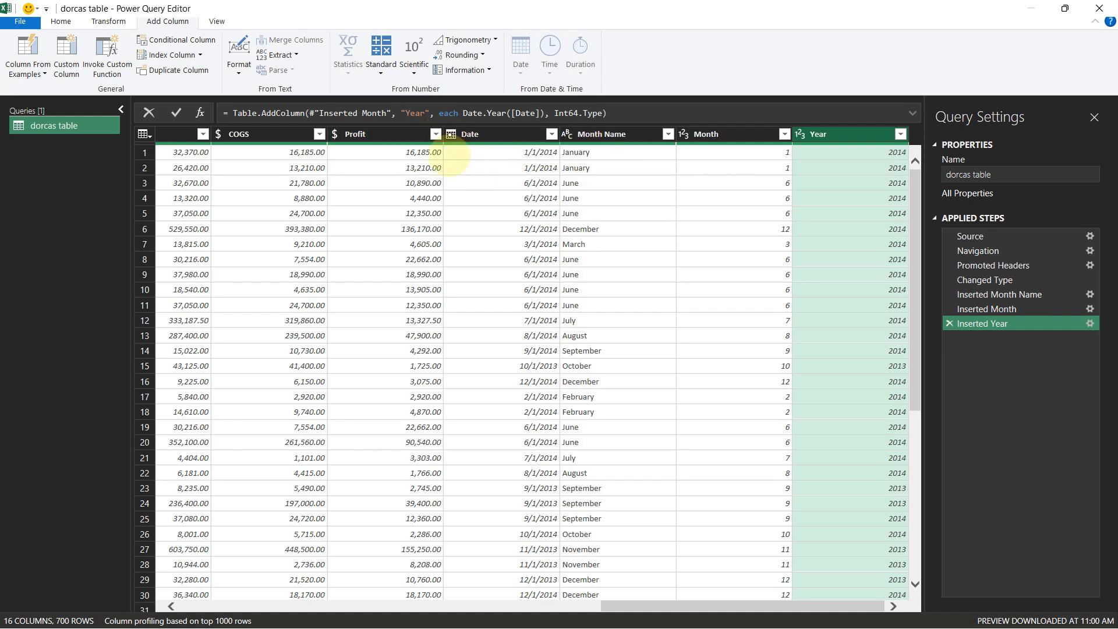
Replace "United States of America" with "USA" in the Country column
{"action": "left_click_drag", "start_coordinate": [629, 606], "coordinate": [182, 612]}
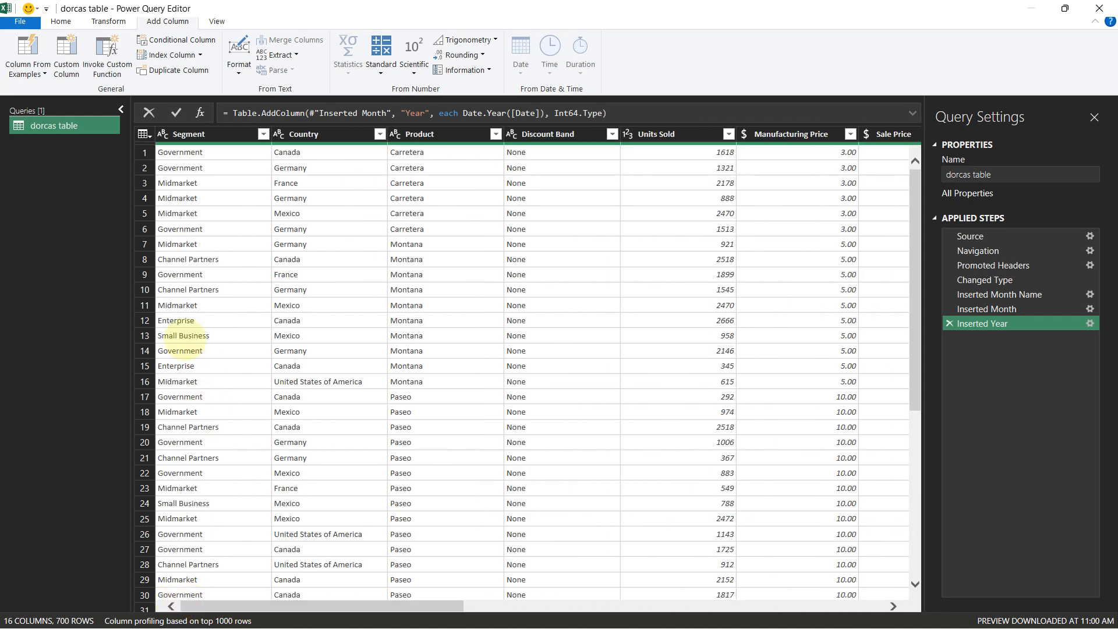
{"action": "left_click", "coordinate": [309, 134]}
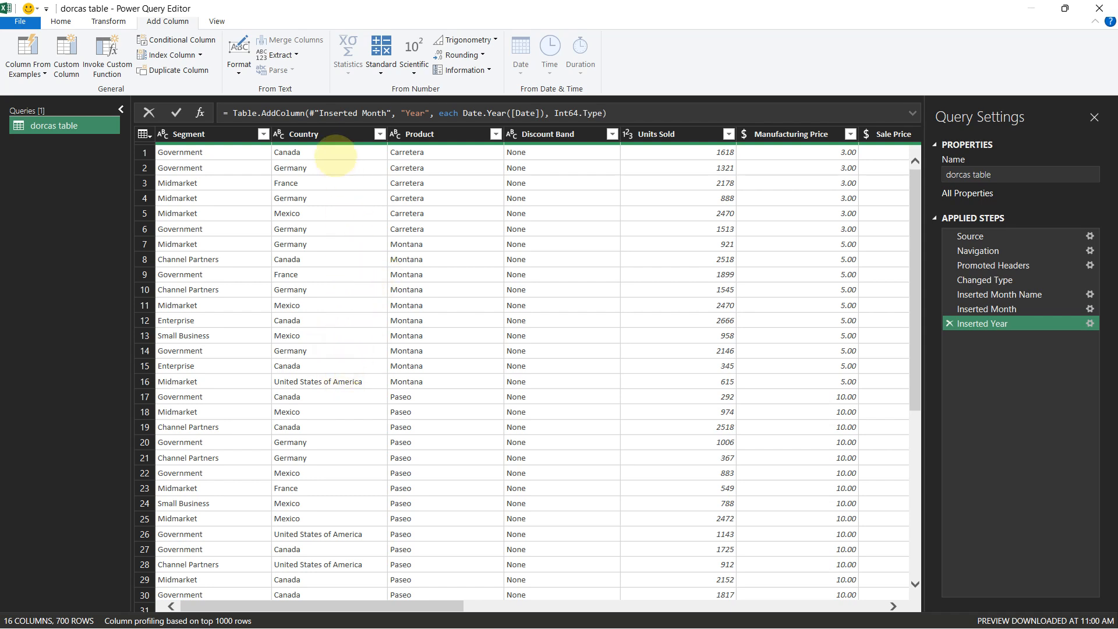
{"action": "left_click", "coordinate": [330, 134]}
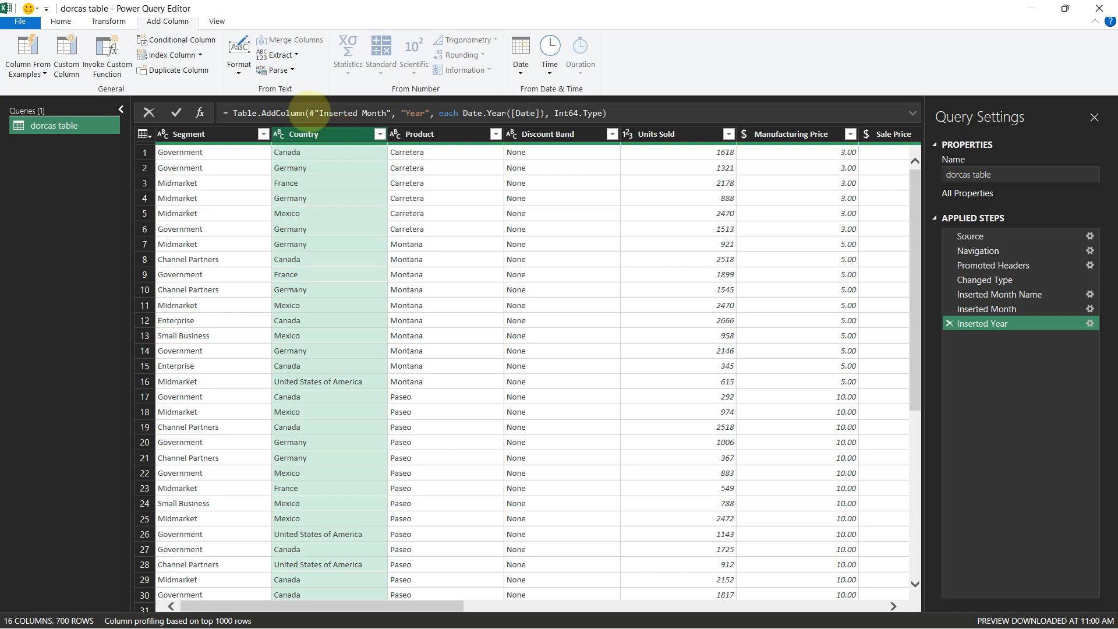
{"action": "left_click", "coordinate": [60, 21]}
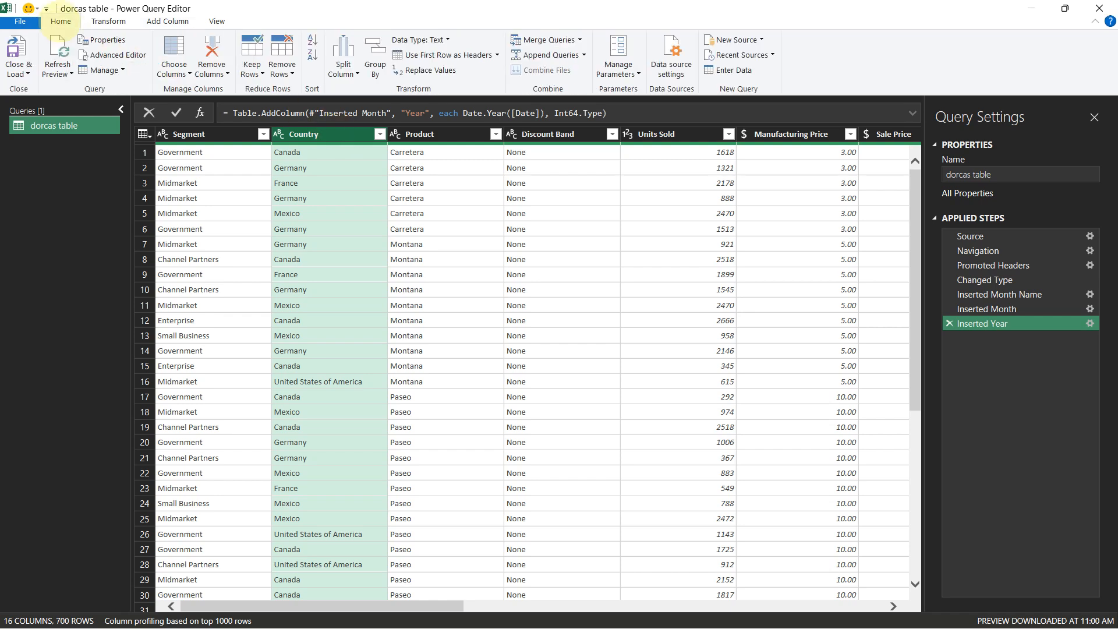
{"action": "left_click", "coordinate": [99, 22]}
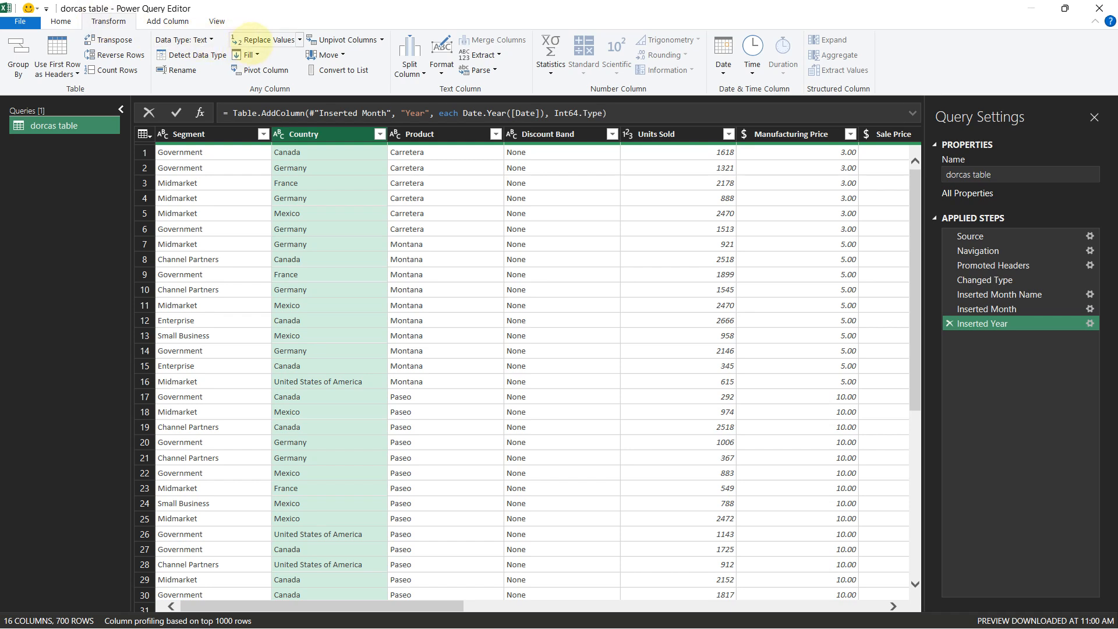
{"action": "left_click", "coordinate": [250, 40]}
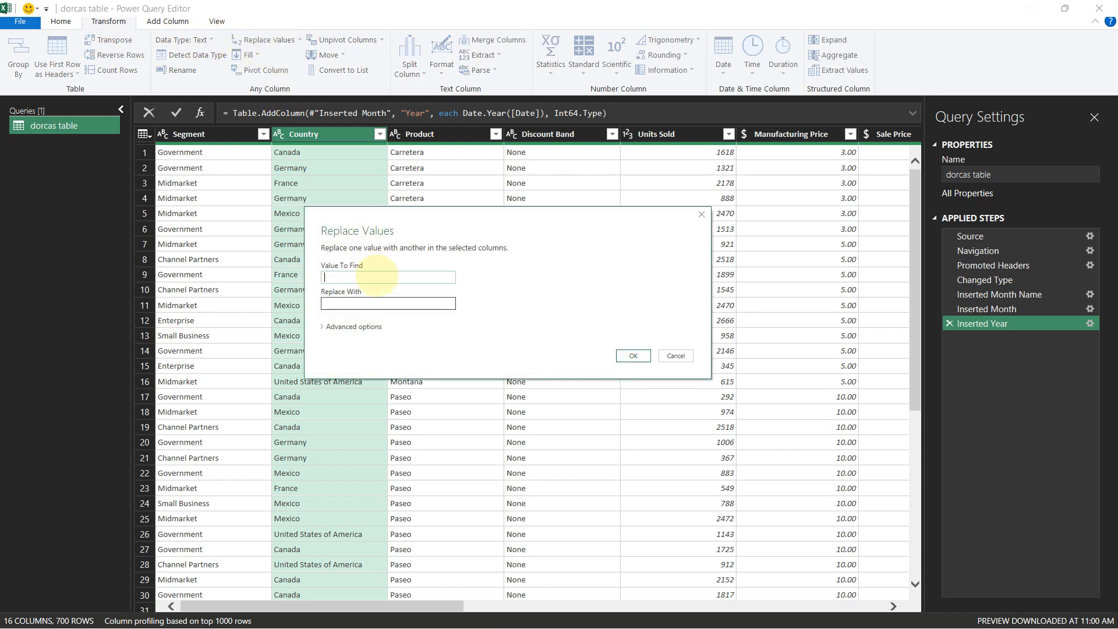
{"action": "type", "text": "United States of America"}
{"action": "key", "text": "Tab"}
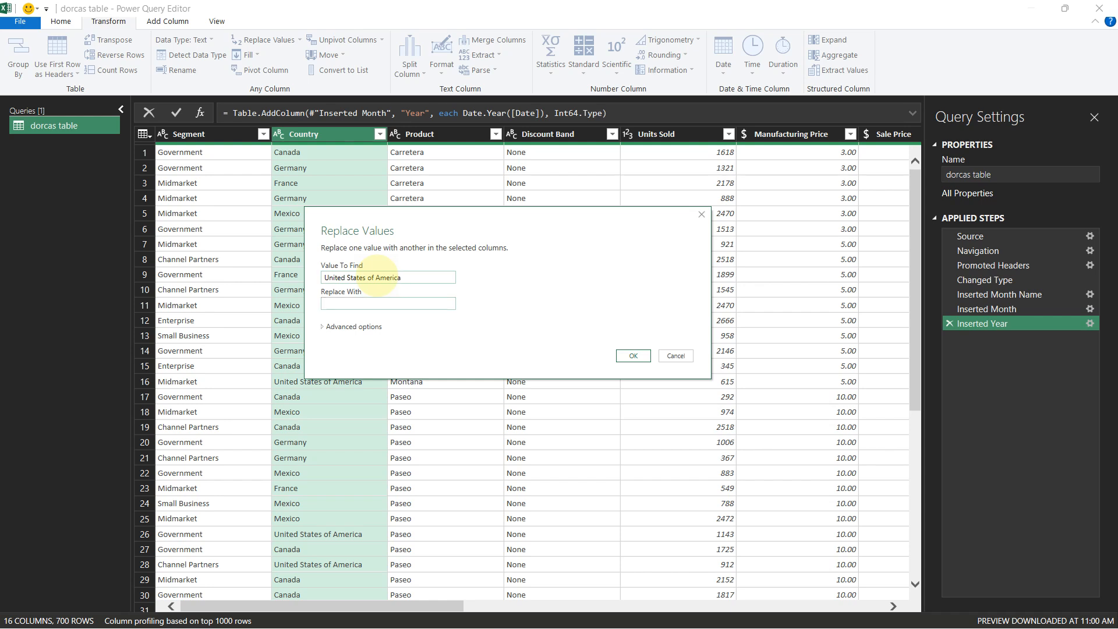
{"action": "type", "text": "USA"}
{"action": "key", "text": "Return"}
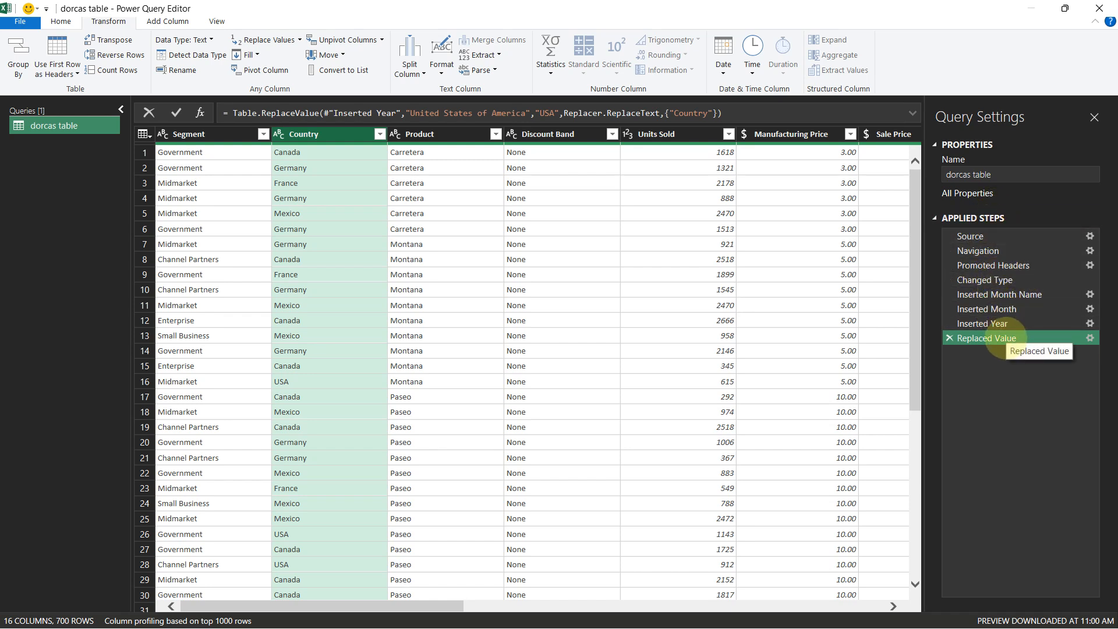
Rename the replace-values step to "abbrev USA in country col"
{"action": "right_click", "coordinate": [1003, 339]}
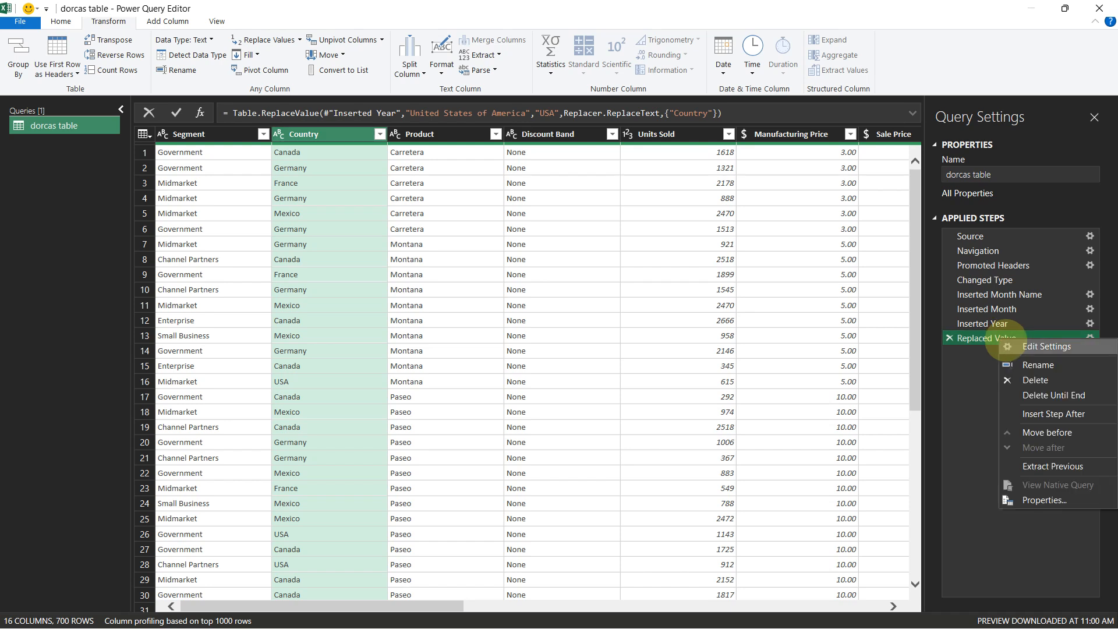
{"action": "left_click", "coordinate": [1016, 361]}
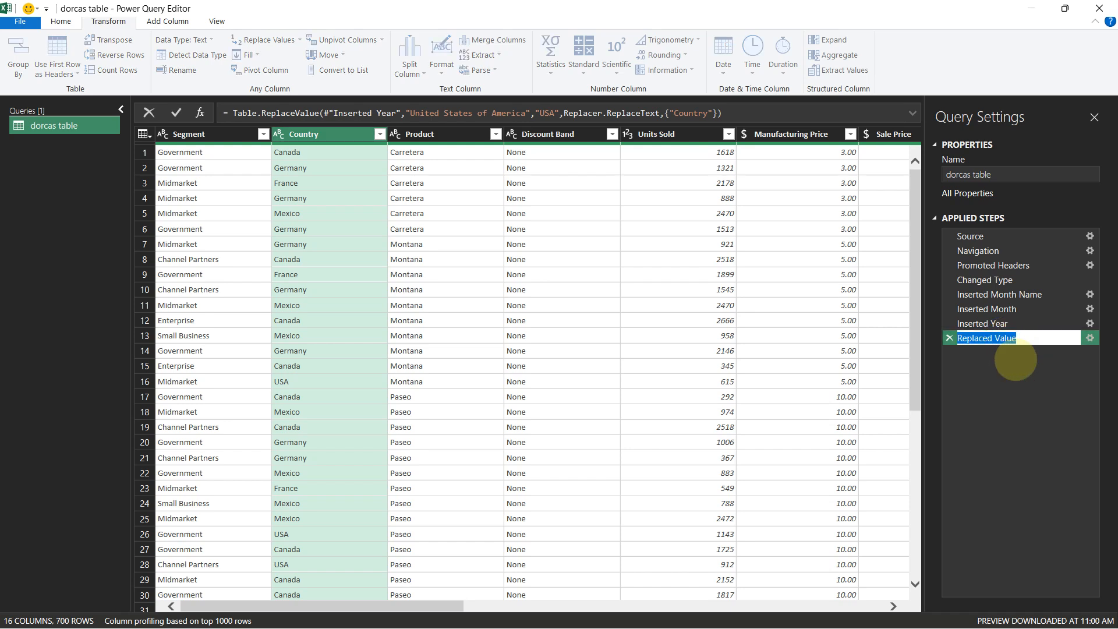
{"action": "type", "text": "chan"}
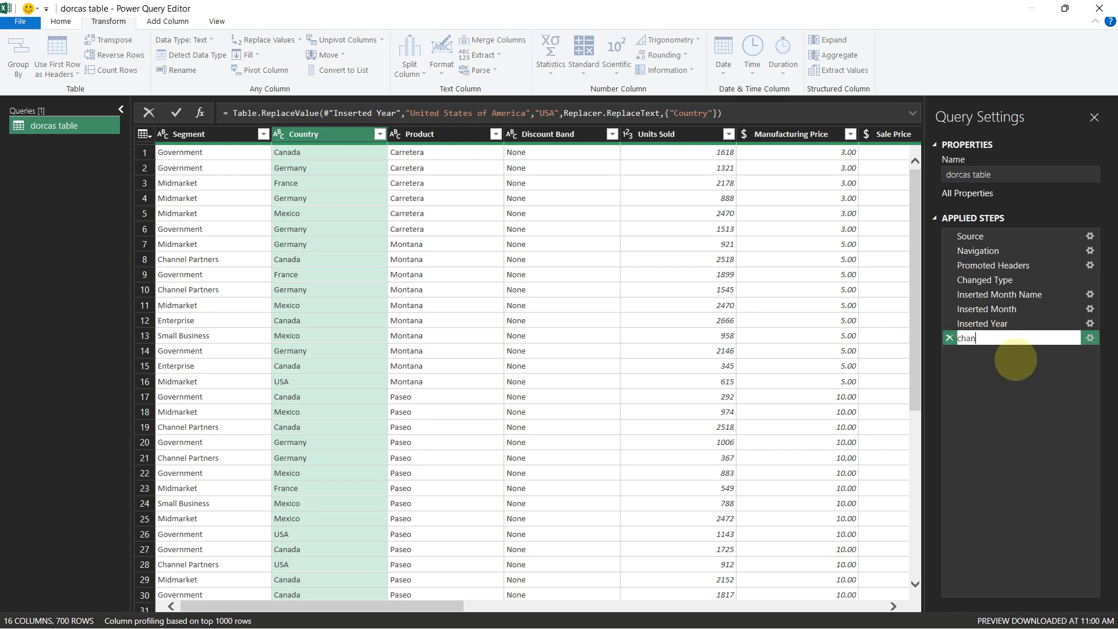
{"action": "key", "text": "BackSpace"}
{"action": "type", "text": "aabbr"}
{"action": "key", "text": "BackSpace"}
{"action": "key", "text": "BackSpace"}
{"action": "key", "text": "BackSpace"}
{"action": "key", "text": "BackSpace"}
{"action": "type", "text": "bbrev  USA"}
{"action": "key", "text": "BackSpace"}
{"action": "key", "text": "BackSpace"}
{"action": "key", "text": "BackSpace"}
{"action": "key", "text": "BackSpace"}
{"action": "type", "text": "USA in country col"}
{"action": "key", "text": "Return"}
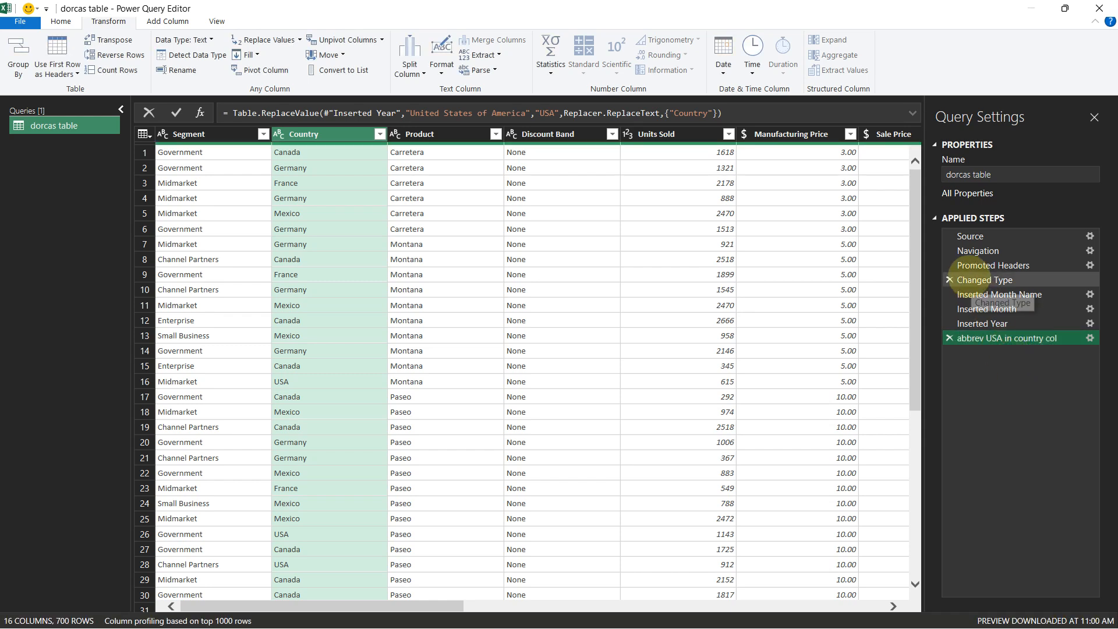
Rename the Changed Type step to "Data Type Formatting"
{"action": "right_click", "coordinate": [984, 279]}
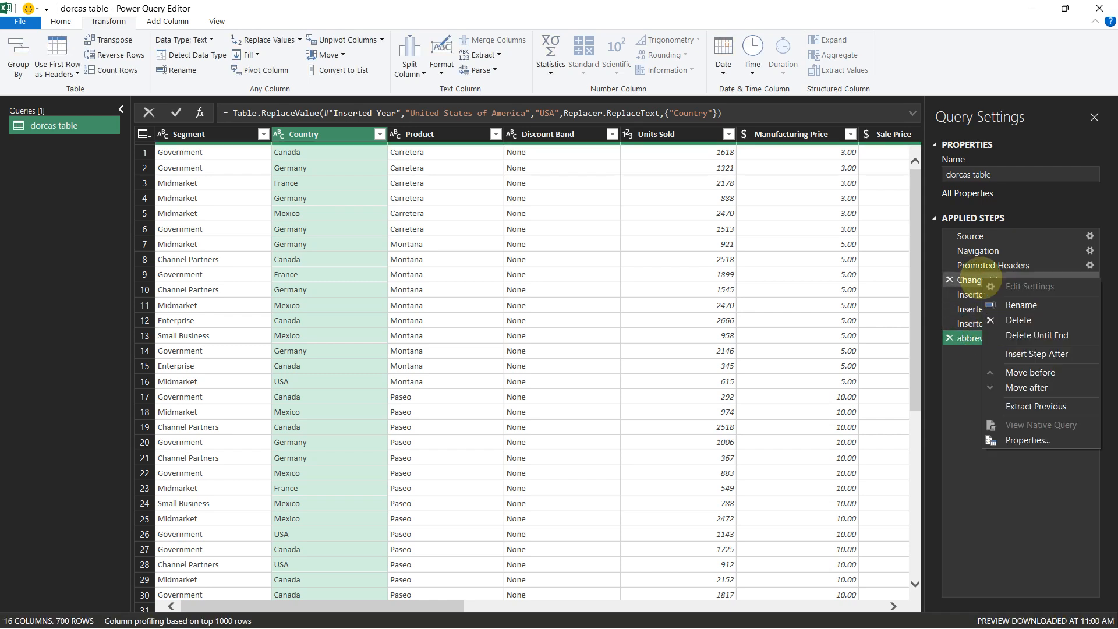
{"action": "left_click", "coordinate": [994, 300]}
{"action": "left_click", "coordinate": [992, 280]}
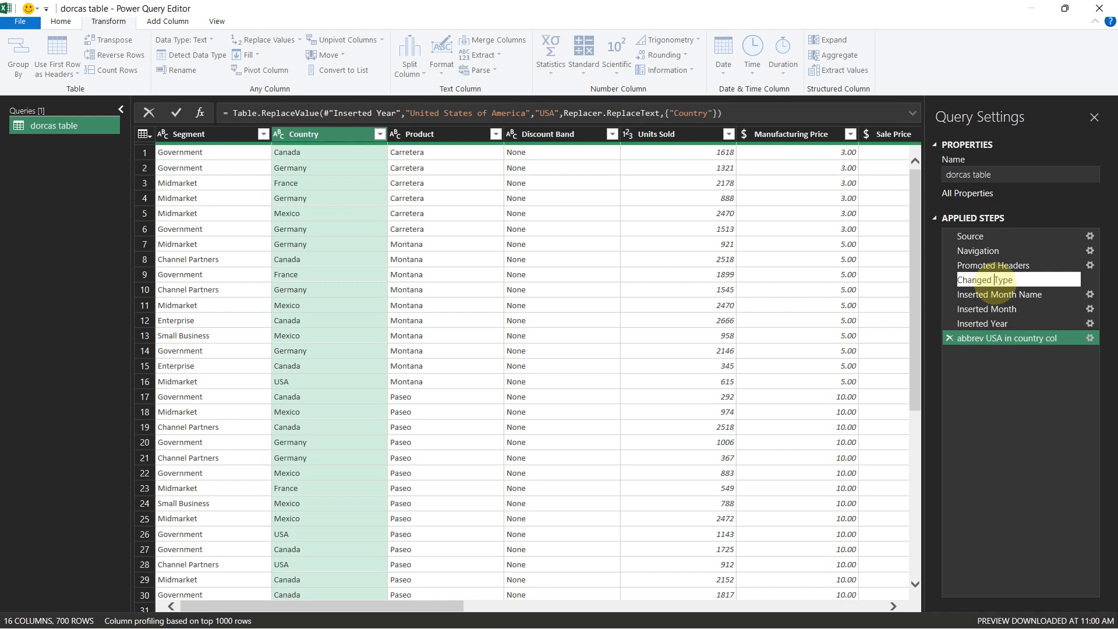
{"action": "key", "text": "shift+Home"}
{"action": "type", "text": "Data"}
{"action": "key", "text": "BackSpace"}
{"action": "type", "text": "a "}
{"action": "type", "text": " Form"}
{"action": "type", "text": "ati"}
{"action": "type", "text": "t"}
{"action": "type", "text": "ing"}
{"action": "key", "text": "Return"}
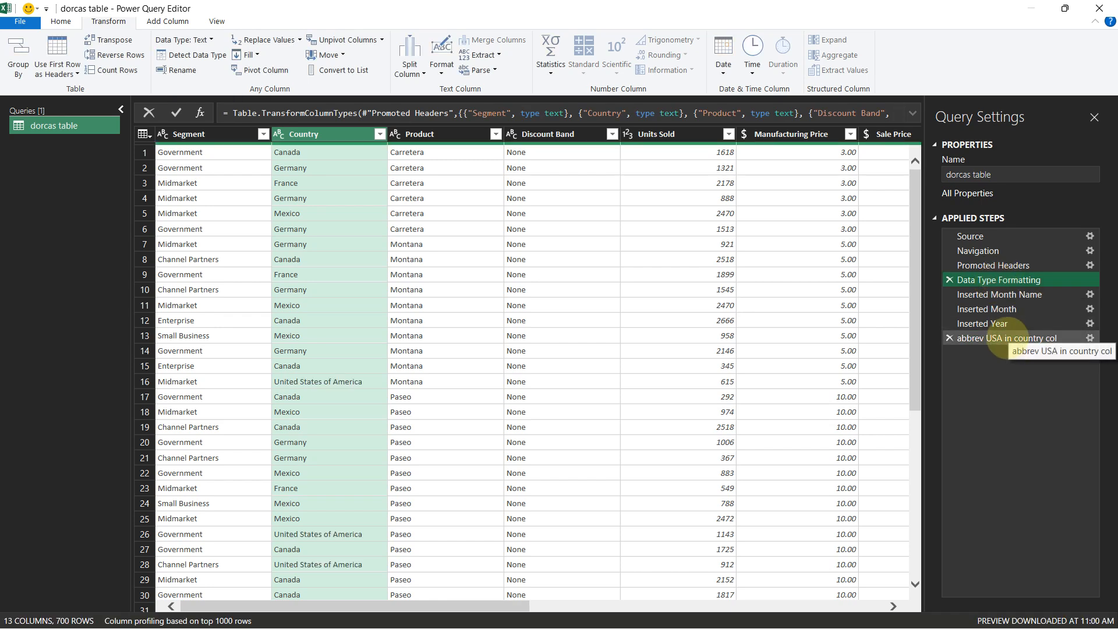
With the last step selected, convert the Segment column's text to uppercase
{"action": "left_click", "coordinate": [1002, 338]}
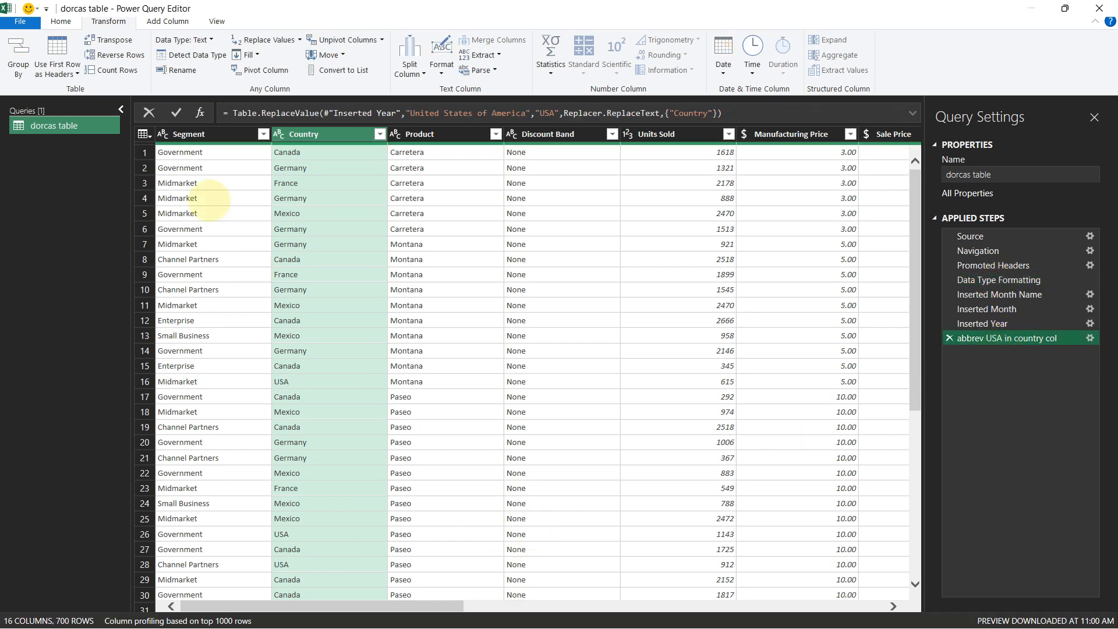
{"action": "left_click", "coordinate": [175, 134]}
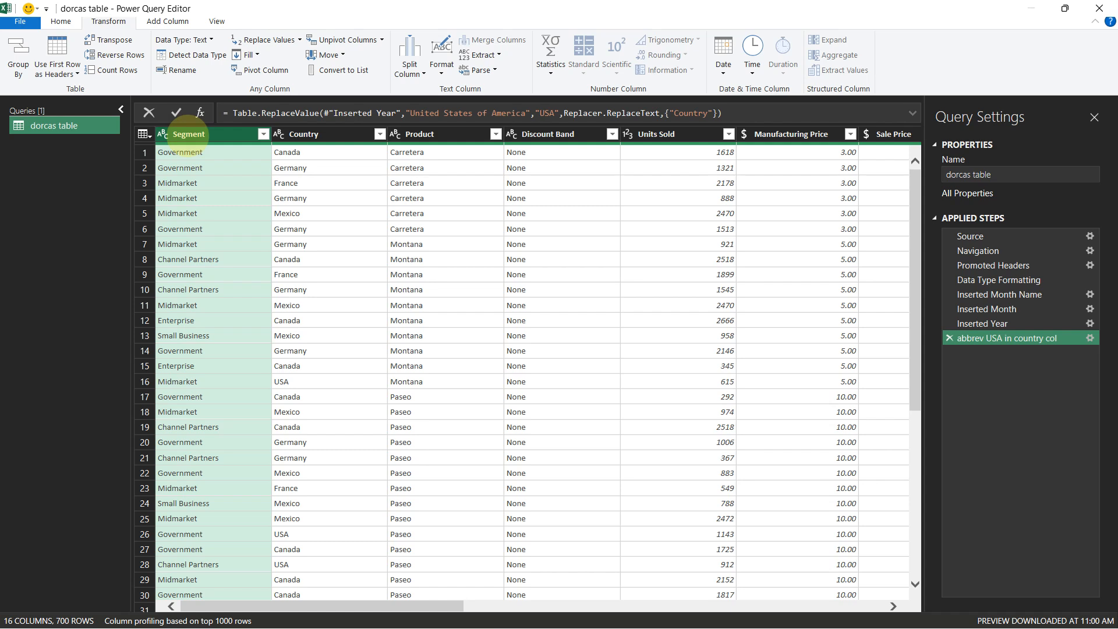
{"action": "left_click", "coordinate": [442, 65]}
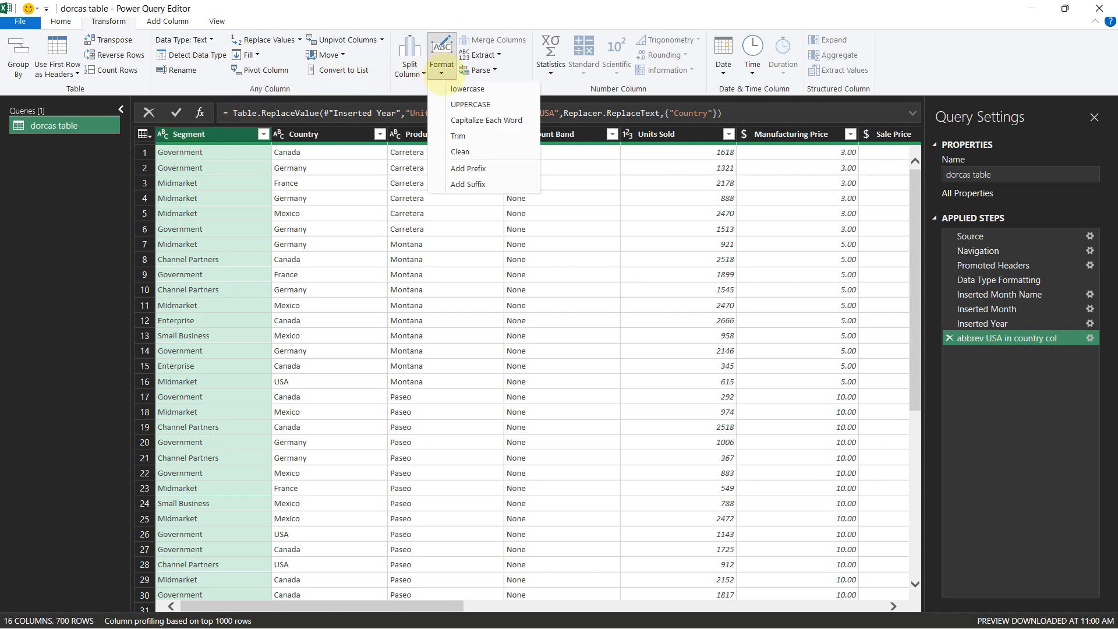
{"action": "left_click", "coordinate": [461, 104]}
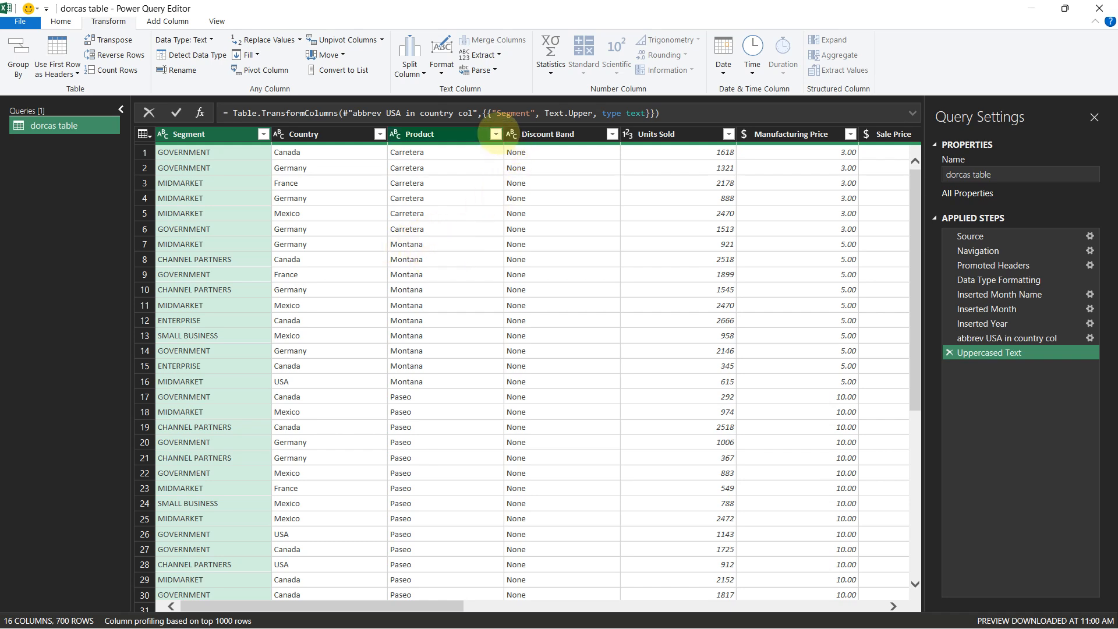
Filter the Product column to exclude Montana
{"action": "left_click", "coordinate": [495, 134]}
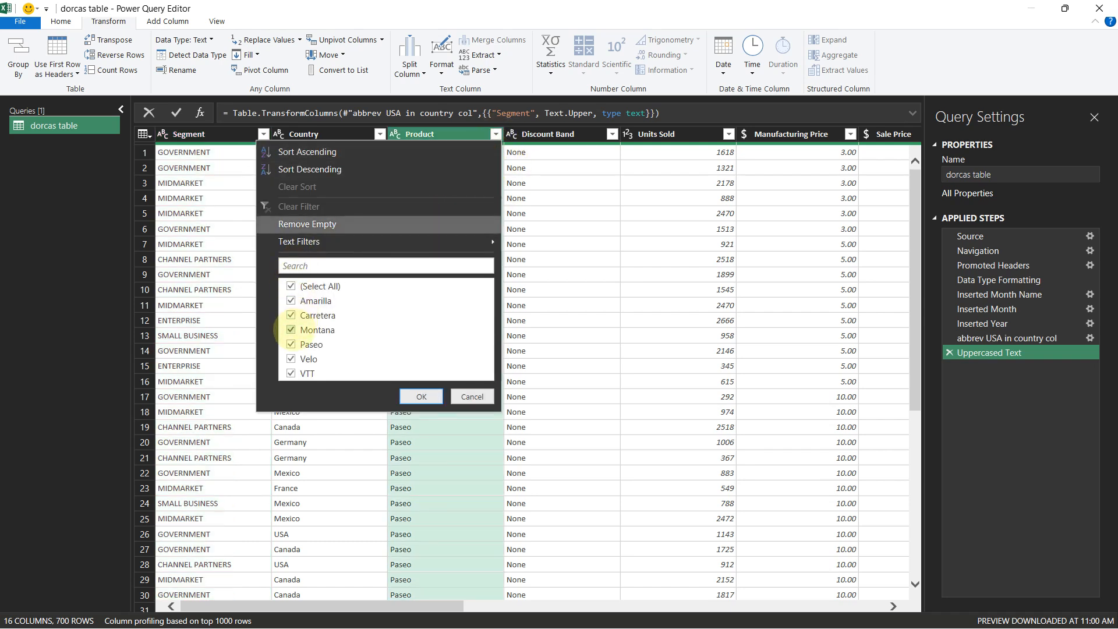
{"action": "left_click", "coordinate": [290, 330]}
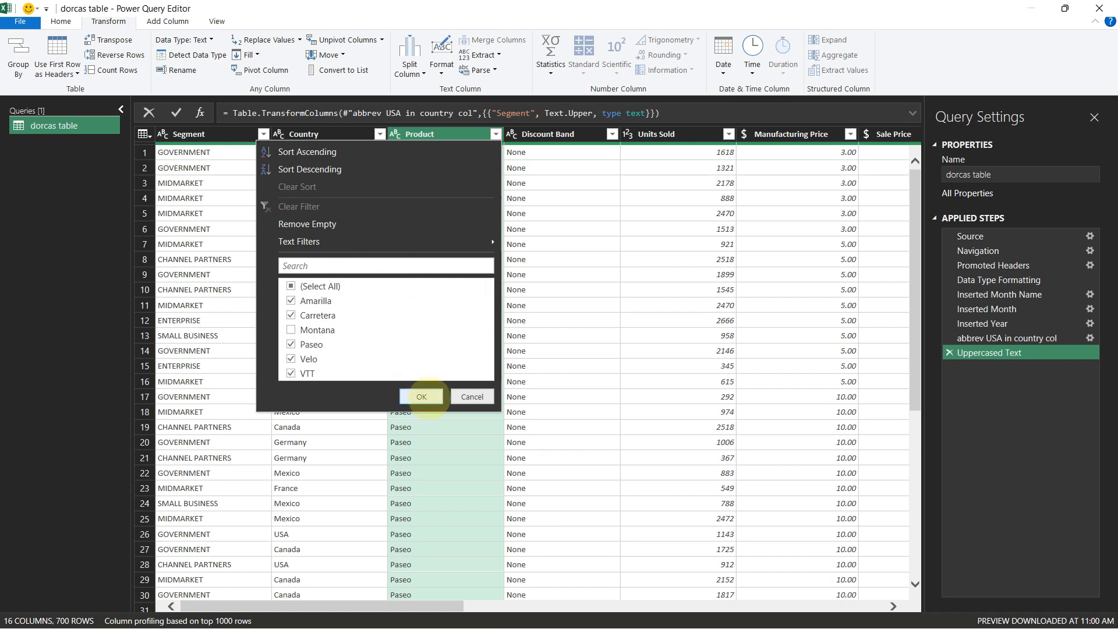
{"action": "left_click", "coordinate": [422, 397]}
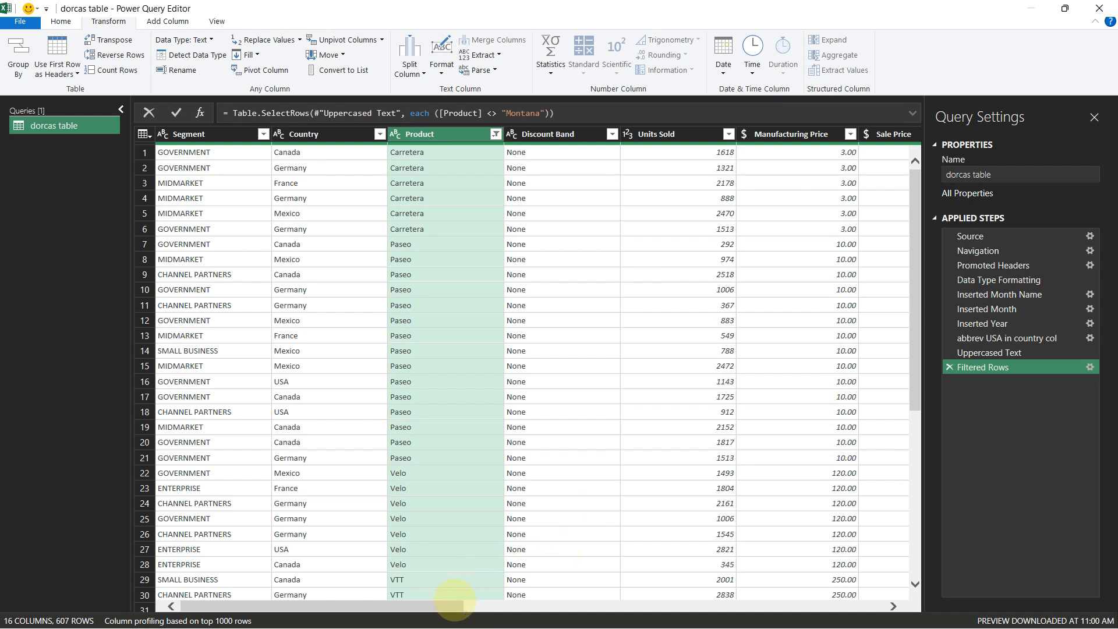
Rename the Uppercased Text step to "Segment Uppercased"
{"action": "right_click", "coordinate": [993, 353]}
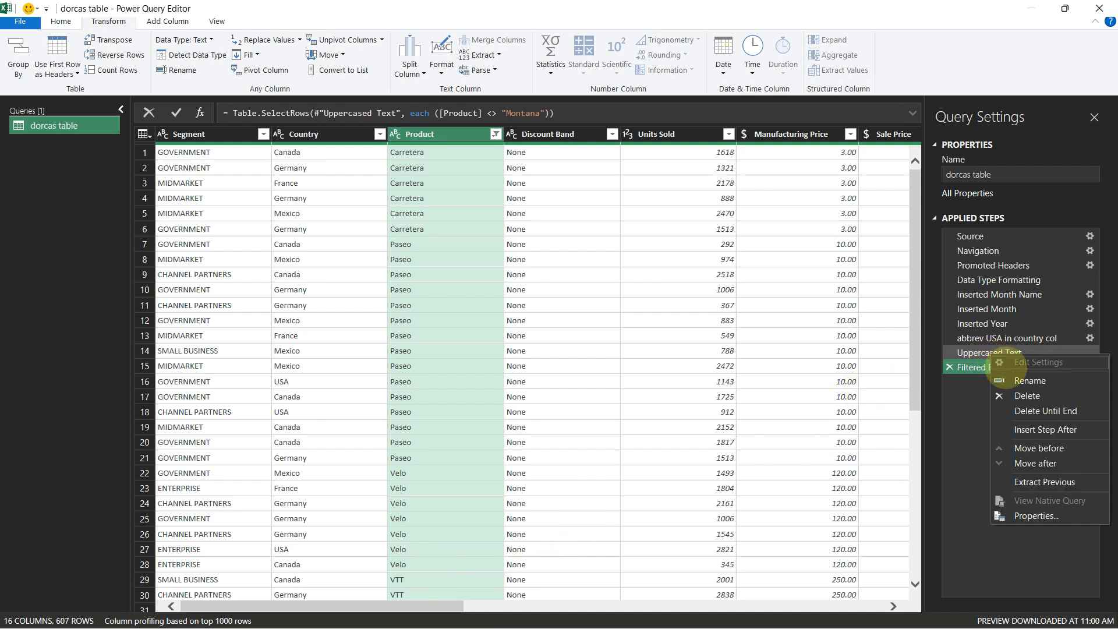
{"action": "left_click", "coordinate": [1001, 379]}
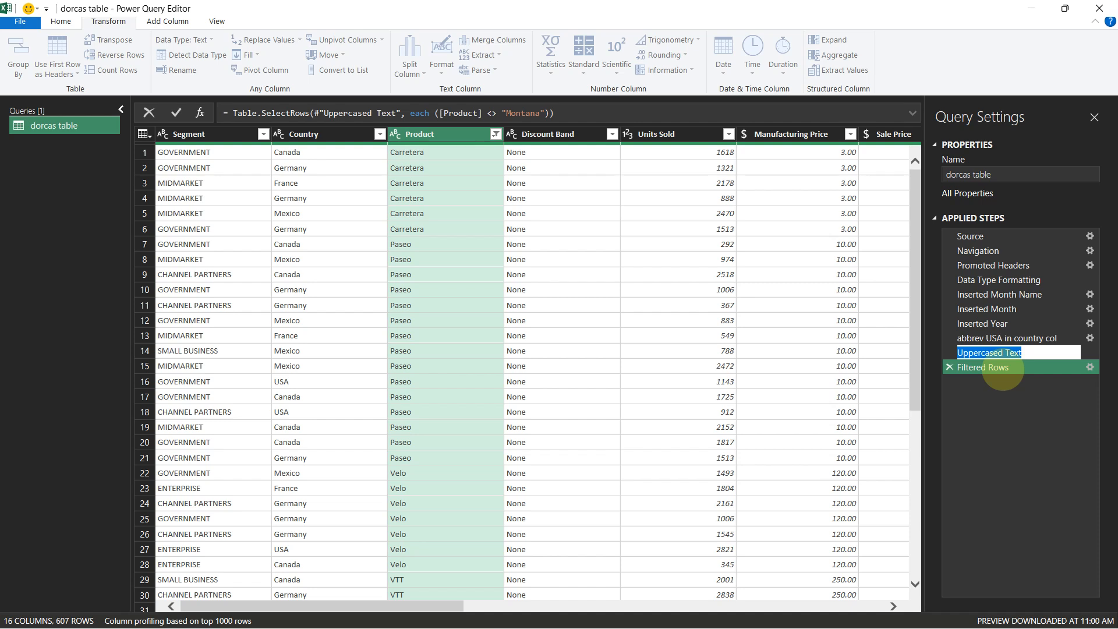
{"action": "key", "text": "Home"}
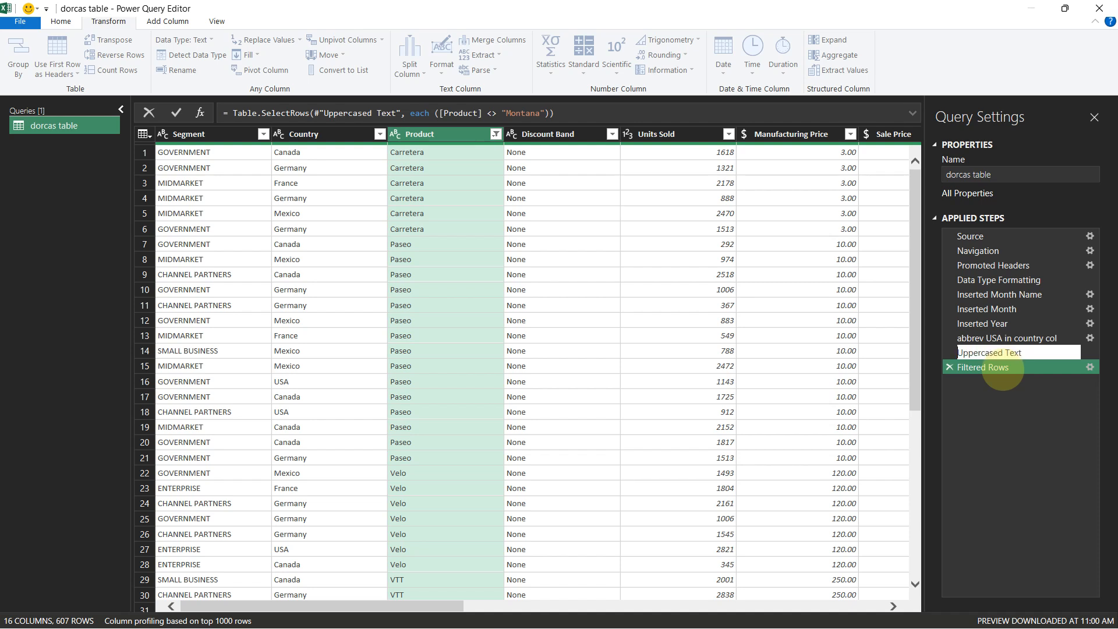
{"action": "type", "text": "Segment"}
{"action": "key", "text": "shift+End"}
{"action": "key", "text": "BackSpace"}
{"action": "key", "text": "Return"}
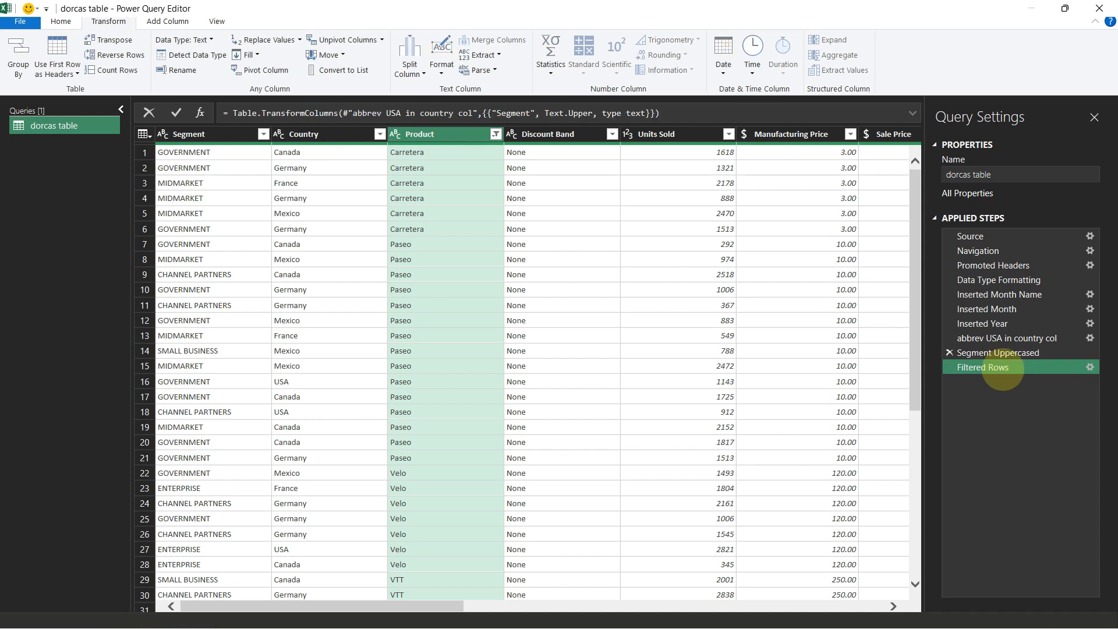
Rename the Filtered Rows step to "Filtered Montana from product"
{"action": "right_click", "coordinate": [999, 370]}
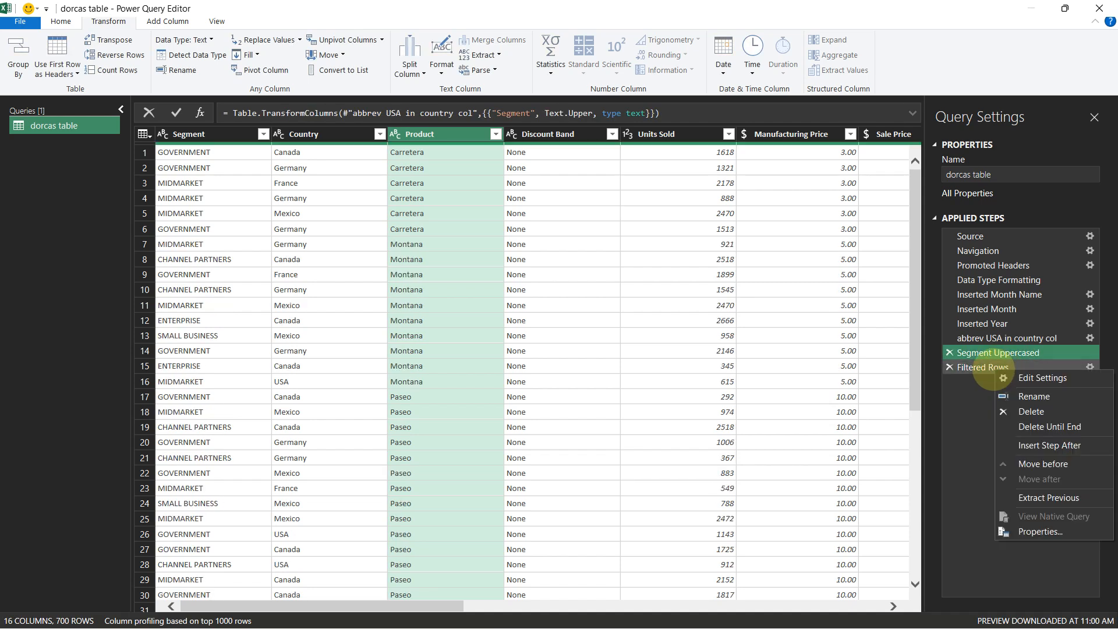
{"action": "left_click", "coordinate": [1025, 396]}
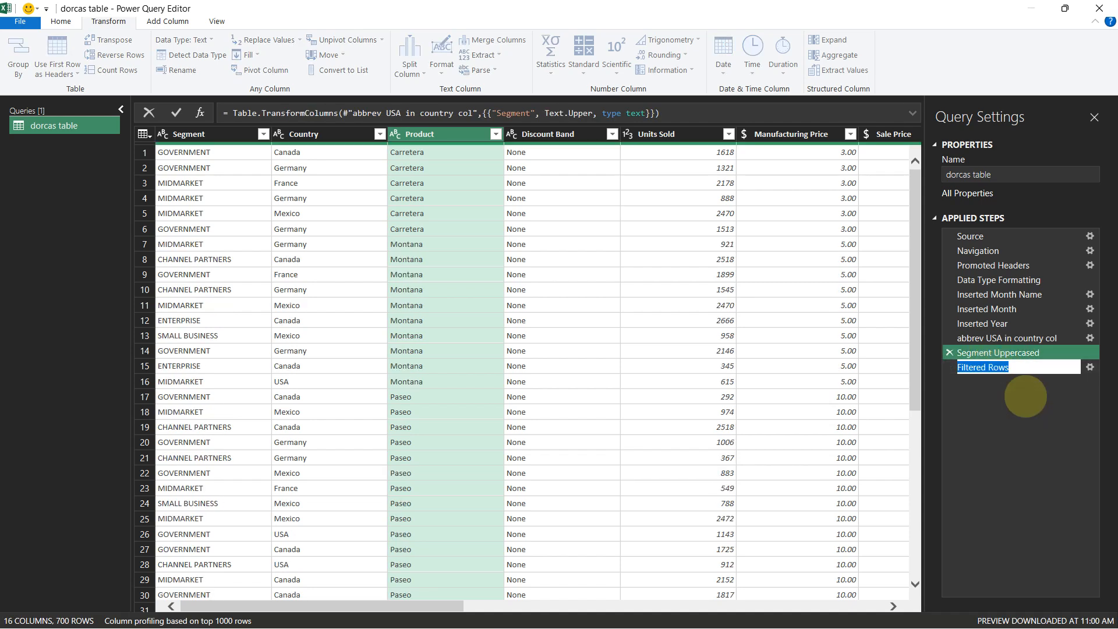
{"action": "key", "text": "End"}
{"action": "key", "text": "ctrl+shift+Left"}
{"action": "type", "text": "Montana f"}
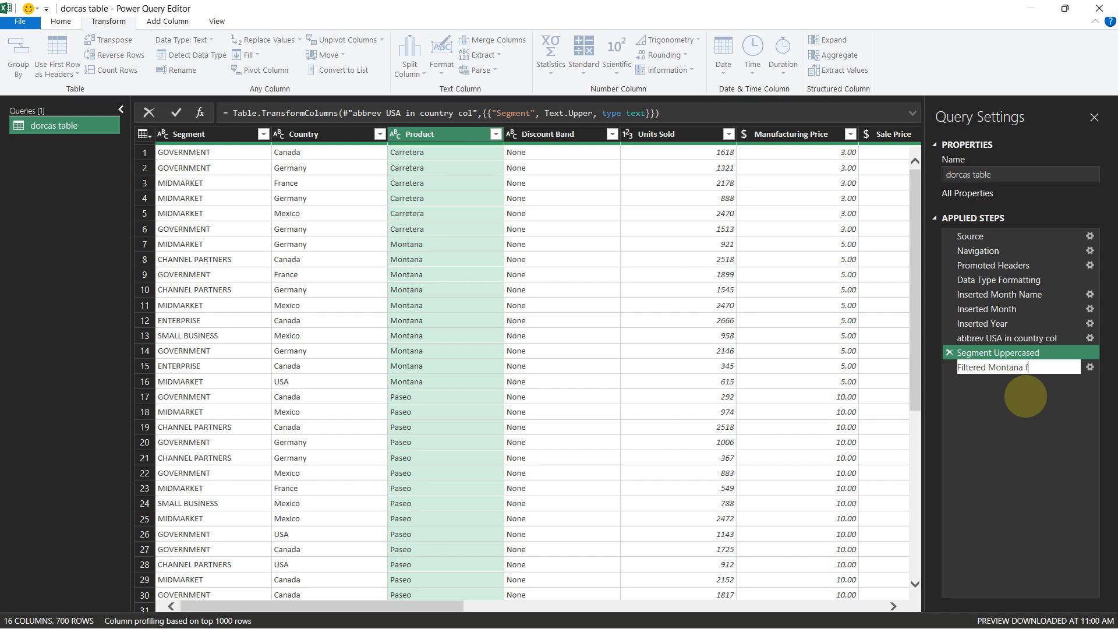
{"action": "type", "text": "rom product"}
{"action": "key", "text": "Return"}
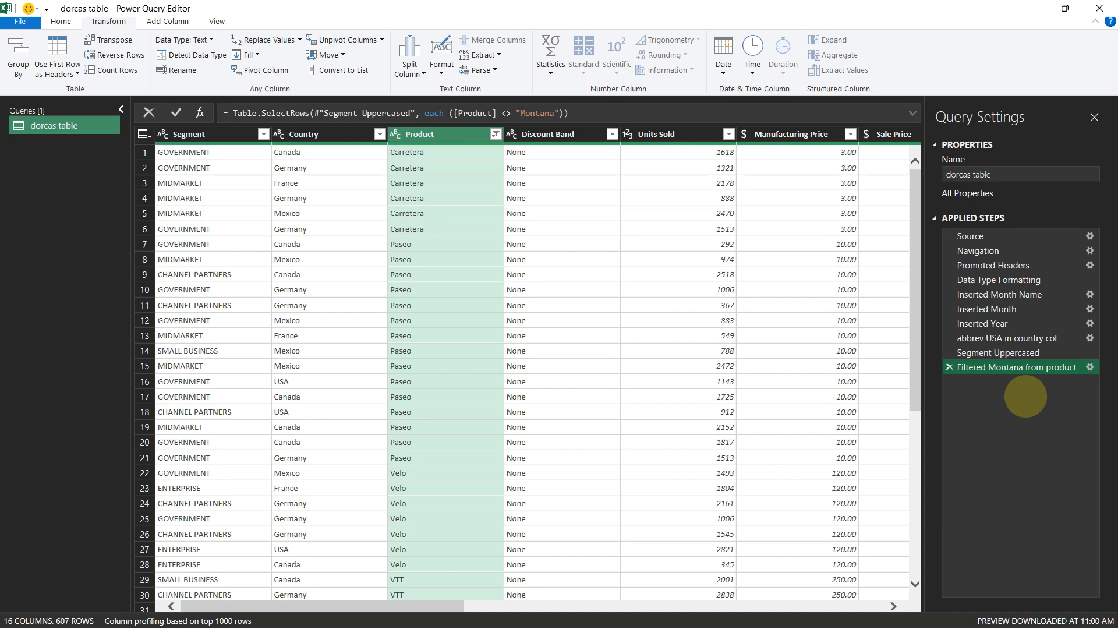
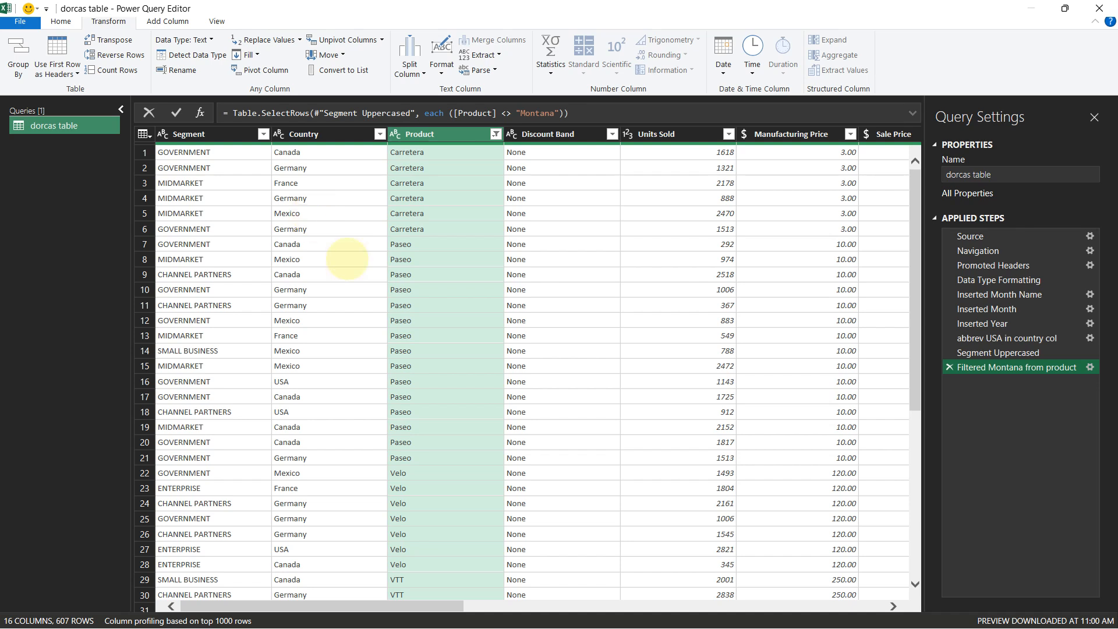
Close the Power Query Editor and load the query as a connection only
{"action": "left_click_drag", "start_coordinate": [425, 605], "coordinate": [349, 579]}
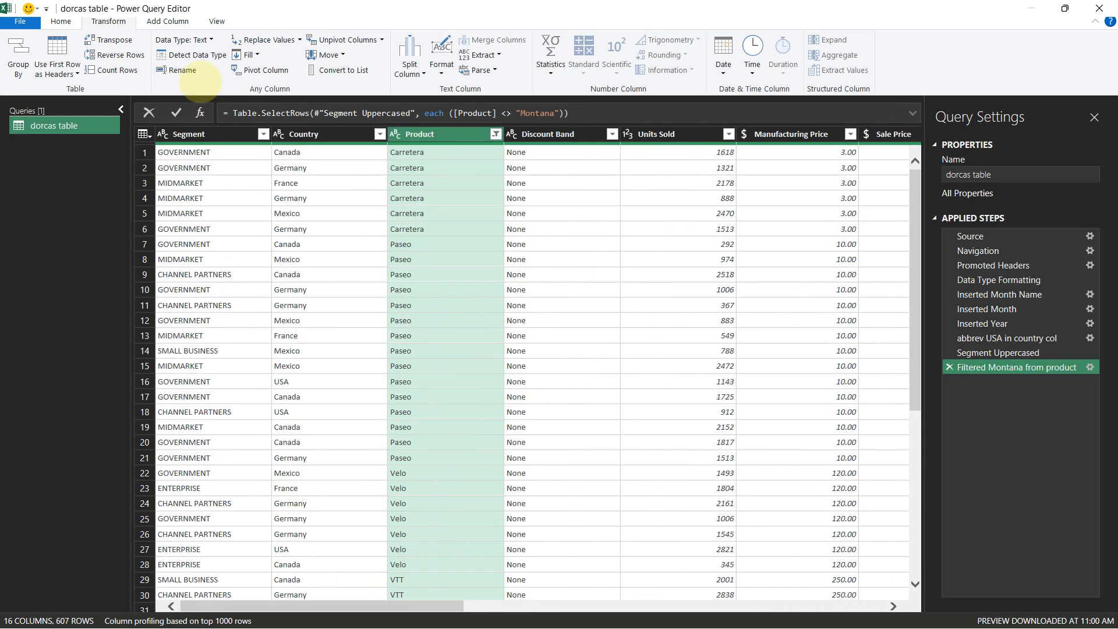
{"action": "left_click", "coordinate": [20, 22]}
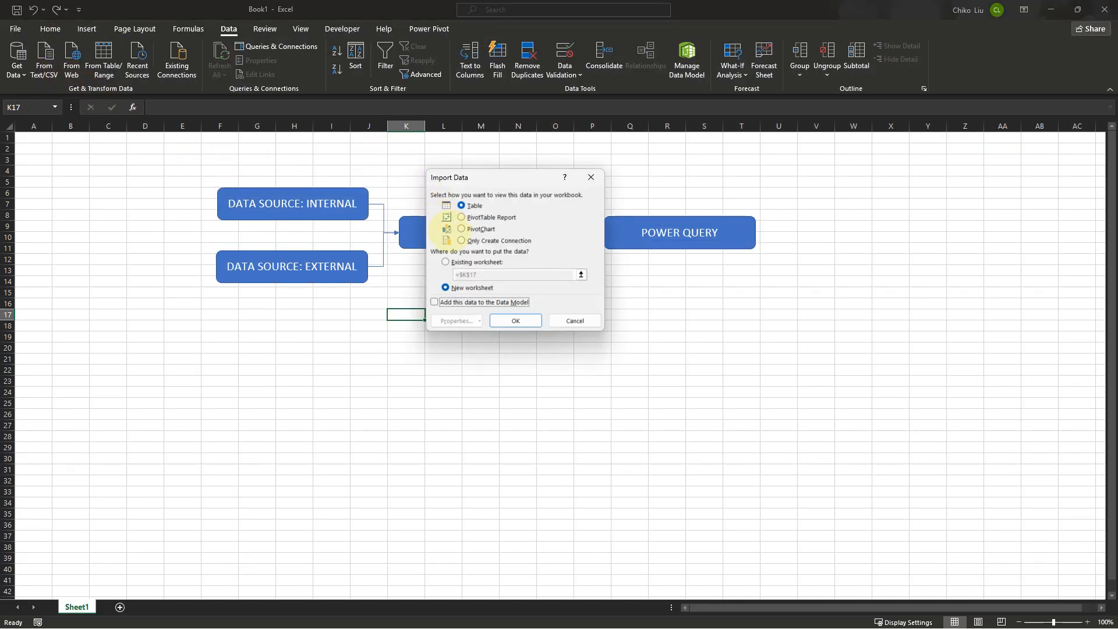
{"action": "left_click", "coordinate": [480, 240]}
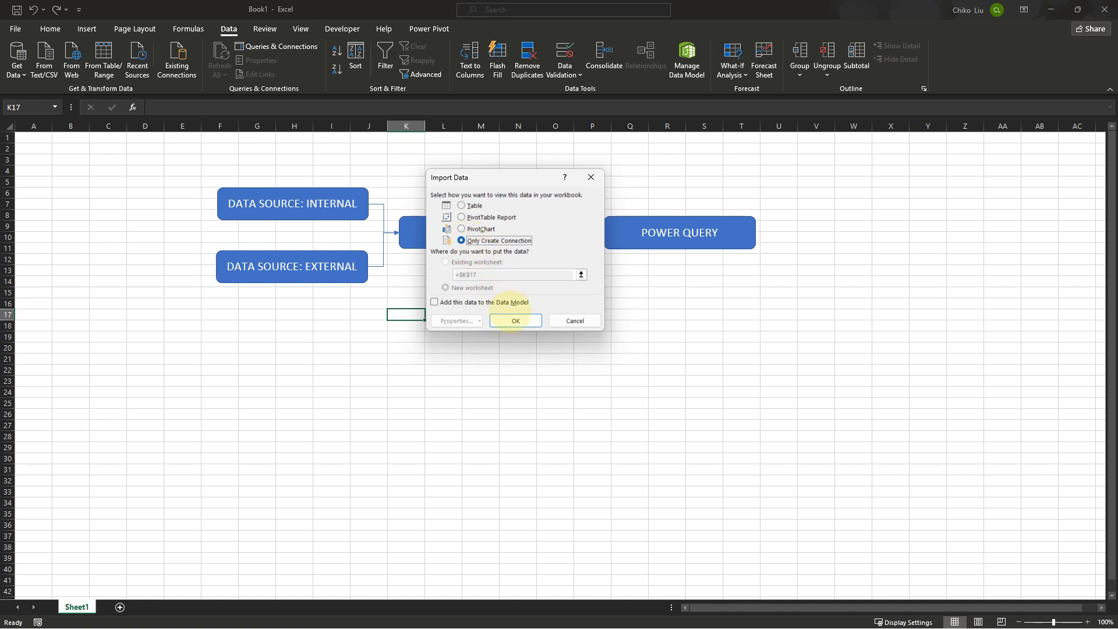
{"action": "left_click", "coordinate": [515, 321]}
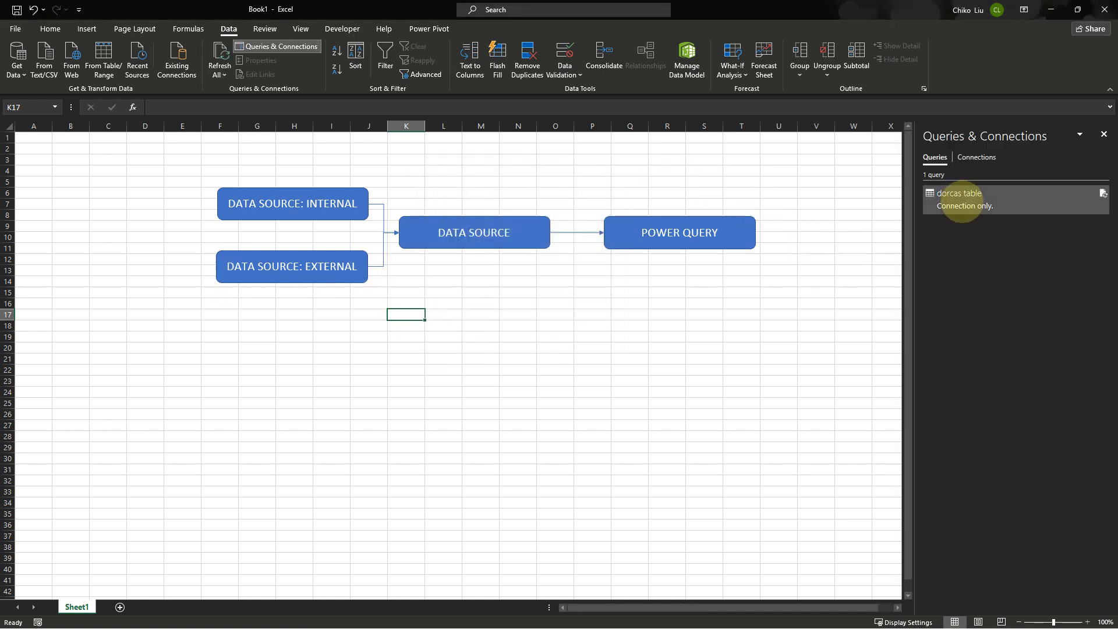
{"action": "right_click", "coordinate": [960, 202]}
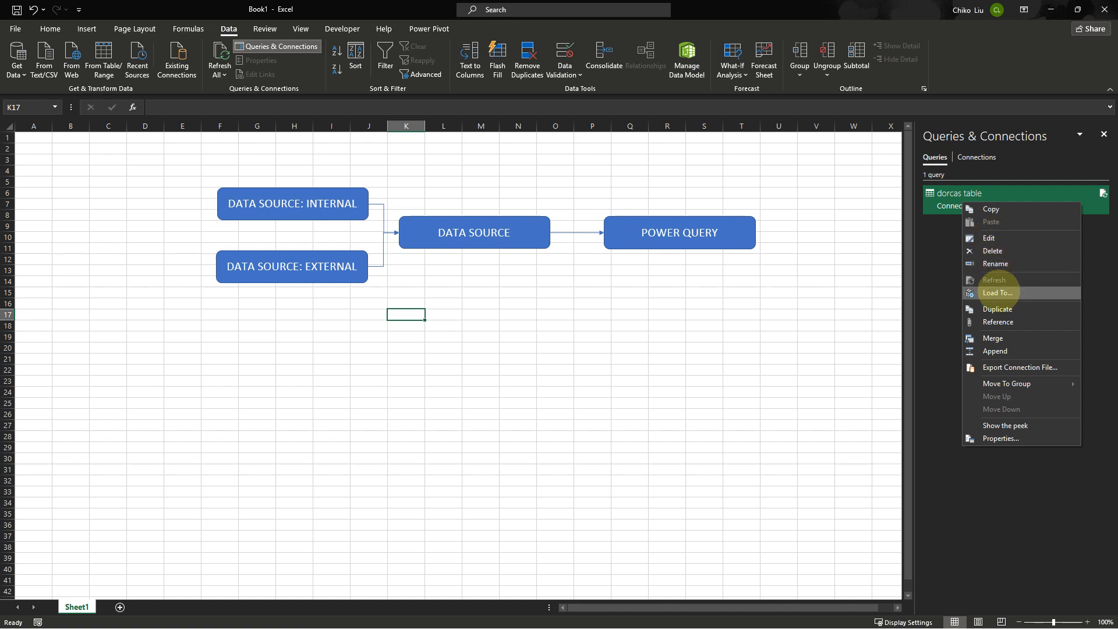
{"action": "left_click", "coordinate": [997, 292]}
{"action": "left_click", "coordinate": [469, 205]}
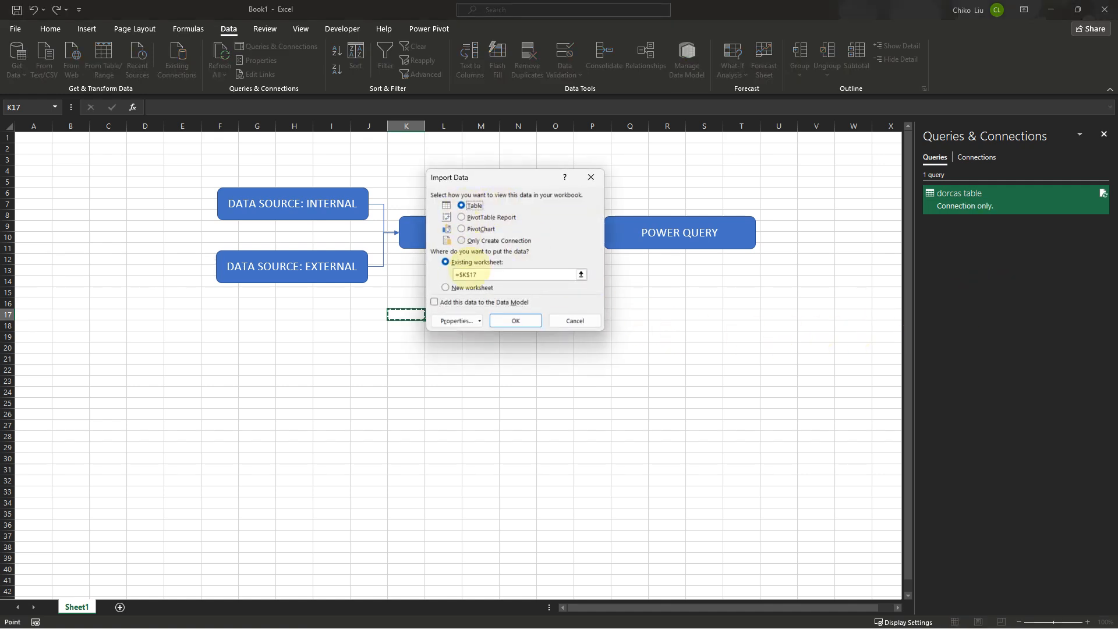
{"action": "left_click", "coordinate": [447, 288]}
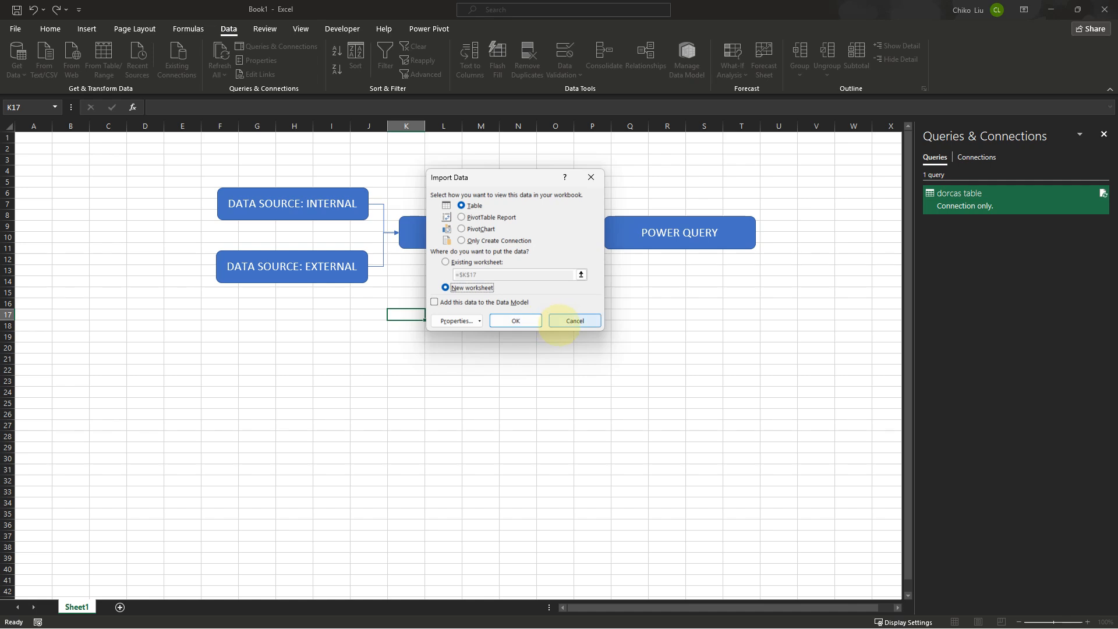
{"action": "left_click", "coordinate": [574, 321]}
Open the query in the Power Query Editor, rename it to financials, and close and load it
{"action": "right_click", "coordinate": [967, 203]}
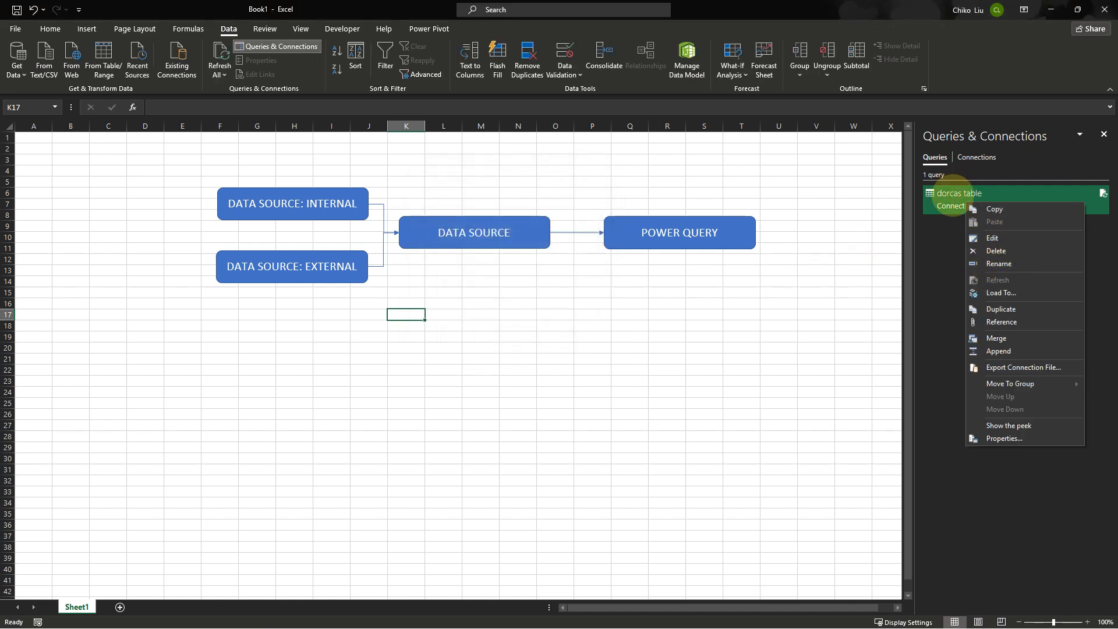
{"action": "right_click", "coordinate": [953, 198]}
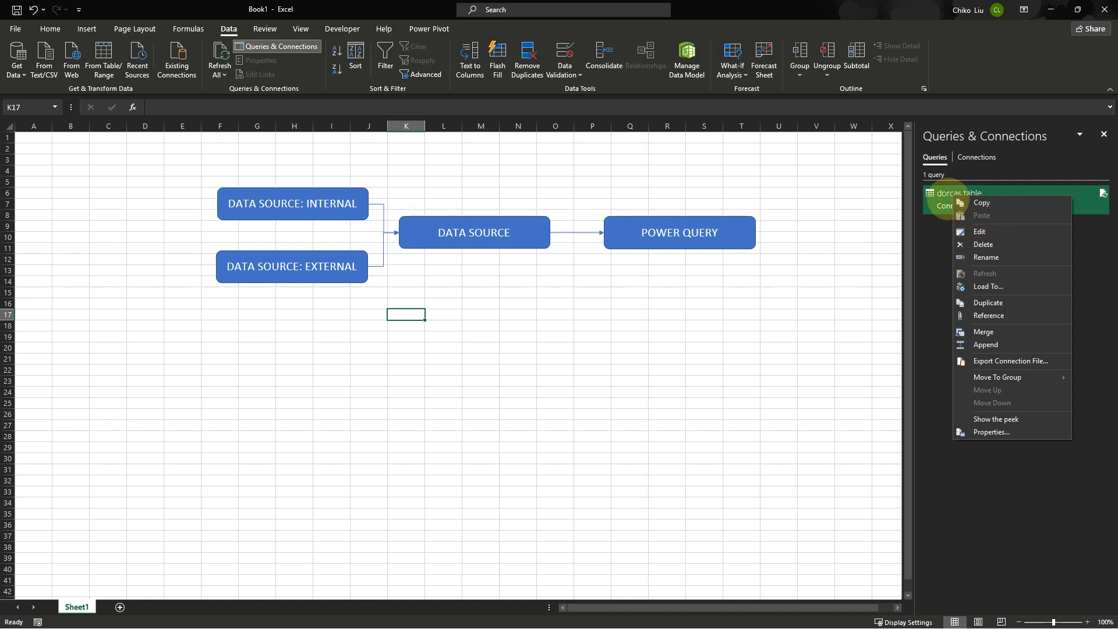
{"action": "left_click", "coordinate": [979, 230]}
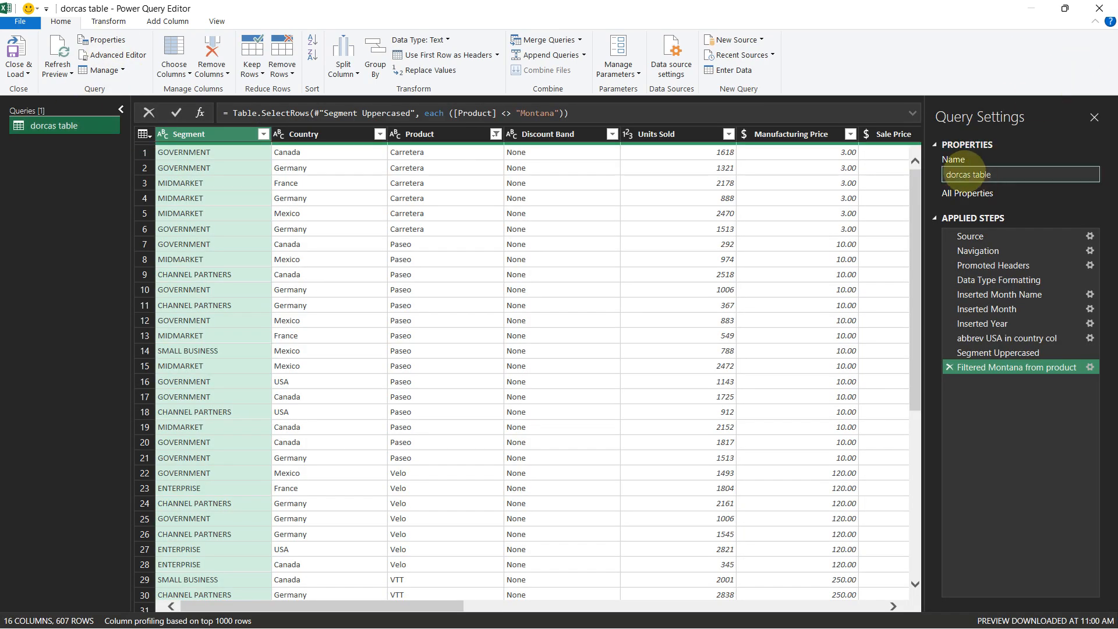
{"action": "left_click_drag", "start_coordinate": [993, 173], "coordinate": [930, 175]}
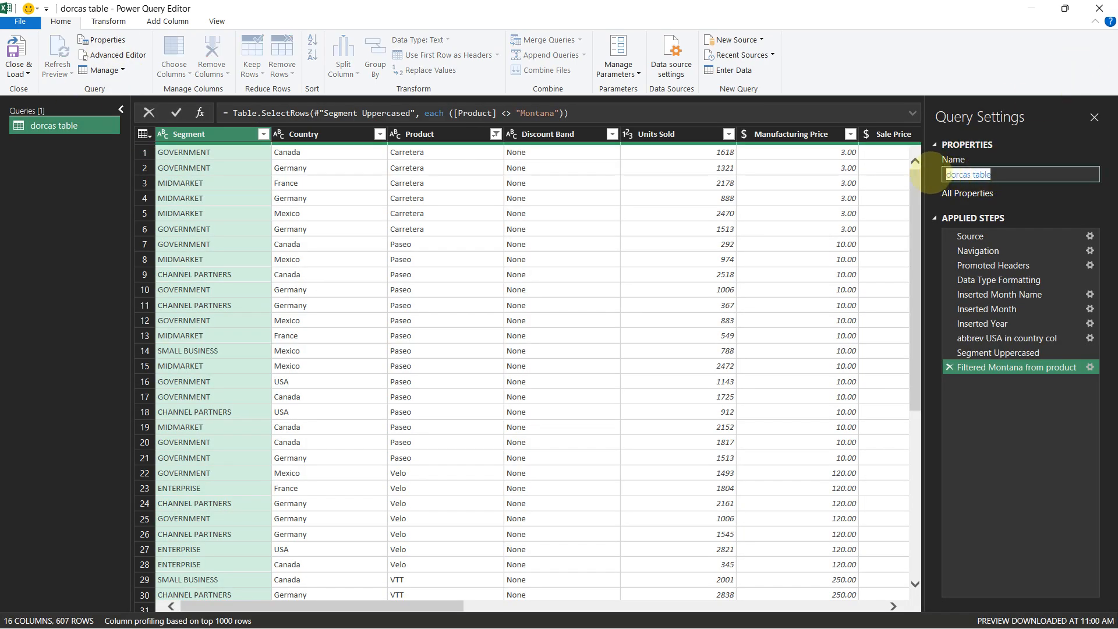
{"action": "type", "text": "financials"}
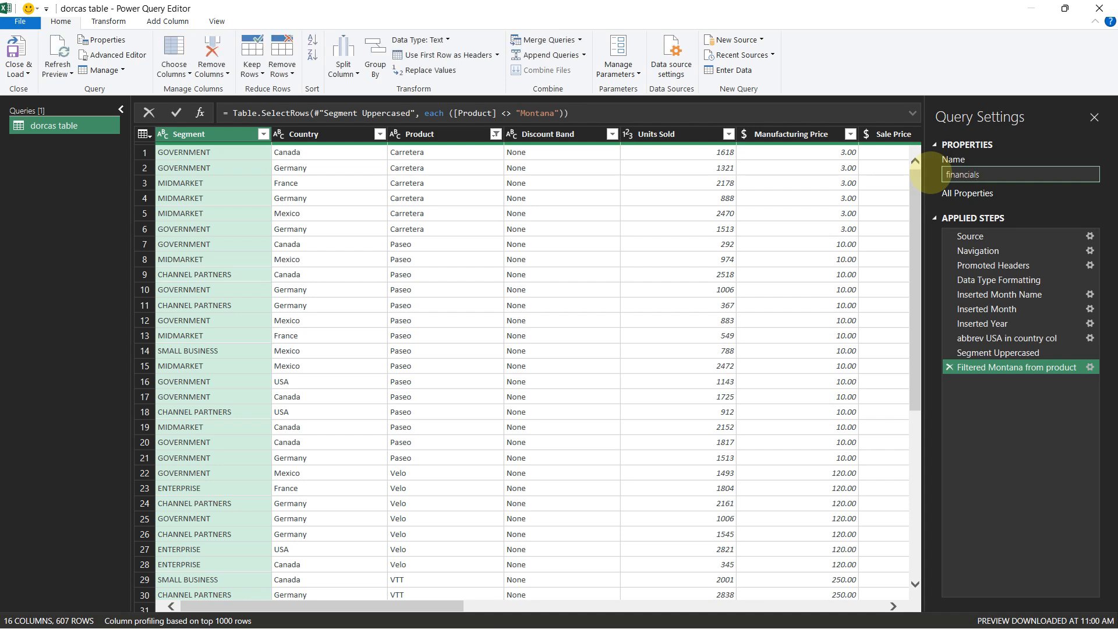
{"action": "key", "text": "Return"}
{"action": "left_click", "coordinate": [17, 56]}
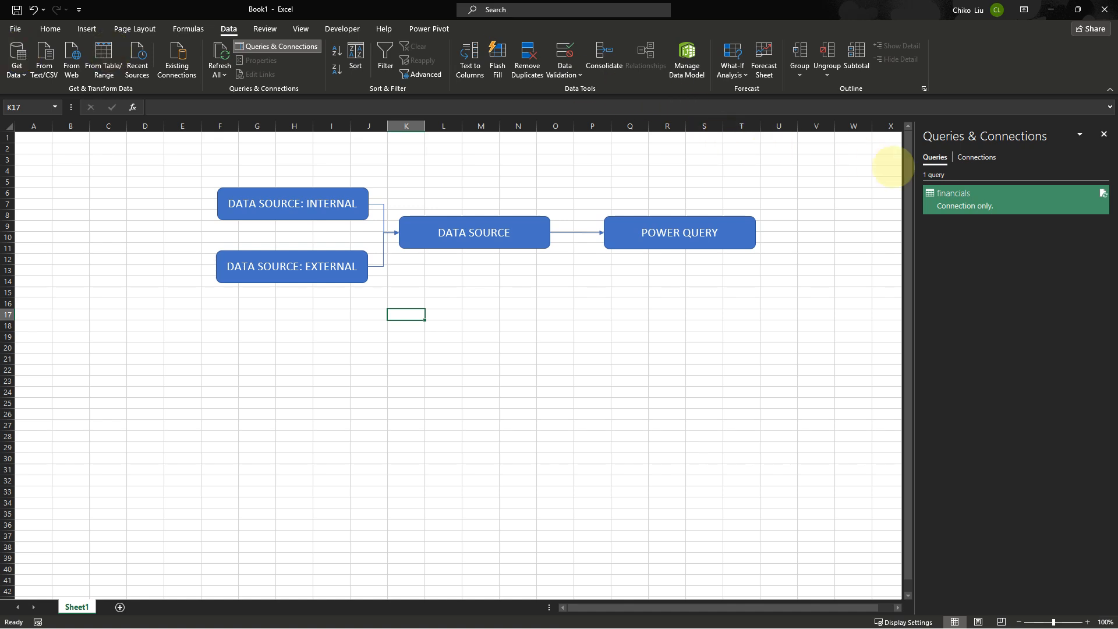
Load the financials query as a table on a new worksheet
{"action": "right_click", "coordinate": [945, 200]}
{"action": "left_click", "coordinate": [966, 289]}
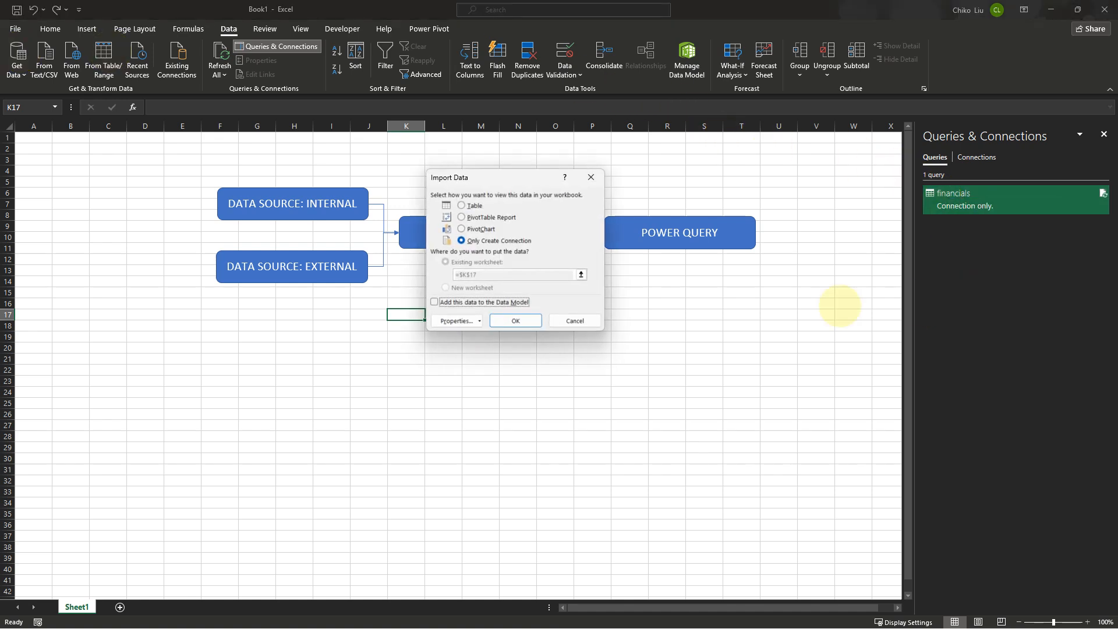
{"action": "left_click", "coordinate": [473, 206]}
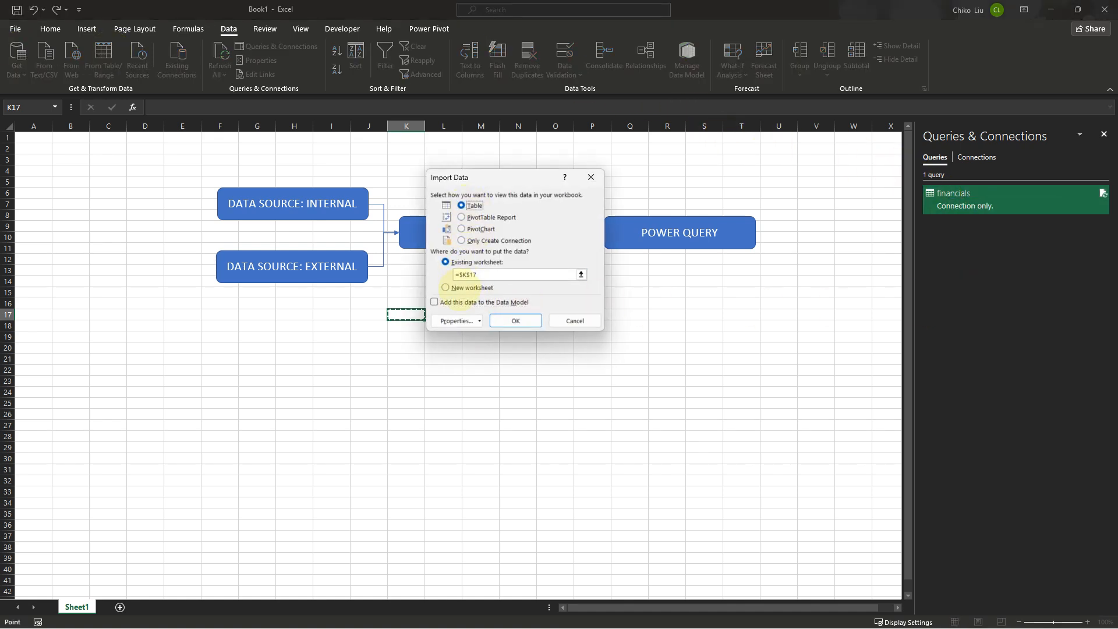
{"action": "left_click", "coordinate": [446, 288]}
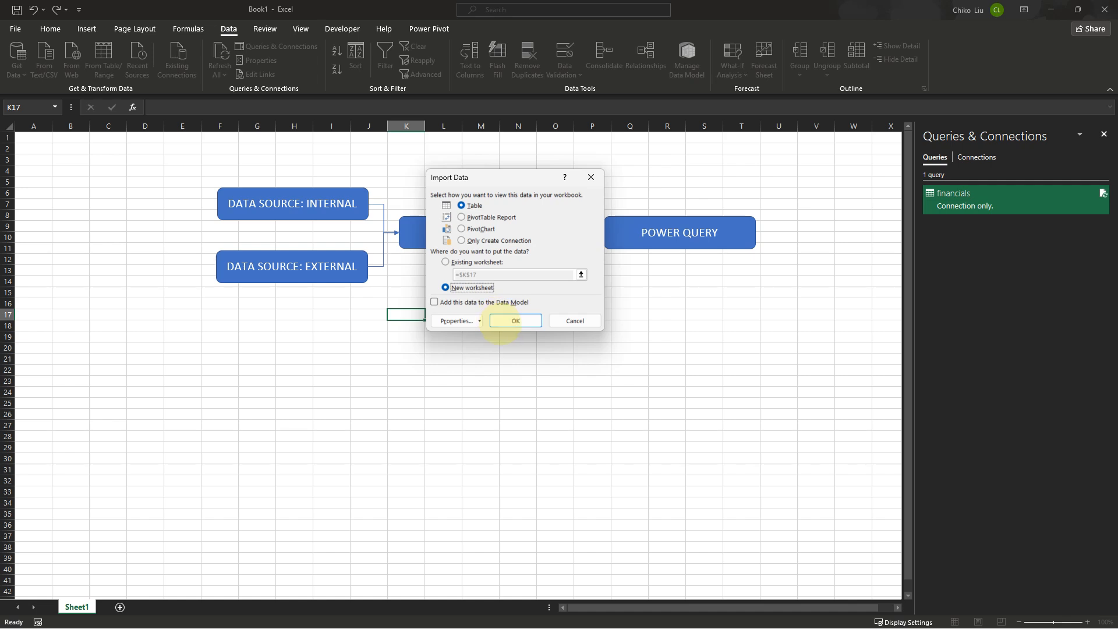
{"action": "left_click", "coordinate": [502, 322]}
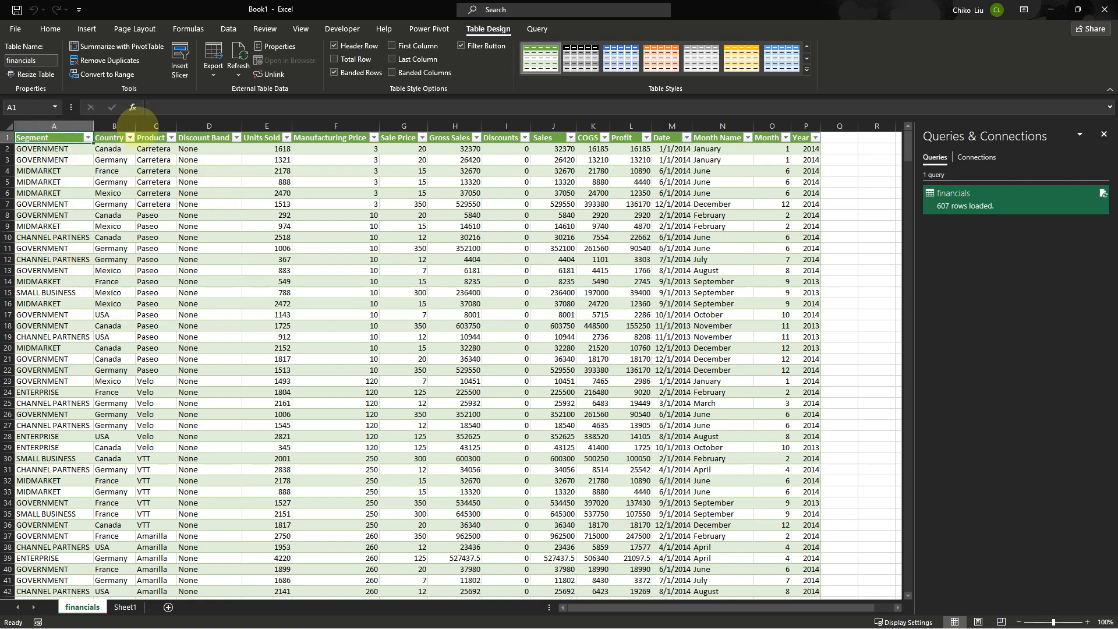
Insert a Country slicer for the financials table
{"action": "left_click", "coordinate": [122, 607]}
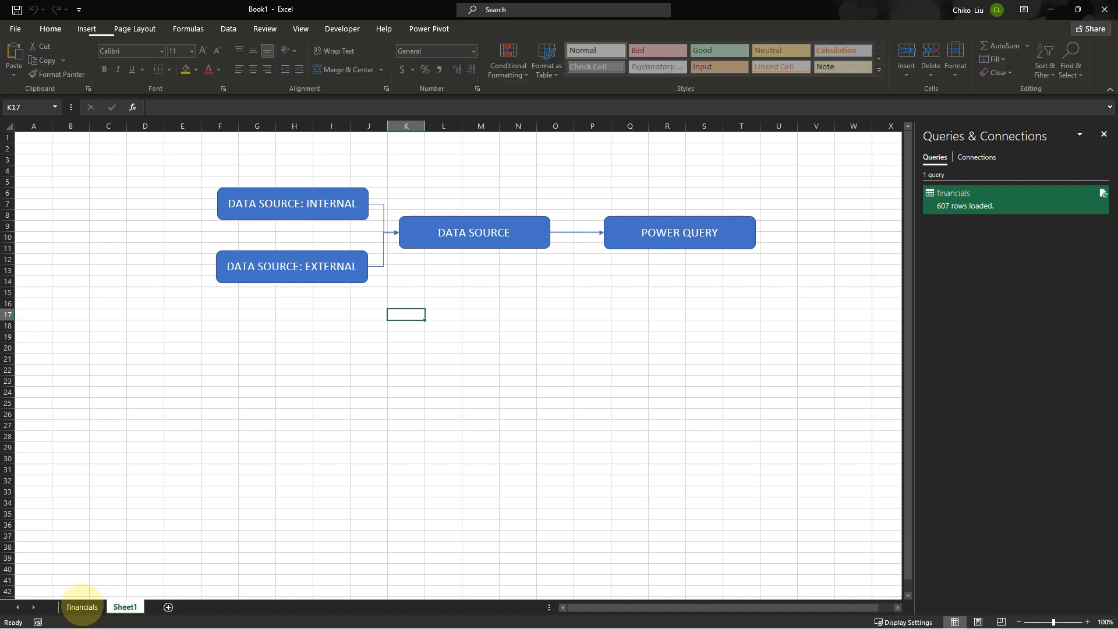
{"action": "left_click", "coordinate": [81, 607]}
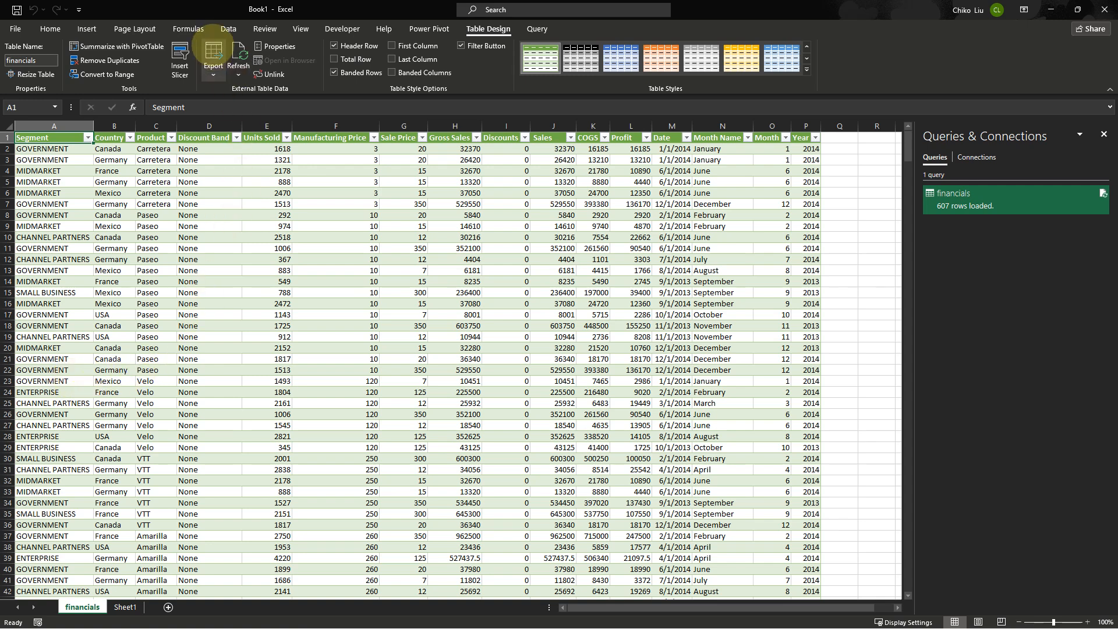
{"action": "left_click", "coordinate": [84, 192]}
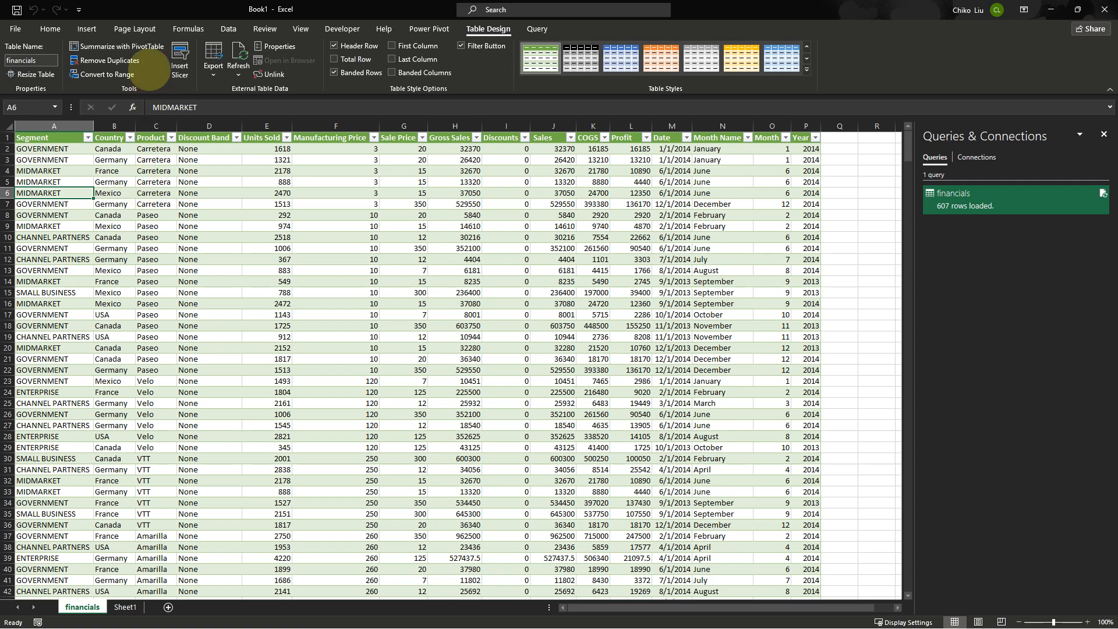
{"action": "left_click", "coordinate": [180, 57]}
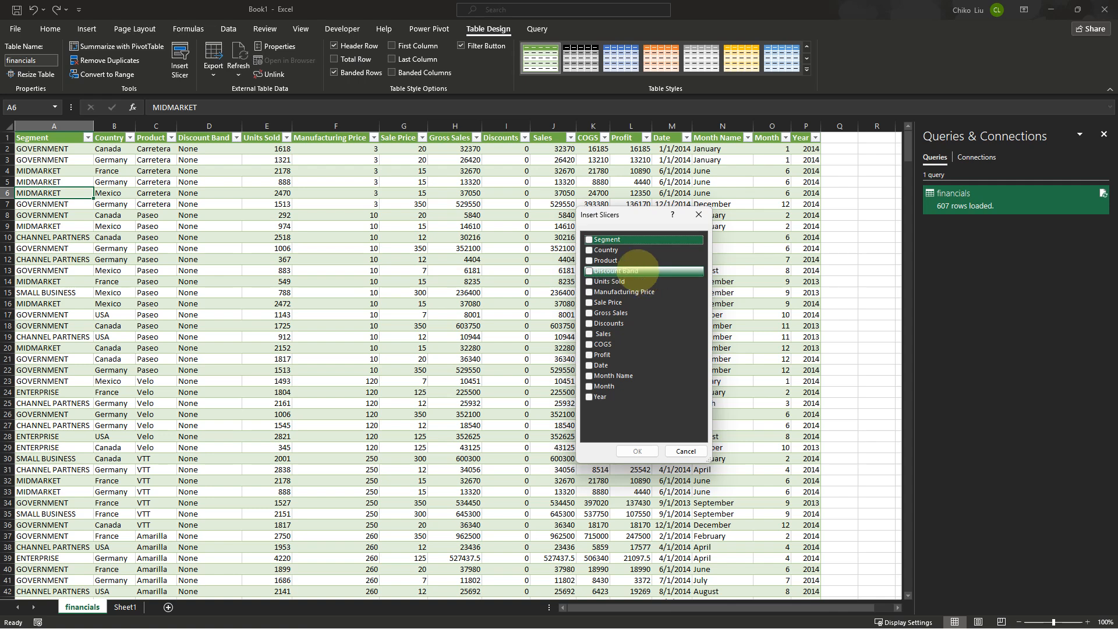
{"action": "left_click", "coordinate": [589, 250]}
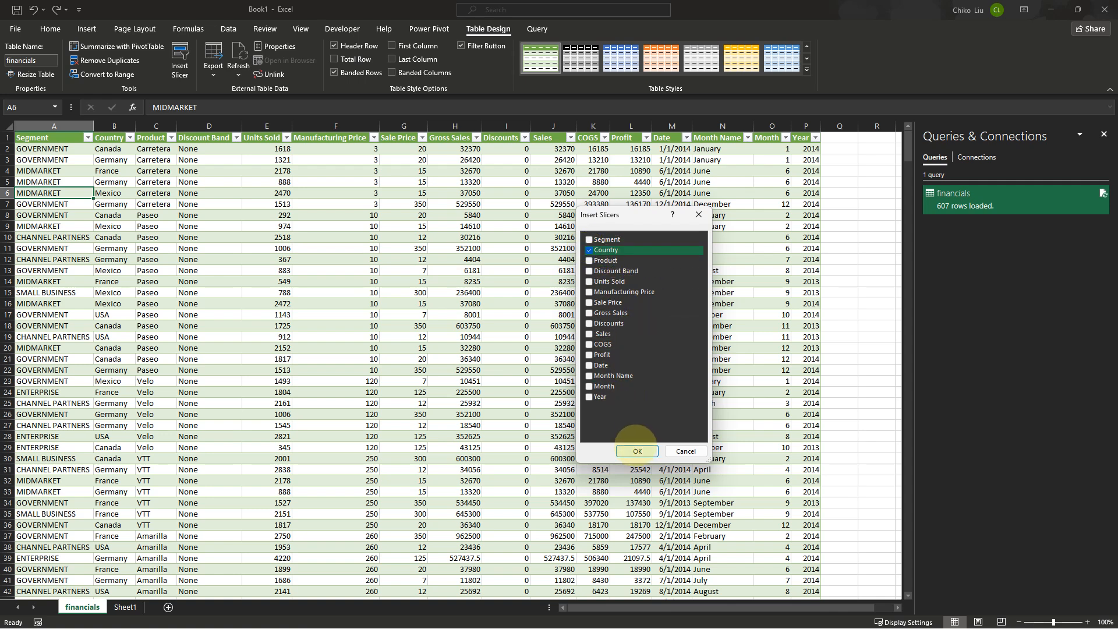
{"action": "left_click", "coordinate": [637, 451]}
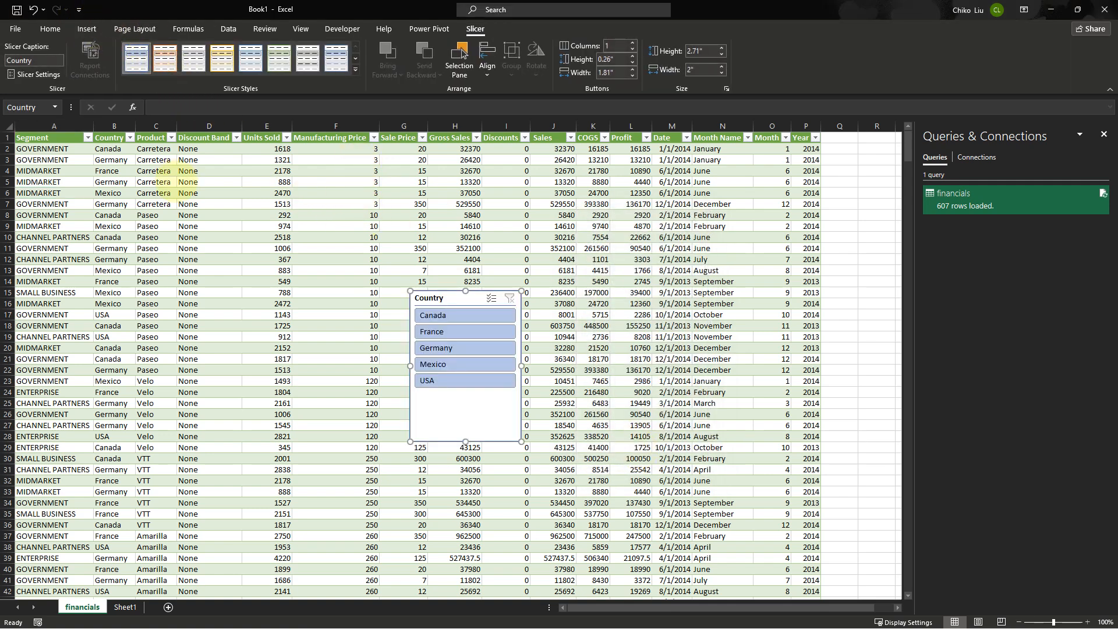
Insert a Year slicer for the table and move it beside the data
{"action": "left_click", "coordinate": [156, 182]}
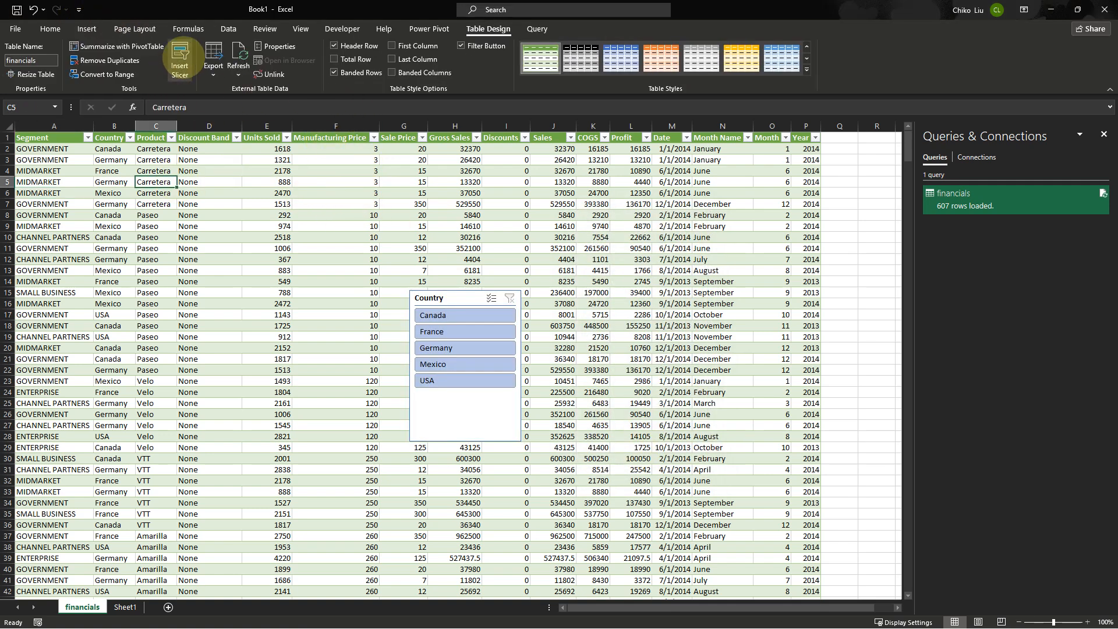
{"action": "left_click", "coordinate": [180, 58]}
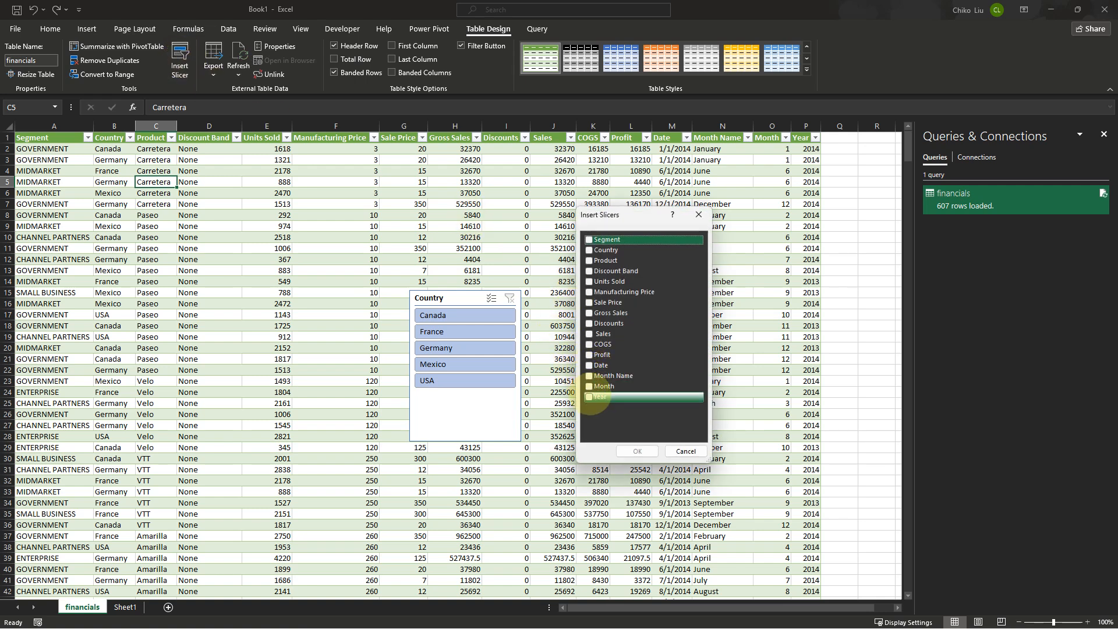
{"action": "left_click", "coordinate": [590, 396]}
{"action": "left_click", "coordinate": [637, 451]}
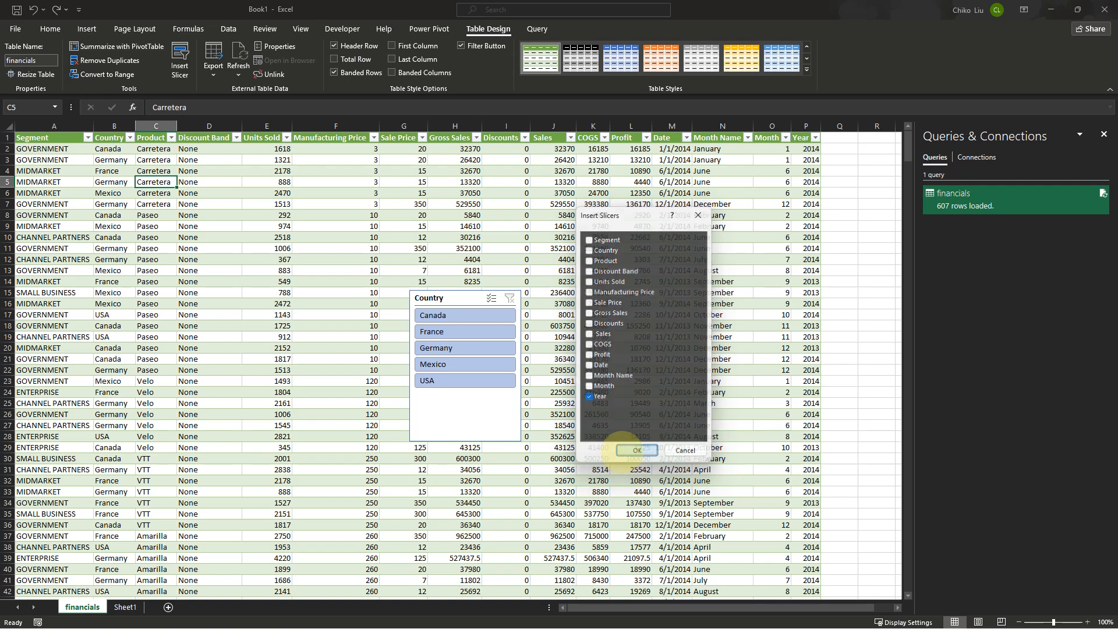
{"action": "left_click_drag", "start_coordinate": [456, 289], "coordinate": [855, 195]}
Shrink the Year slicer's height and filter the table to 2014
{"action": "left_click", "coordinate": [847, 211]}
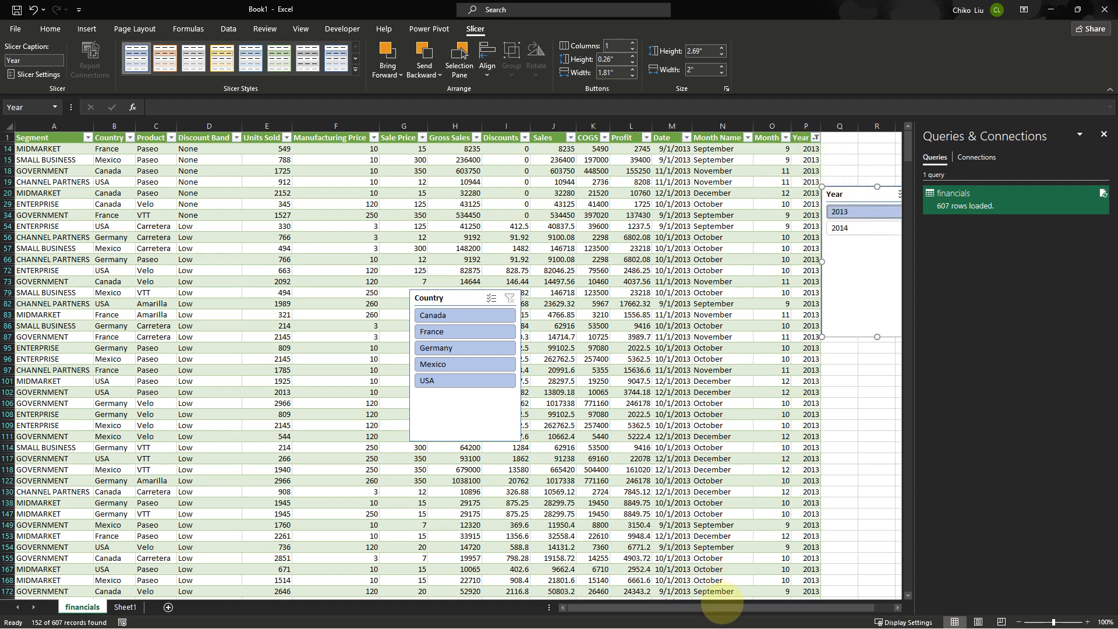
{"action": "left_click_drag", "start_coordinate": [738, 607], "coordinate": [760, 608]}
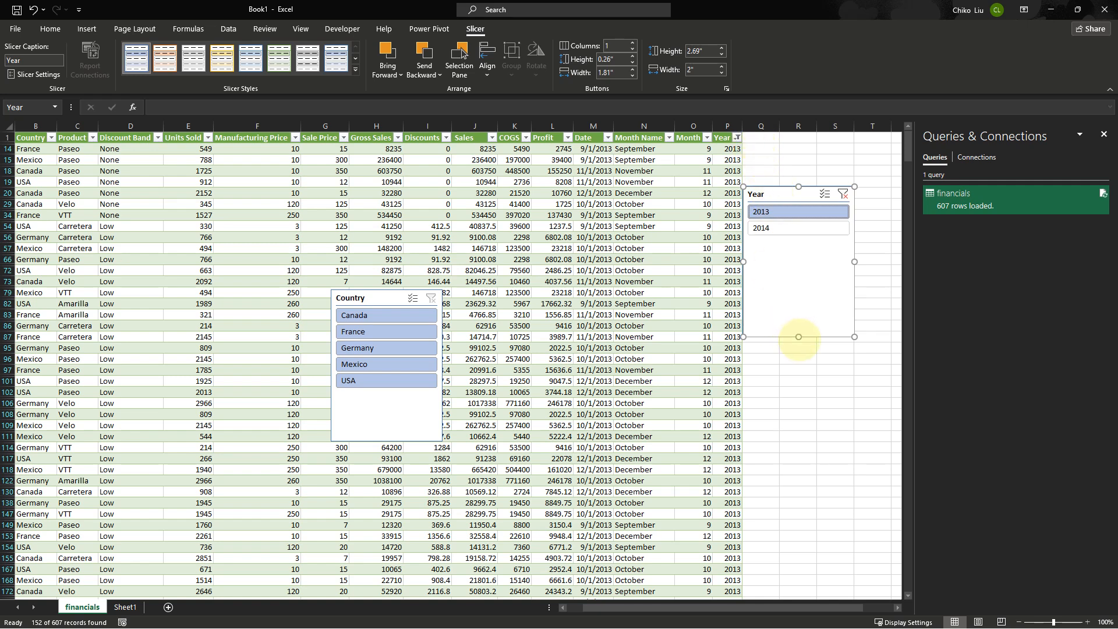
{"action": "left_click_drag", "start_coordinate": [798, 337], "coordinate": [799, 242]}
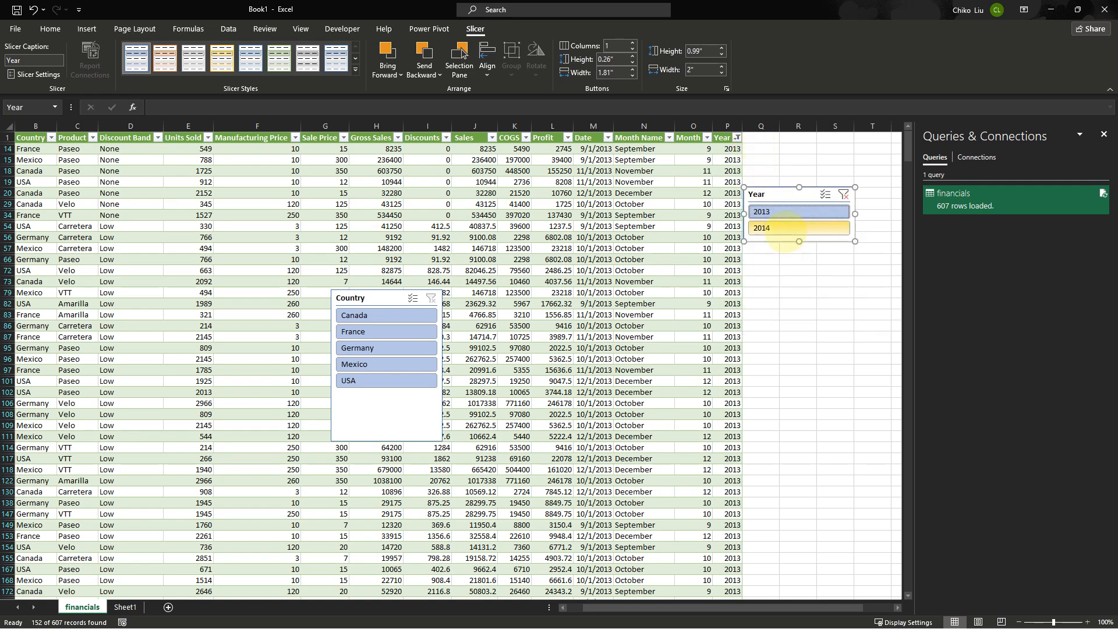
{"action": "left_click", "coordinate": [789, 228]}
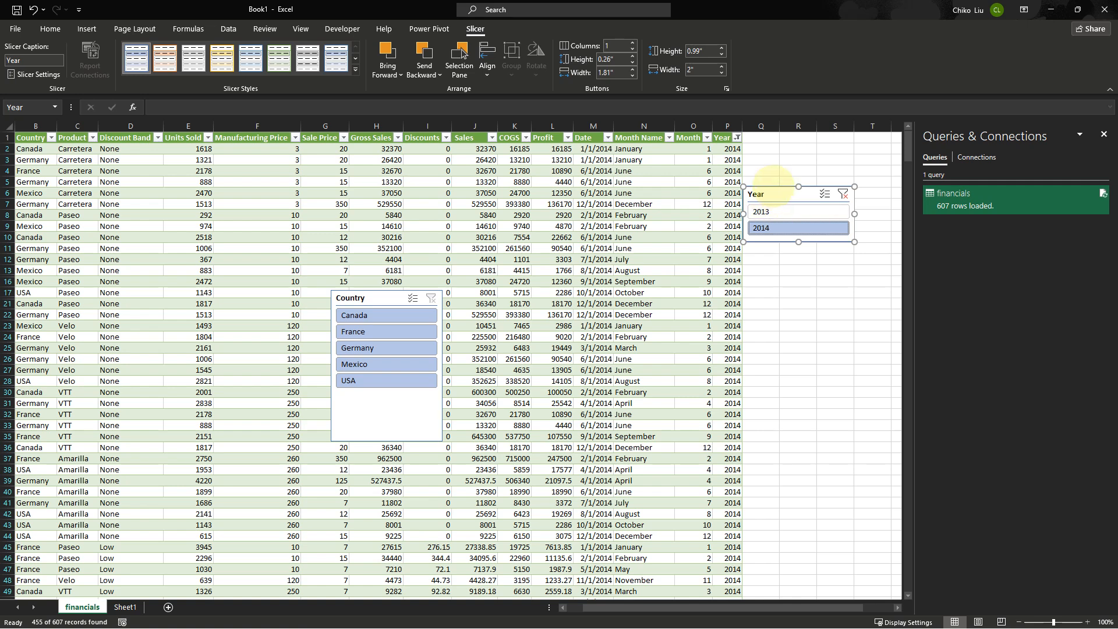
Move the Year slicer to the top, set it to 2 columns, and reduce its height
{"action": "left_click_drag", "start_coordinate": [774, 181], "coordinate": [778, 134]}
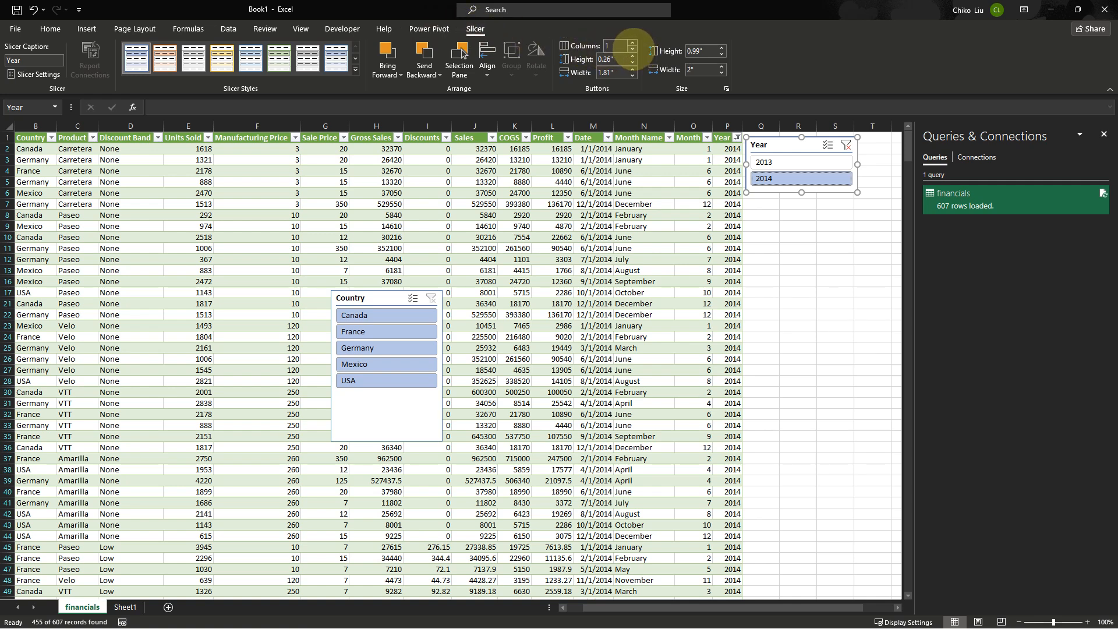
{"action": "left_click", "coordinate": [633, 42]}
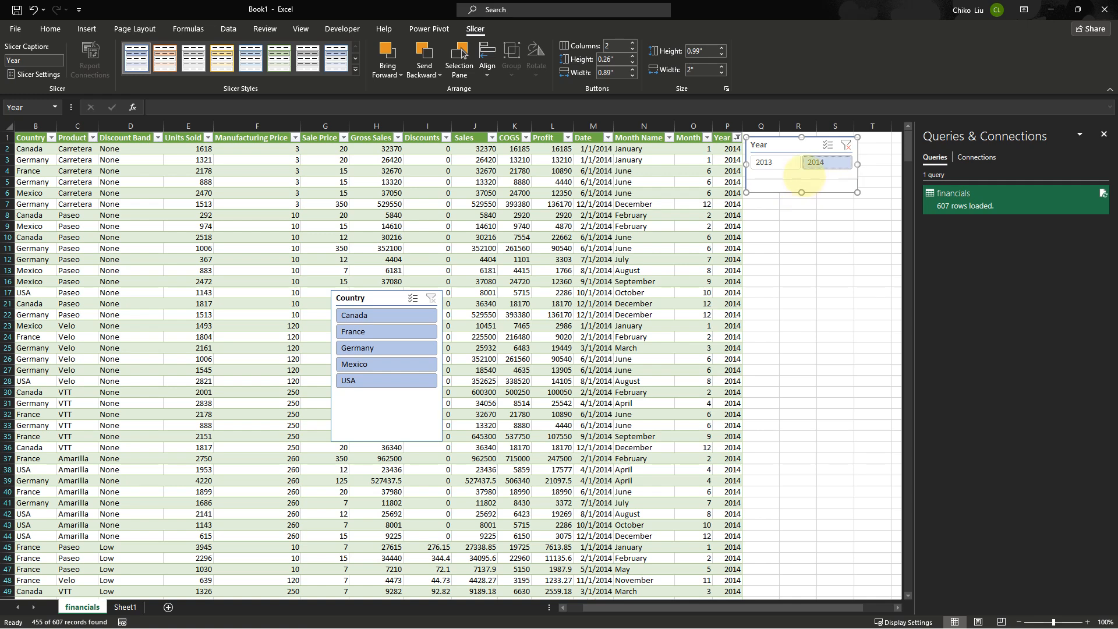
{"action": "left_click_drag", "start_coordinate": [802, 192], "coordinate": [802, 174]}
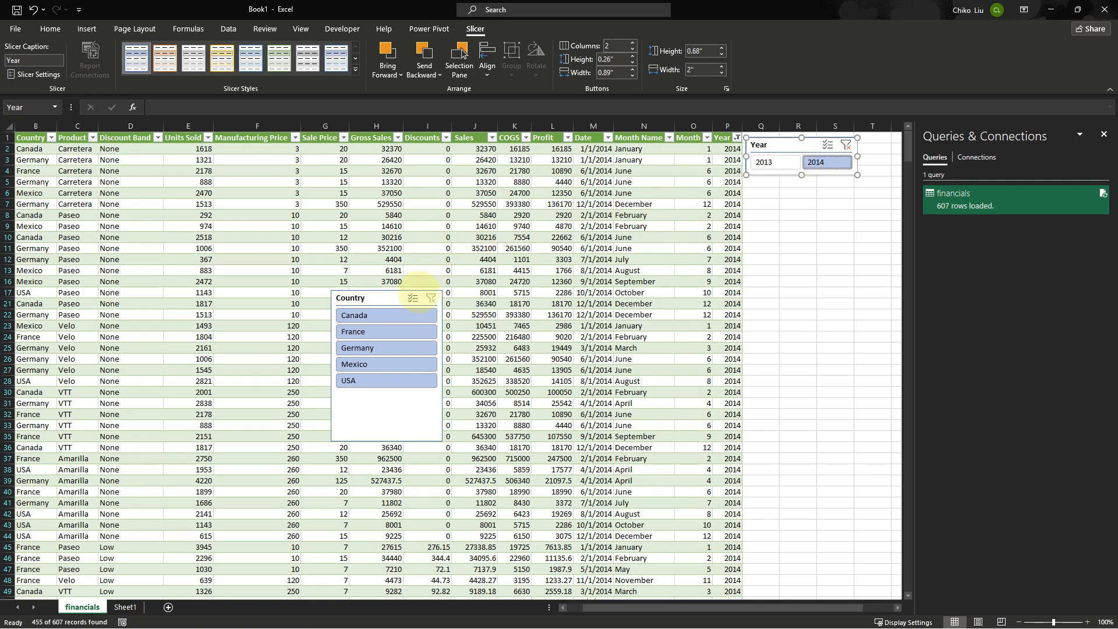
Move the Country slicer directly below the Year slicer
{"action": "left_click", "coordinate": [398, 294]}
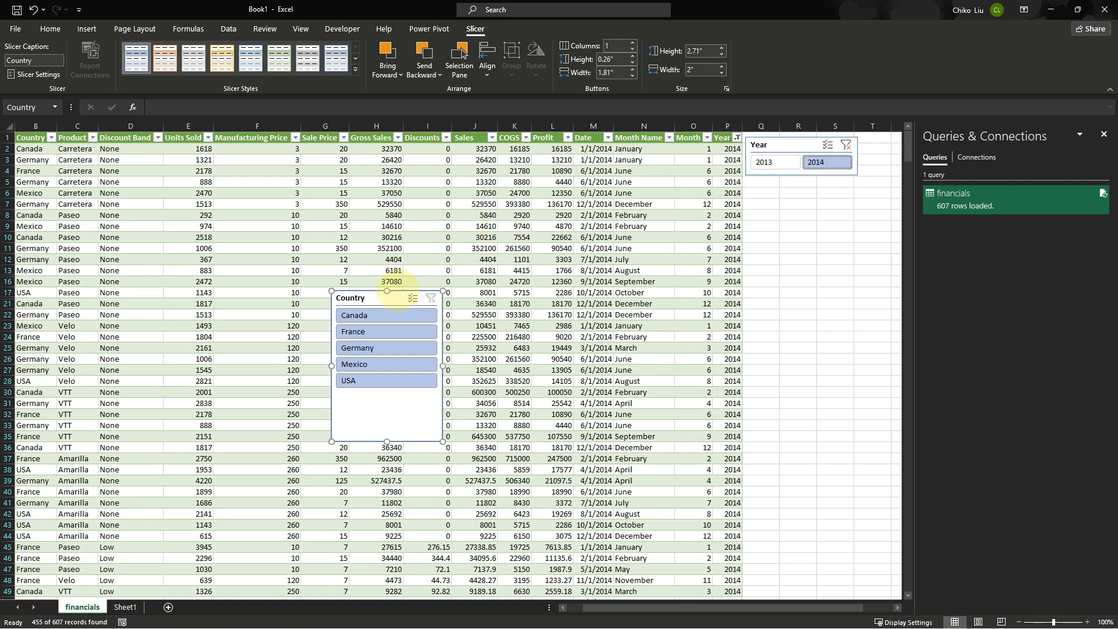
{"action": "left_click_drag", "start_coordinate": [398, 291], "coordinate": [812, 186]}
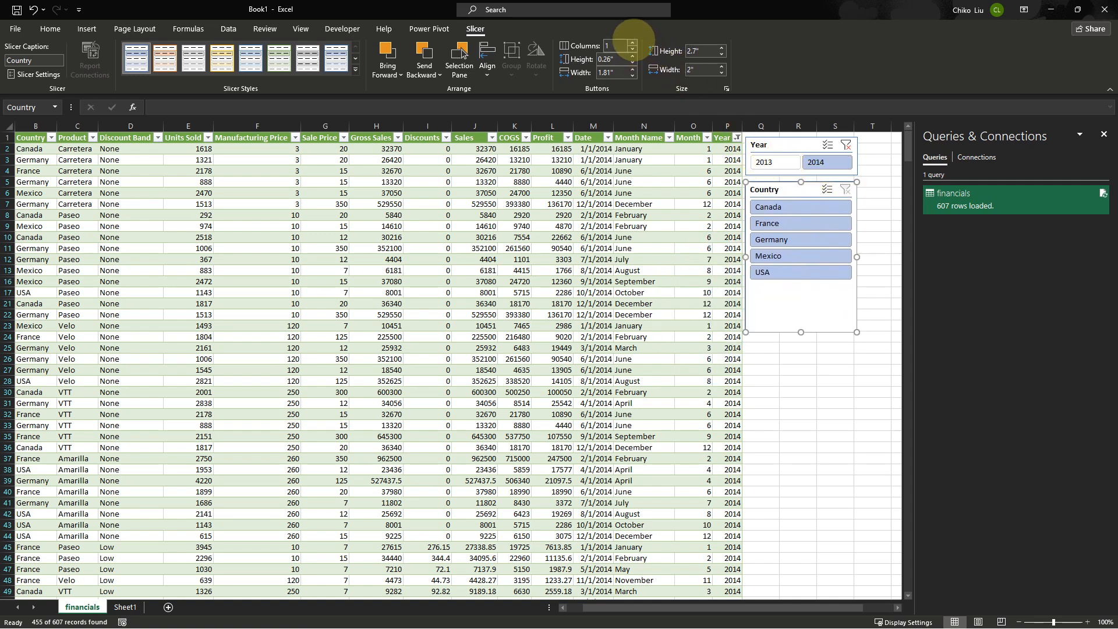
Set the Country slicer to 3 columns, widen it, and reduce its height
{"action": "left_click", "coordinate": [633, 43]}
{"action": "left_click", "coordinate": [632, 42]}
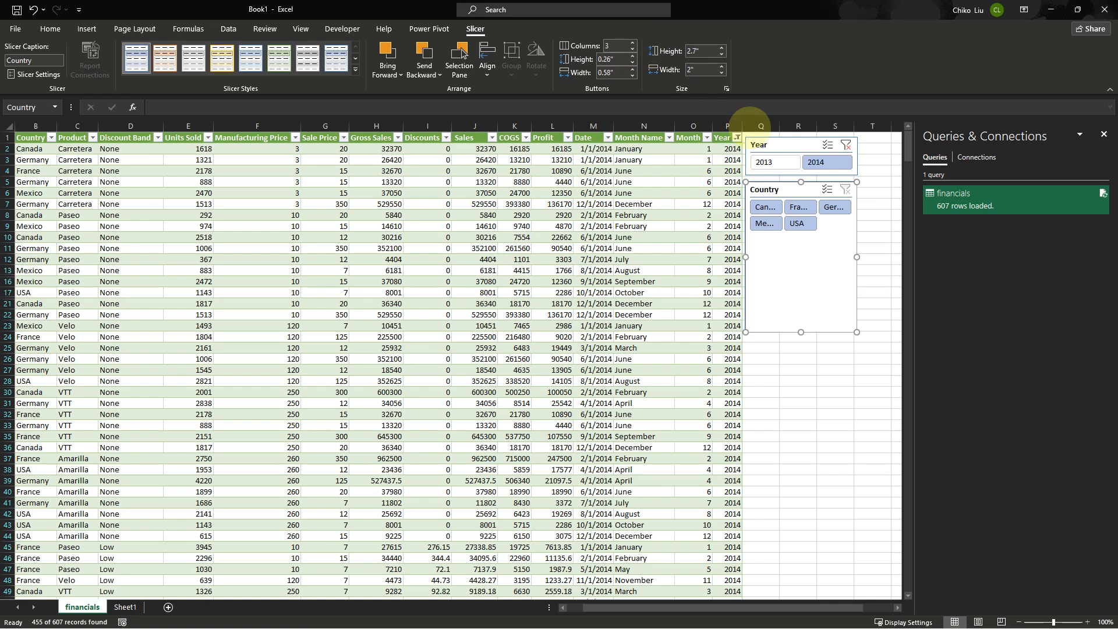
{"action": "left_click_drag", "start_coordinate": [857, 257], "coordinate": [891, 257]}
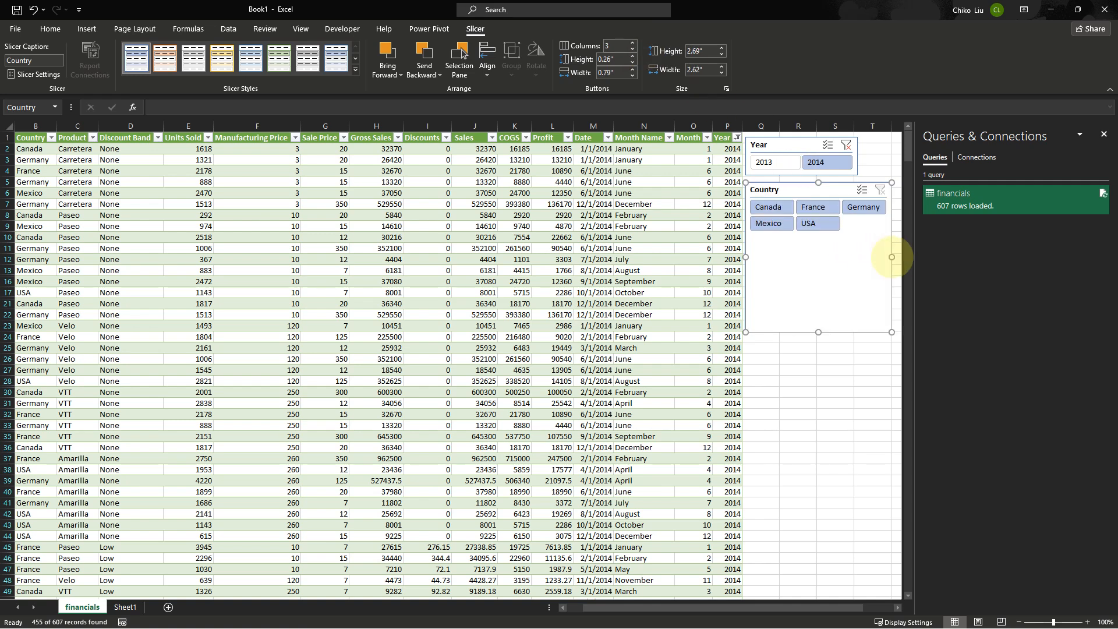
{"action": "left_click_drag", "start_coordinate": [818, 332], "coordinate": [806, 234]}
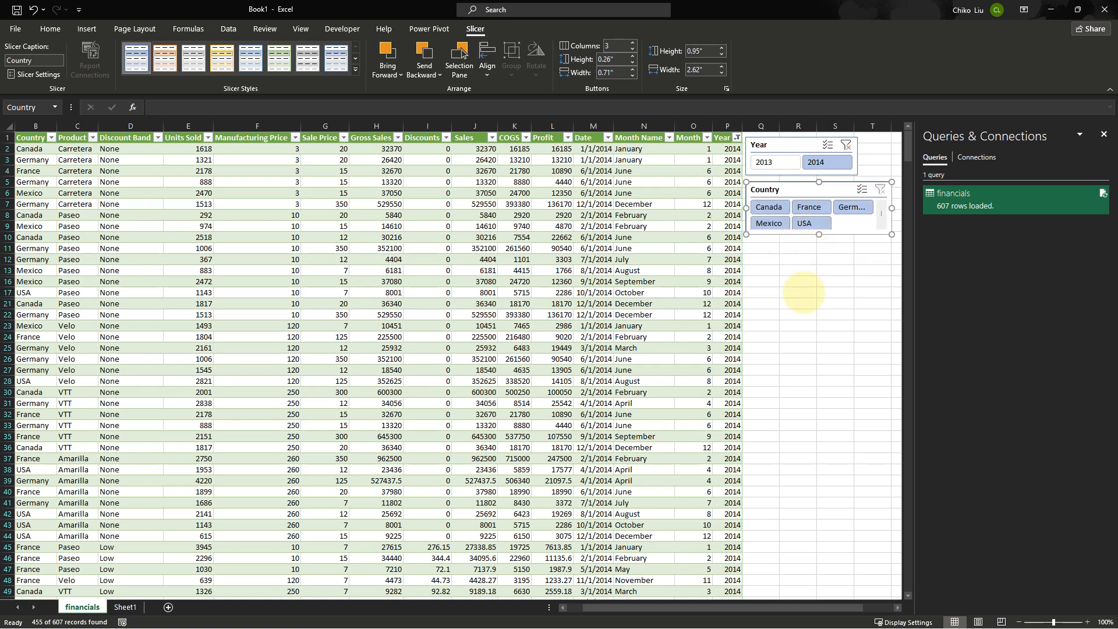
Clear the Year slicer's filter
{"action": "left_click", "coordinate": [846, 145]}
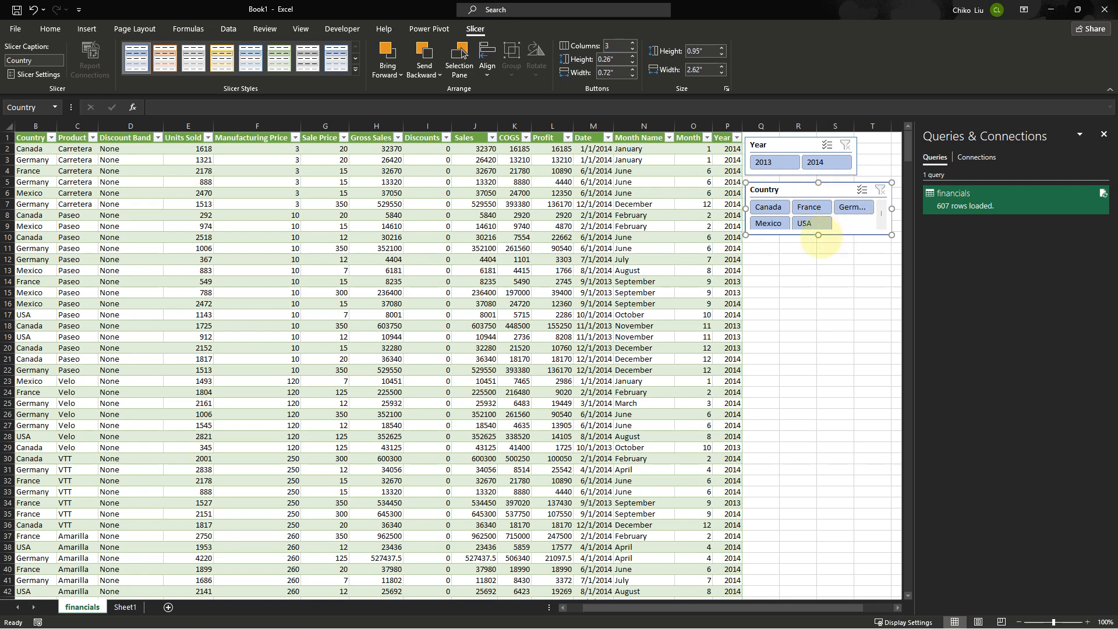
{"action": "left_click_drag", "start_coordinate": [819, 236], "coordinate": [819, 243]}
Filter the table to Germany and then Canada with the Country slicer, and clear the Country filter
{"action": "left_click", "coordinate": [874, 210]}
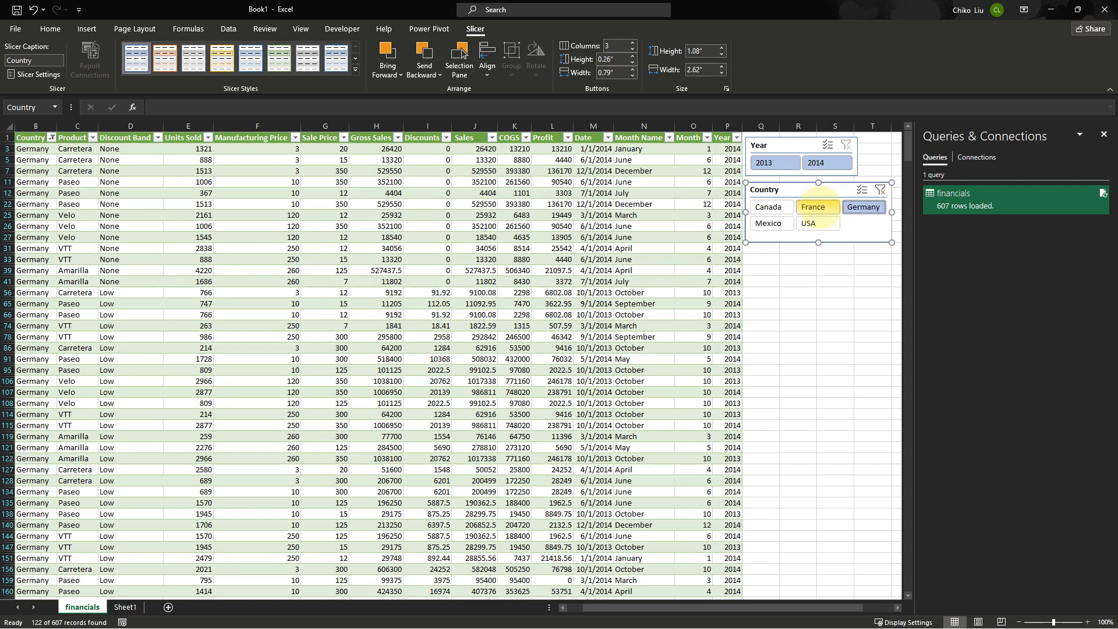
{"action": "left_click", "coordinate": [768, 206]}
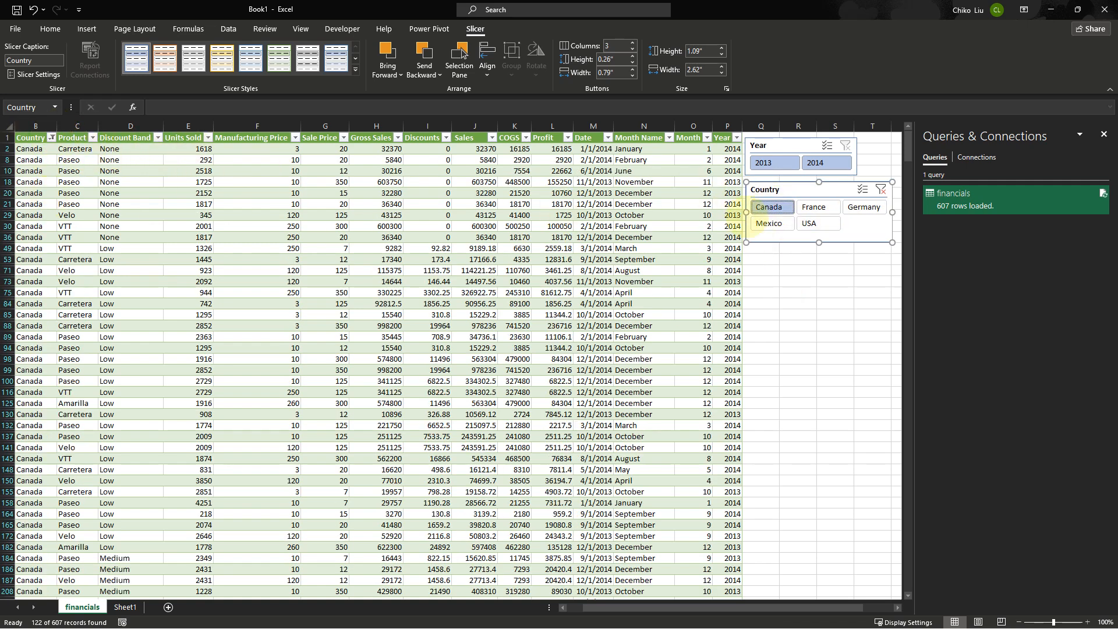
{"action": "left_click_drag", "start_coordinate": [760, 225], "coordinate": [760, 225]}
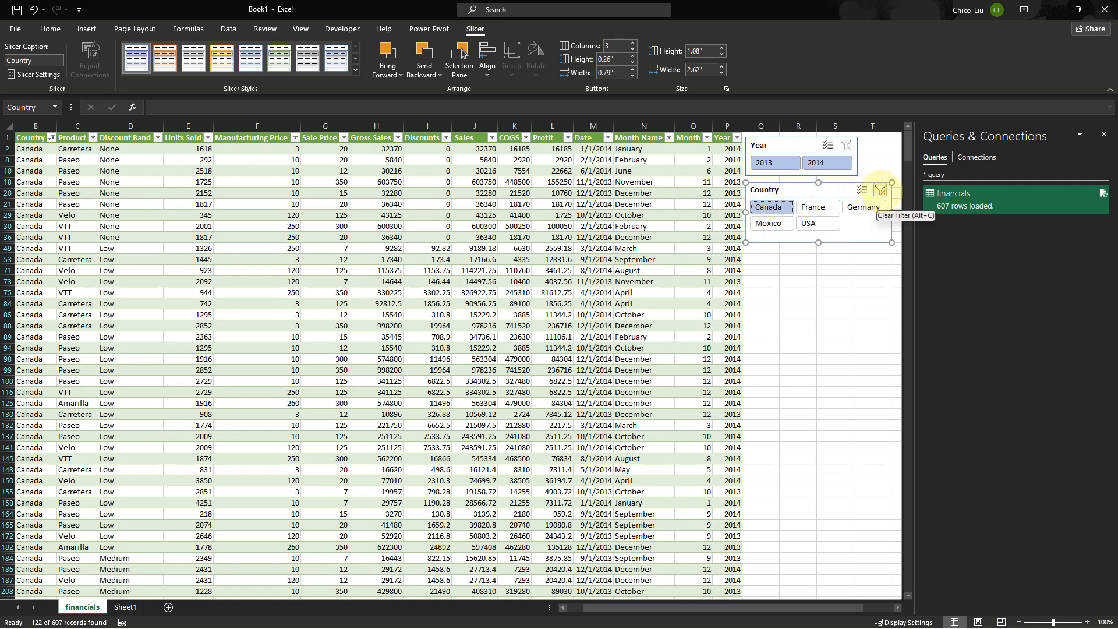
{"action": "left_click", "coordinate": [880, 190]}
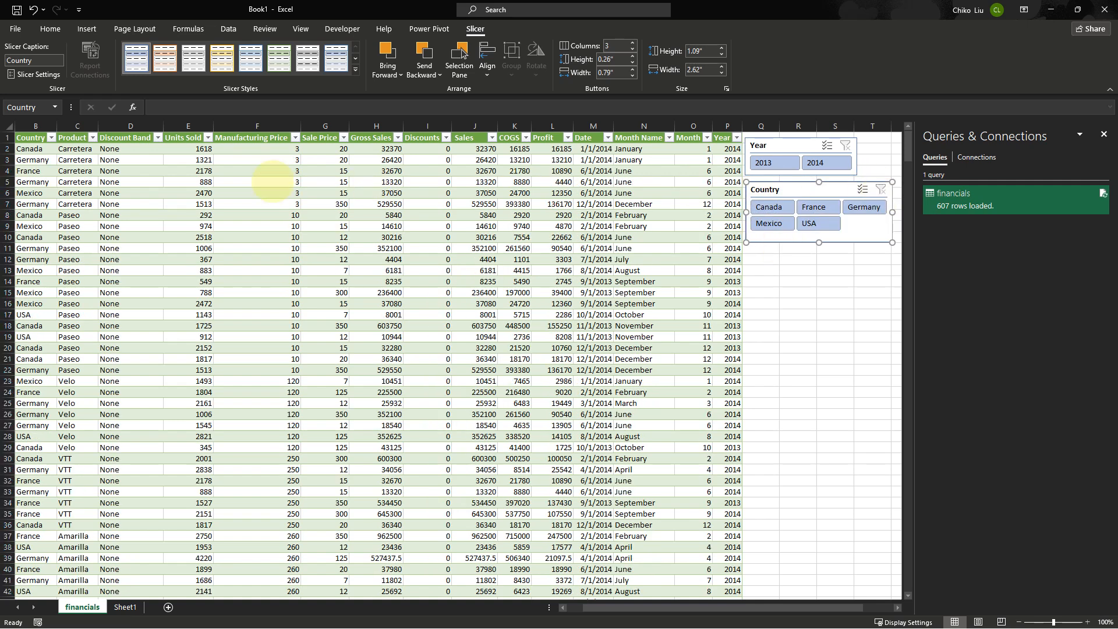
Open the financials query for editing in Power Query Editor
{"action": "left_click_drag", "start_coordinate": [635, 607], "coordinate": [619, 609]}
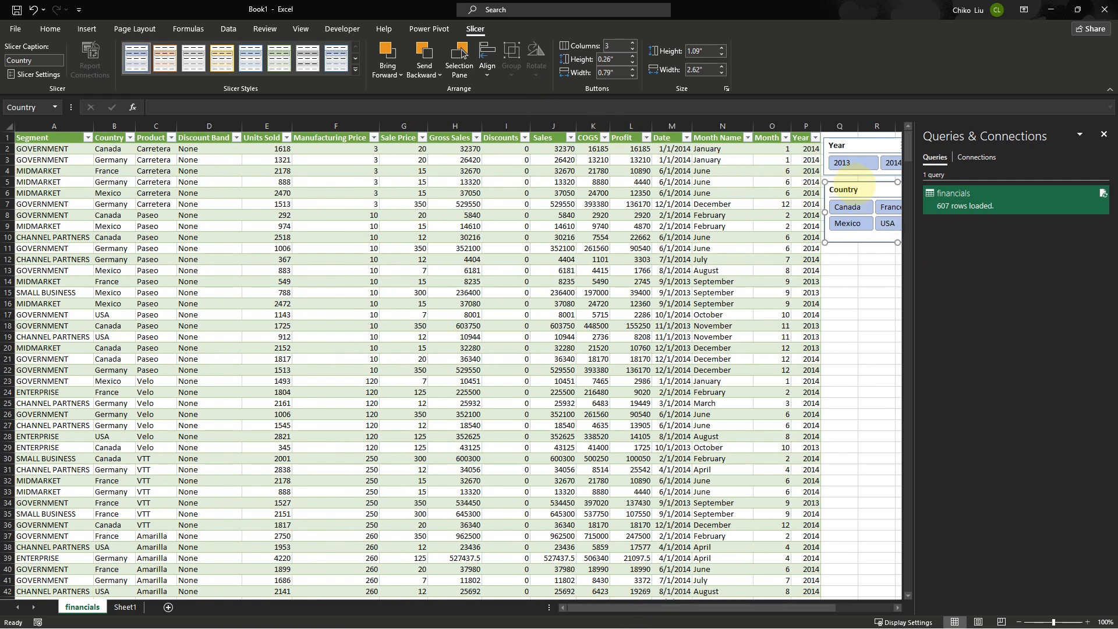
{"action": "left_click_drag", "start_coordinate": [857, 186], "coordinate": [855, 188]}
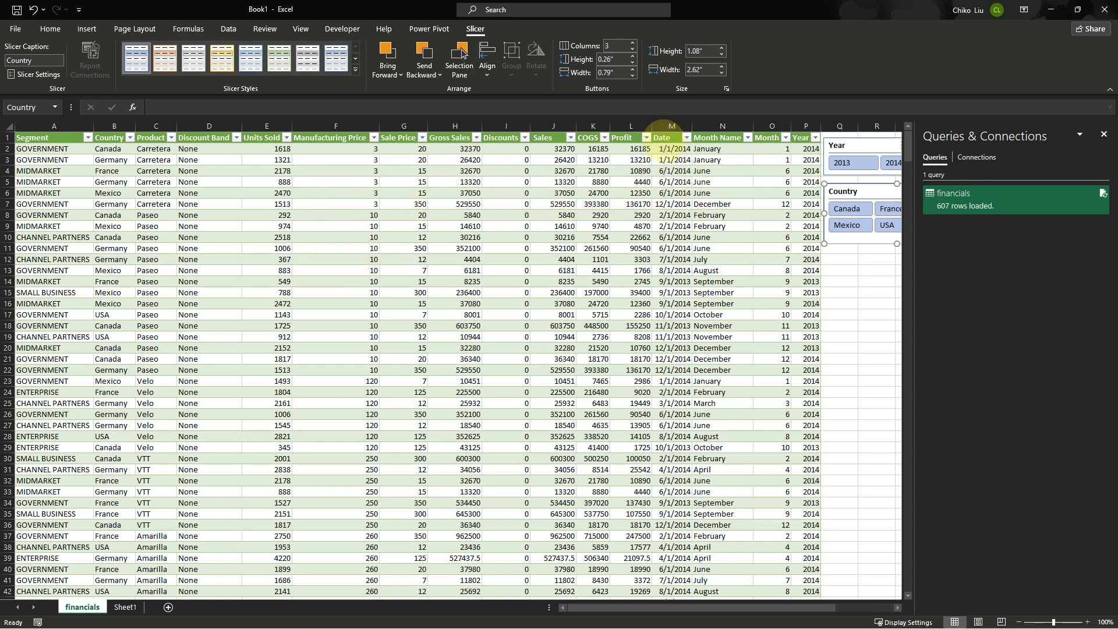
{"action": "left_click", "coordinate": [674, 159]}
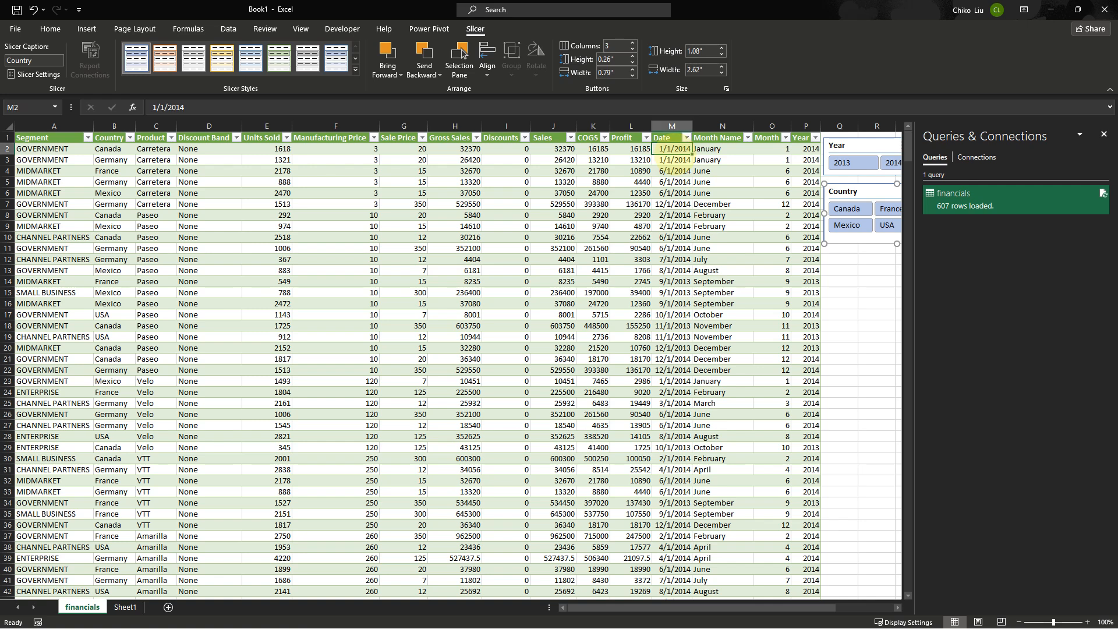
{"action": "left_click_drag", "start_coordinate": [674, 171], "coordinate": [674, 182]}
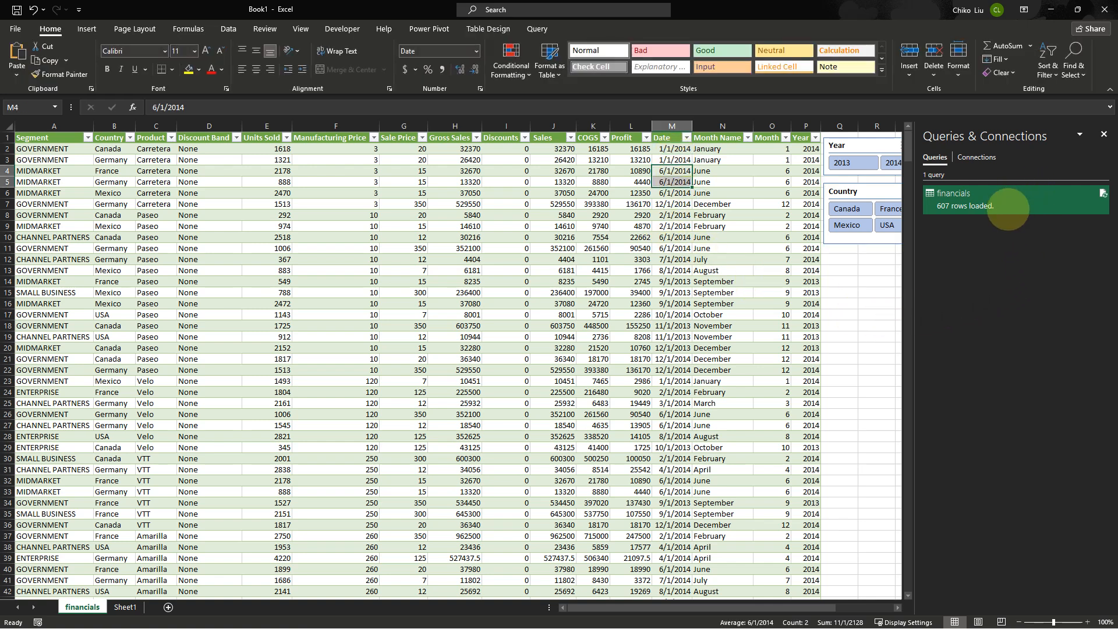
{"action": "right_click", "coordinate": [1000, 209]}
{"action": "left_click", "coordinate": [1025, 243]}
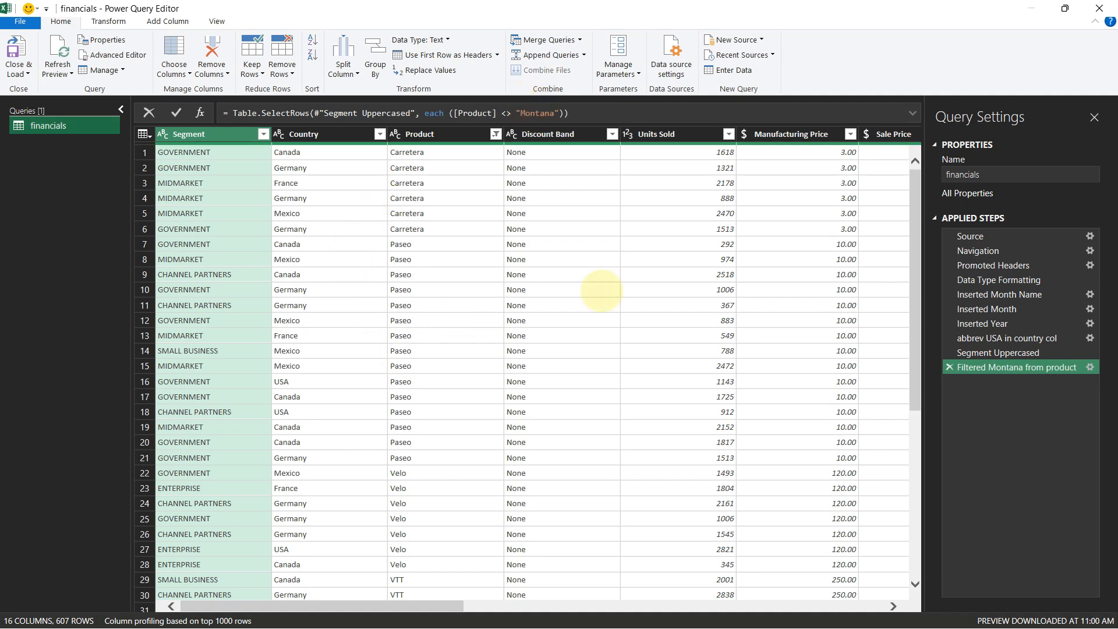
Select the Date column and start a new custom column named # of
{"action": "left_click_drag", "start_coordinate": [445, 606], "coordinate": [874, 592]}
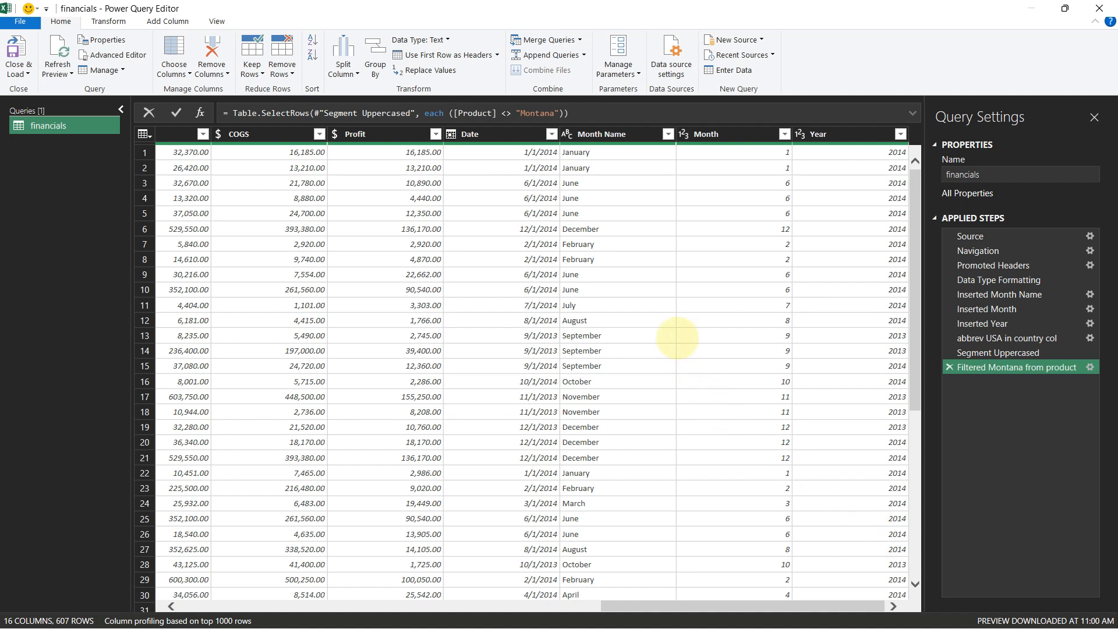
{"action": "left_click", "coordinate": [515, 133]}
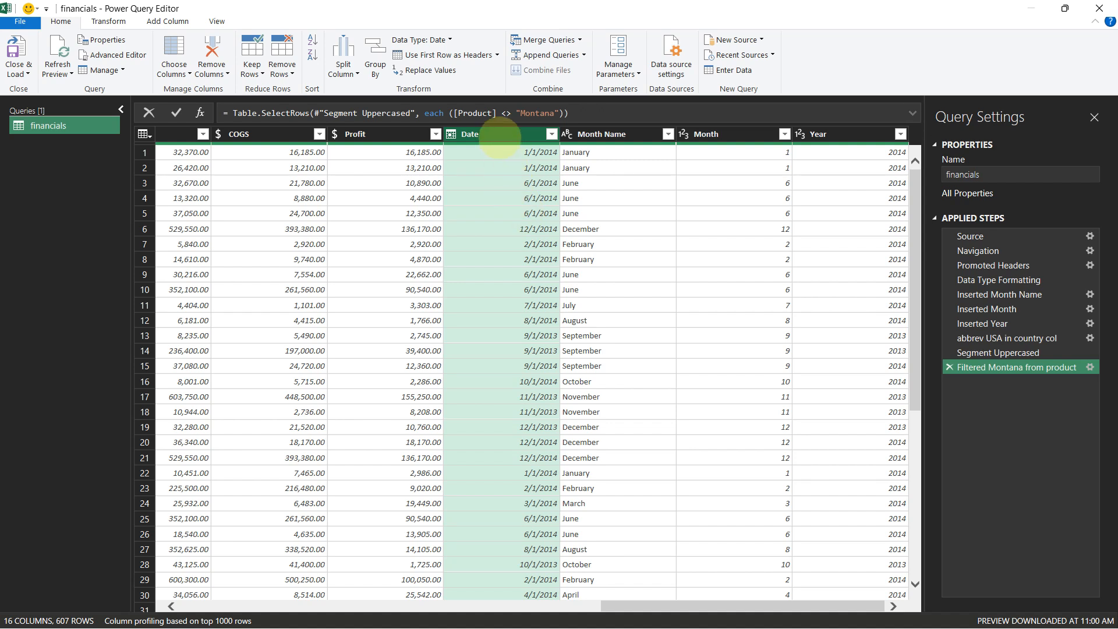
{"action": "left_click", "coordinate": [167, 22]}
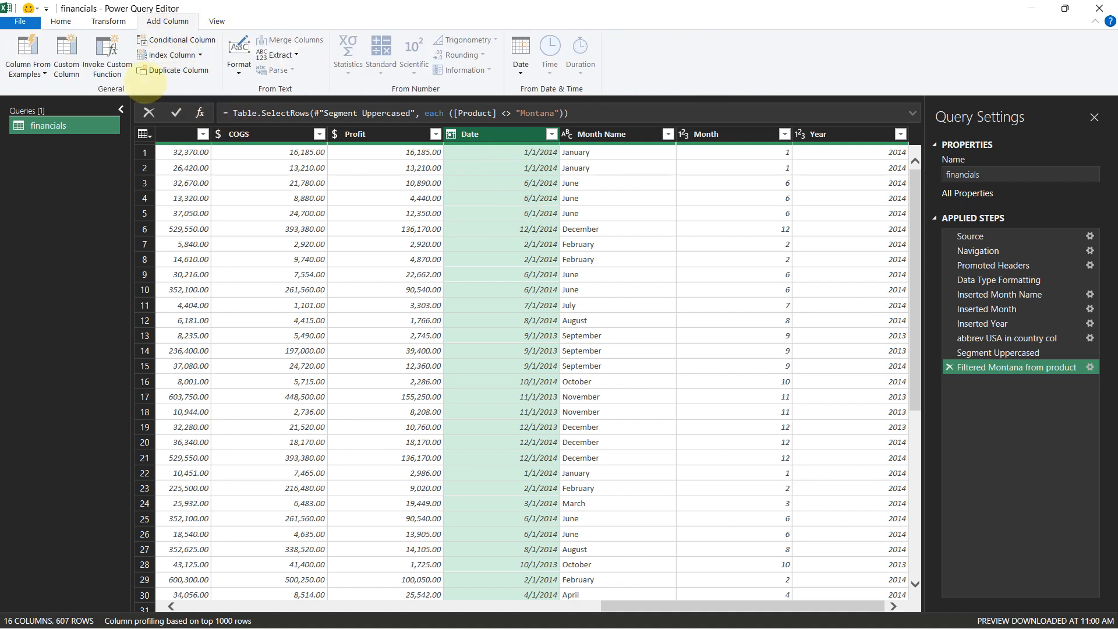
{"action": "left_click", "coordinate": [66, 56]}
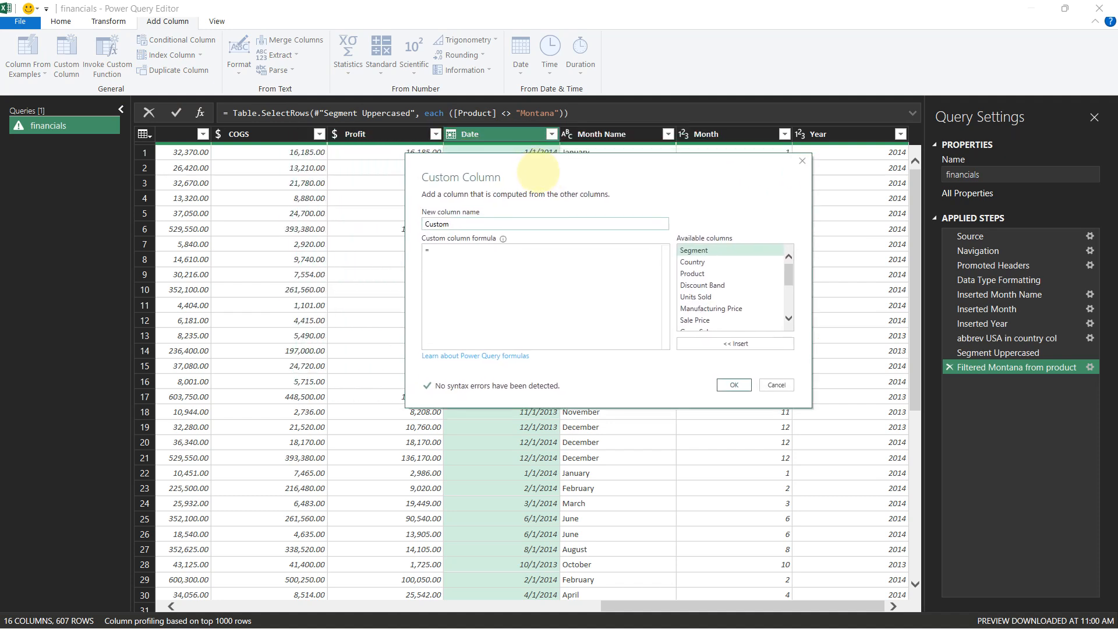
{"action": "double_click", "coordinate": [424, 224]}
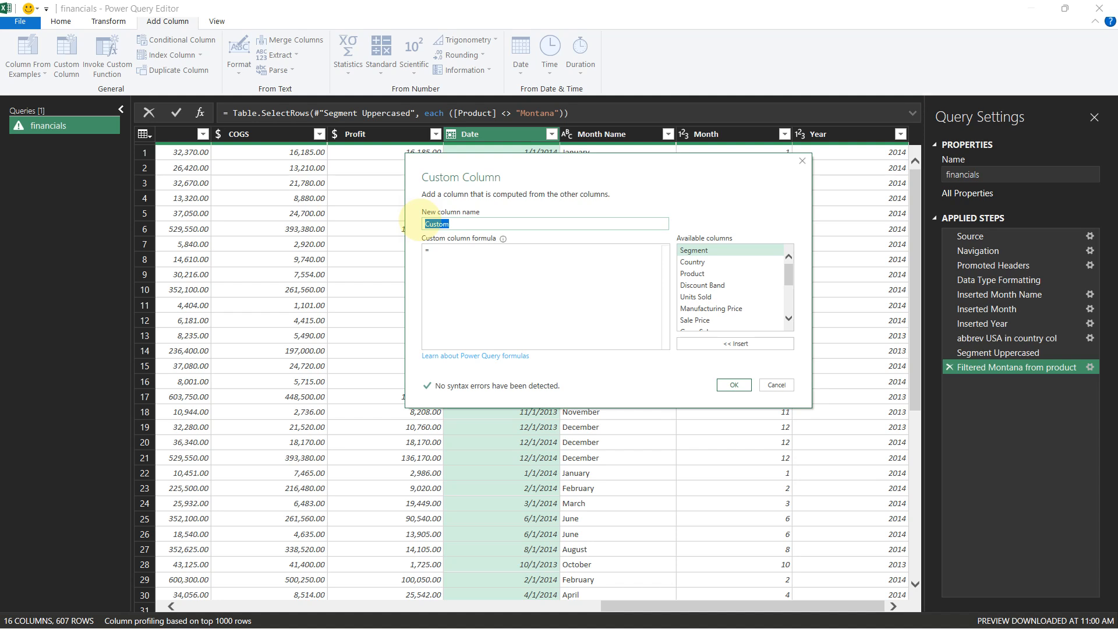
{"action": "type", "text": "# of"}
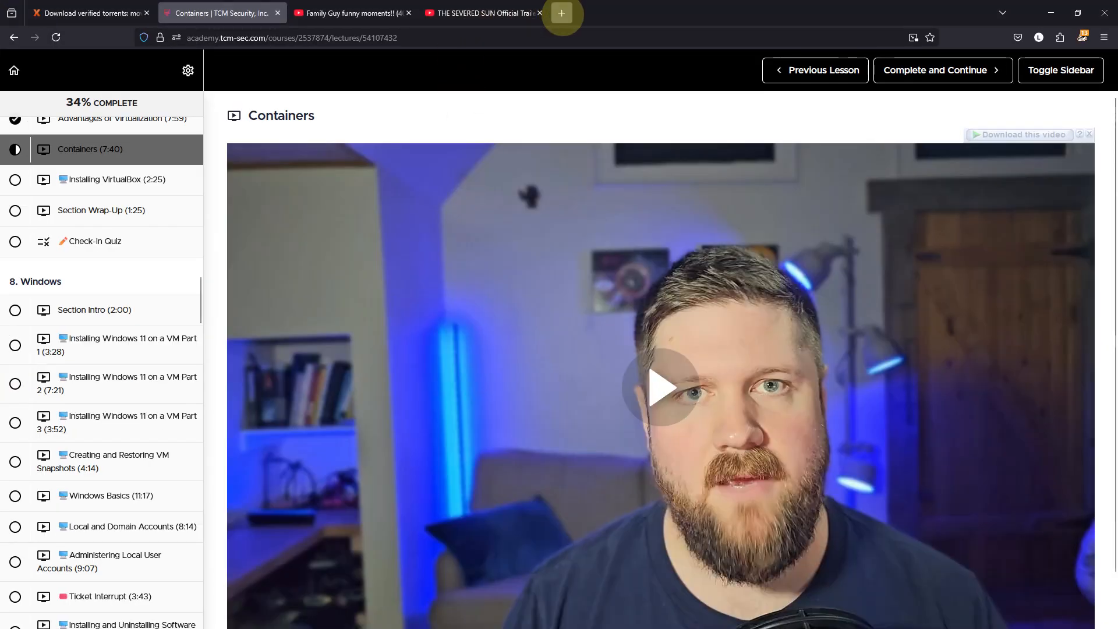
Switch to Firefox and search the web for Inception till date in a new tab
{"action": "left_click", "coordinate": [562, 12]}
{"action": "left_click", "coordinate": [507, 35]}
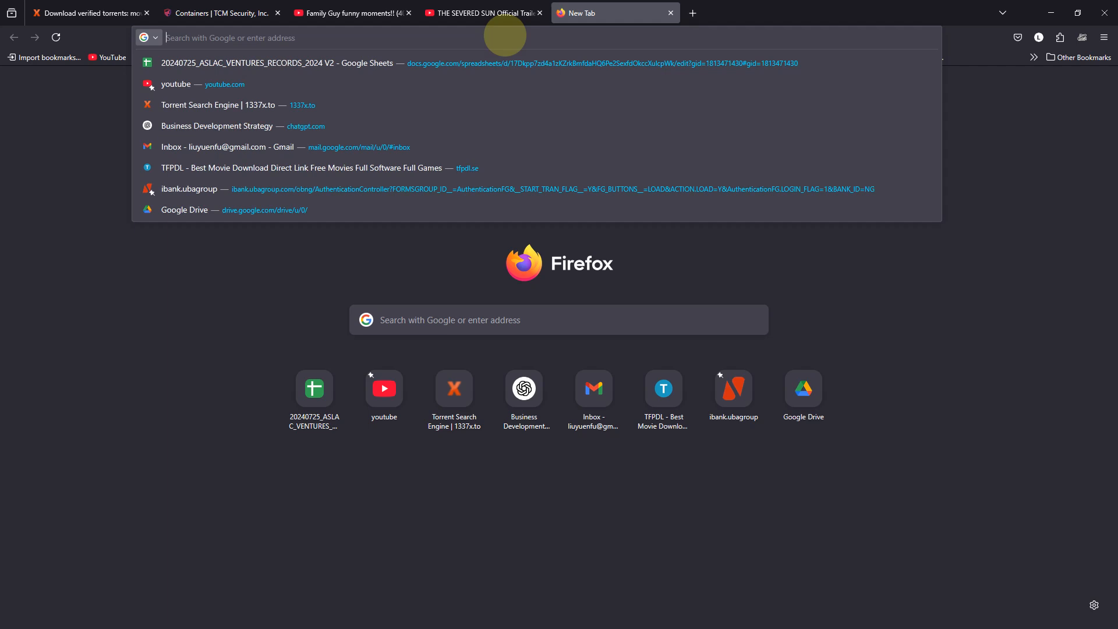
{"action": "type", "text": "Incept"}
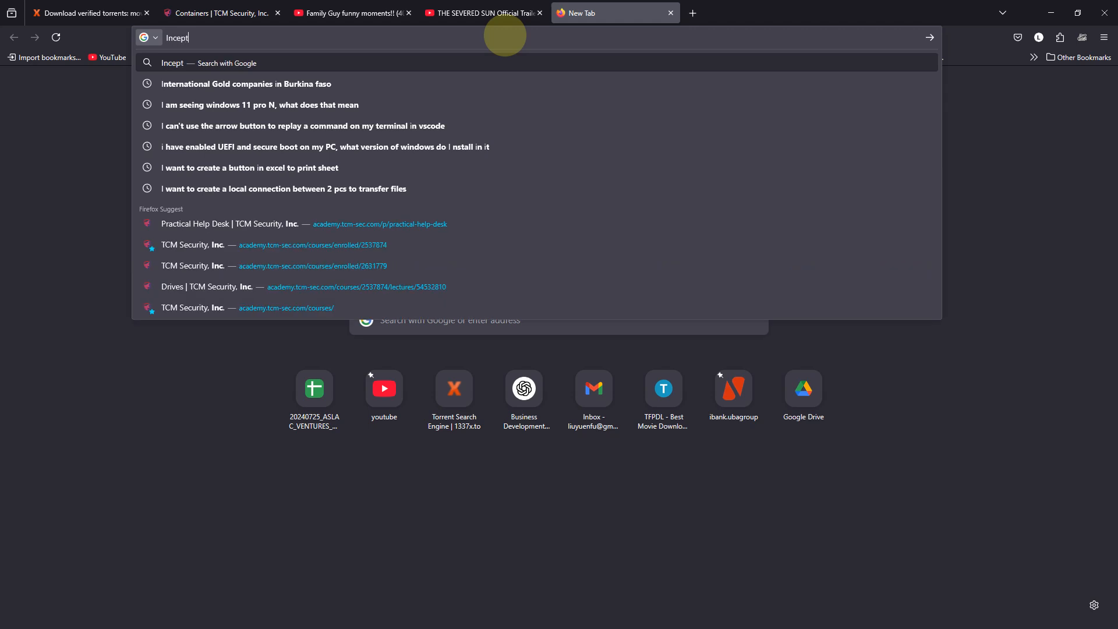
{"action": "type", "text": "ion till d"}
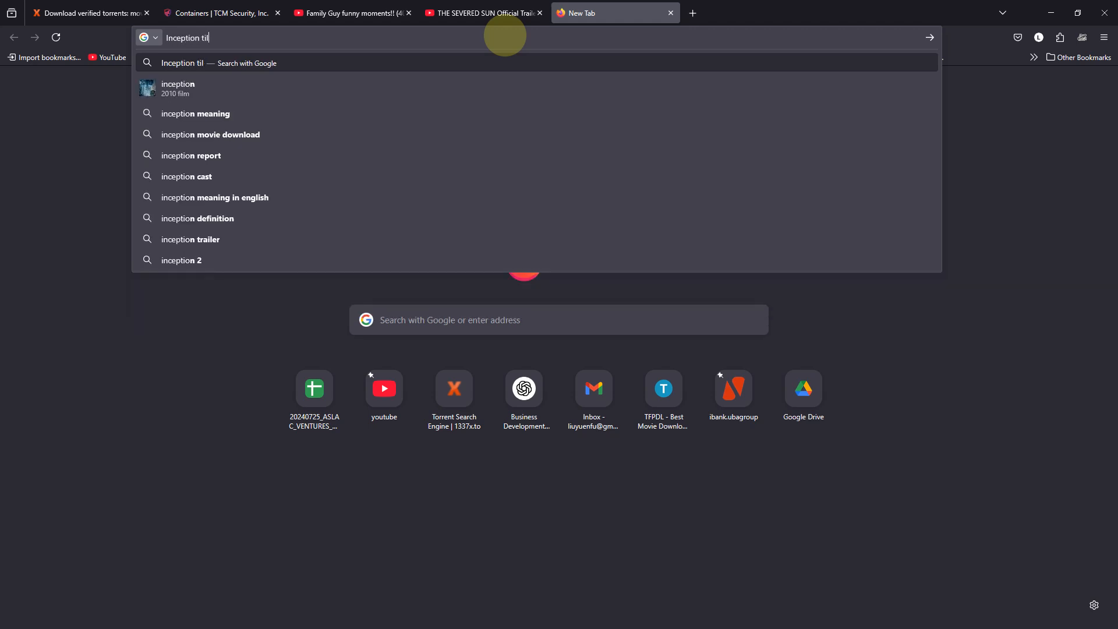
{"action": "type", "text": "ate"}
{"action": "key", "text": "Return"}
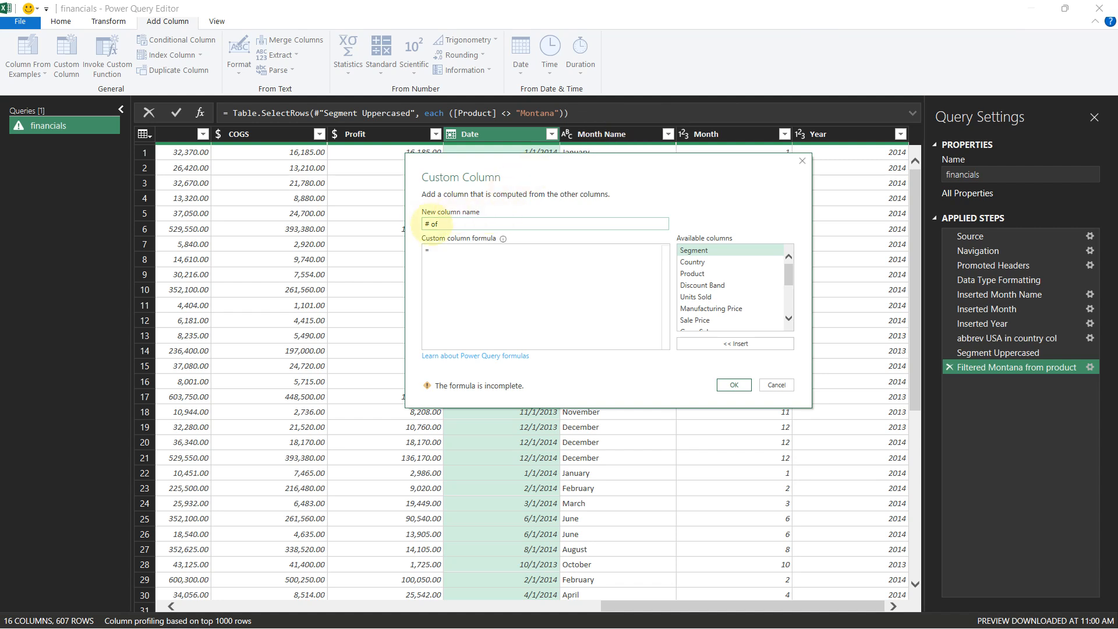
Rename the new custom column to ITD
{"action": "left_click_drag", "start_coordinate": [449, 224], "coordinate": [407, 224]}
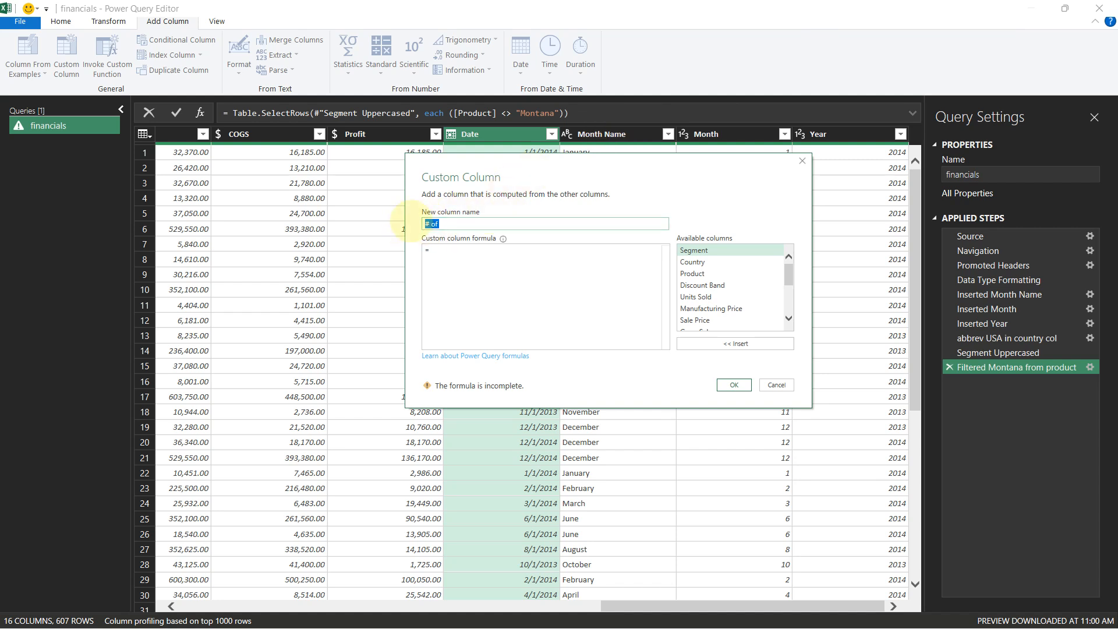
{"action": "type", "text": "ITD"}
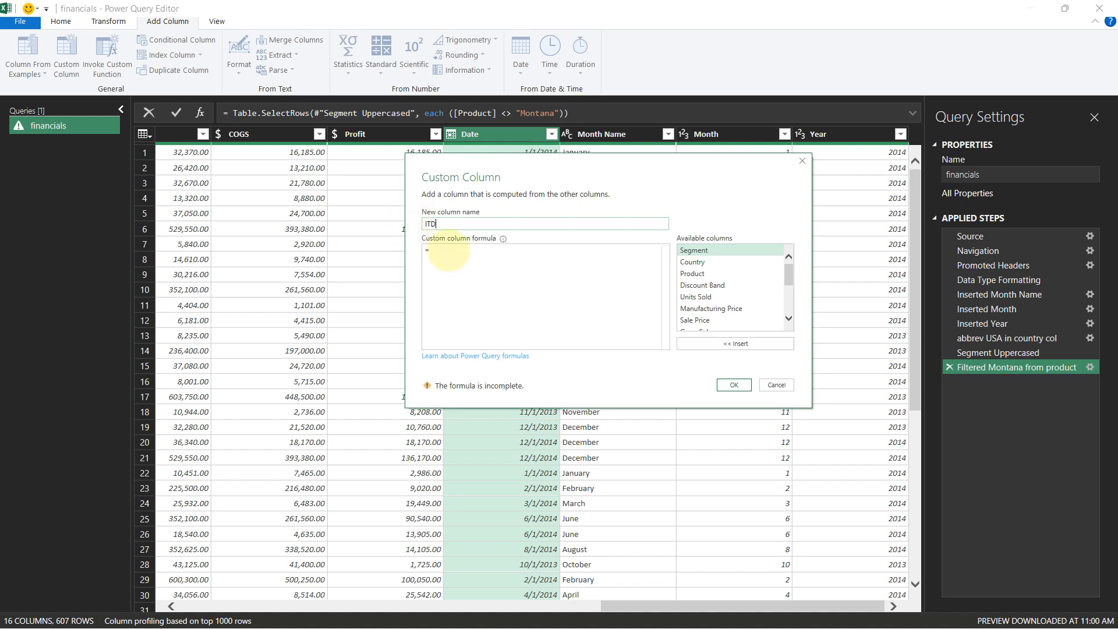
{"action": "left_click_drag", "start_coordinate": [471, 175], "coordinate": [440, 259]}
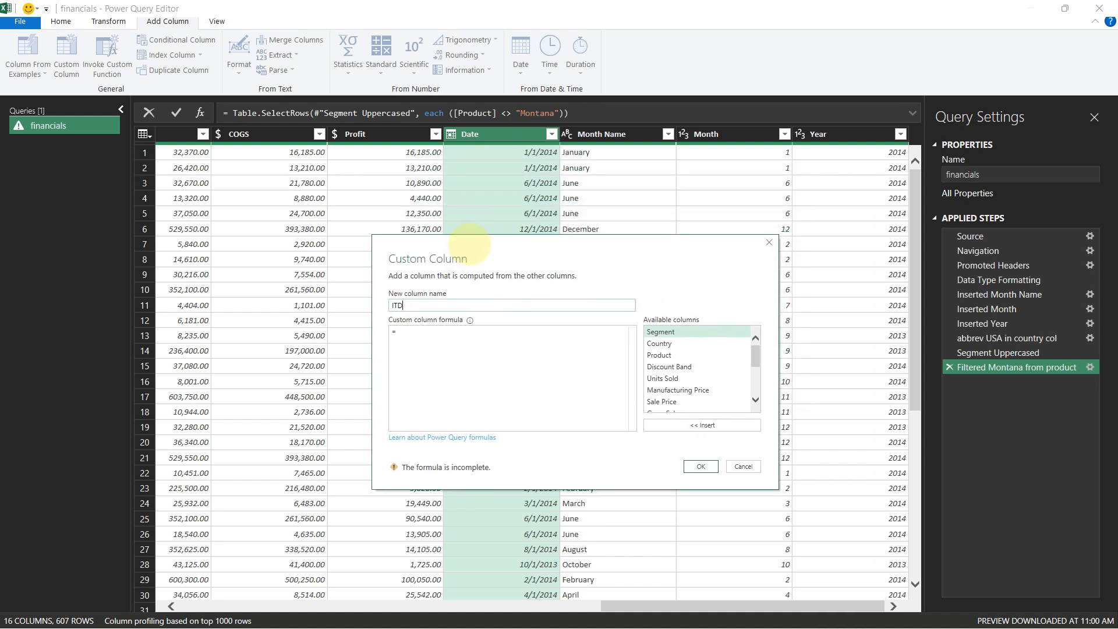
Write the ITD column formula starting with Date.From, wrapping a DateTime call around DateTime.LocalNow
{"action": "left_click", "coordinate": [422, 340]}
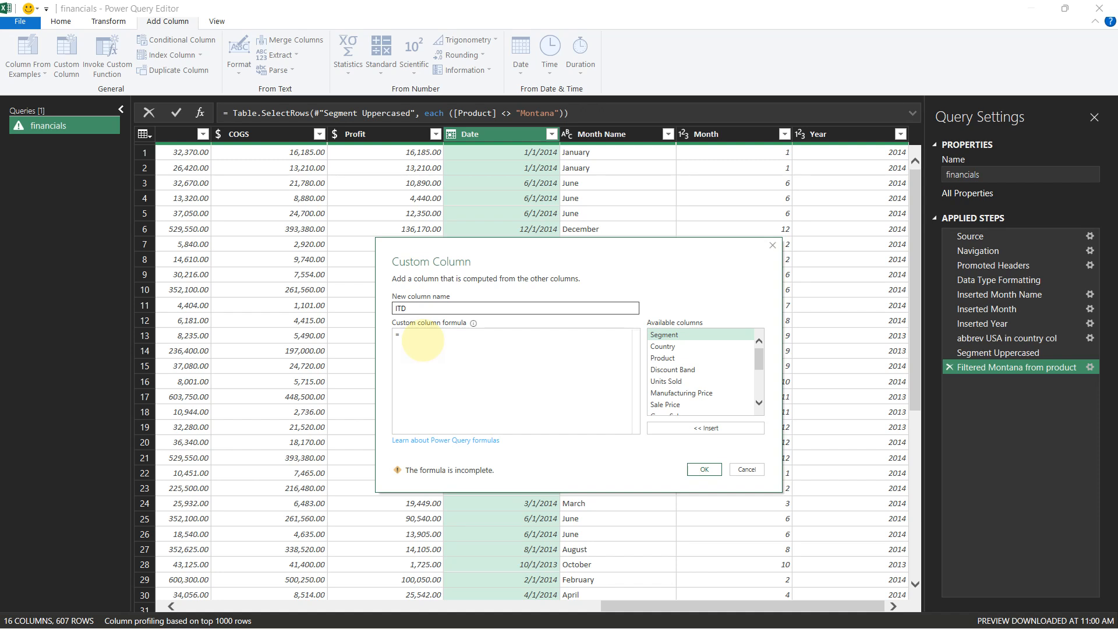
{"action": "type", "text": "Date"}
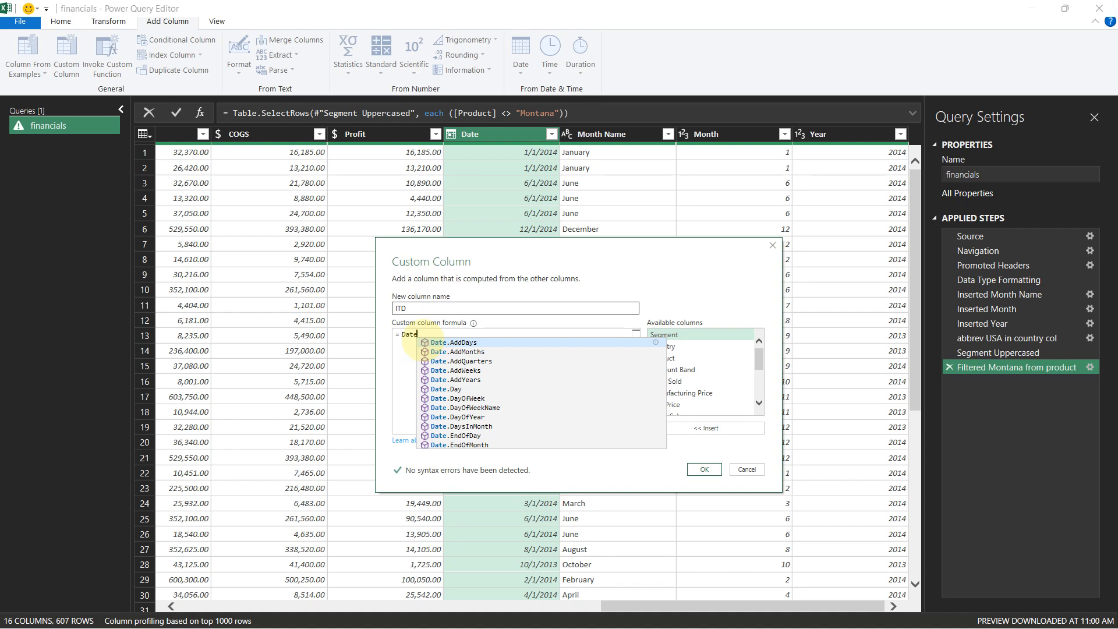
{"action": "key", "text": "Down"}
{"action": "key", "text": "Down"}
{"action": "key", "text": "Down"}
{"action": "key", "text": "Down"}
{"action": "key", "text": "Down"}
{"action": "key", "text": "Down"}
{"action": "key", "text": "Down"}
{"action": "key", "text": "Down"}
{"action": "key", "text": "Down"}
{"action": "key", "text": "Down"}
{"action": "key", "text": "Down"}
{"action": "key", "text": "Down"}
{"action": "key", "text": "Down"}
{"action": "key", "text": "Down"}
{"action": "key", "text": "Down"}
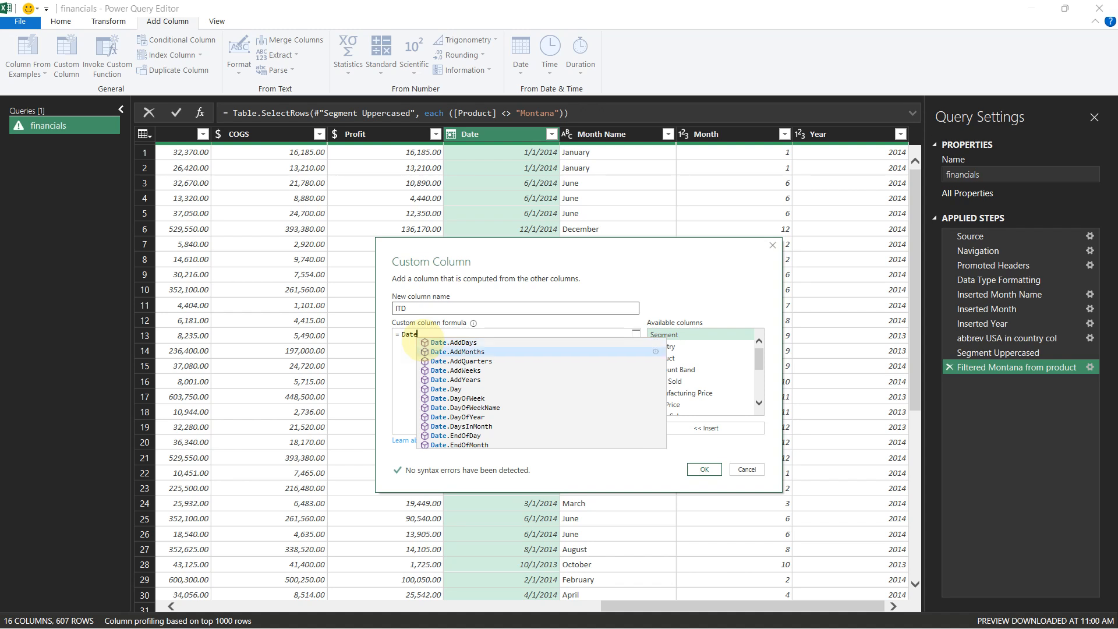
{"action": "key", "text": "Down"}
{"action": "key", "text": "Down"}
{"action": "key", "text": "Down"}
{"action": "key", "text": "Down"}
{"action": "key", "text": "Down"}
{"action": "key", "text": "Down"}
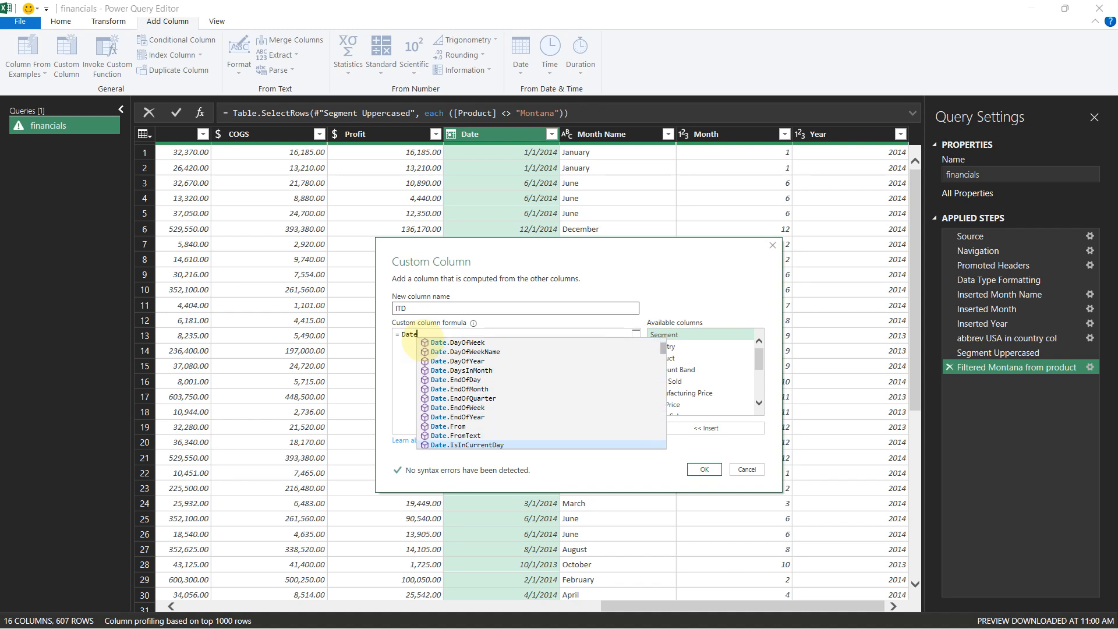
{"action": "key", "text": "Up"}
{"action": "key", "text": "Up"}
{"action": "key", "text": "Up"}
{"action": "key", "text": "Up"}
{"action": "key", "text": "Up"}
{"action": "key", "text": "Up"}
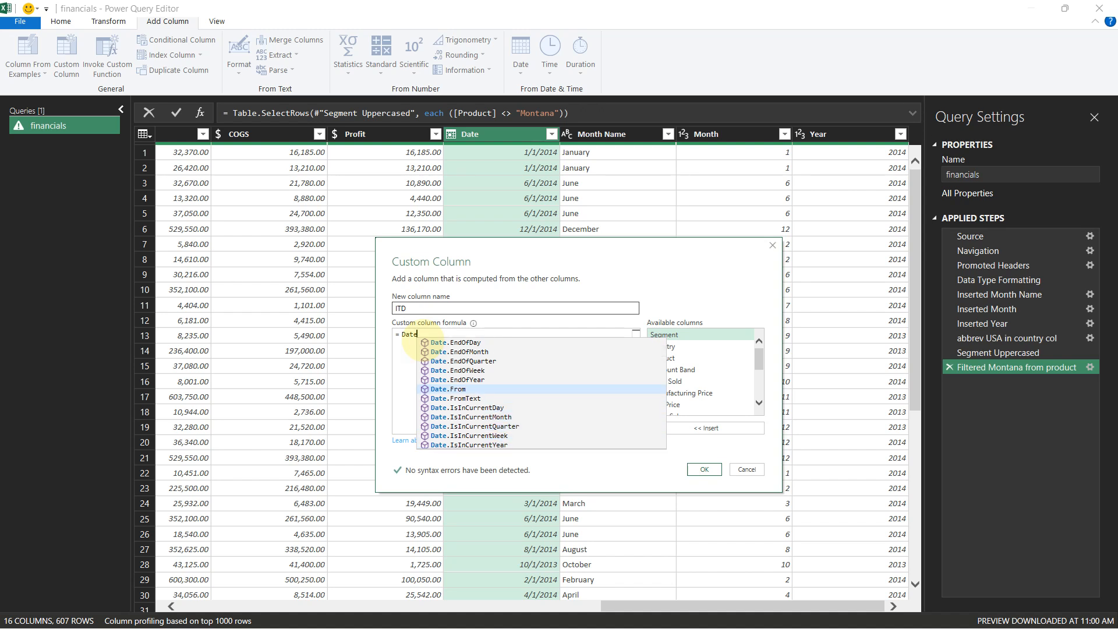
{"action": "key", "text": "Tab"}
{"action": "type", "text": "("}
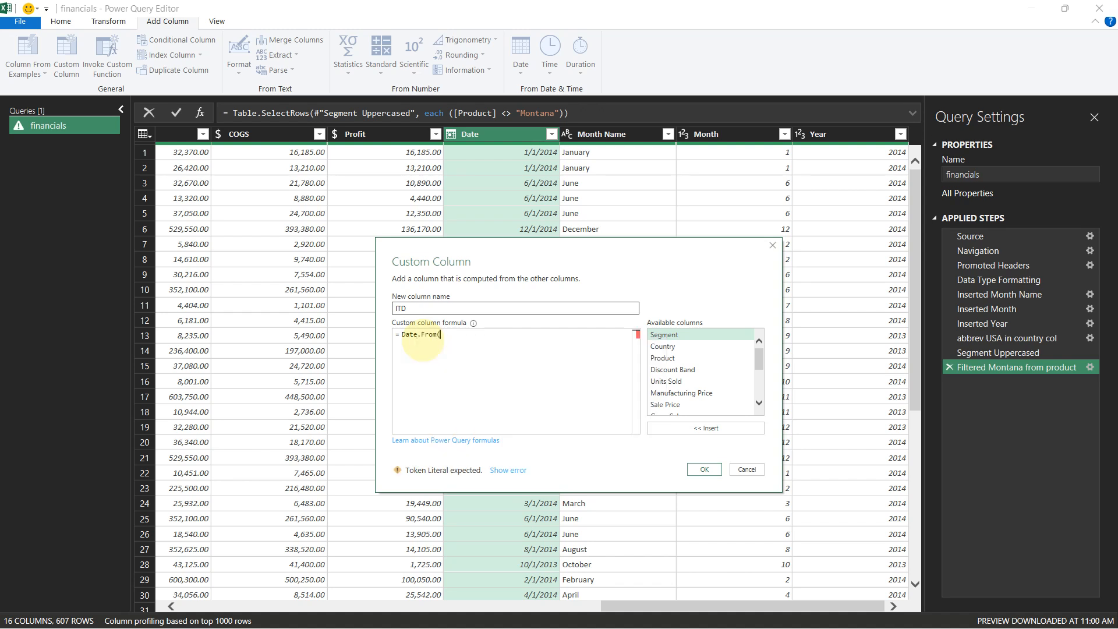
{"action": "type", "text": "datetu"}
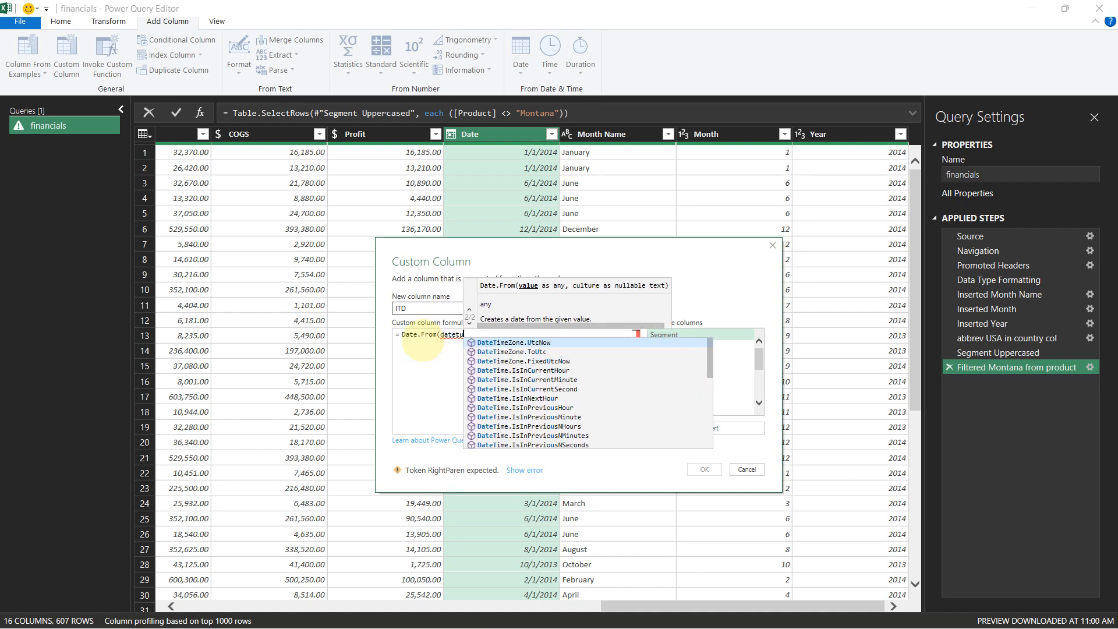
{"action": "type", "text": "me"}
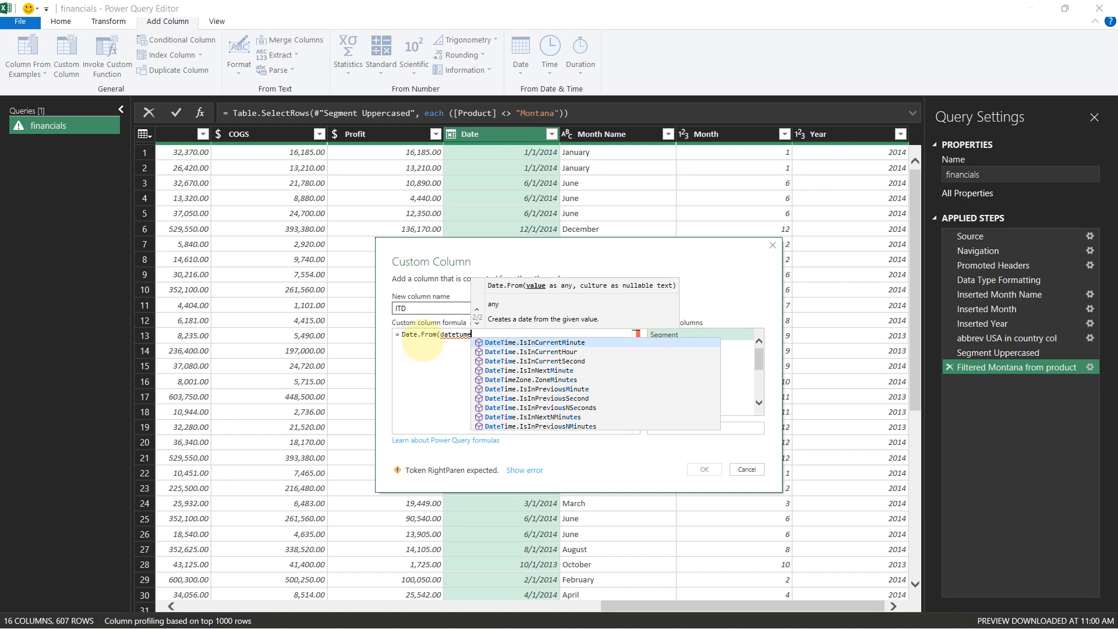
{"action": "type", "text": "."}
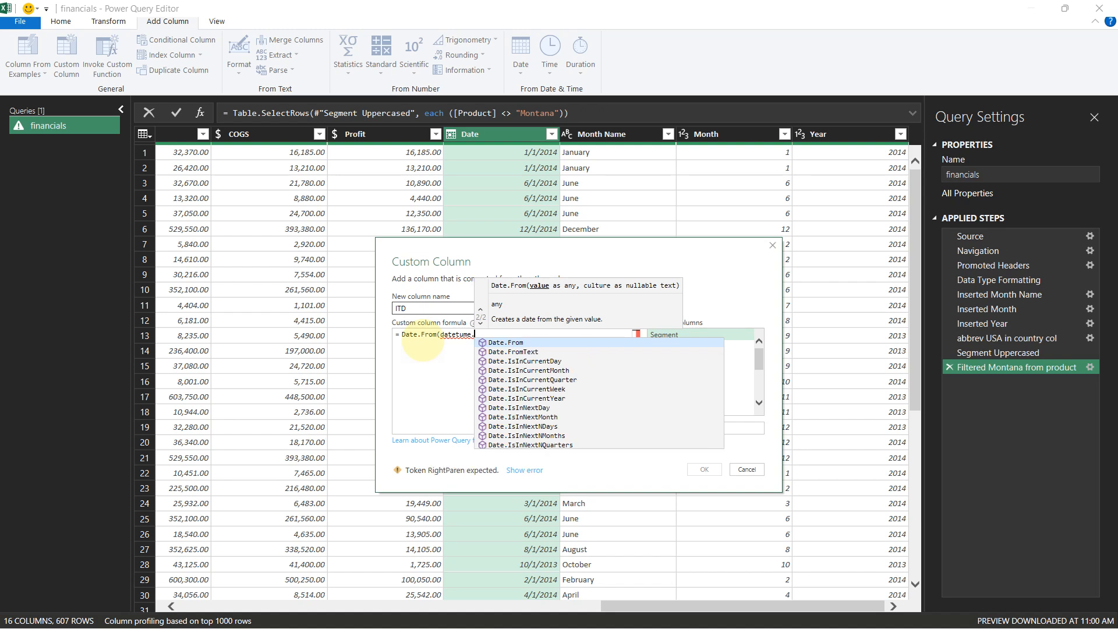
{"action": "key", "text": "BackSpace"}
{"action": "key", "text": "BackSpace"}
{"action": "key", "text": "BackSpace"}
{"action": "key", "text": "BackSpace"}
{"action": "type", "text": "i"}
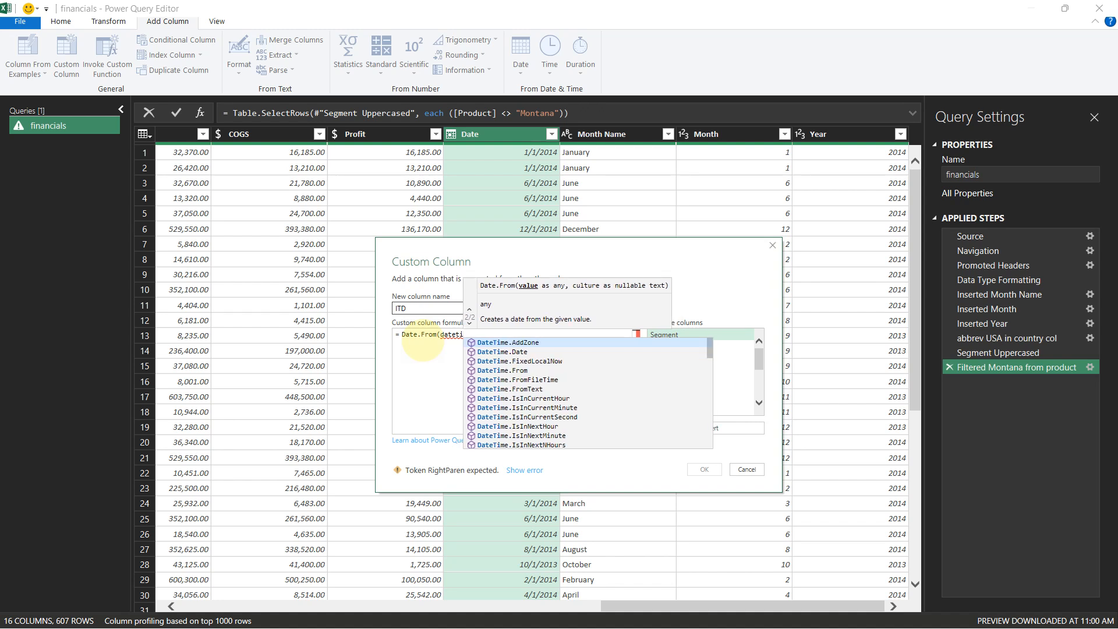
{"action": "key", "text": "Tab"}
{"action": "key", "text": "BackSpace"}
{"action": "key", "text": "BackSpace"}
{"action": "key", "text": "BackSpace"}
{"action": "key", "text": "BackSpace"}
{"action": "key", "text": "BackSpace"}
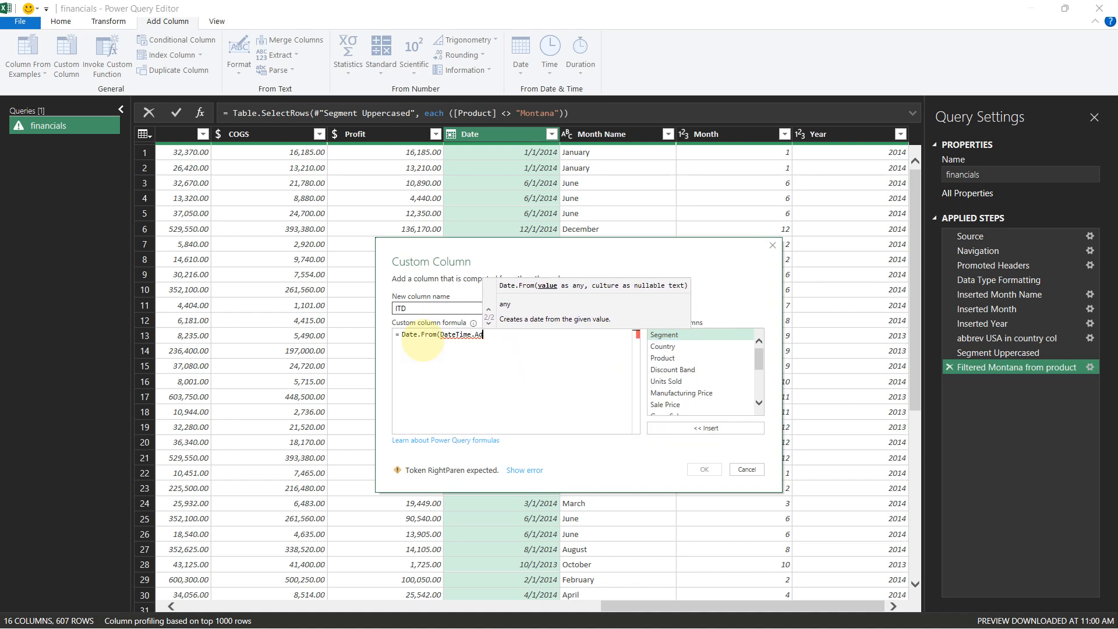
{"action": "key", "text": "BackSpace"}
{"action": "key", "text": "BackSpace"}
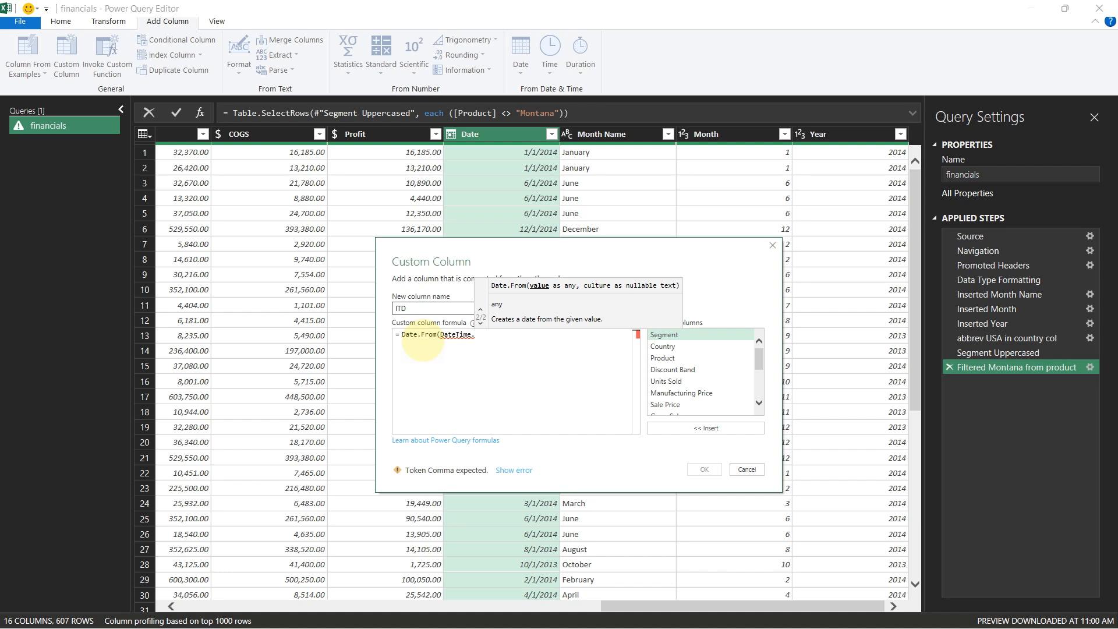
{"action": "type", "text": "Date"}
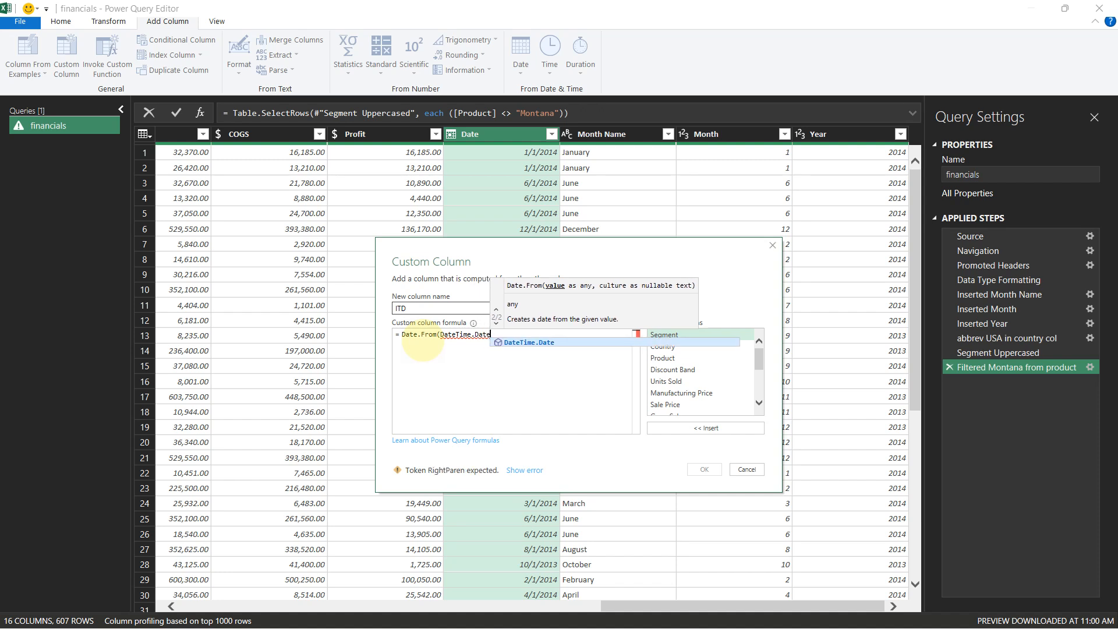
{"action": "key", "text": "Tab"}
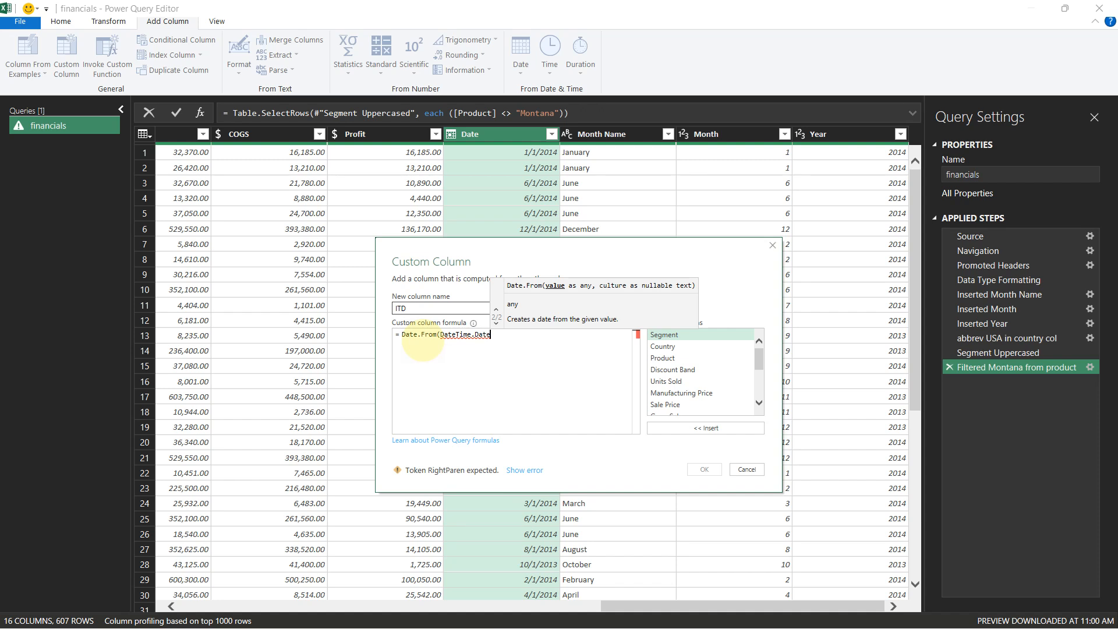
{"action": "type", "text": "Time"}
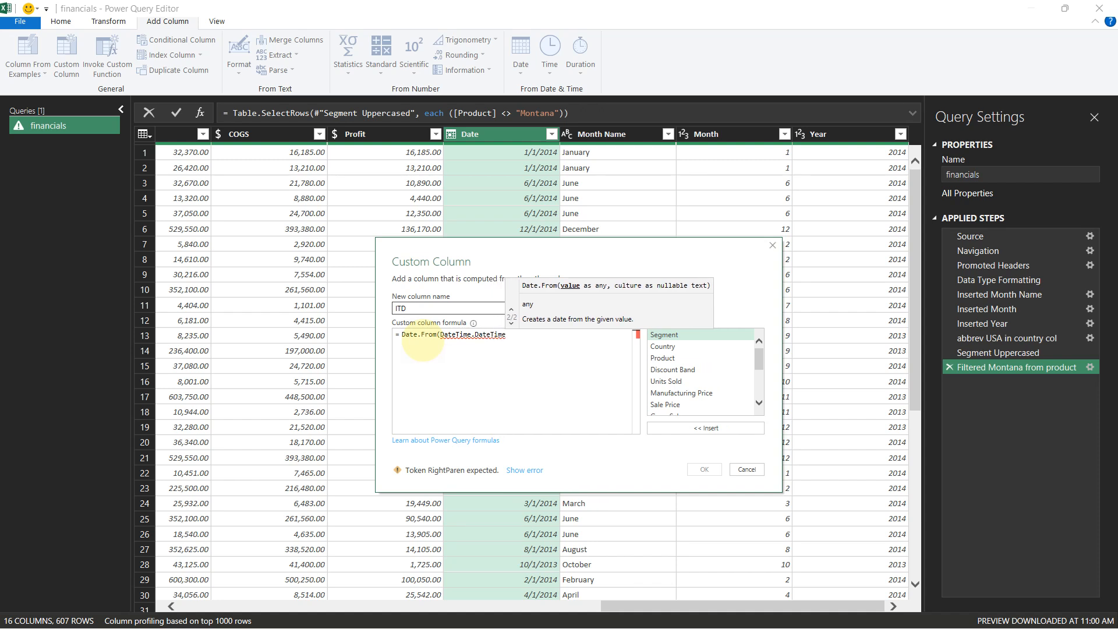
{"action": "type", "text": "."}
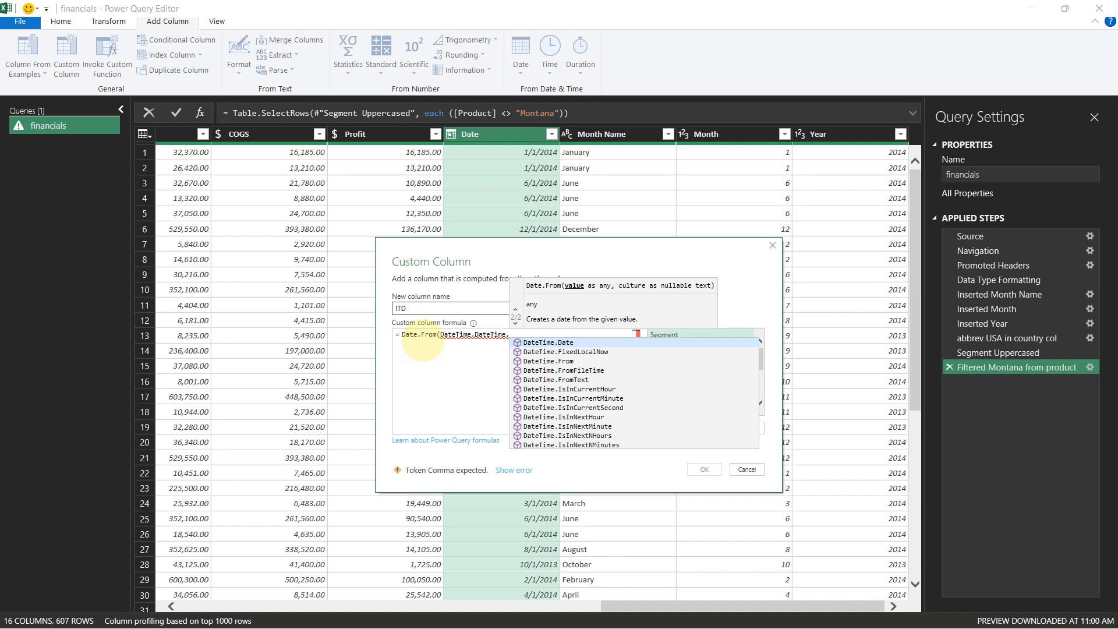
{"action": "key", "text": "BackSpace"}
{"action": "type", "text": "("}
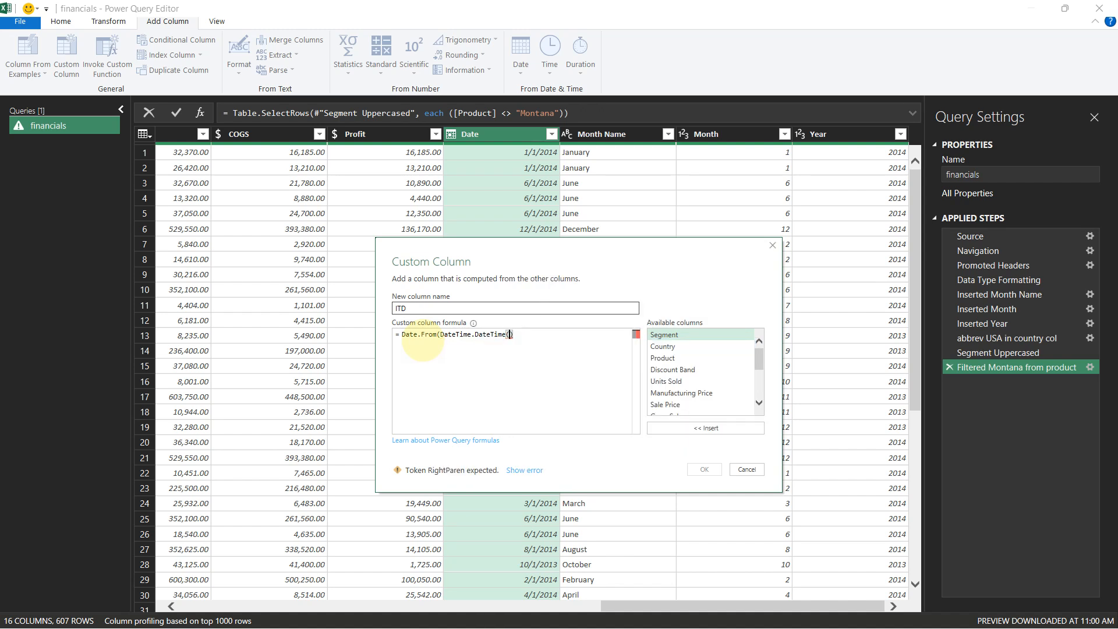
{"action": "type", "text": "local"}
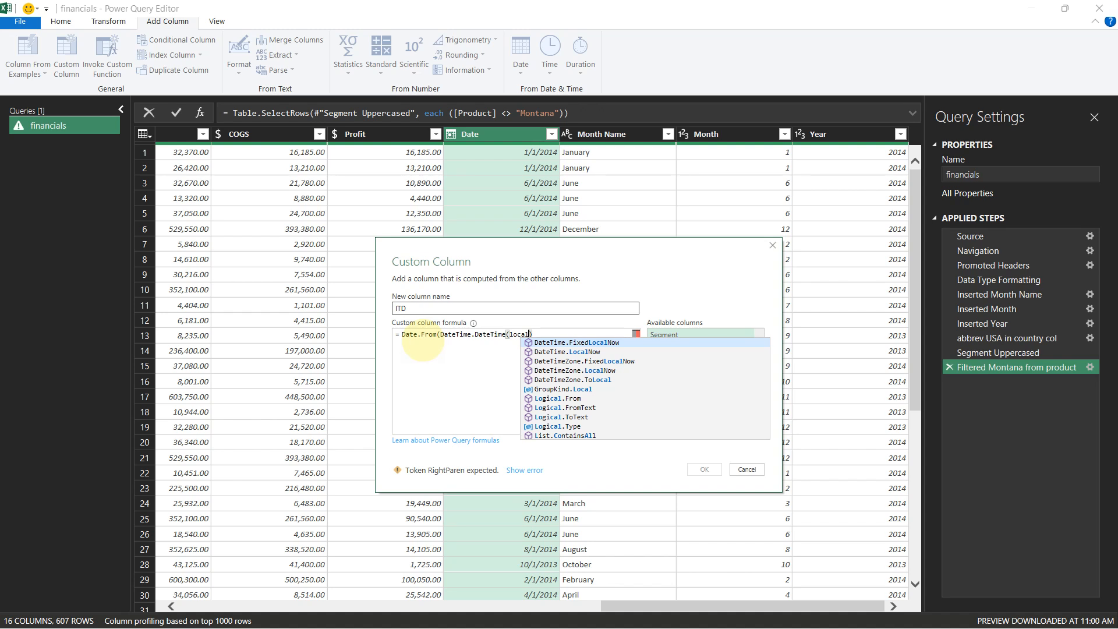
{"action": "key", "text": "Down"}
{"action": "key", "text": "Tab"}
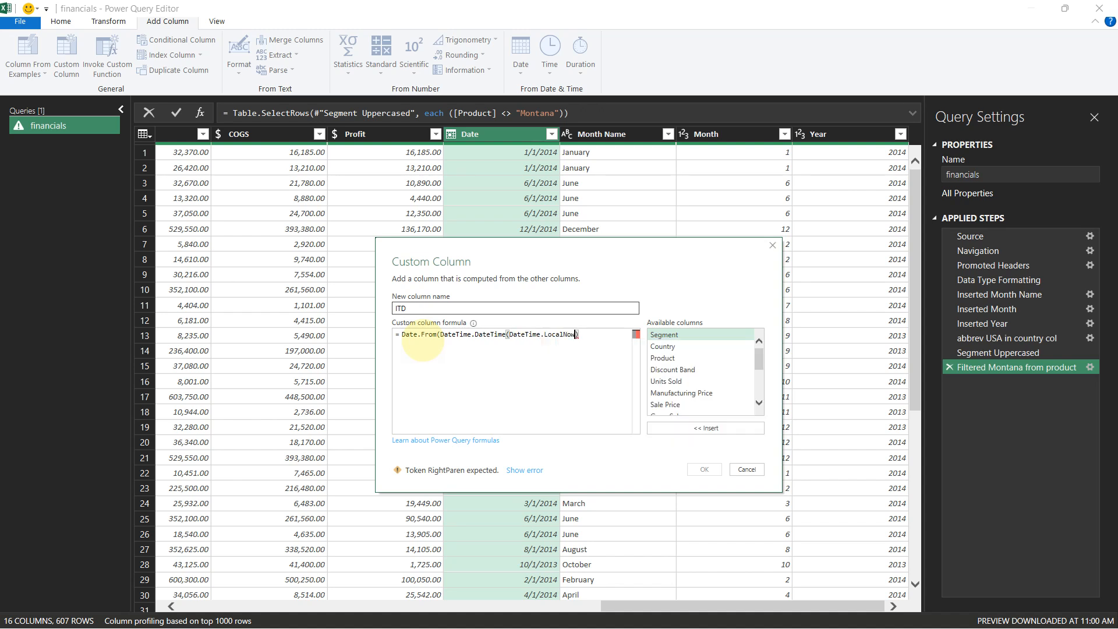
Correct the formula to Date.From(DateTime(DateTime.LocalNow)) and confirm the custom column
{"action": "key", "text": "Left"}
{"action": "key", "text": "BackSpace"}
{"action": "key", "text": "BackSpace"}
{"action": "key", "text": "BackSpace"}
{"action": "key", "text": "BackSpace"}
{"action": "key", "text": "BackSpace"}
{"action": "key", "text": "BackSpace"}
{"action": "key", "text": "BackSpace"}
{"action": "key", "text": "BackSpace"}
{"action": "key", "text": "BackSpace"}
{"action": "key", "text": "Right"}
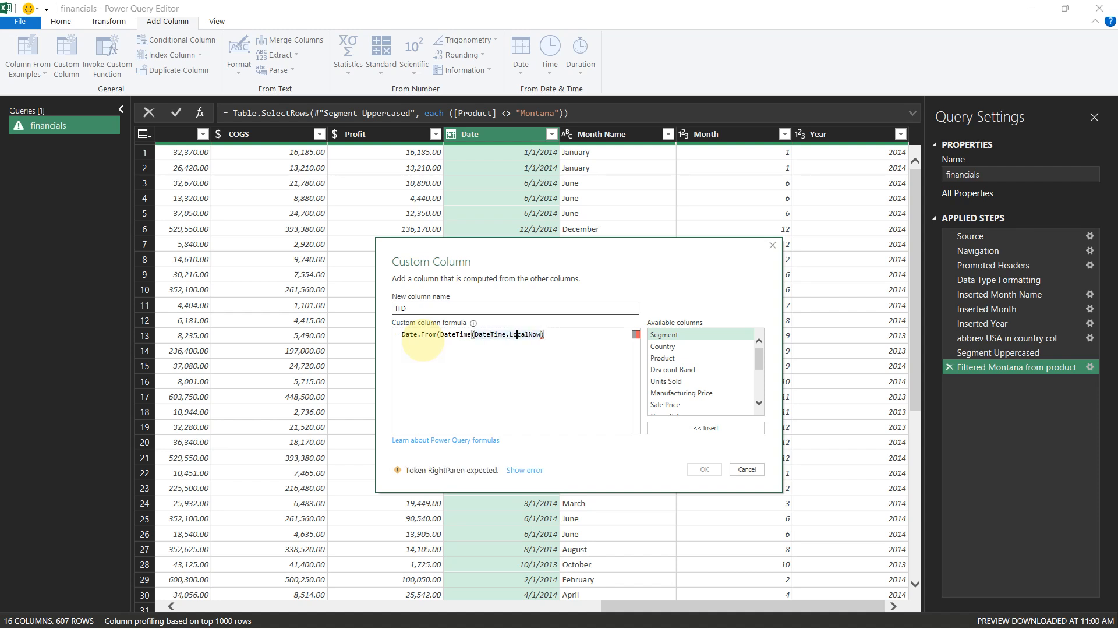
{"action": "key", "text": "Right"}
{"action": "key", "text": "Right"}
{"action": "key", "text": "Right"}
{"action": "key", "text": "Right"}
{"action": "key", "text": "Right"}
{"action": "key", "text": "Right"}
{"action": "key", "text": "Right"}
{"action": "type", "text": ")"}
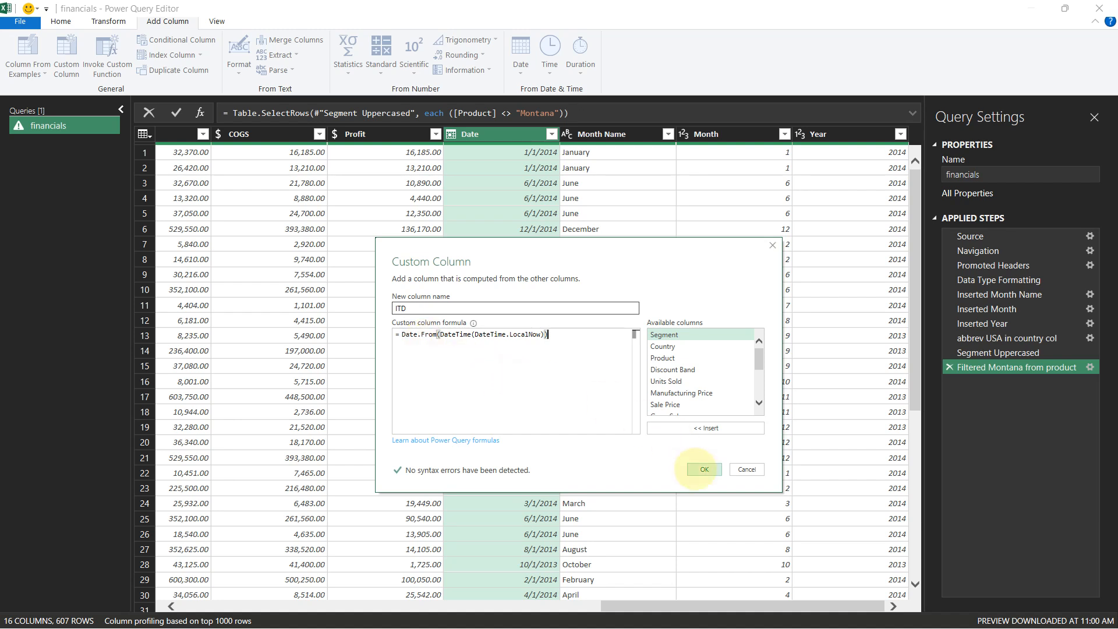
{"action": "left_click", "coordinate": [704, 469]}
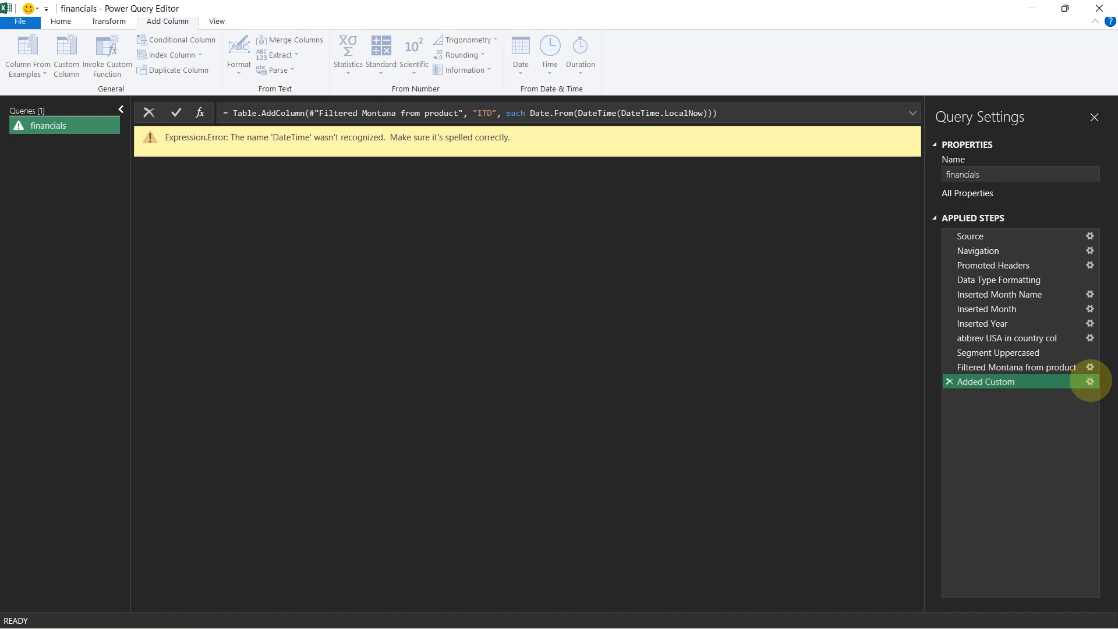
Reopen the Added Custom step and change its formula to Date.From(DateTime(DateTime.LocalNow()))
{"action": "left_click", "coordinate": [1090, 381]}
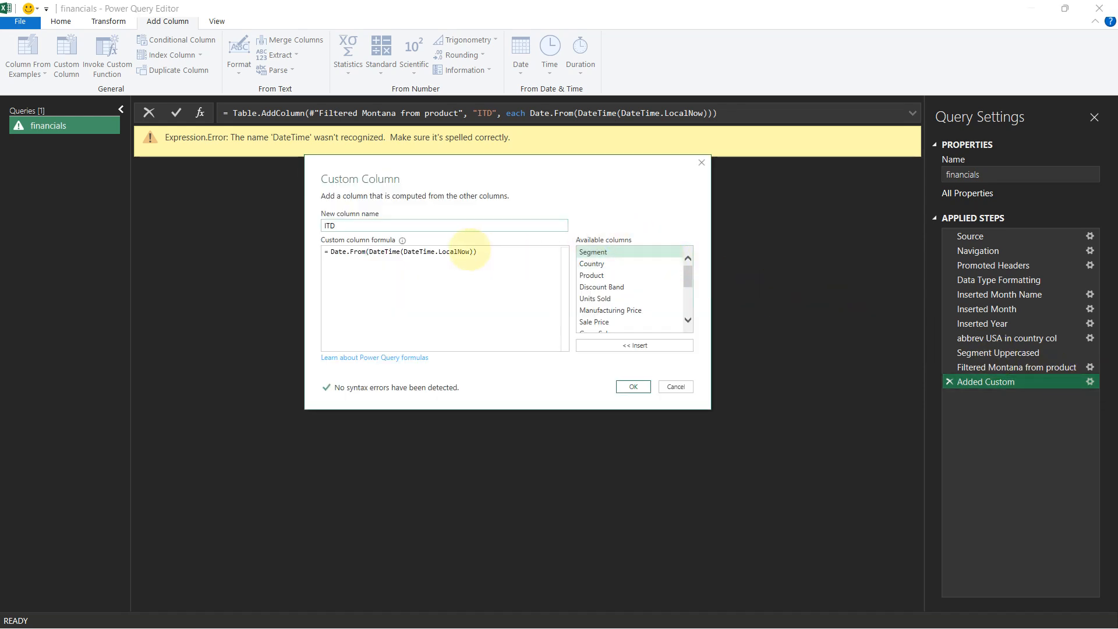
{"action": "left_click", "coordinate": [470, 252]}
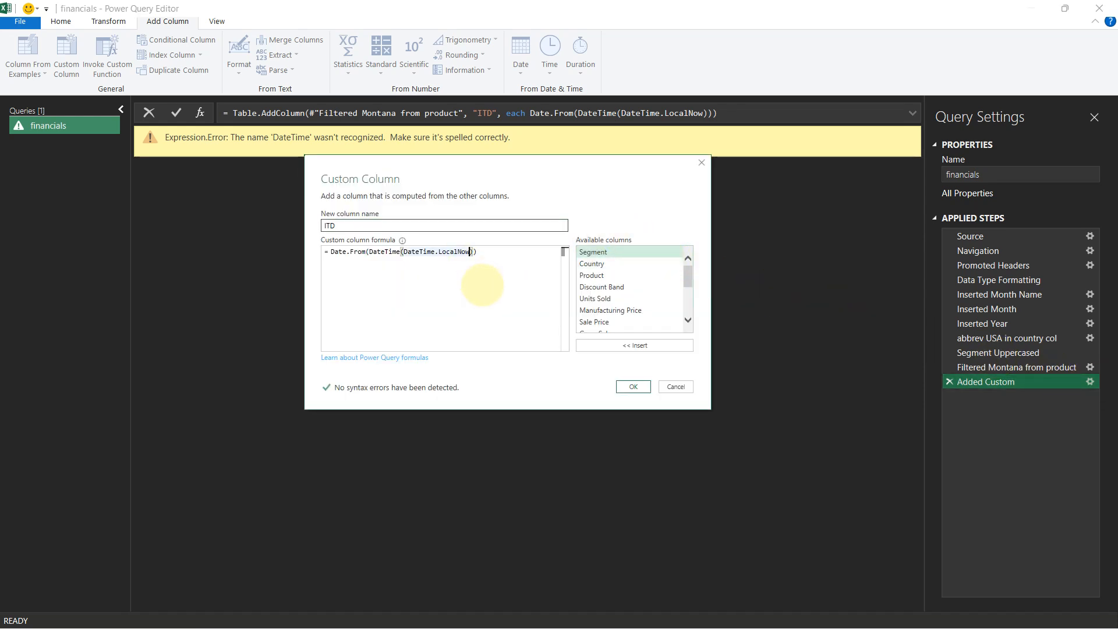
{"action": "type", "text": "()"}
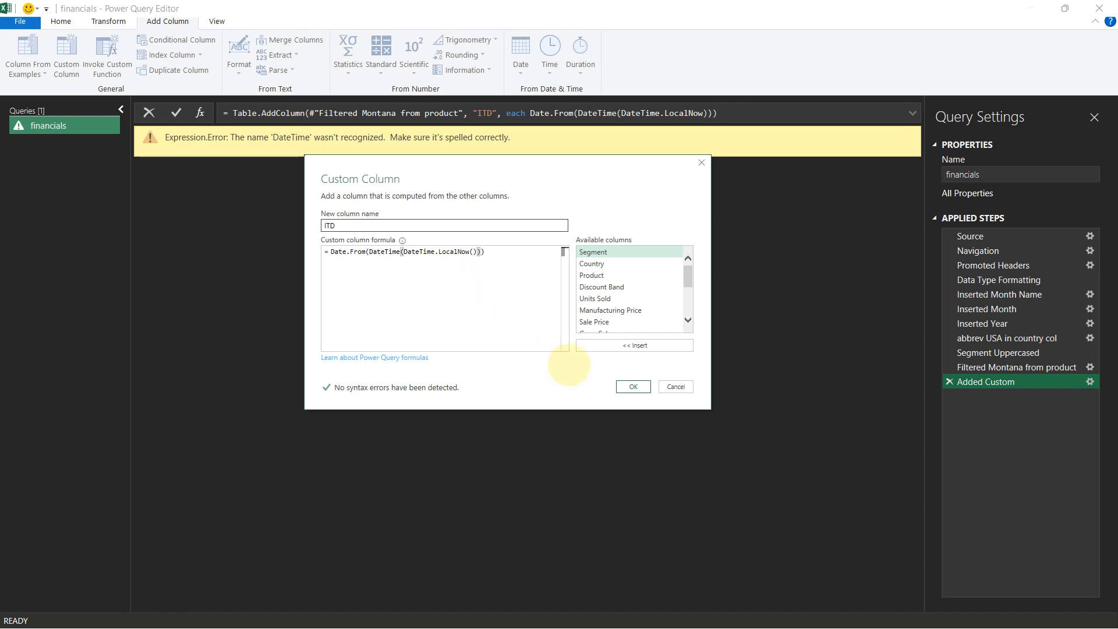
{"action": "left_click", "coordinate": [633, 386]}
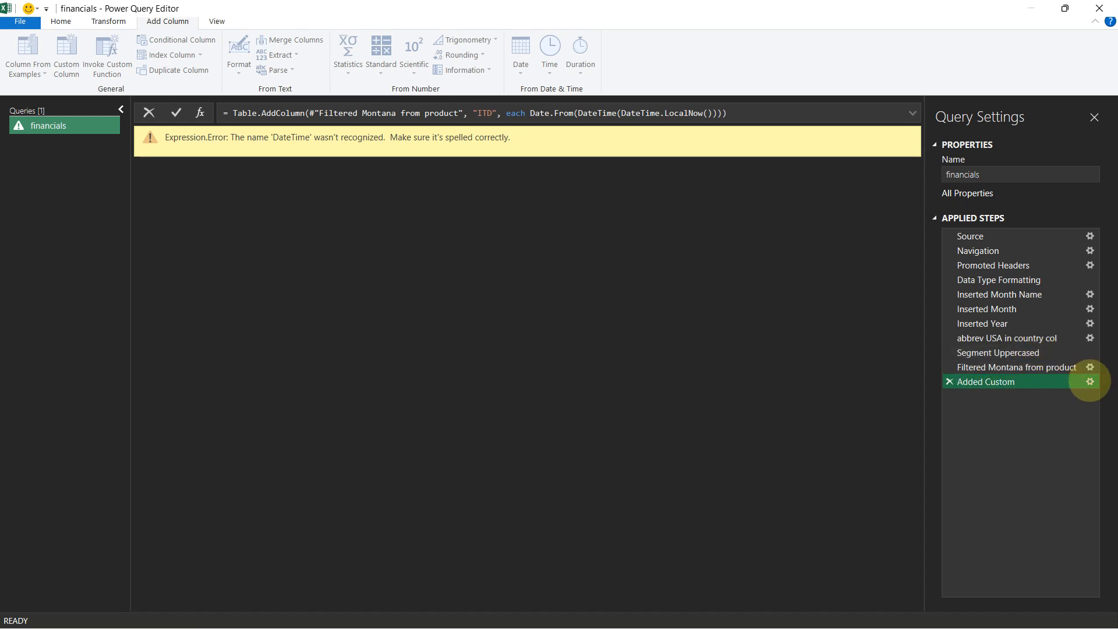
Edit the Added Custom formula to Date.From(DateTime.LocalNow()) by removing the inner DateTime wrapper
{"action": "left_click", "coordinate": [1090, 381]}
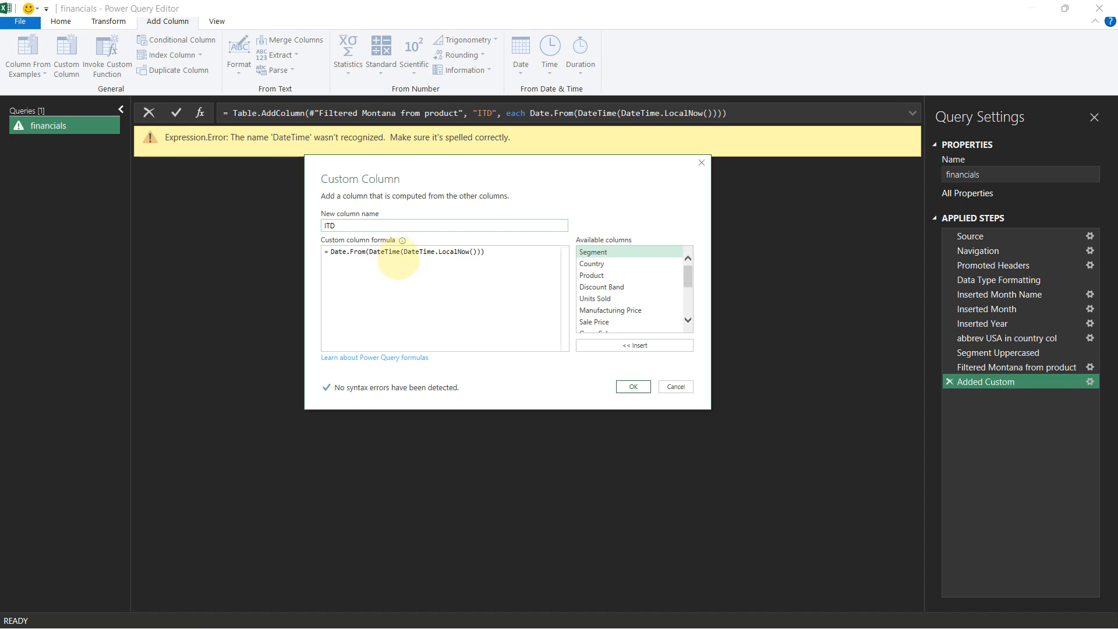
{"action": "left_click", "coordinate": [365, 253]}
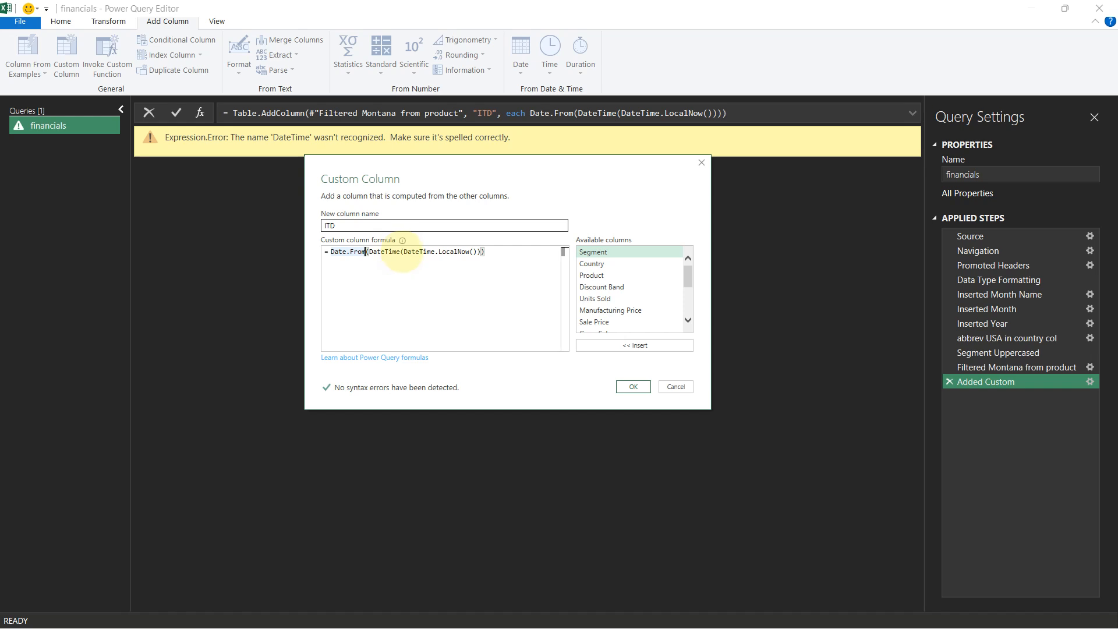
{"action": "left_click", "coordinate": [402, 253]}
{"action": "key", "text": "BackSpace"}
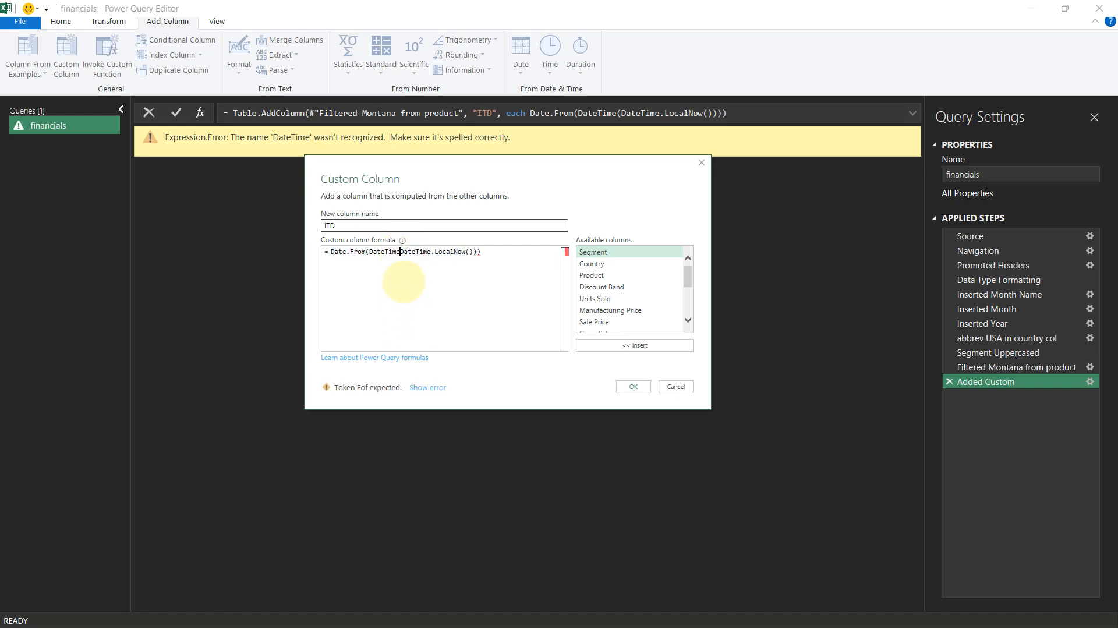
{"action": "key", "text": "BackSpace"}
{"action": "key", "text": "BackSpace"}
{"action": "key", "text": "BackSpace"}
{"action": "key", "text": "BackSpace"}
{"action": "key", "text": "BackSpace"}
{"action": "key", "text": "BackSpace"}
{"action": "key", "text": "BackSpace"}
{"action": "key", "text": "BackSpace"}
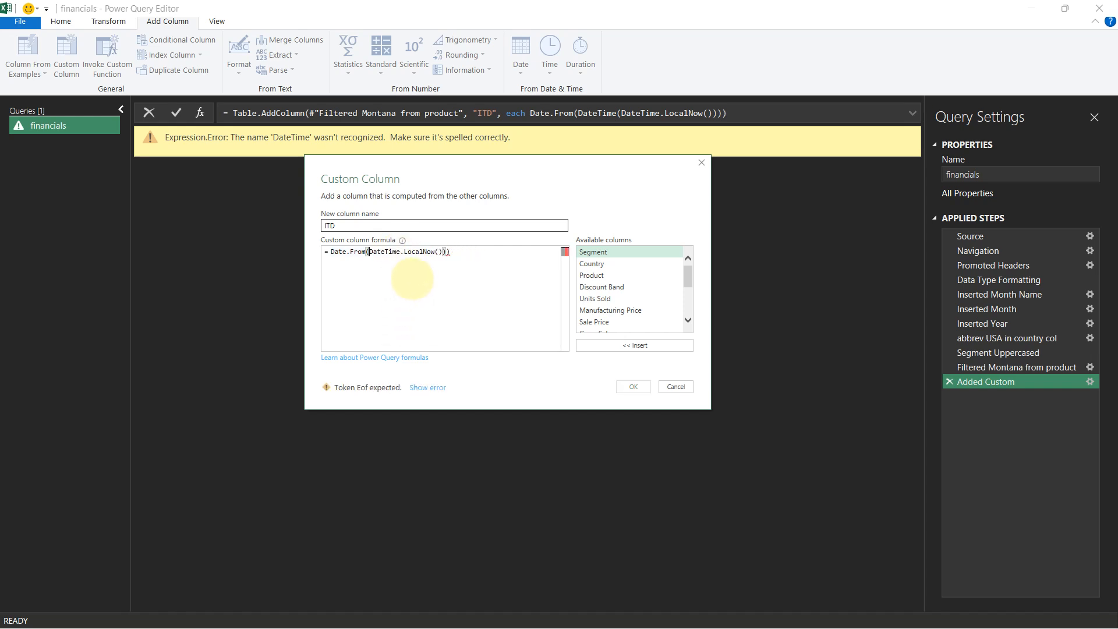
{"action": "left_click", "coordinate": [454, 252]}
{"action": "key", "text": "BackSpace"}
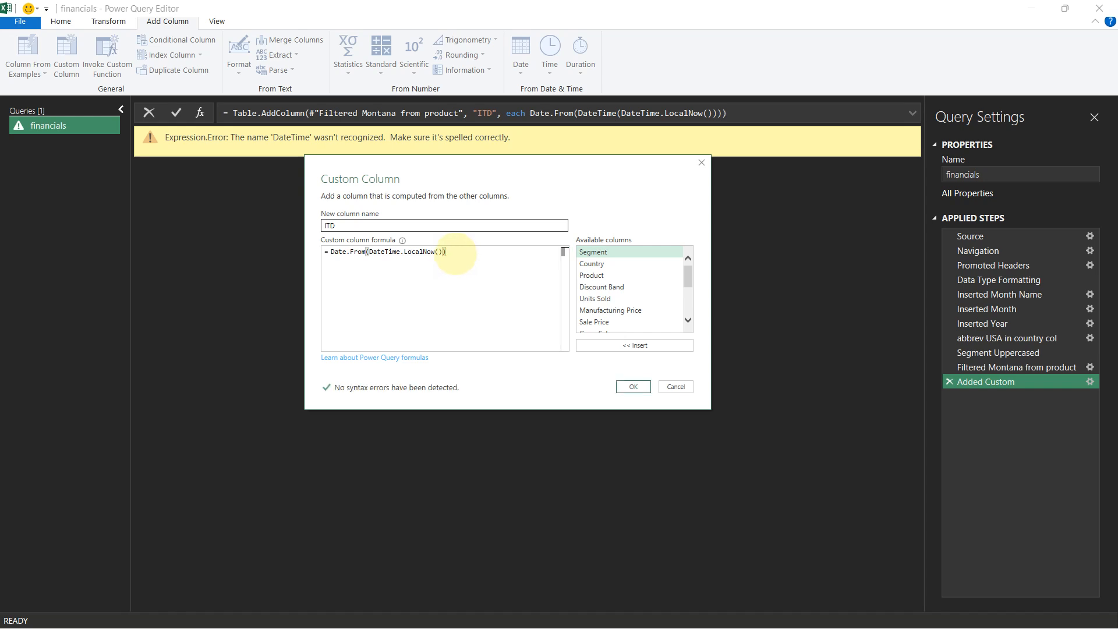
{"action": "left_click", "coordinate": [633, 387]}
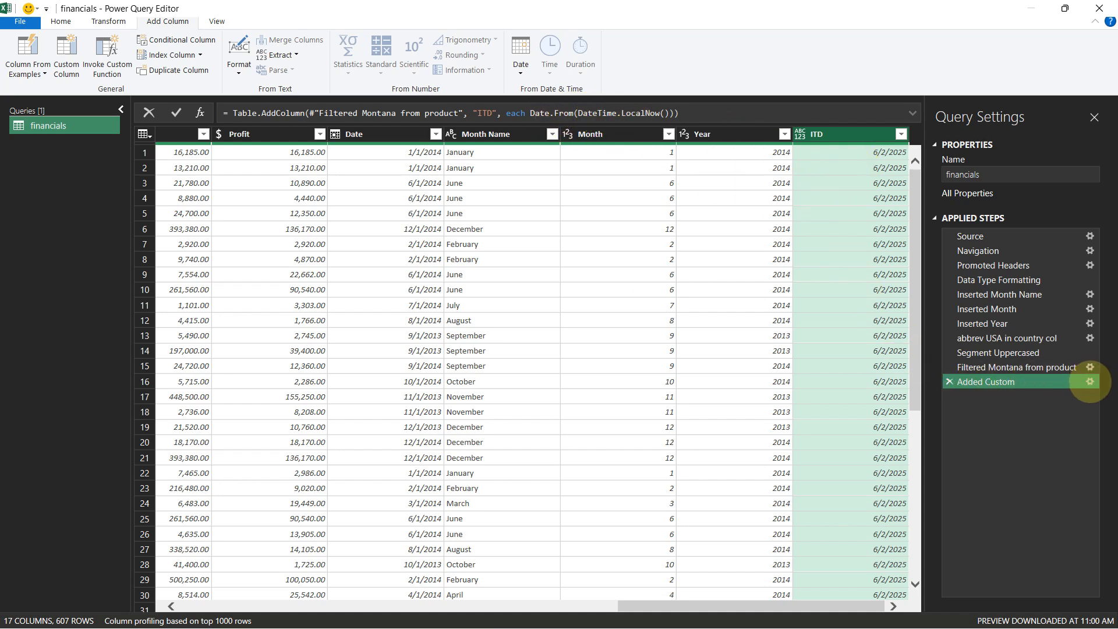
Edit the Added Custom formula to just DateTime.LocalNow() by removing the Date.From wrapper
{"action": "left_click", "coordinate": [1090, 381]}
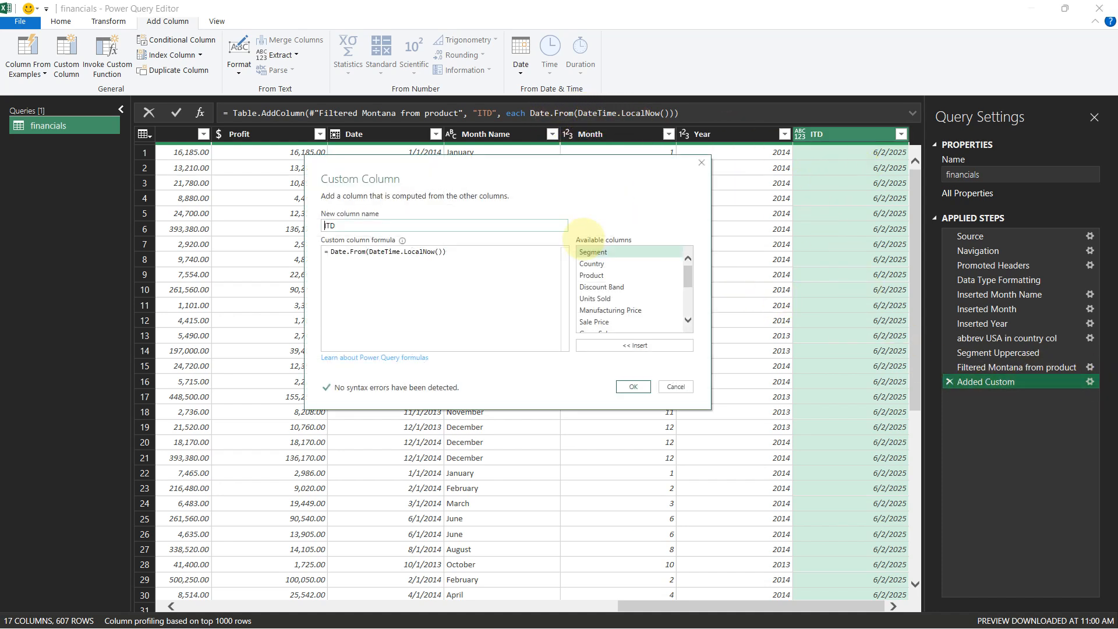
{"action": "left_click_drag", "start_coordinate": [368, 251], "coordinate": [331, 256]}
{"action": "key", "text": "Delete"}
{"action": "left_click", "coordinate": [408, 251]}
{"action": "key", "text": "BackSpace"}
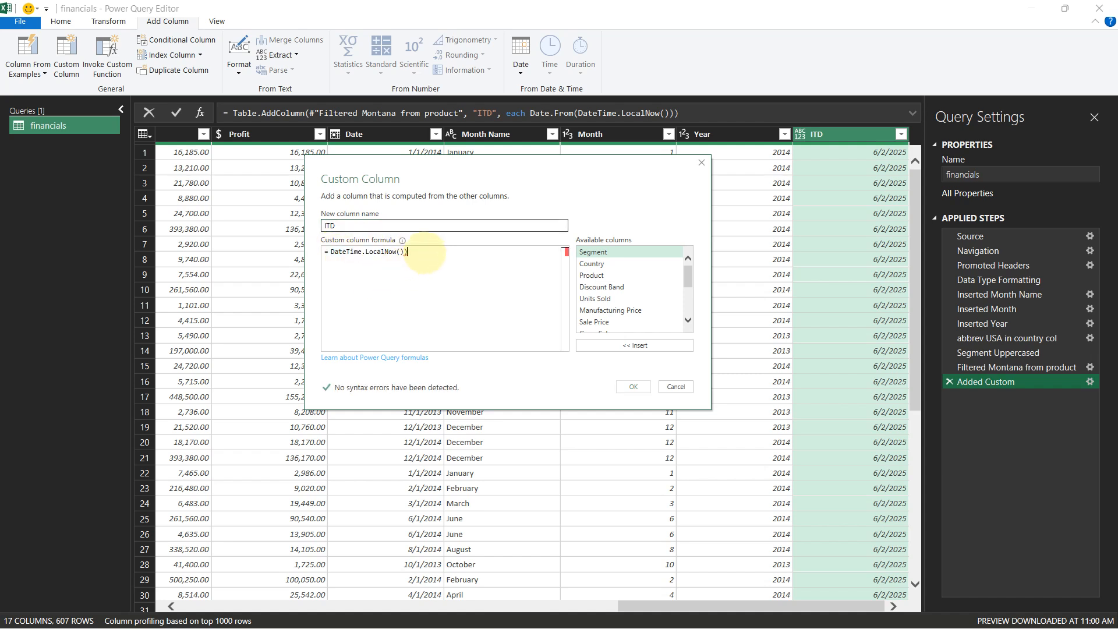
{"action": "left_click", "coordinate": [633, 387]}
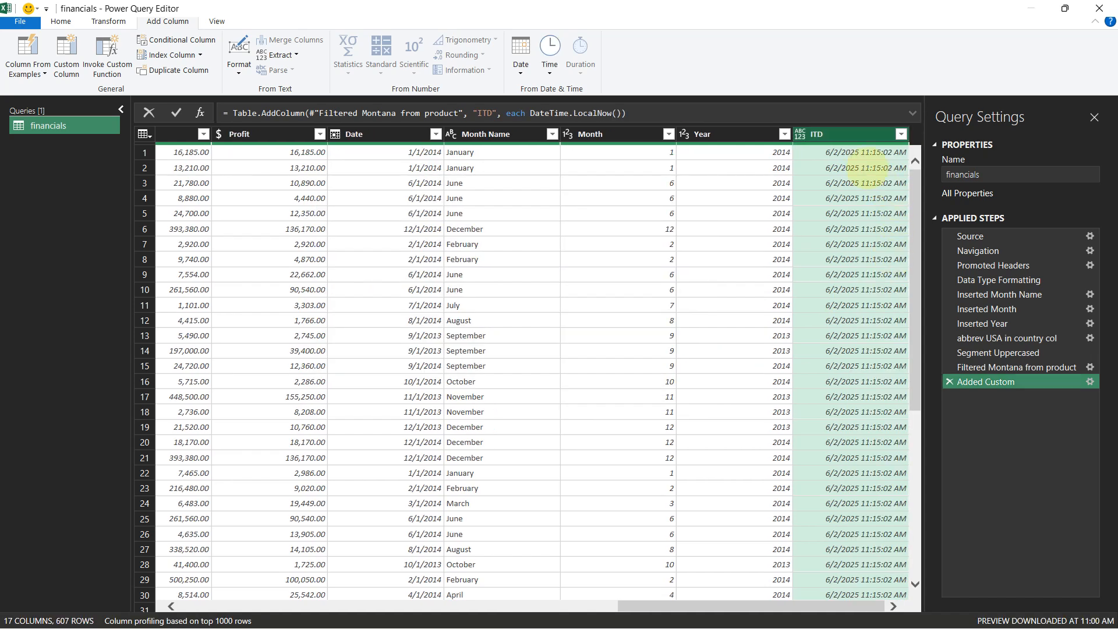
Reopen the Added Custom step and change its formula to DateTime.LocalNow()-[Date] by inserting the Date column
{"action": "left_click", "coordinate": [800, 134]}
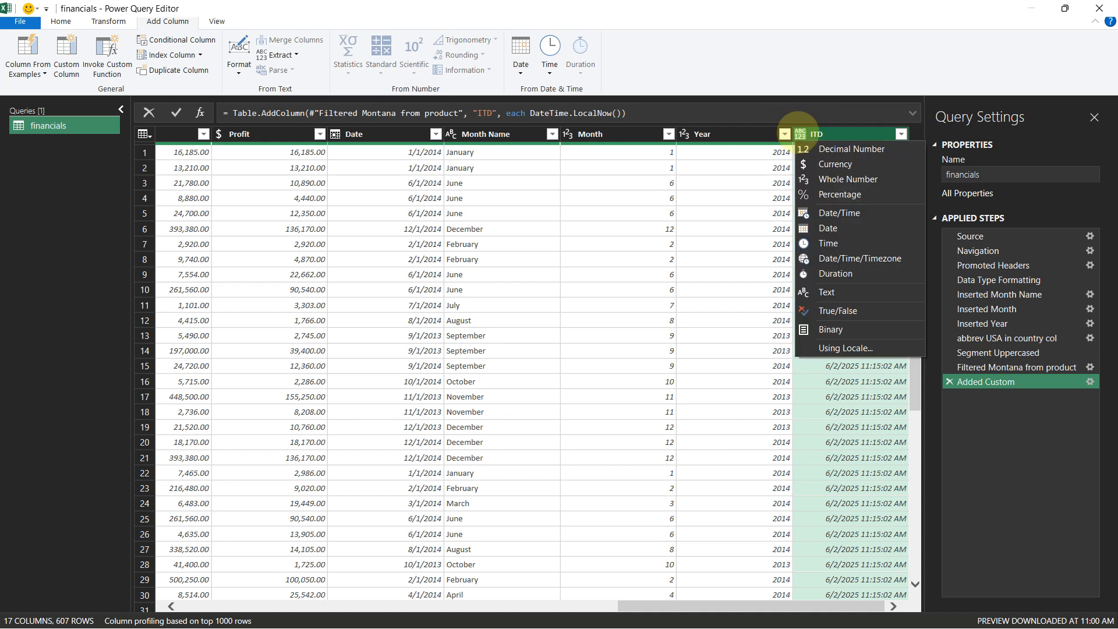
{"action": "left_click", "coordinate": [1091, 382]}
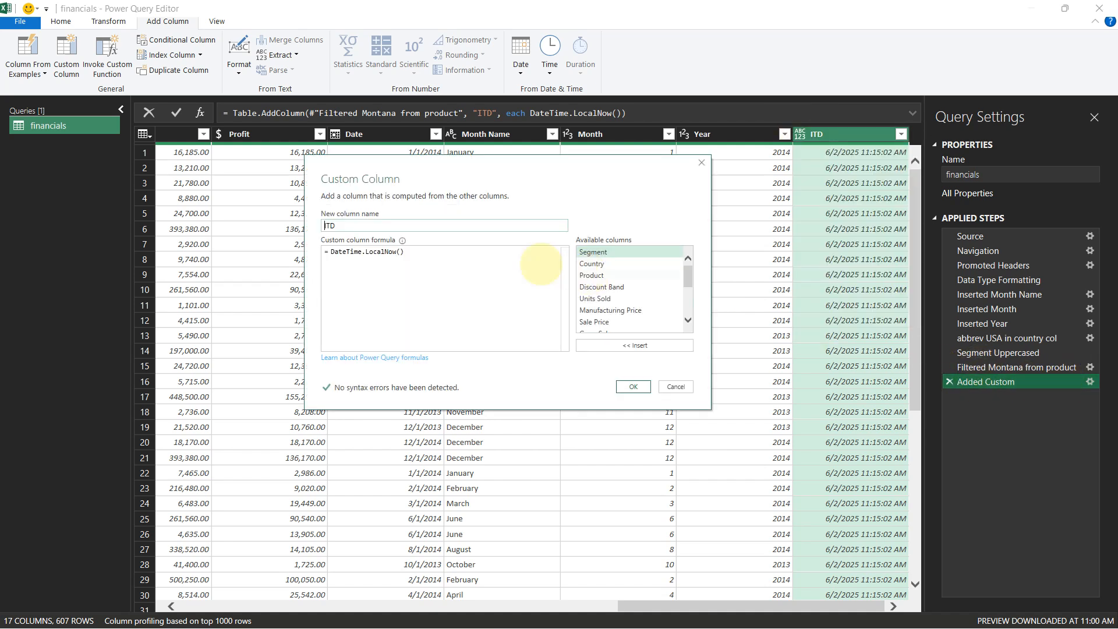
{"action": "left_click", "coordinate": [429, 253]}
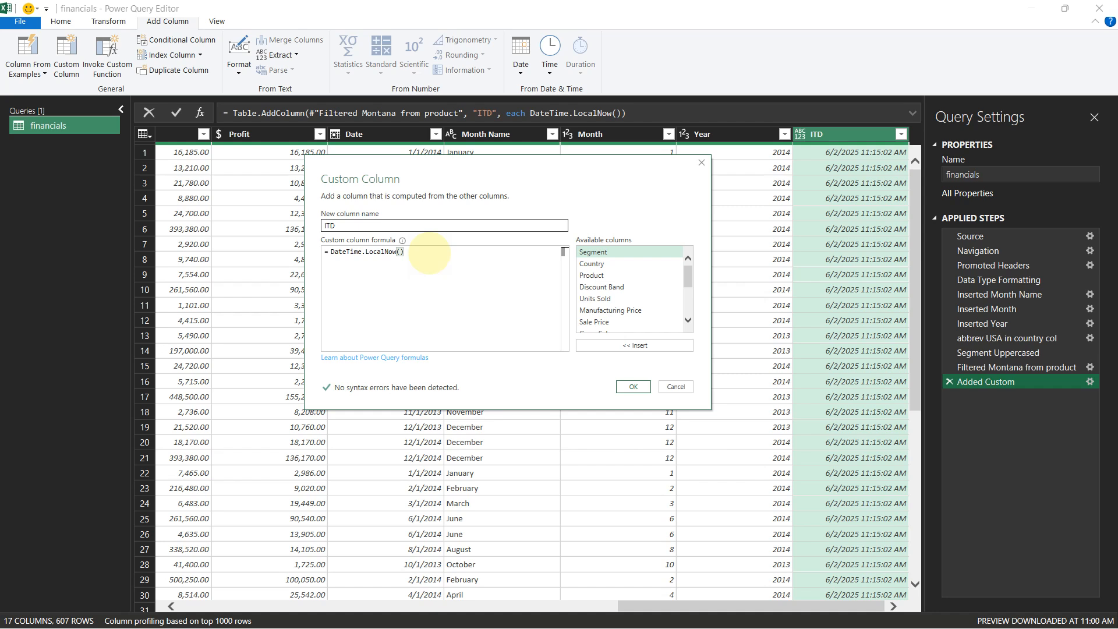
{"action": "type", "text": ","}
{"action": "left_click_drag", "start_coordinate": [688, 278], "coordinate": [688, 303]}
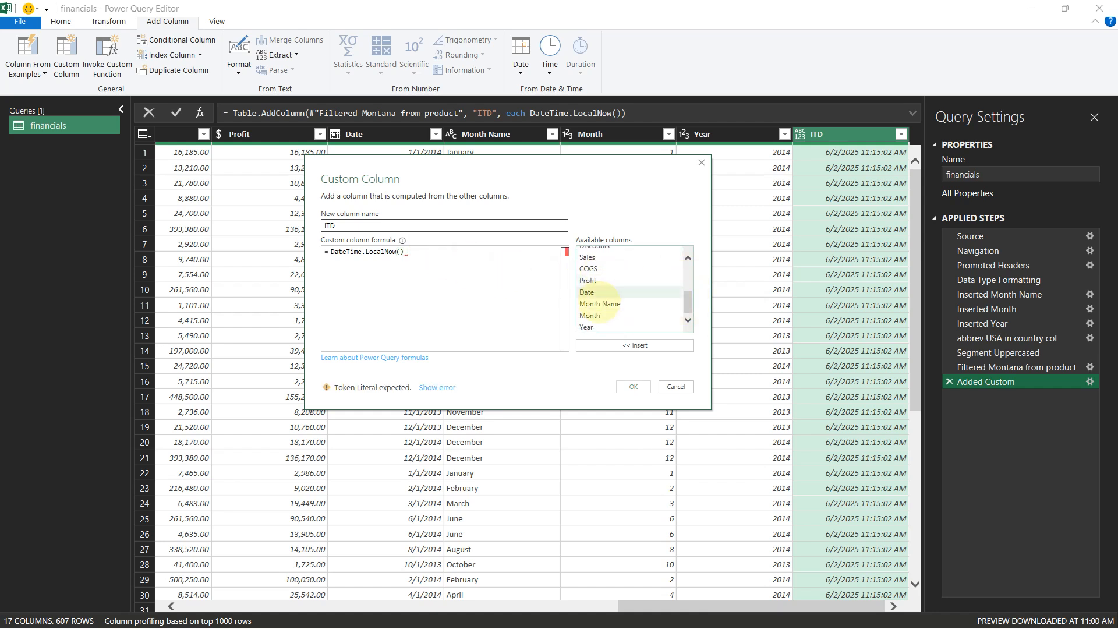
{"action": "double_click", "coordinate": [588, 292]}
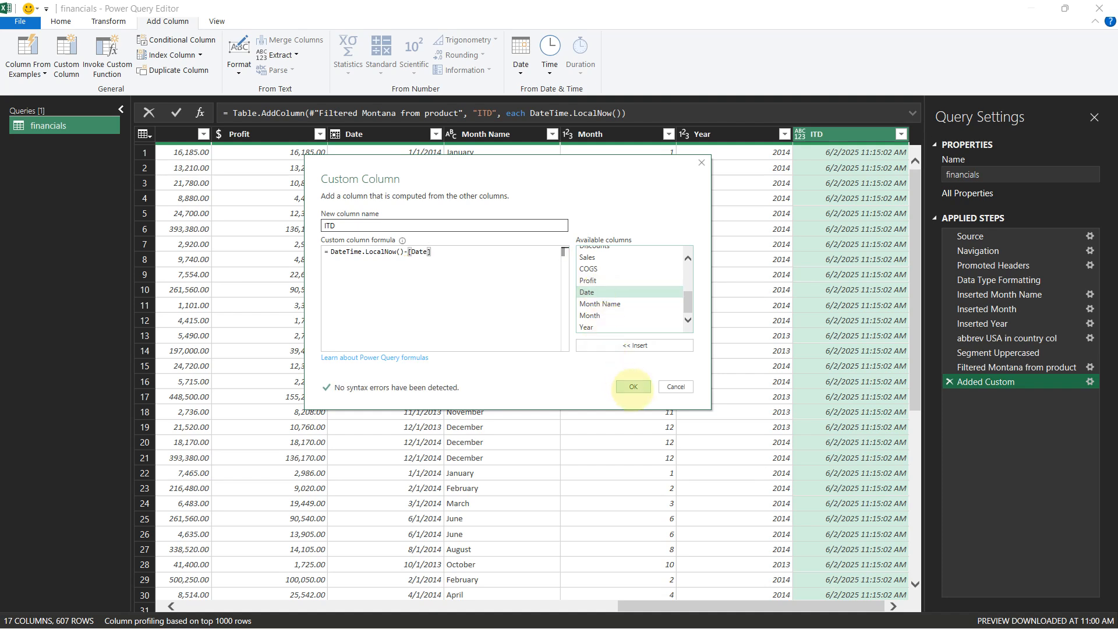
{"action": "left_click", "coordinate": [633, 387]}
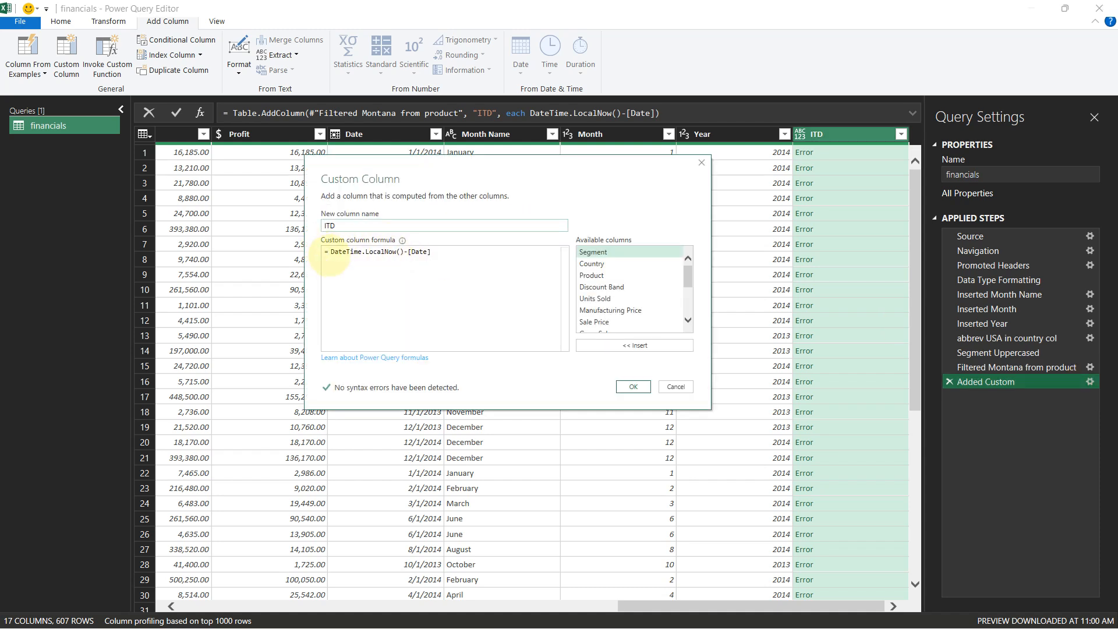
Wrap the now-time in Date.From so the Added Custom formula becomes Date.From(DateTime.LocalNow())-[Date]
{"action": "left_click", "coordinate": [331, 252]}
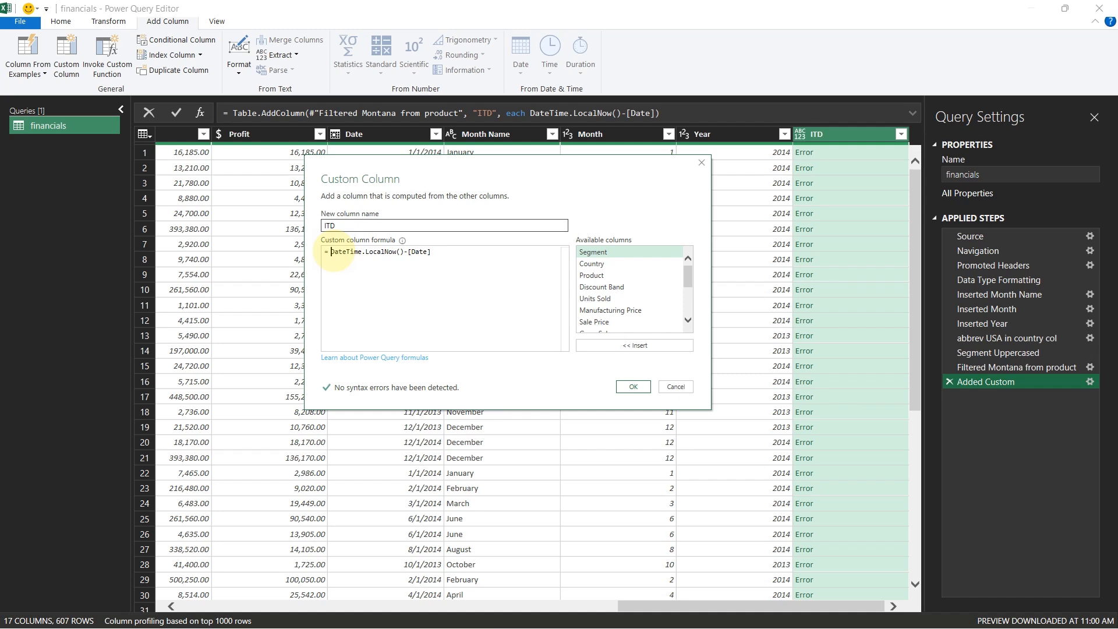
{"action": "type", "text": "Date.From("}
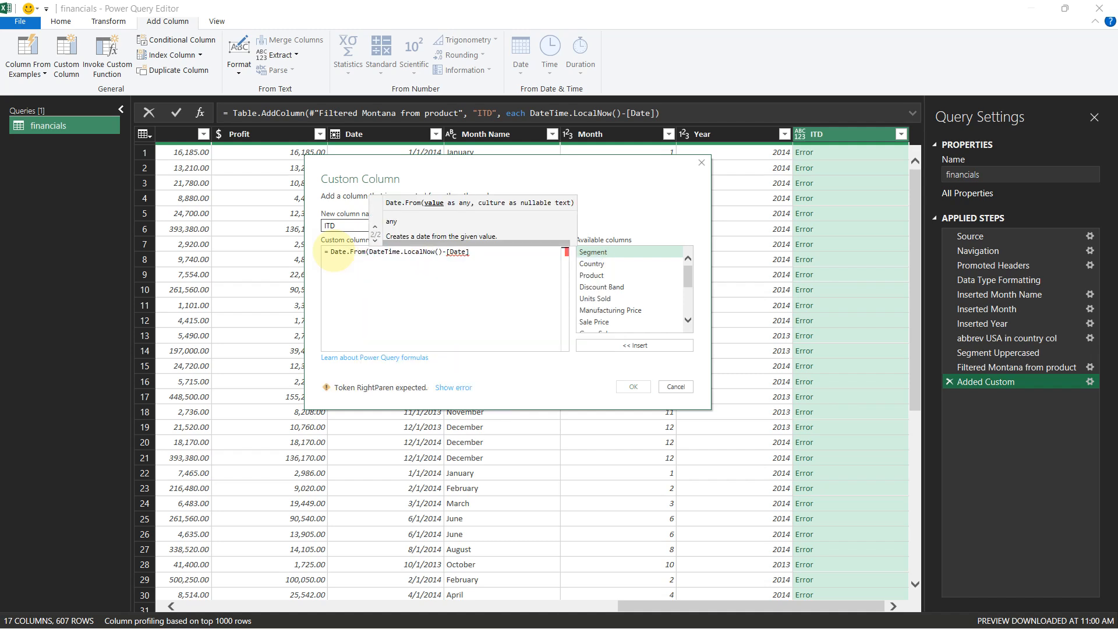
{"action": "key", "text": "Right"}
{"action": "key", "text": "Right"}
{"action": "key", "text": "Right"}
{"action": "key", "text": "Right"}
{"action": "key", "text": "Right"}
{"action": "key", "text": "Right"}
{"action": "key", "text": "Right"}
{"action": "key", "text": "Right"}
{"action": "key", "text": "Right"}
{"action": "key", "text": "Right"}
{"action": "key", "text": "Right"}
{"action": "key", "text": "Right"}
{"action": "key", "text": "Right"}
{"action": "key", "text": "Right"}
{"action": "key", "text": "Right"}
{"action": "key", "text": "Right"}
{"action": "key", "text": "Right"}
{"action": "key", "text": "Right"}
{"action": "key", "text": "Right"}
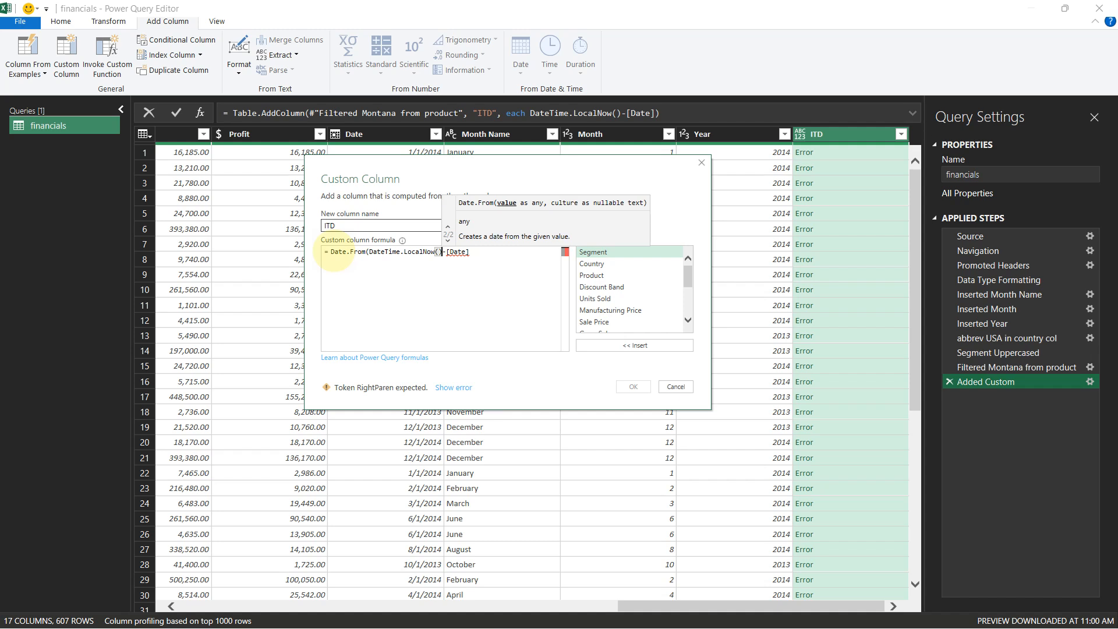
{"action": "type", "text": ")"}
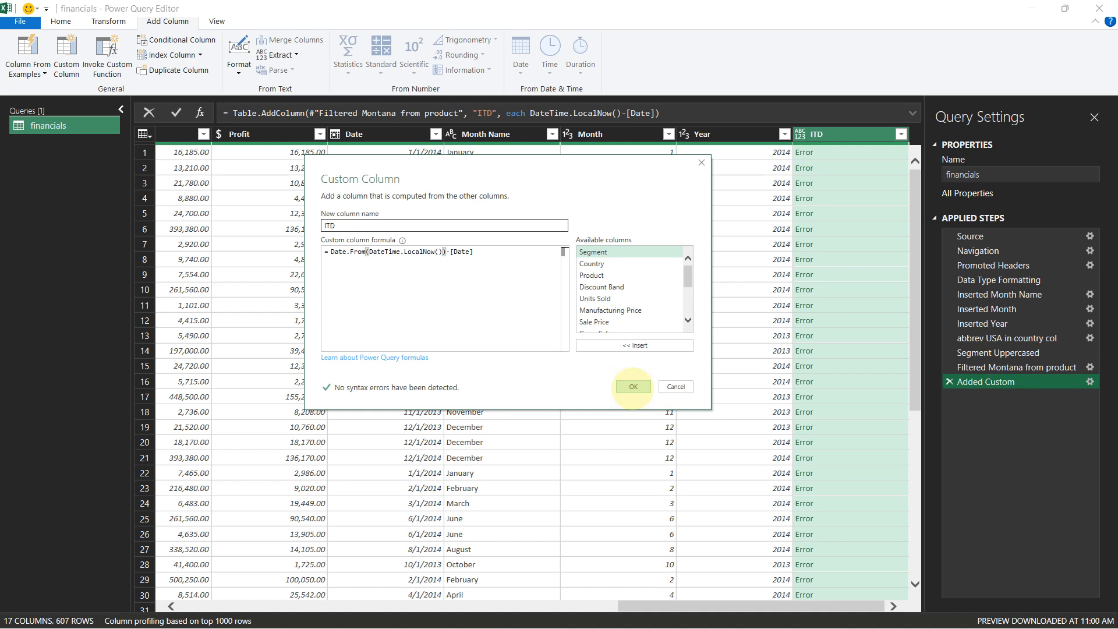
{"action": "left_click", "coordinate": [633, 386]}
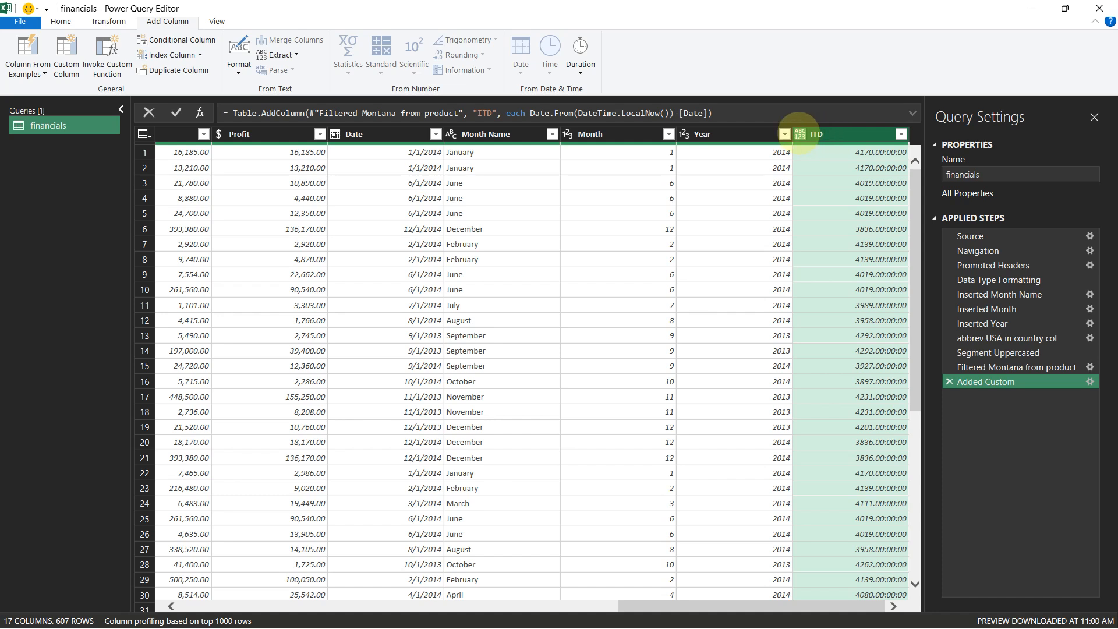
Change the ITD column's data type to Whole Number
{"action": "left_click", "coordinate": [799, 134]}
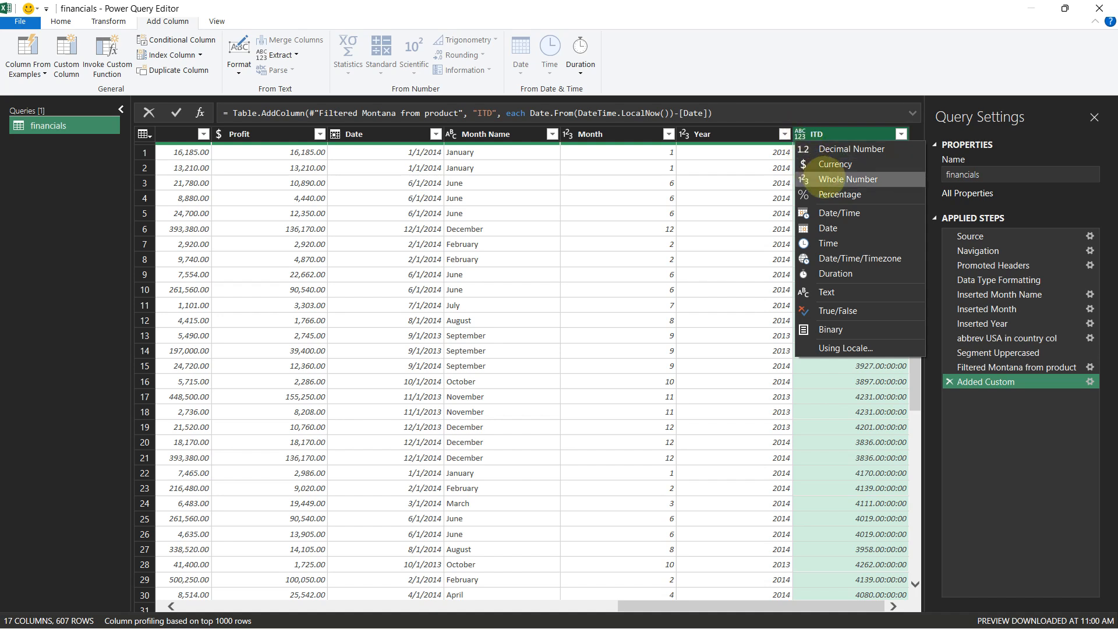
{"action": "left_click", "coordinate": [824, 178]}
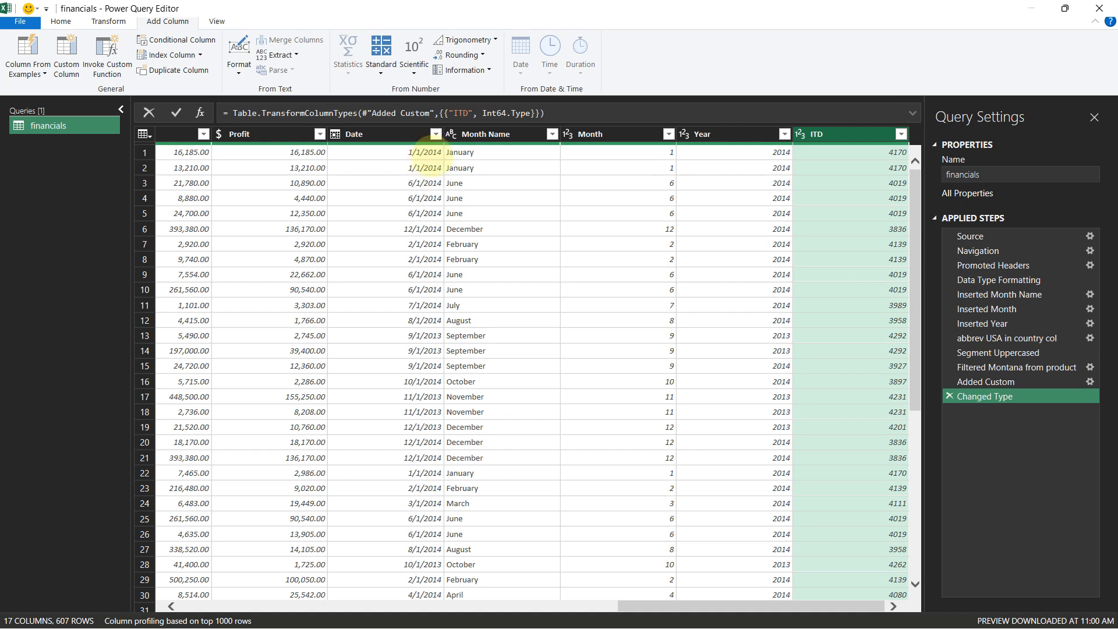
Replace the value 2014 with 2024 in the Date column
{"action": "left_click", "coordinate": [401, 135]}
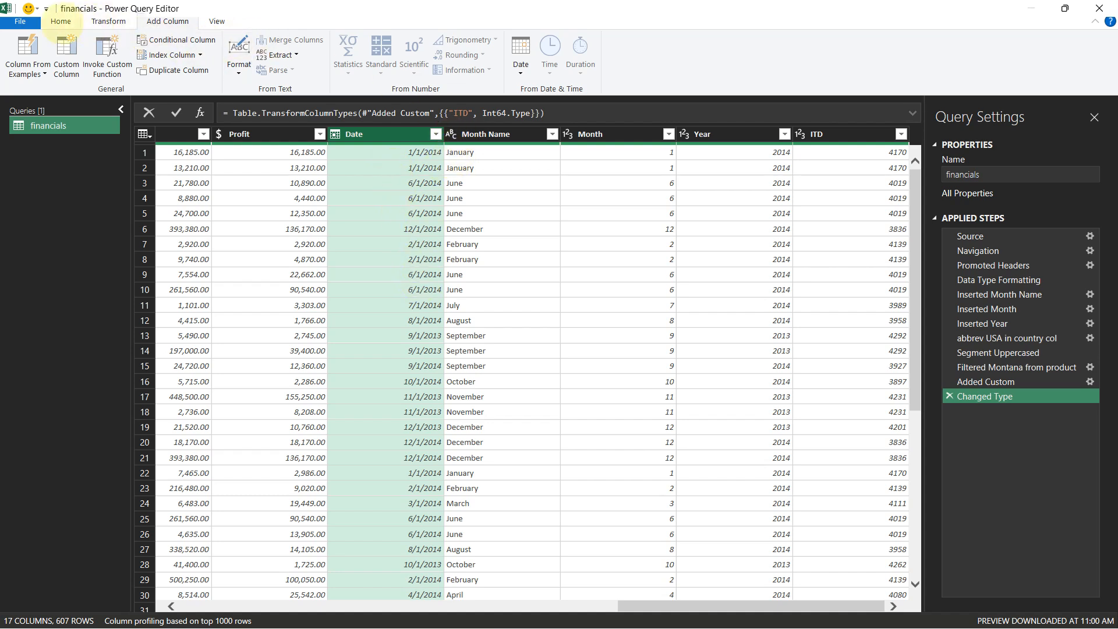
{"action": "left_click", "coordinate": [61, 21]}
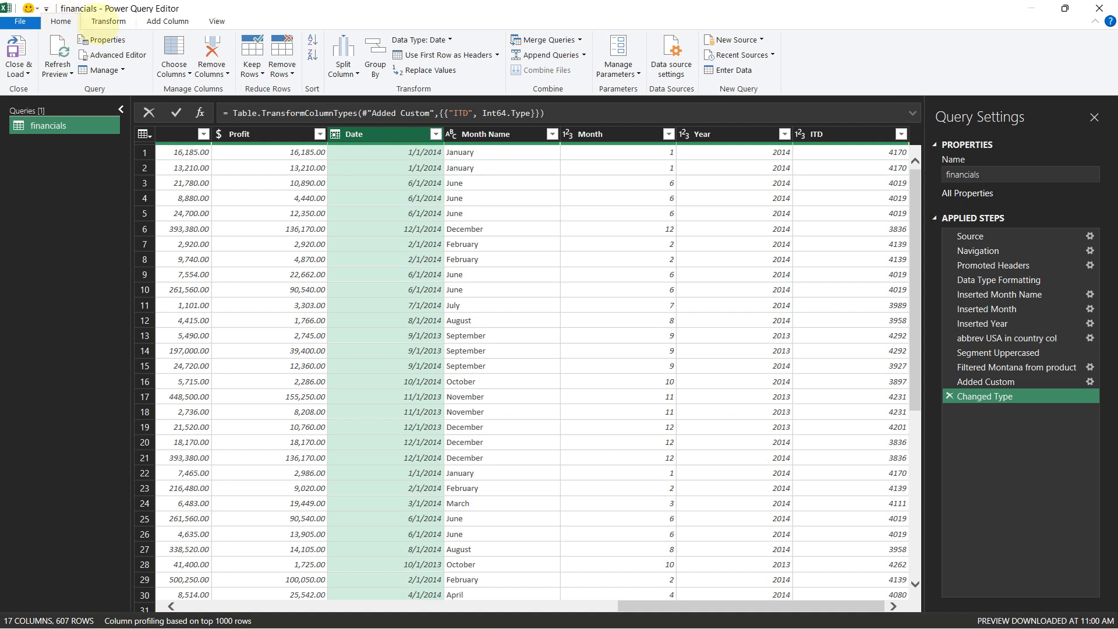
{"action": "left_click", "coordinate": [106, 22]}
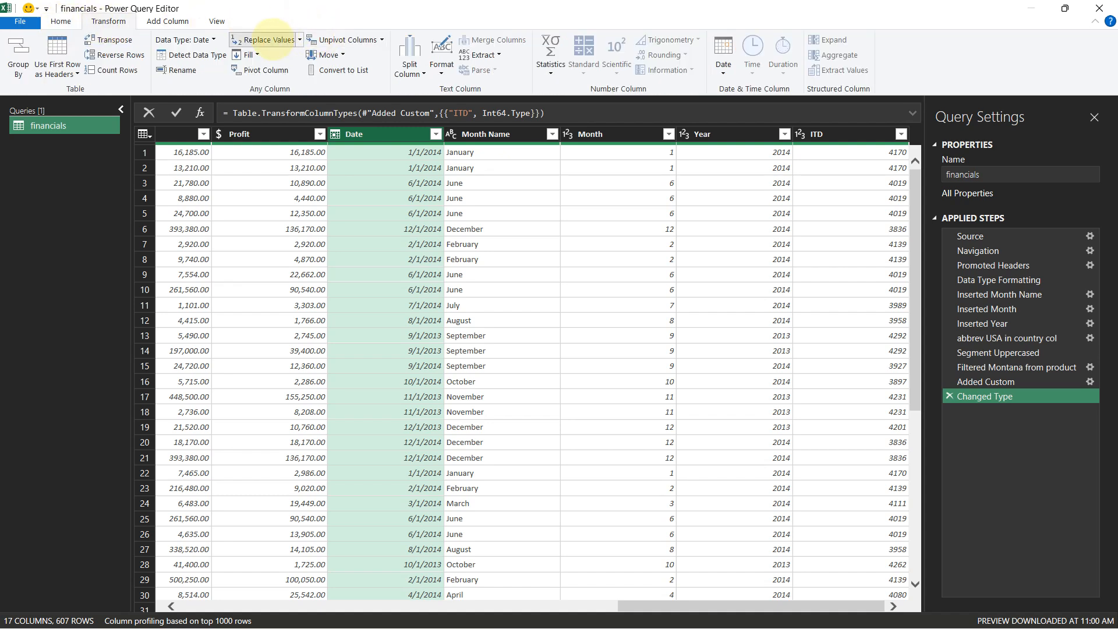
{"action": "left_click", "coordinate": [269, 40]}
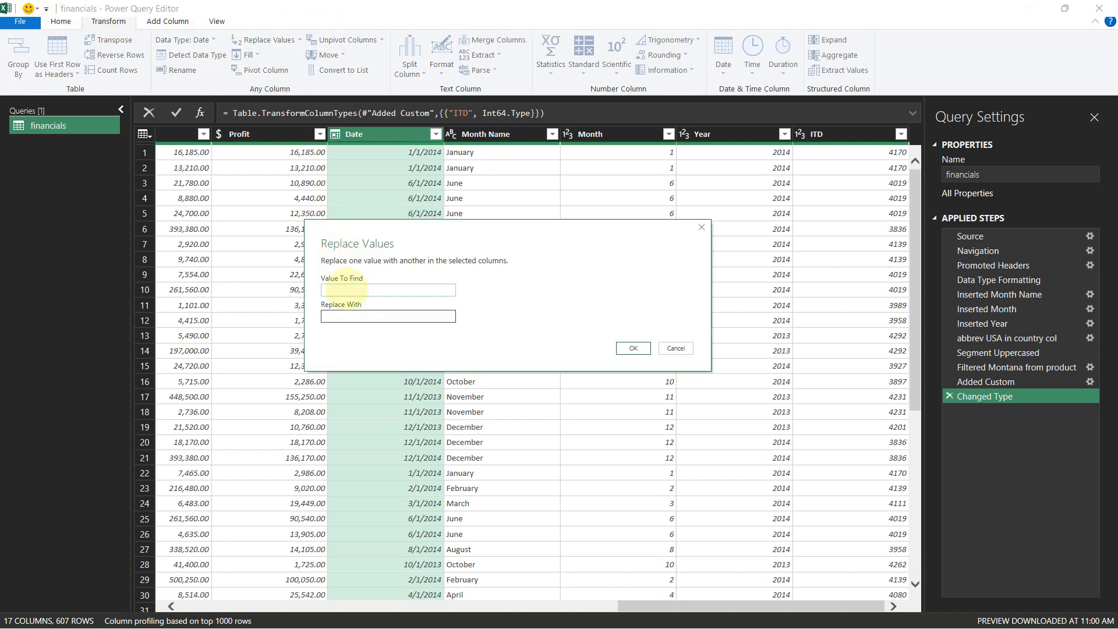
{"action": "type", "text": "/2014"}
{"action": "left_click", "coordinate": [365, 317]}
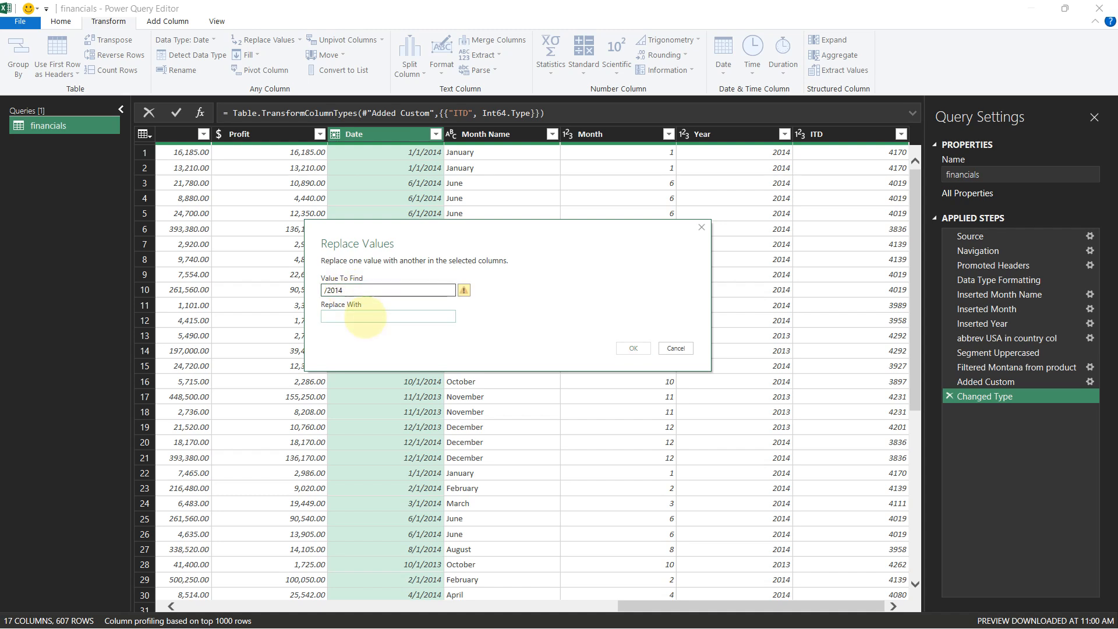
{"action": "type", "text": "/2024"}
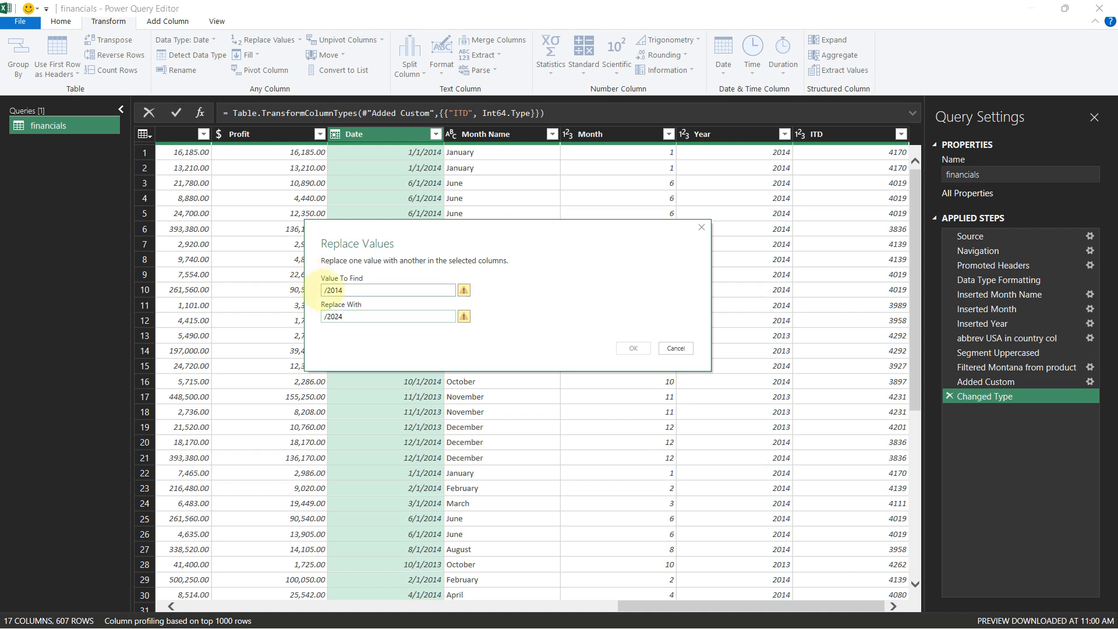
{"action": "left_click", "coordinate": [327, 290]}
{"action": "key", "text": "BackSpace"}
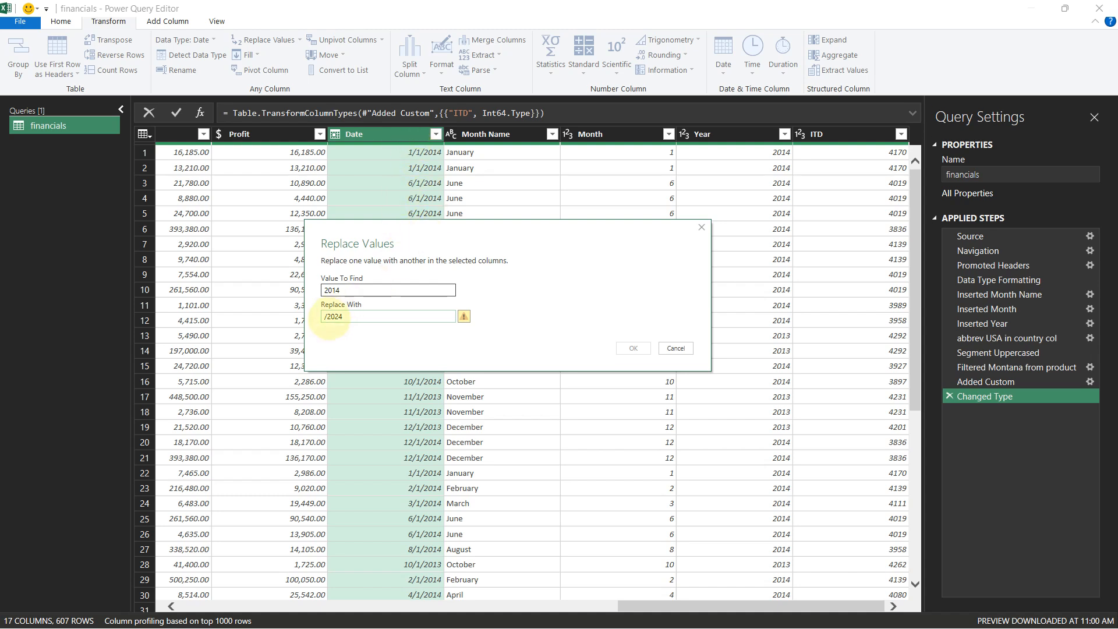
{"action": "left_click", "coordinate": [326, 317]}
{"action": "key", "text": "BackSpace"}
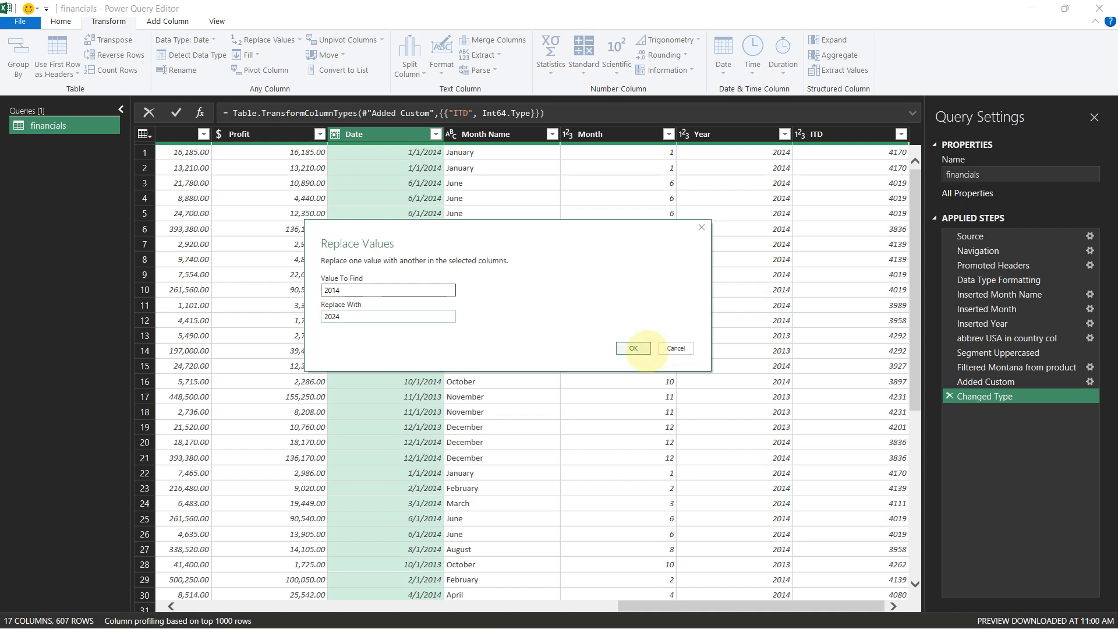
{"action": "left_click", "coordinate": [633, 348]}
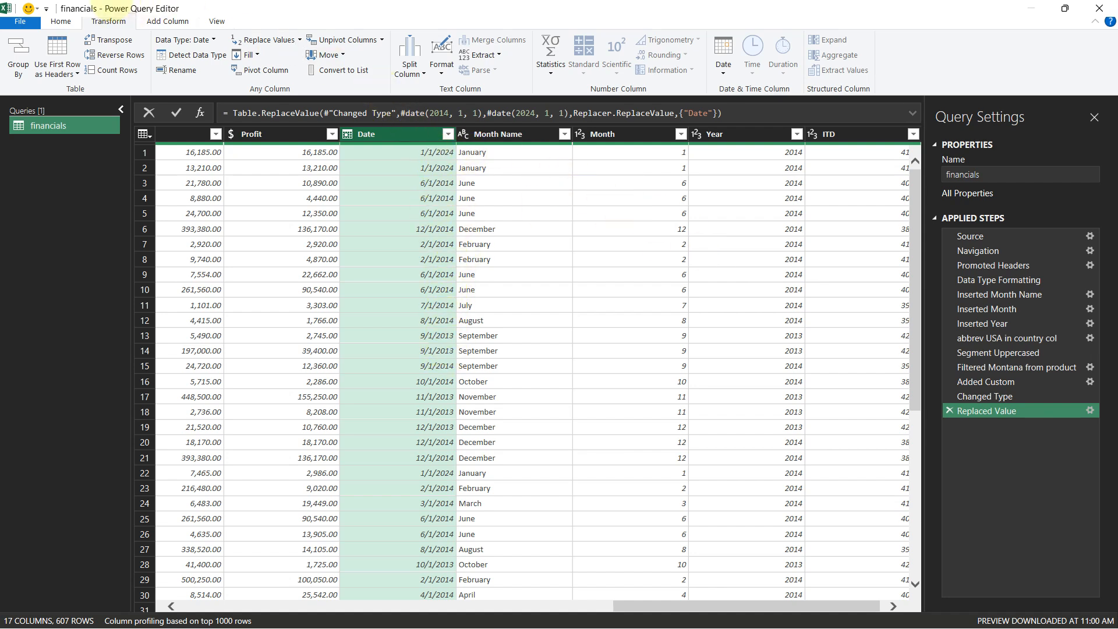
Replace the value 2013 with 2023 in the Date column
{"action": "left_click", "coordinate": [263, 40]}
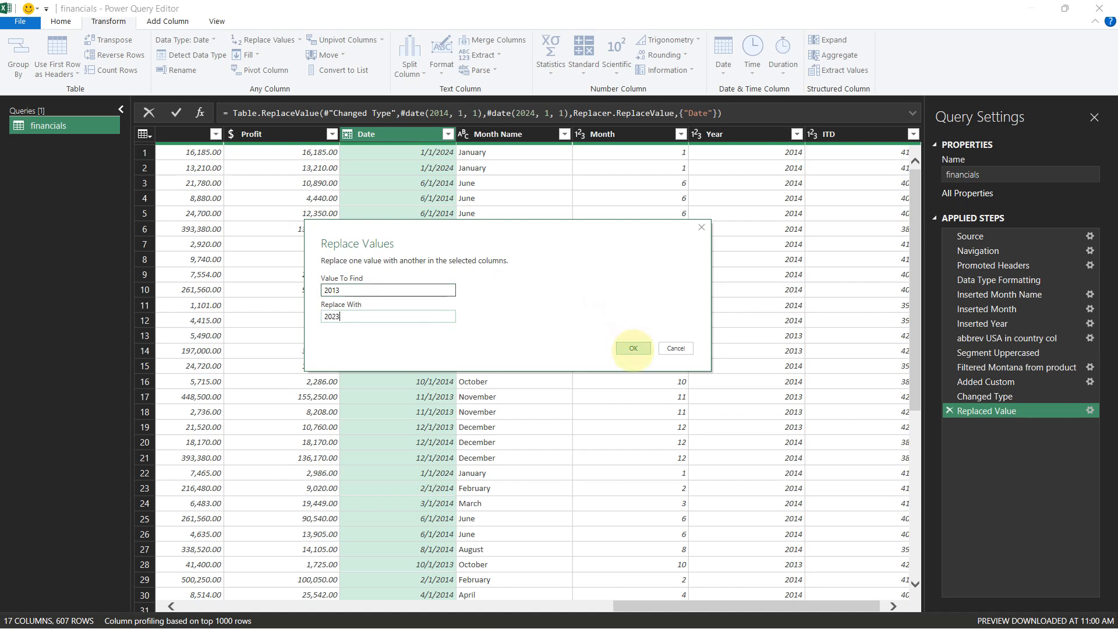
{"action": "left_click", "coordinate": [633, 348]}
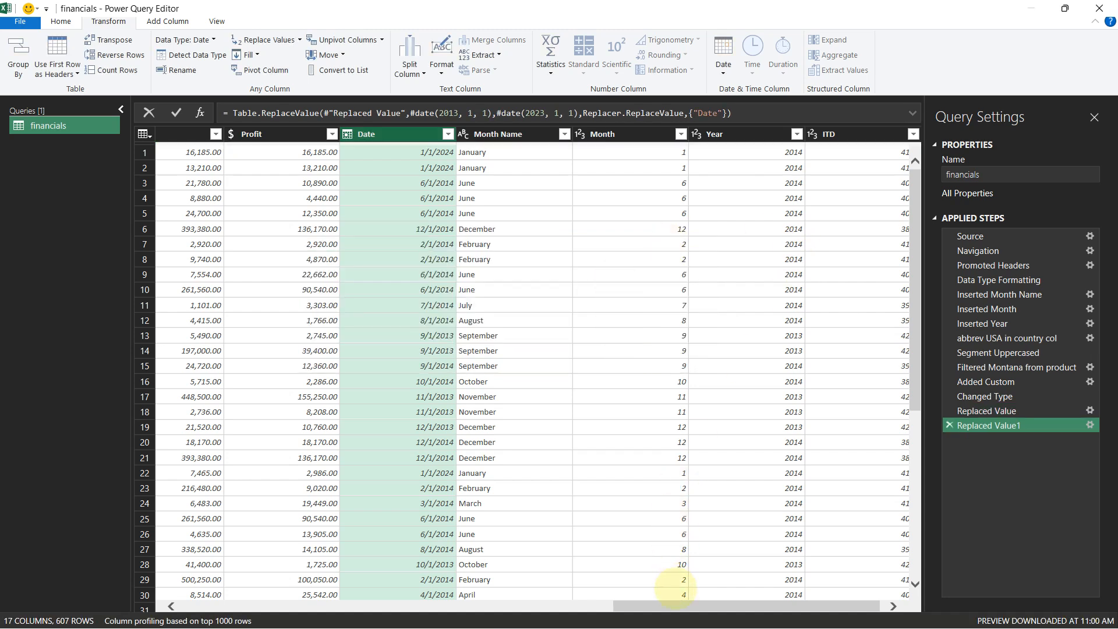
Move both Replaced Value steps up to directly after Data Type Formatting, then reselect the final Changed Type step
{"action": "left_click_drag", "start_coordinate": [691, 605], "coordinate": [762, 606]}
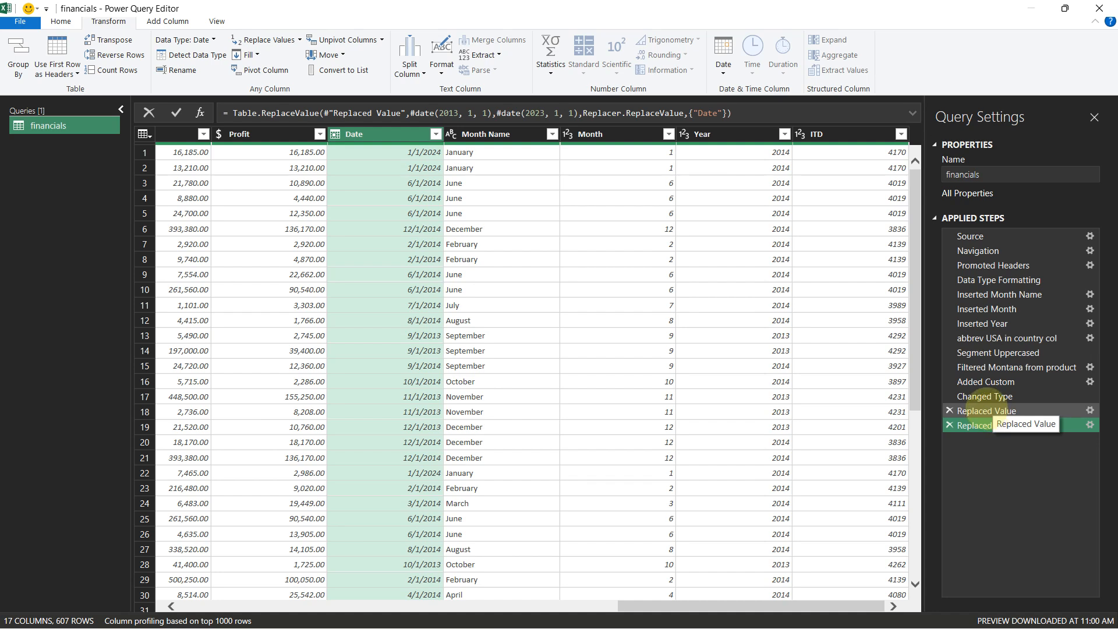
{"action": "left_click", "coordinate": [984, 410]}
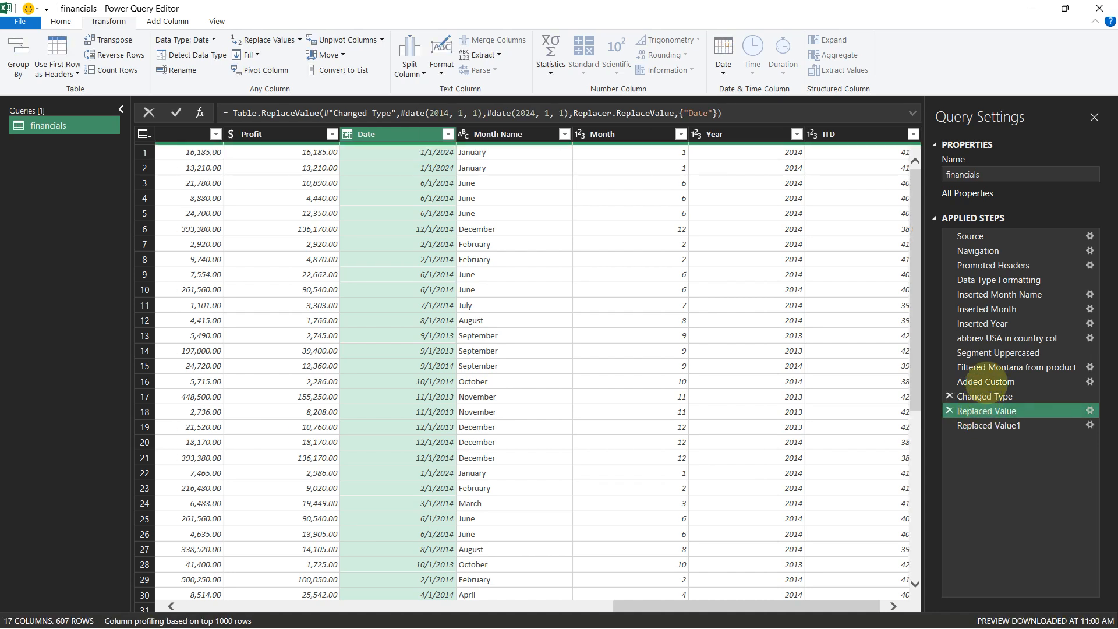
{"action": "left_click_drag", "start_coordinate": [984, 380], "coordinate": [990, 285]}
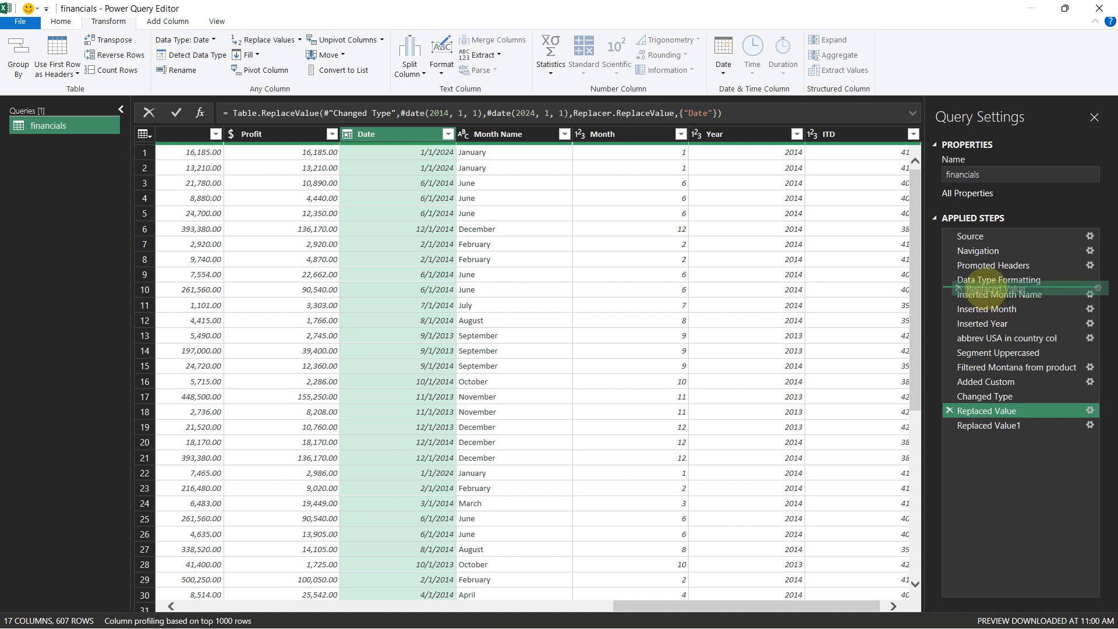
{"action": "left_click_drag", "start_coordinate": [990, 287], "coordinate": [986, 291]}
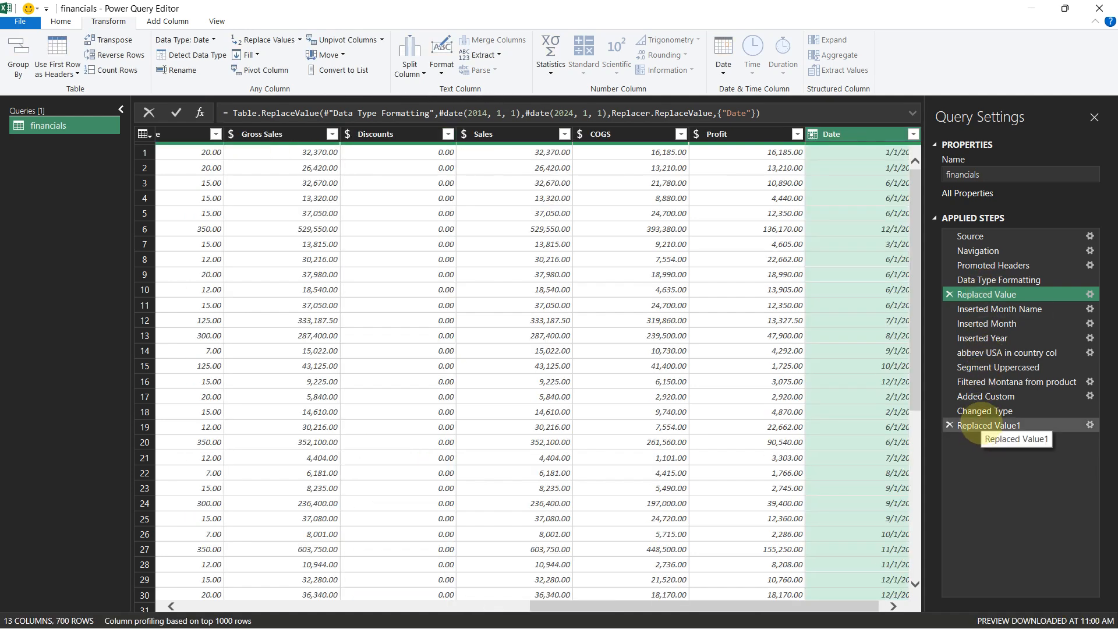
{"action": "left_click_drag", "start_coordinate": [988, 426], "coordinate": [985, 302]}
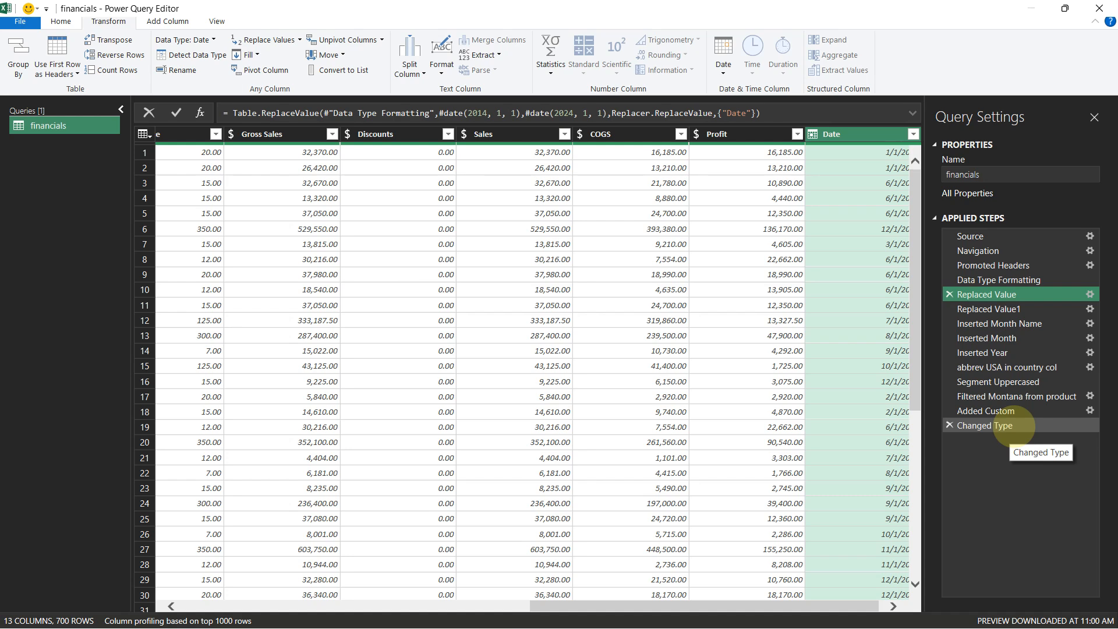
{"action": "left_click", "coordinate": [1014, 426]}
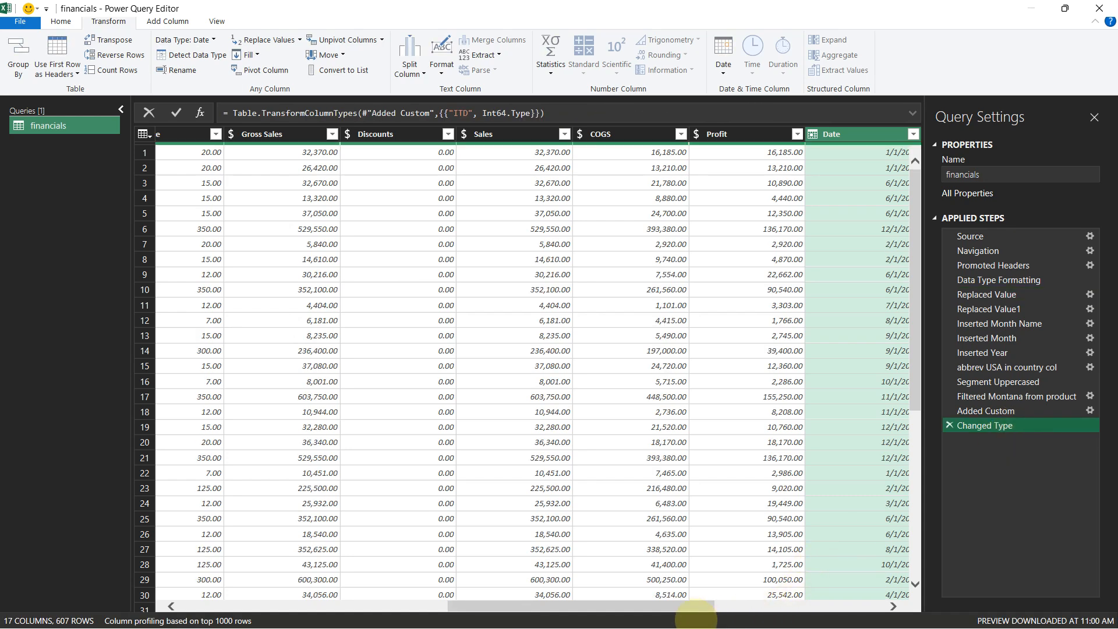
{"action": "left_click_drag", "start_coordinate": [738, 611], "coordinate": [912, 600]}
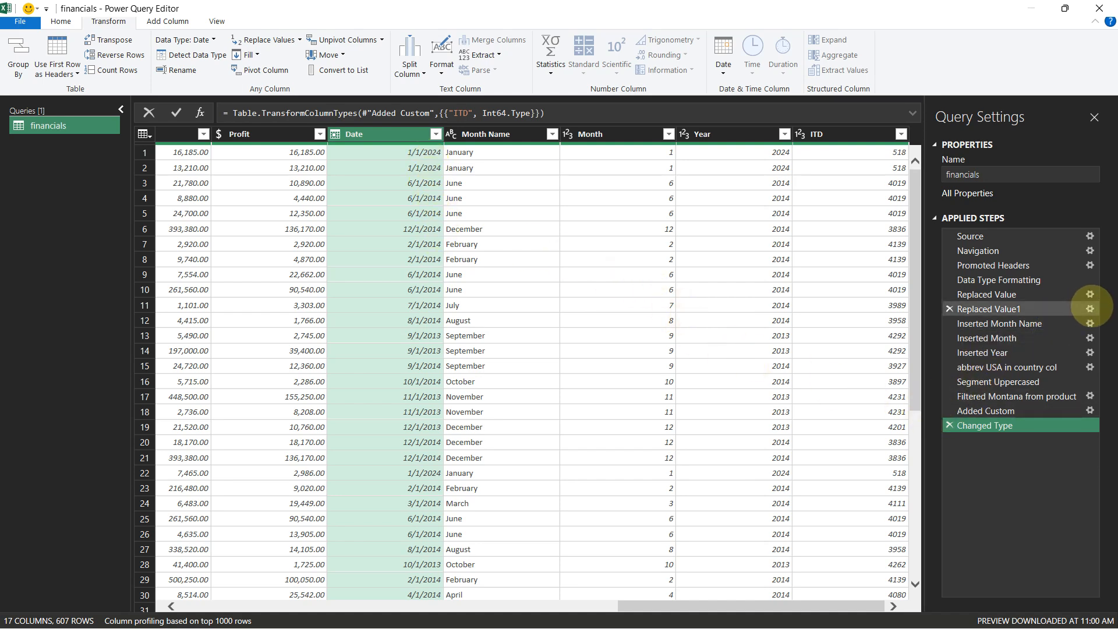
{"action": "left_click", "coordinate": [1091, 308]}
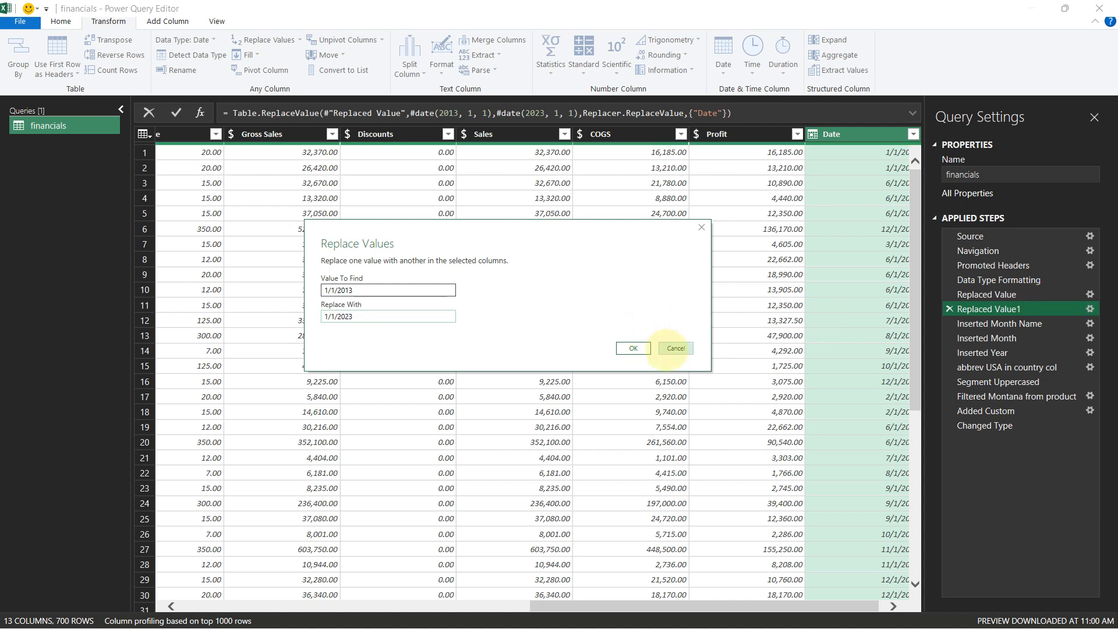
{"action": "left_click", "coordinate": [670, 349]}
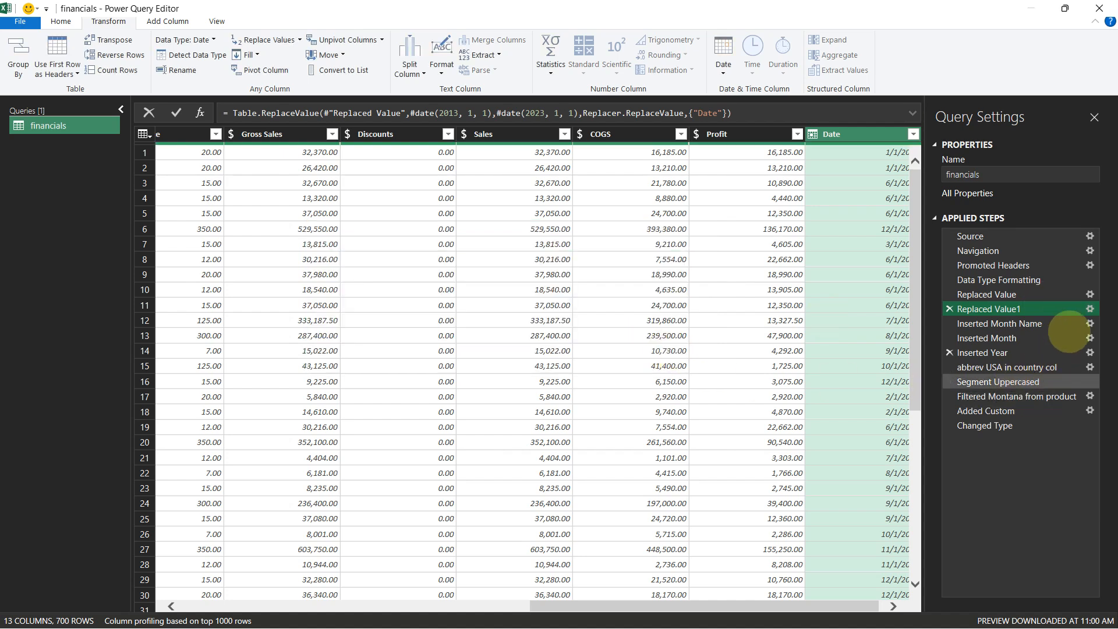
Edit the Replaced Value1 step so it finds 2013 and replaces it with 2023
{"action": "left_click", "coordinate": [1091, 308]}
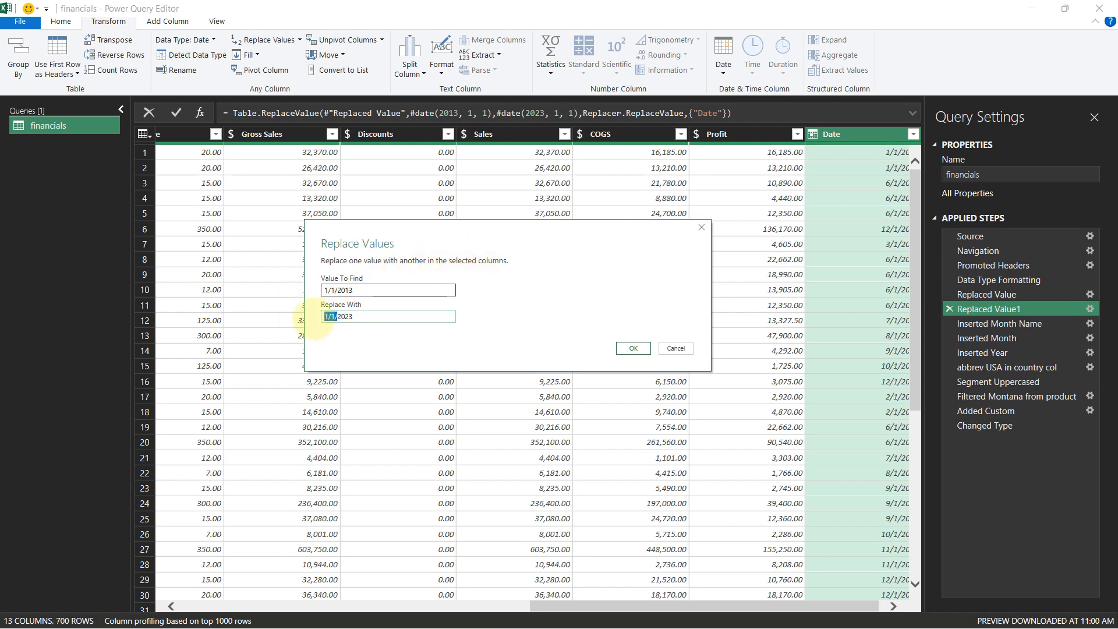
{"action": "left_click_drag", "start_coordinate": [335, 289], "coordinate": [324, 290]}
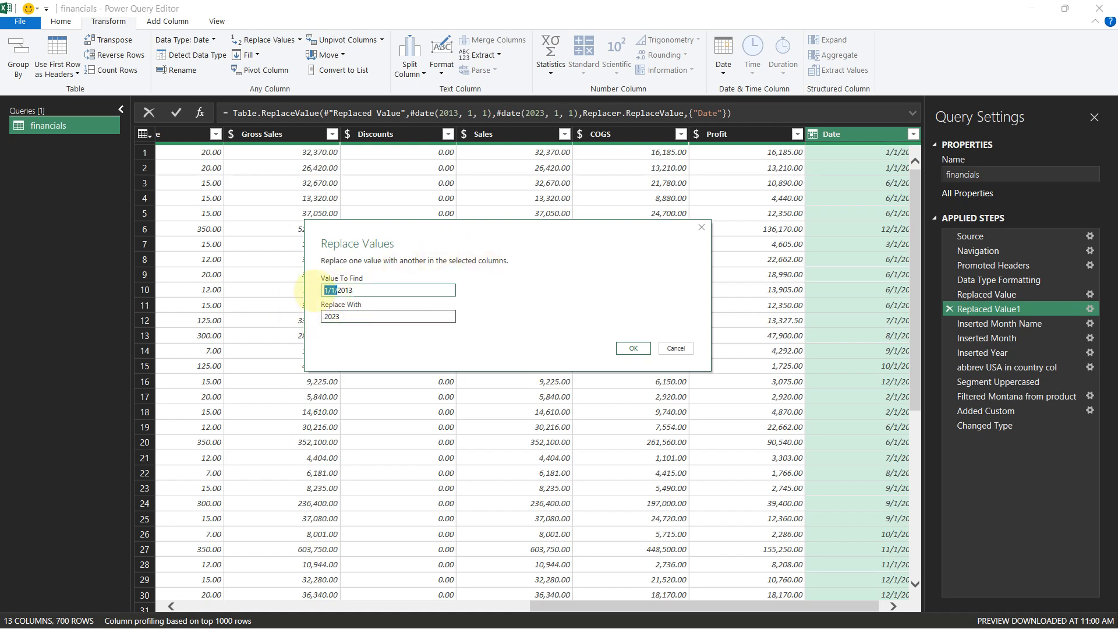
{"action": "key", "text": "BackSpace"}
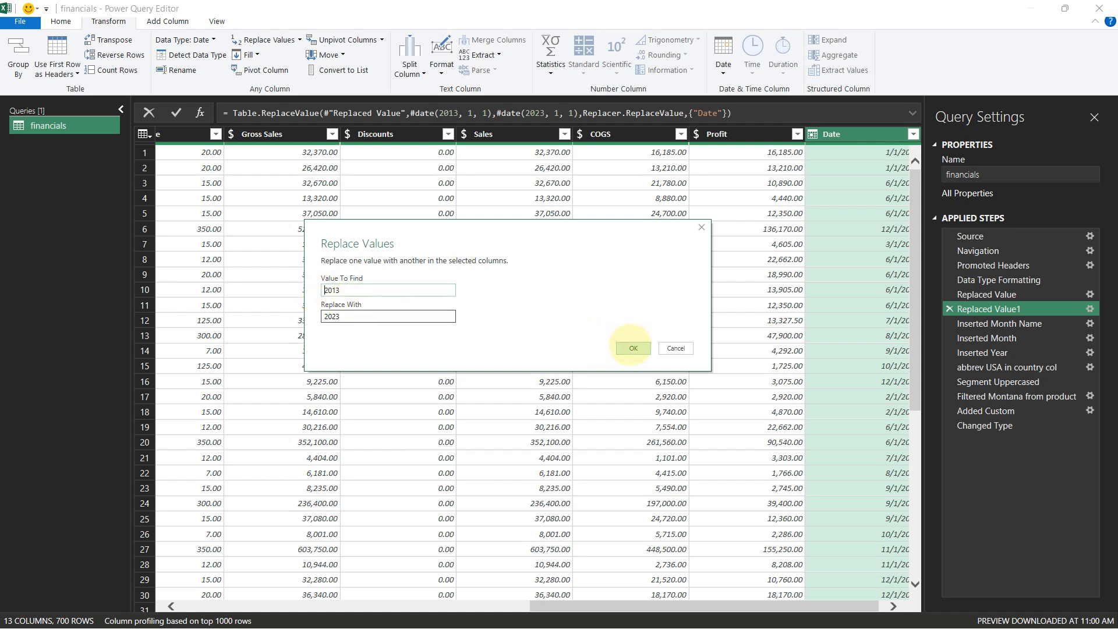
{"action": "left_click", "coordinate": [633, 347]}
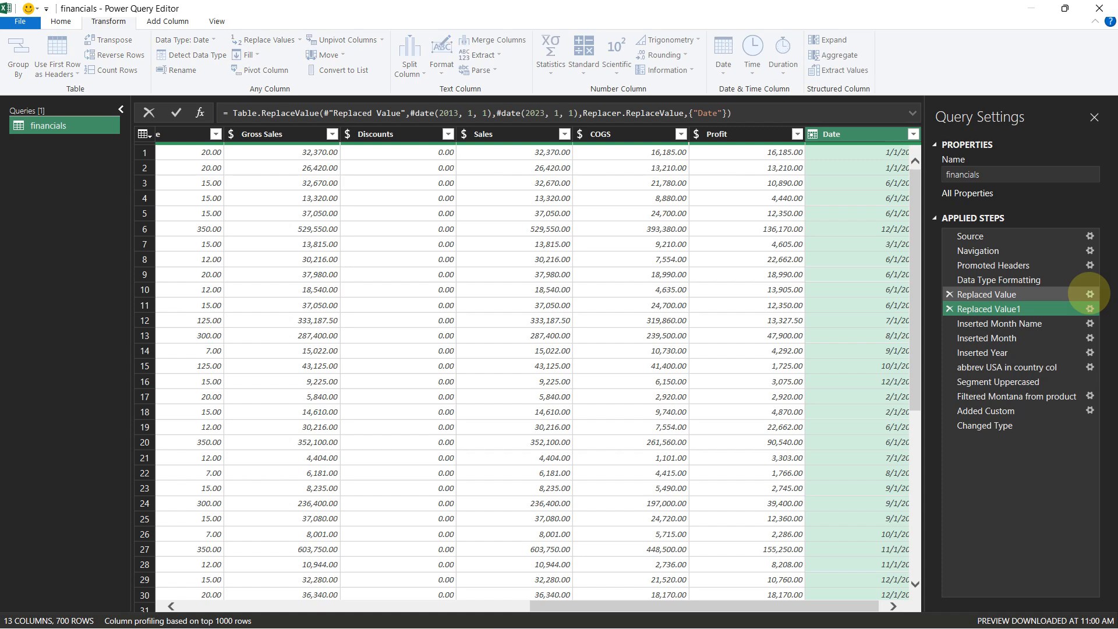
Edit the Replaced Value step so it finds 2014 and replaces it with 2024
{"action": "left_click", "coordinate": [1090, 294]}
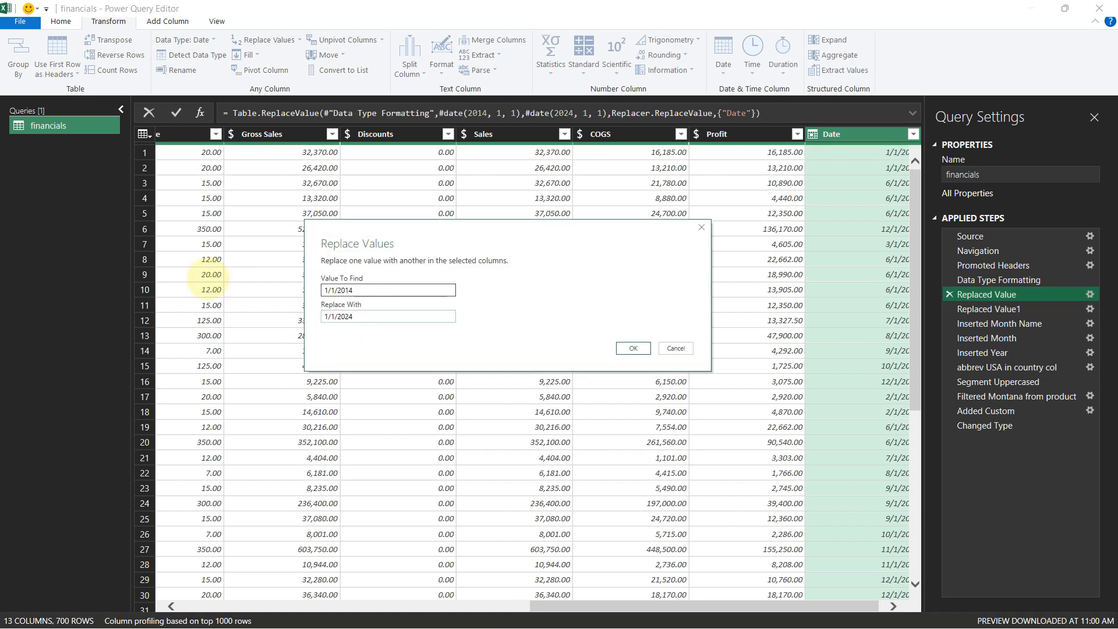
{"action": "left_click", "coordinate": [330, 316]}
{"action": "left_click_drag", "start_coordinate": [337, 290], "coordinate": [325, 317]}
{"action": "key", "text": "BackSpace"}
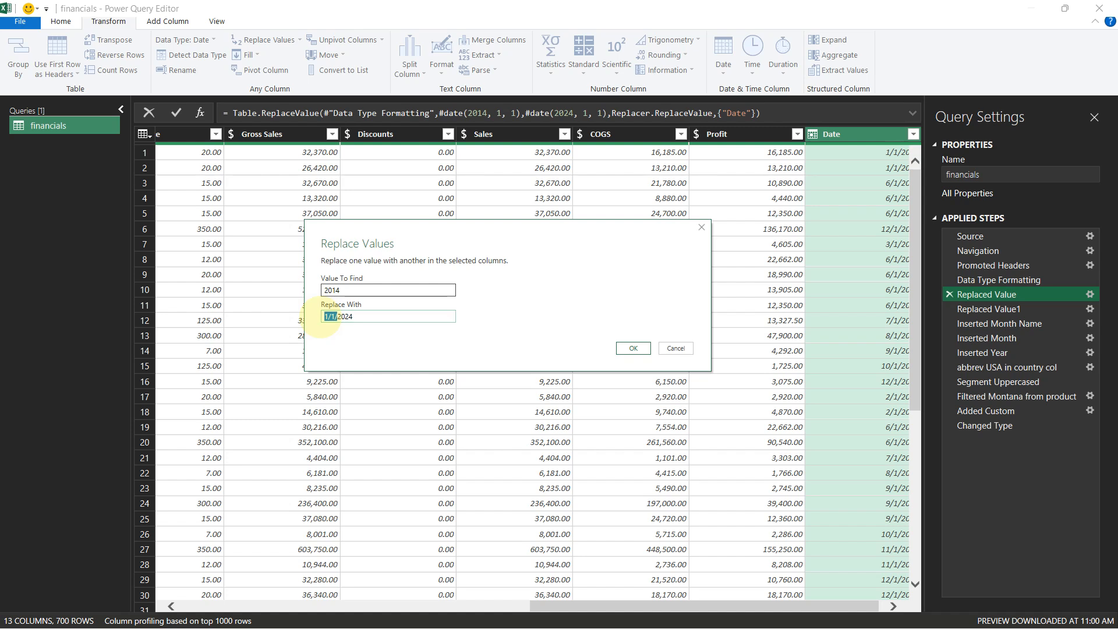
{"action": "key", "text": "BackSpace"}
{"action": "left_click", "coordinate": [633, 348]}
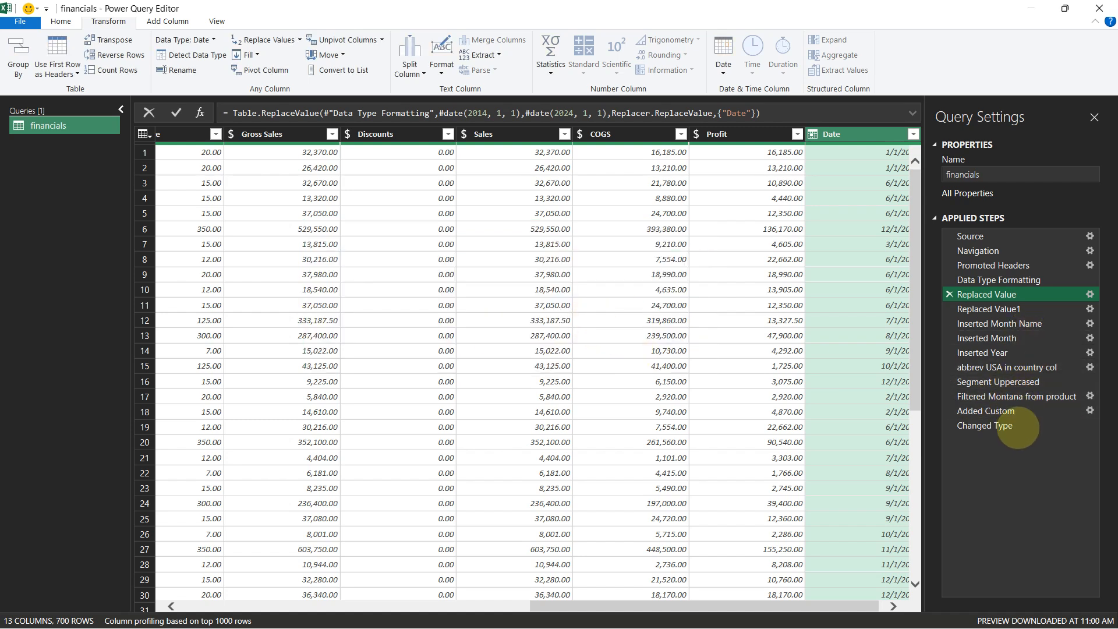
Move both Replaced Value steps above Data Type Formatting and check the Date column at each step
{"action": "left_click", "coordinate": [984, 426]}
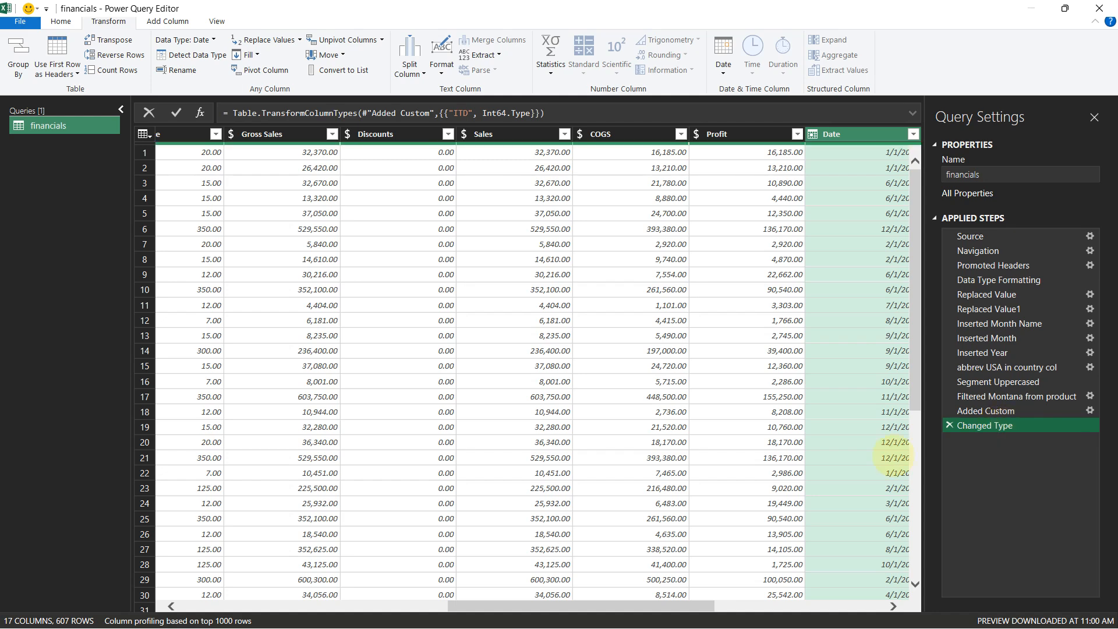
{"action": "left_click_drag", "start_coordinate": [625, 606], "coordinate": [804, 606]}
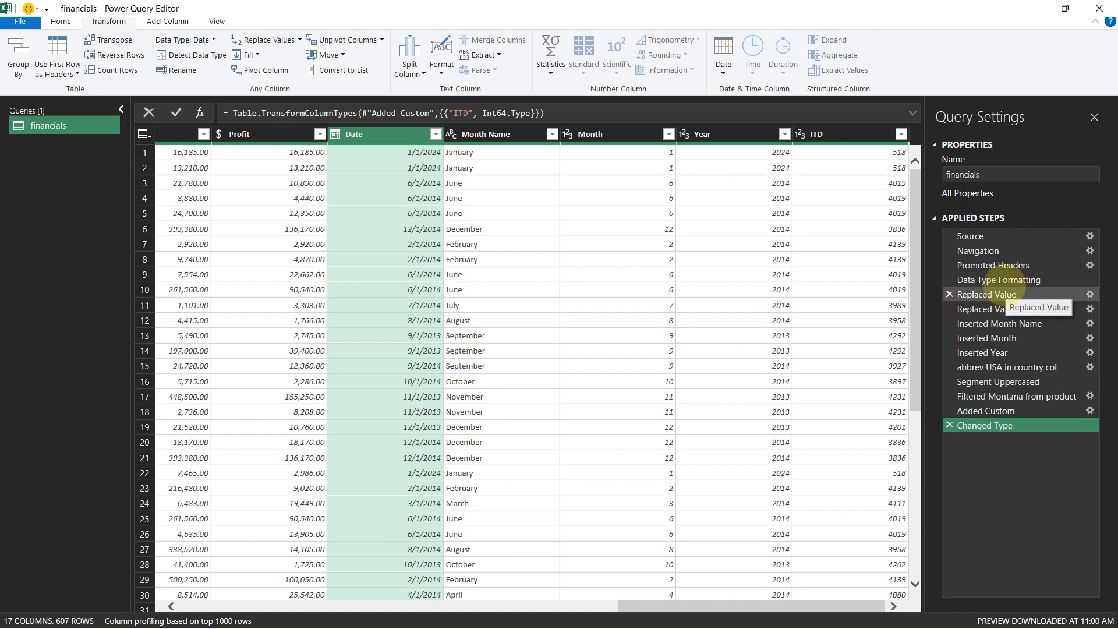
{"action": "left_click_drag", "start_coordinate": [997, 291], "coordinate": [1006, 267]}
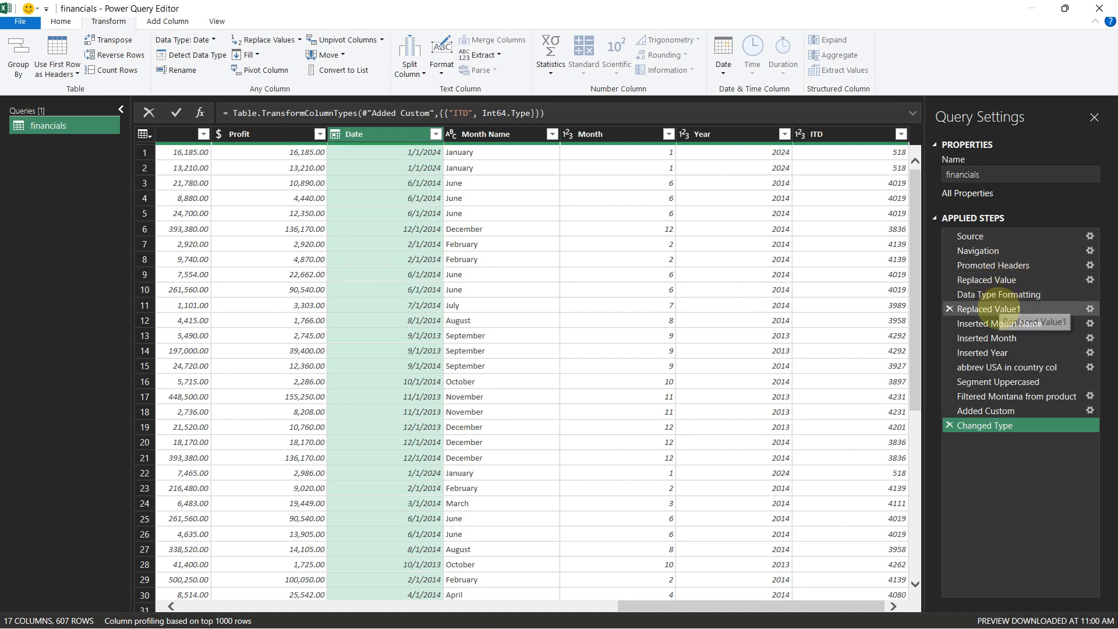
{"action": "left_click_drag", "start_coordinate": [993, 310], "coordinate": [994, 290]}
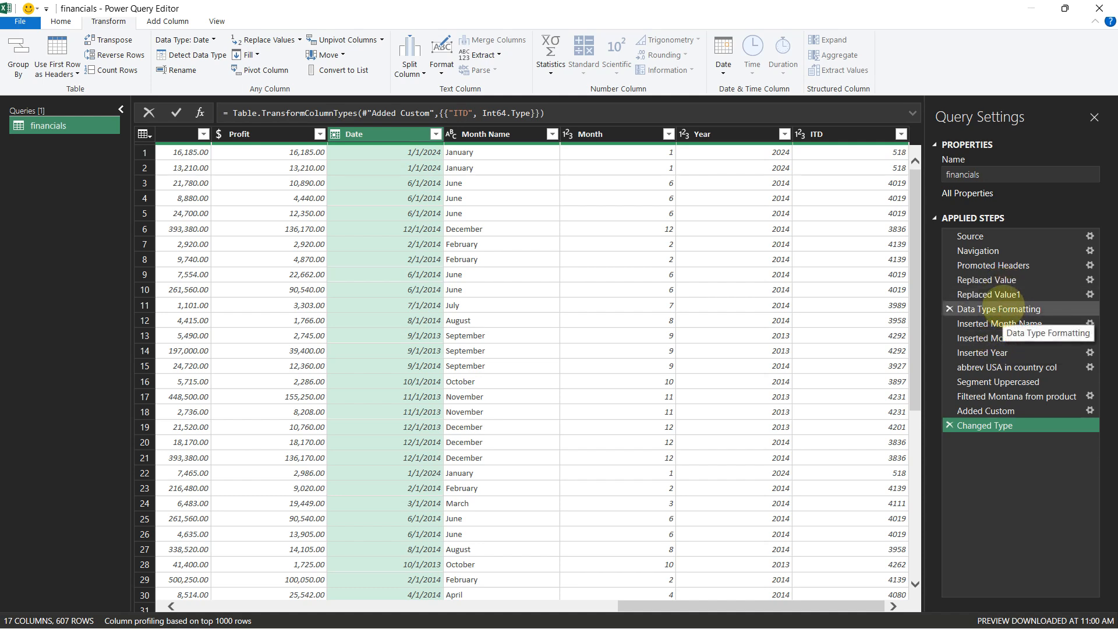
{"action": "left_click", "coordinate": [990, 309]}
{"action": "left_click_drag", "start_coordinate": [640, 606], "coordinate": [676, 605]}
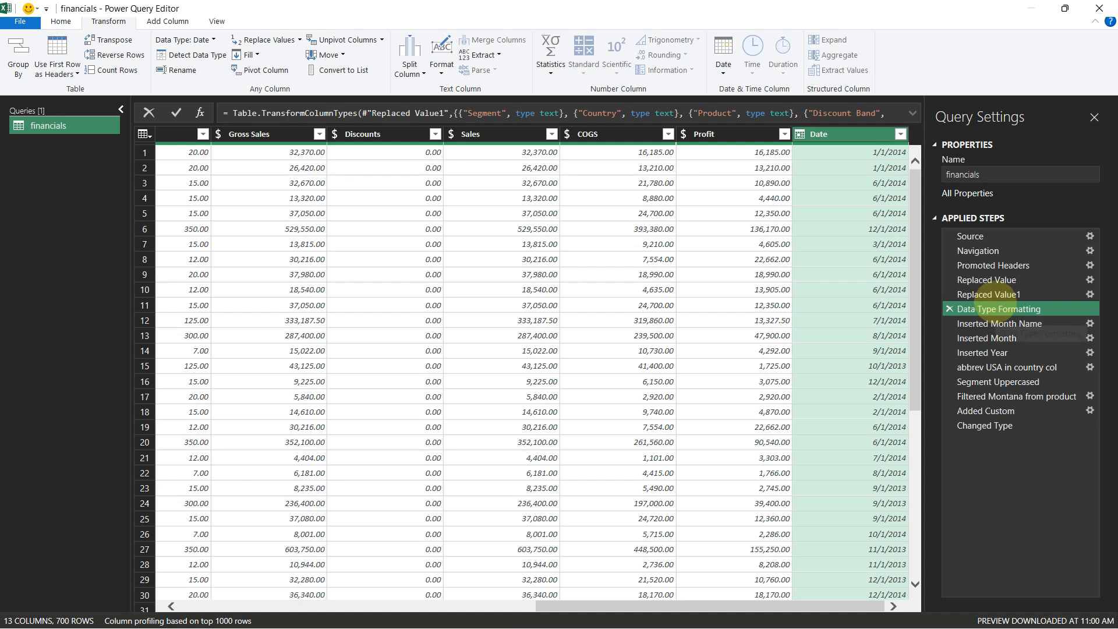
{"action": "left_click", "coordinate": [986, 280]}
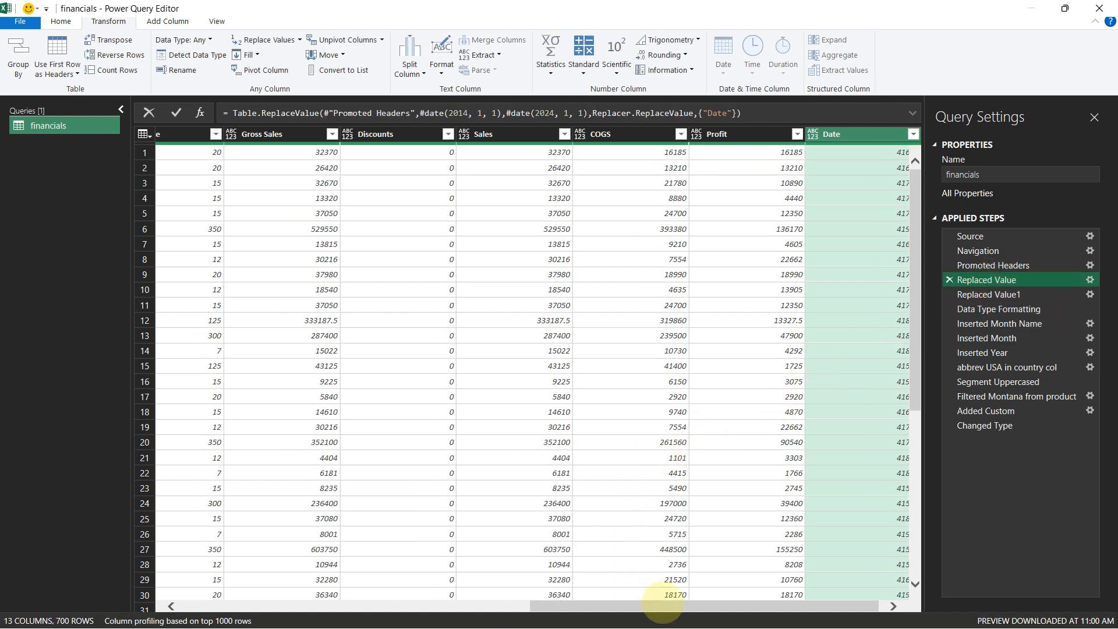
{"action": "left_click_drag", "start_coordinate": [663, 606], "coordinate": [724, 612]}
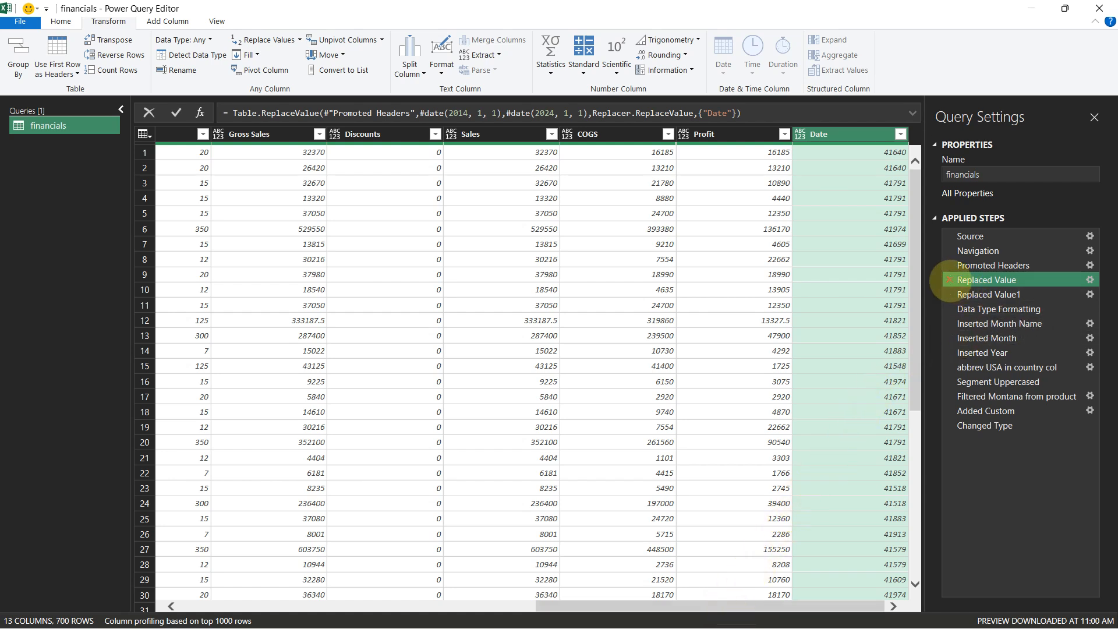
Delete both Replaced Value steps from the query
{"action": "left_click", "coordinate": [949, 280]}
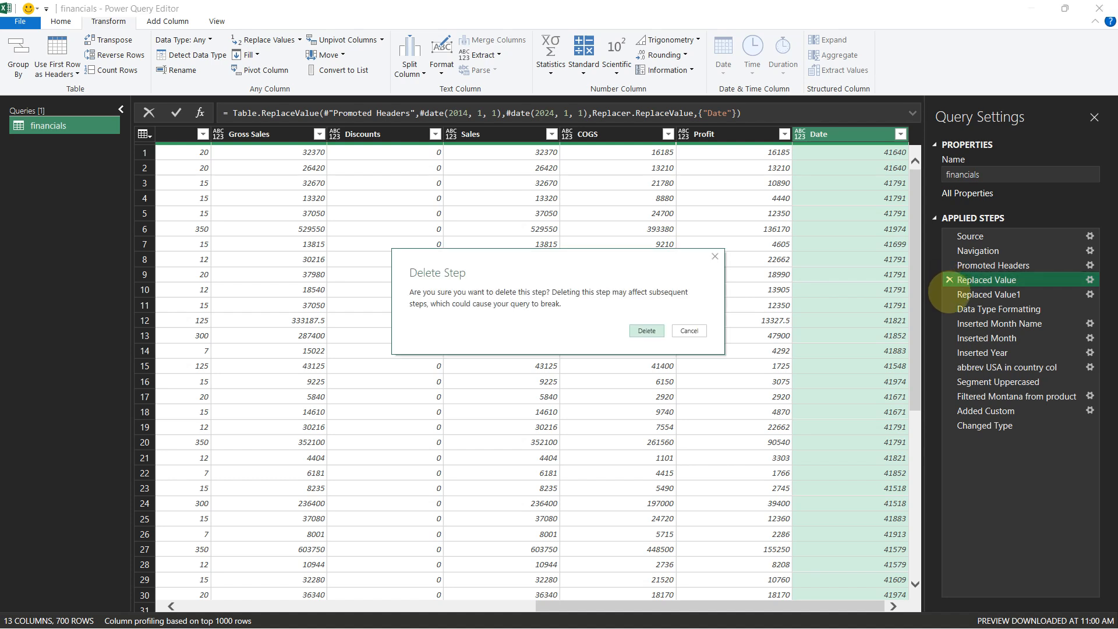
{"action": "left_click", "coordinate": [647, 330]}
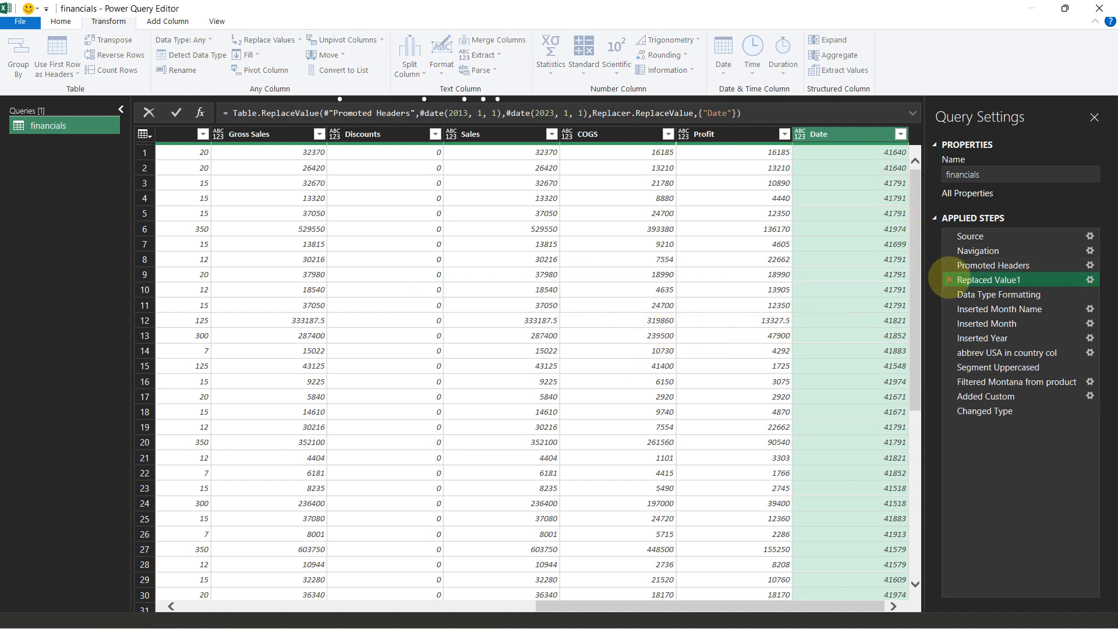
{"action": "left_click", "coordinate": [950, 280]}
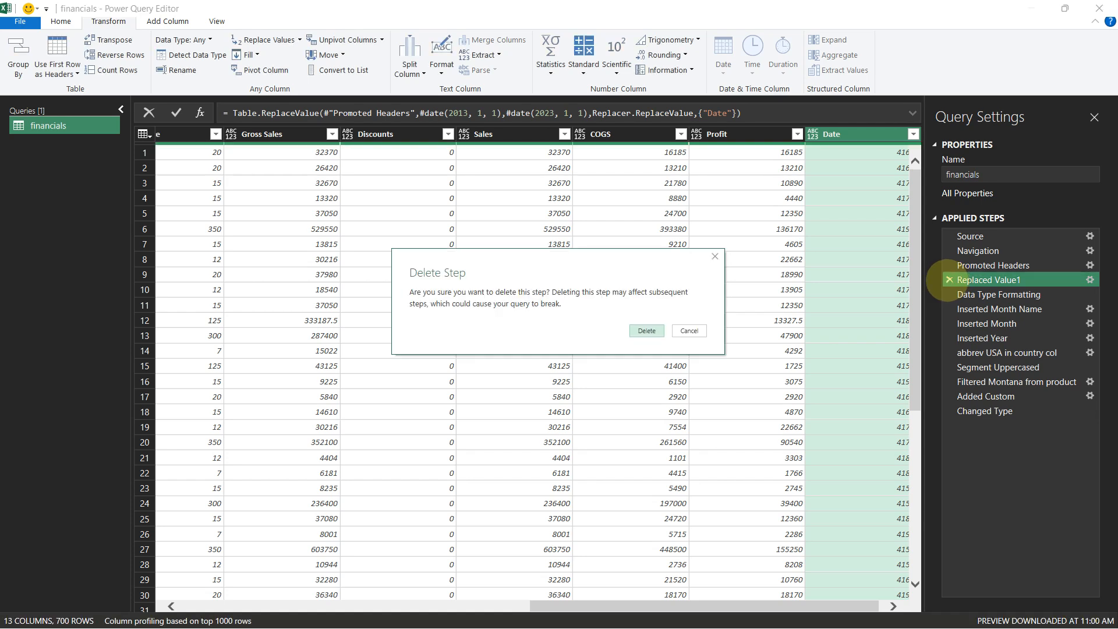
{"action": "left_click", "coordinate": [646, 331]}
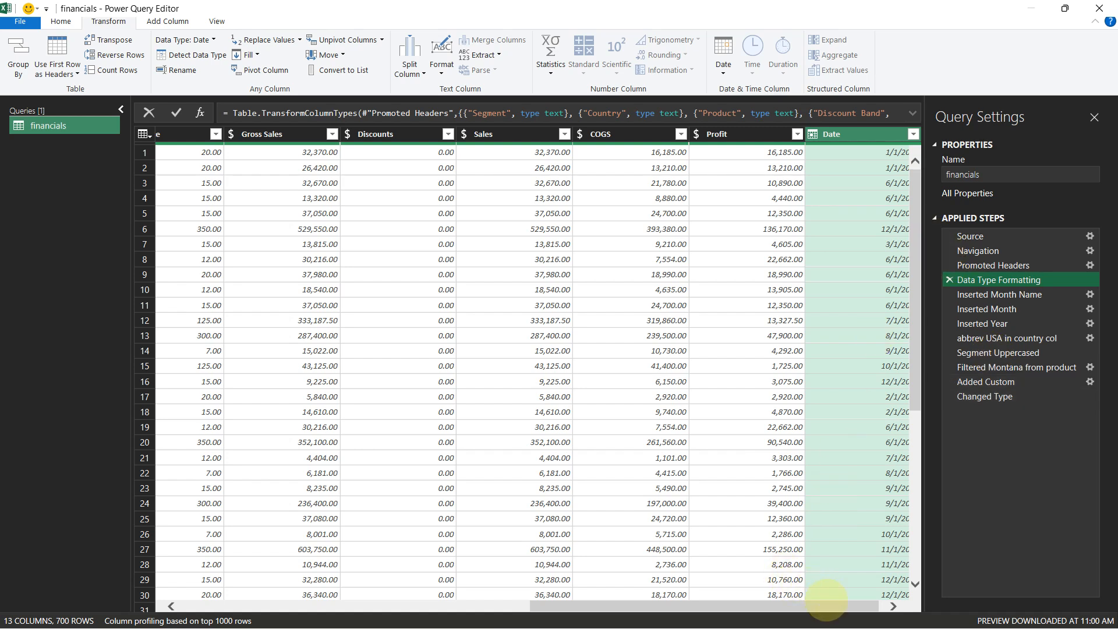
Close the Power Query Editor and load the query into the workbook
{"action": "left_click_drag", "start_coordinate": [826, 605], "coordinate": [842, 605]}
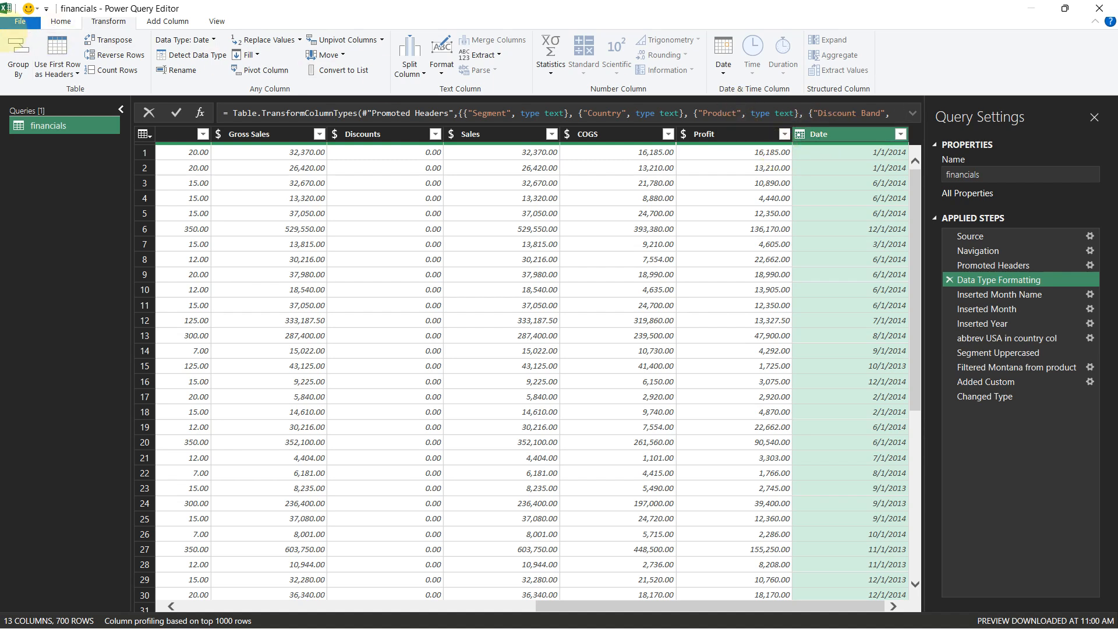
{"action": "left_click", "coordinate": [20, 21]}
{"action": "left_click", "coordinate": [50, 48]}
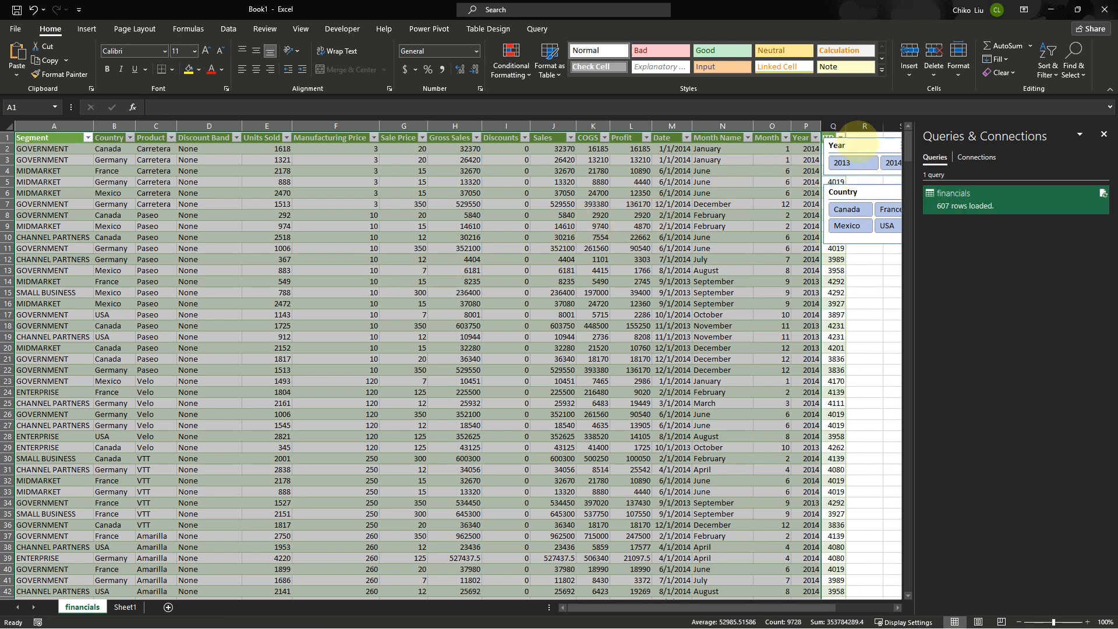
Reposition the Year and Country slicers next to the loaded financials table
{"action": "left_click_drag", "start_coordinate": [859, 144], "coordinate": [895, 144]}
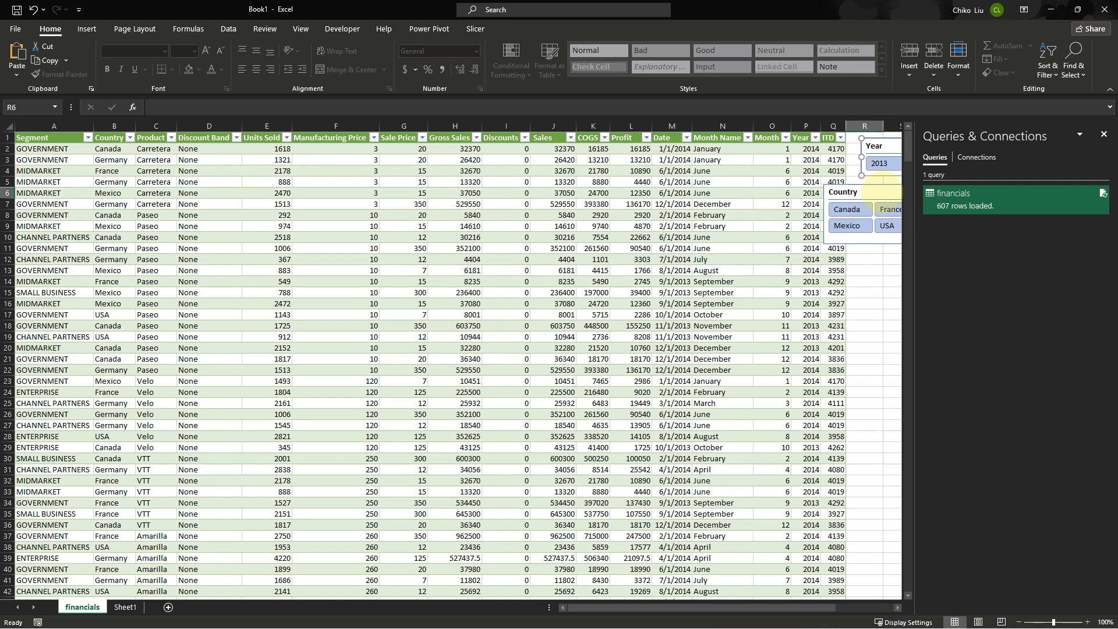
{"action": "key", "text": "Escape"}
{"action": "left_click_drag", "start_coordinate": [880, 190], "coordinate": [750, 184]}
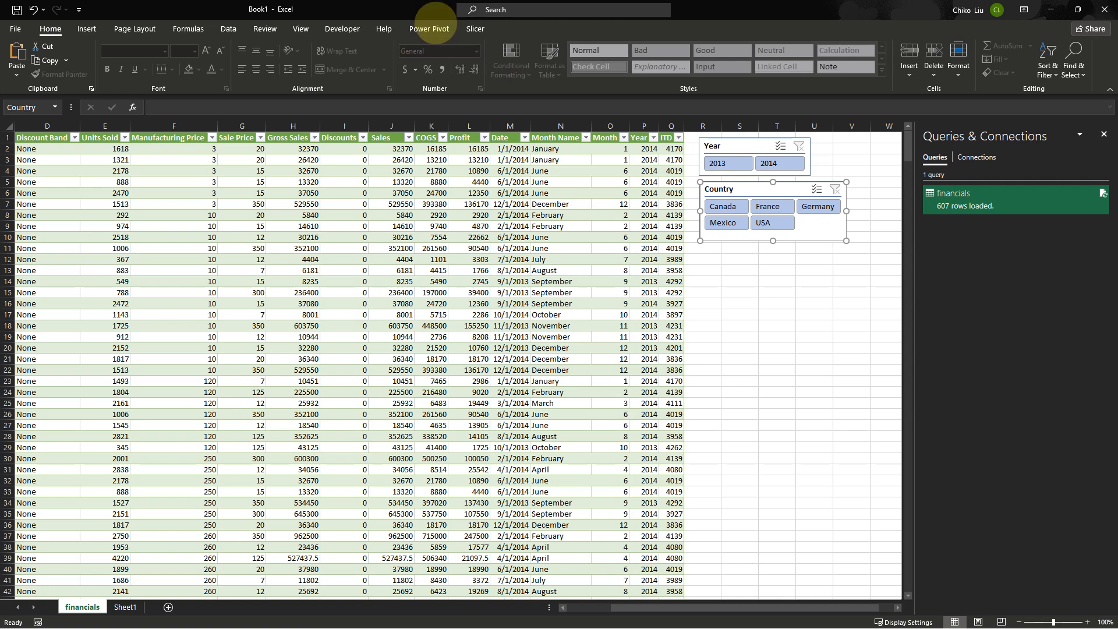
{"action": "left_click", "coordinate": [511, 293]}
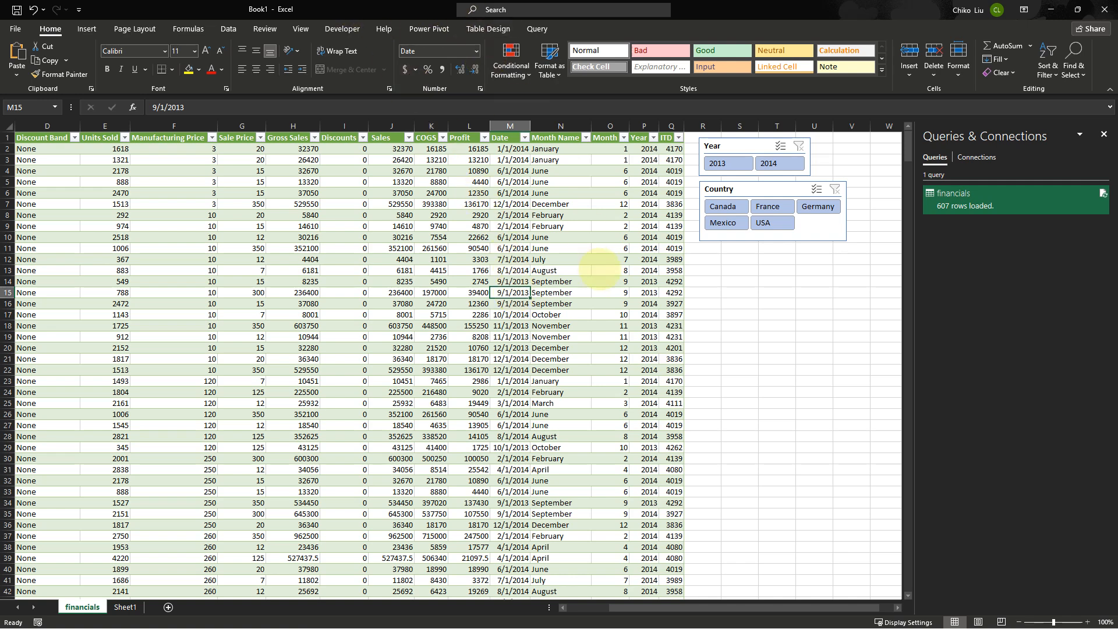
Save the workbook in the Power Query folder as import from external data source, replacing the existing file
{"action": "key", "text": "ctrl+s"}
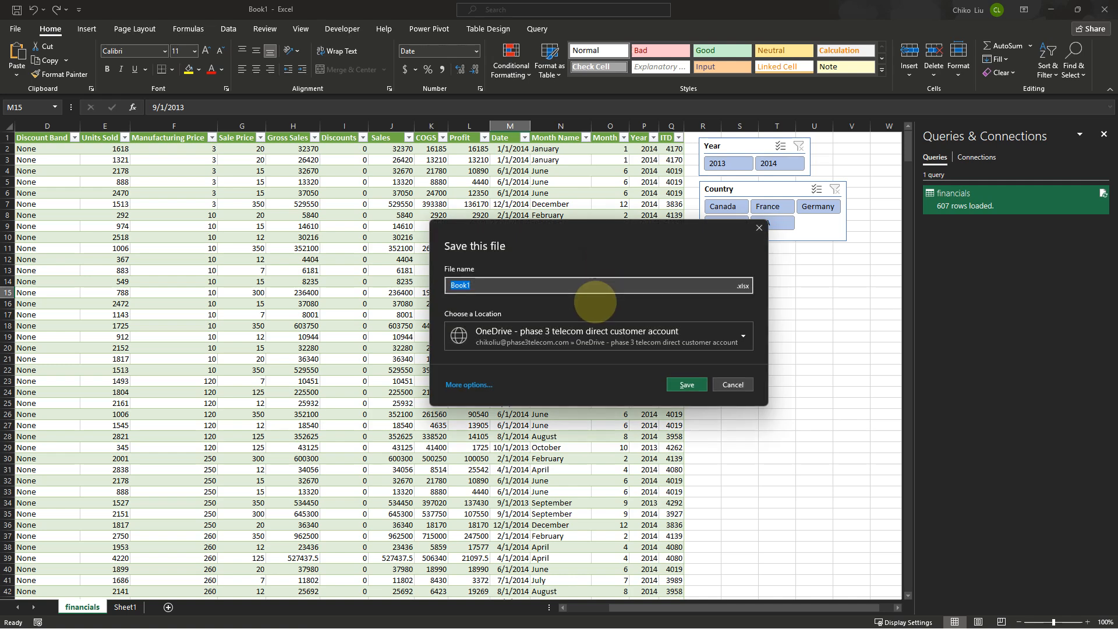
{"action": "left_click", "coordinate": [469, 384]}
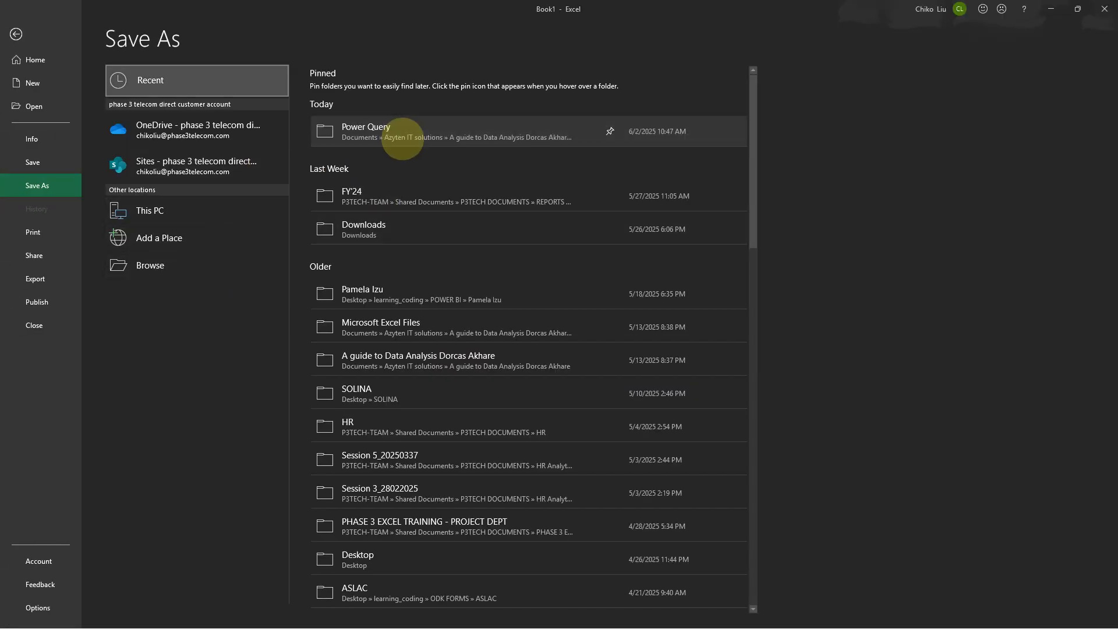
{"action": "left_click", "coordinate": [403, 138]}
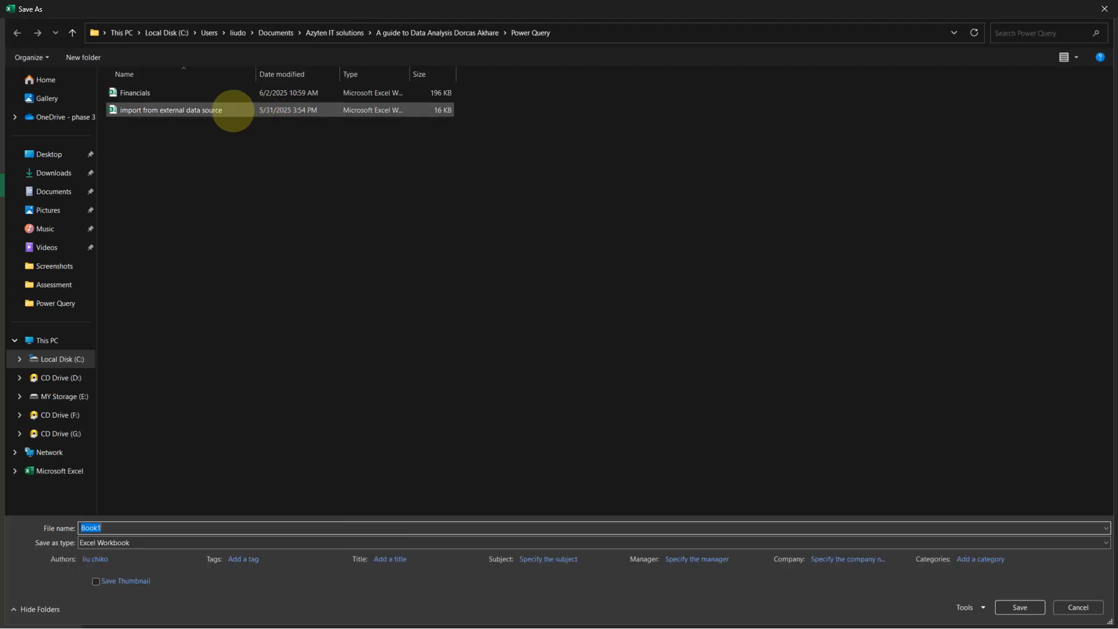
{"action": "left_click", "coordinate": [233, 111]}
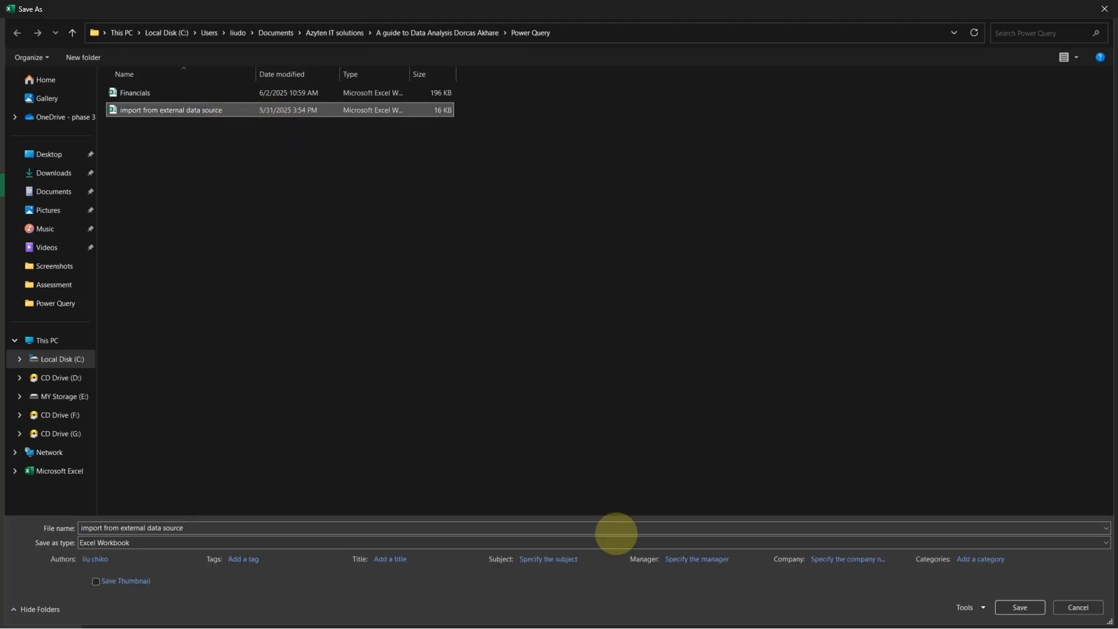
{"action": "left_click", "coordinate": [1013, 606]}
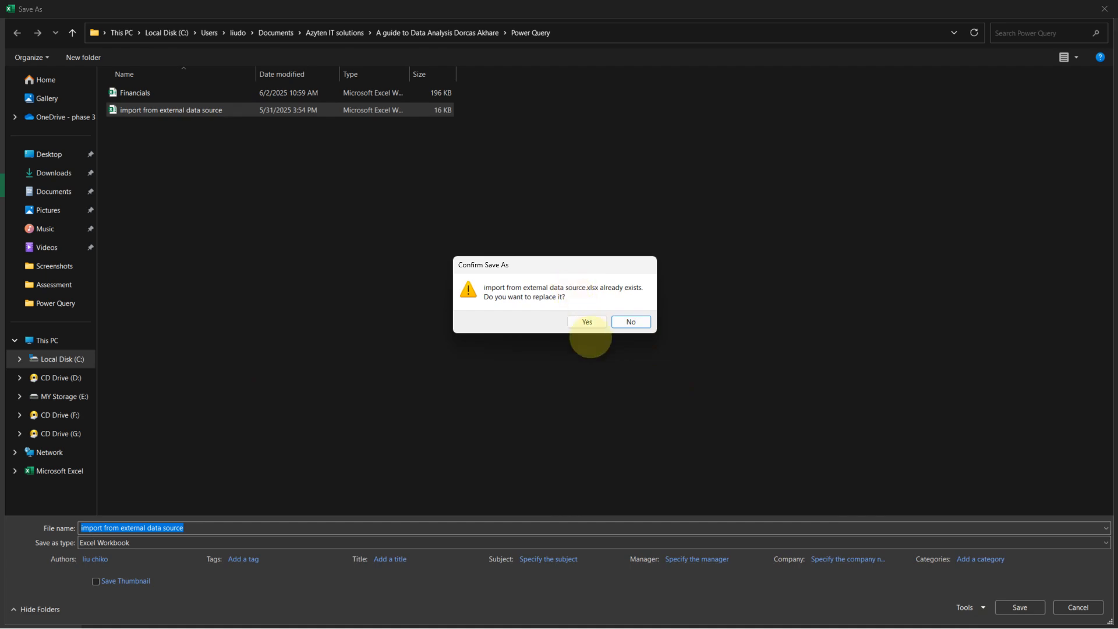
{"action": "left_click", "coordinate": [586, 322]}
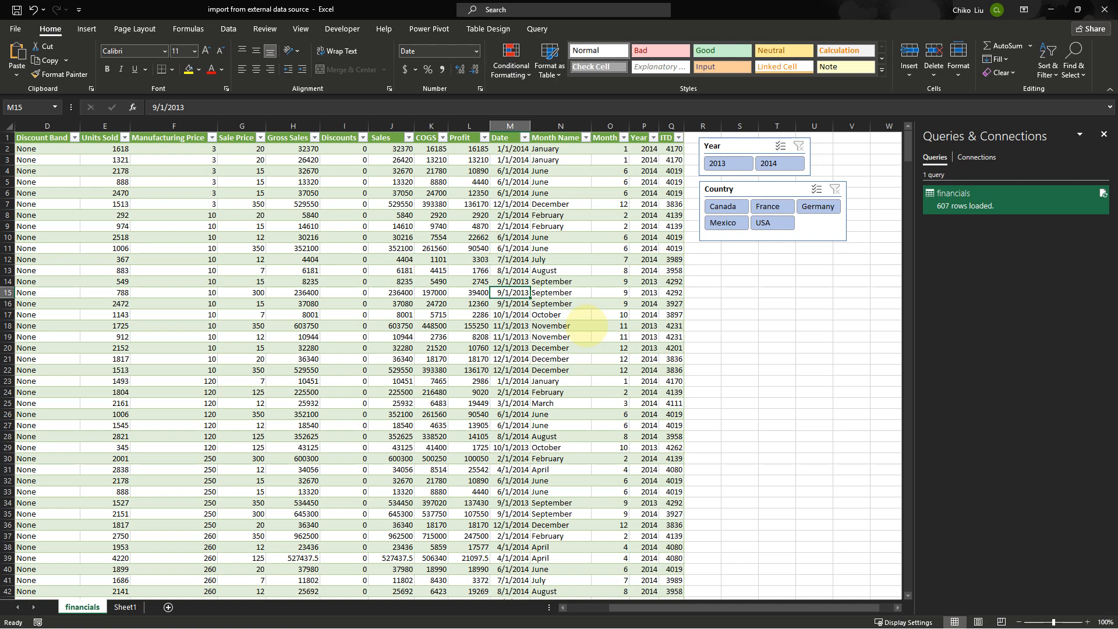
Create a new blank workbook
{"action": "key", "text": "ctrl+n"}
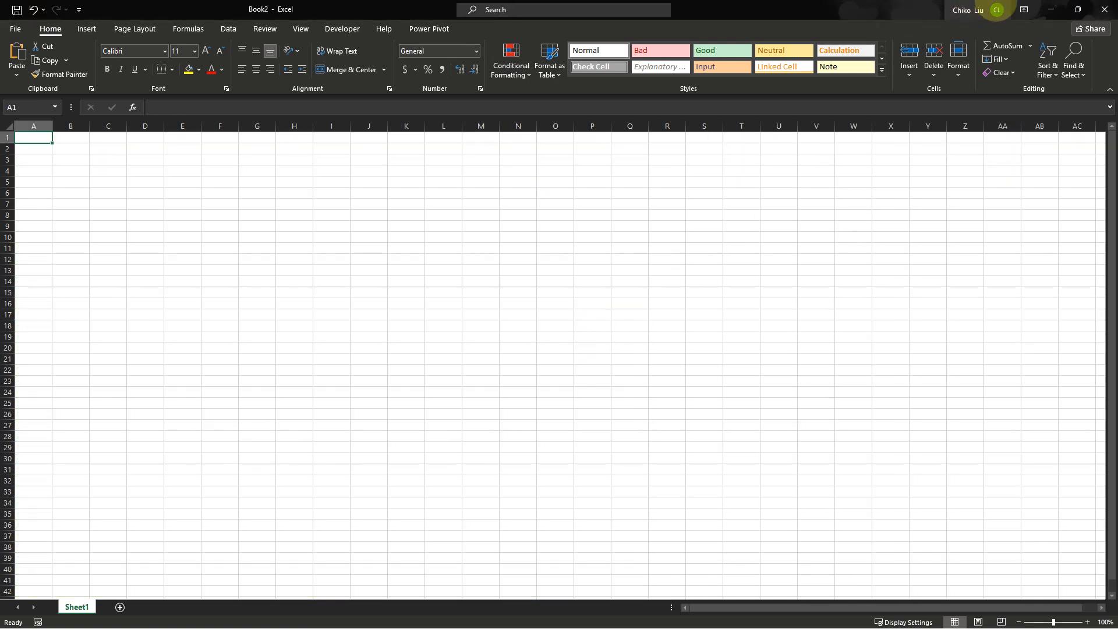
{"action": "left_click", "coordinate": [1051, 10]}
{"action": "left_click", "coordinate": [1103, 9]}
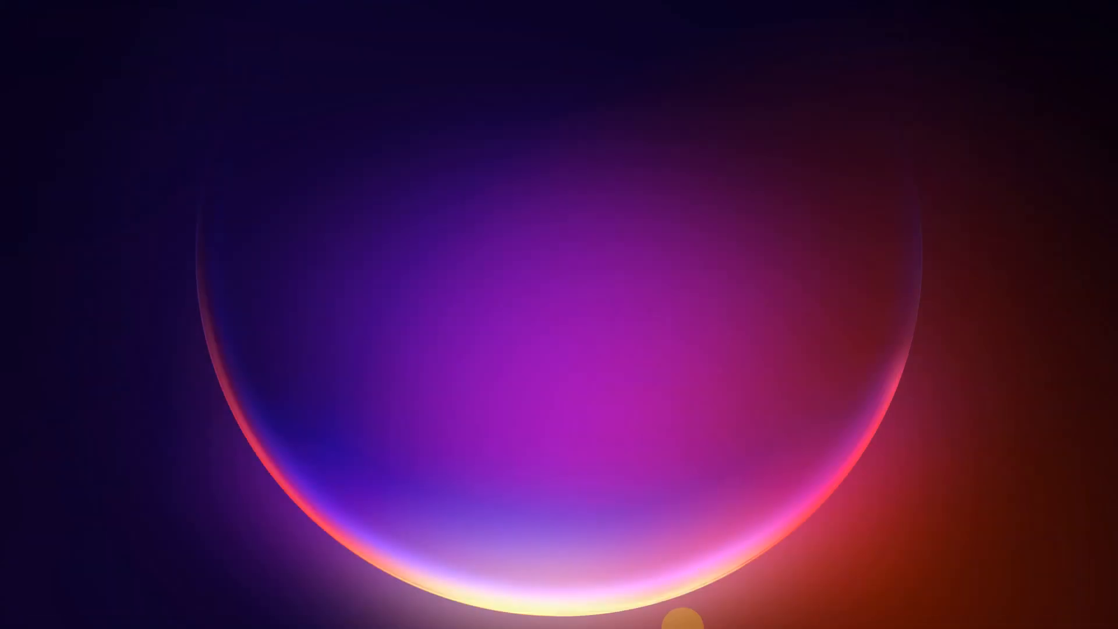
{"action": "left_click", "coordinate": [609, 615]}
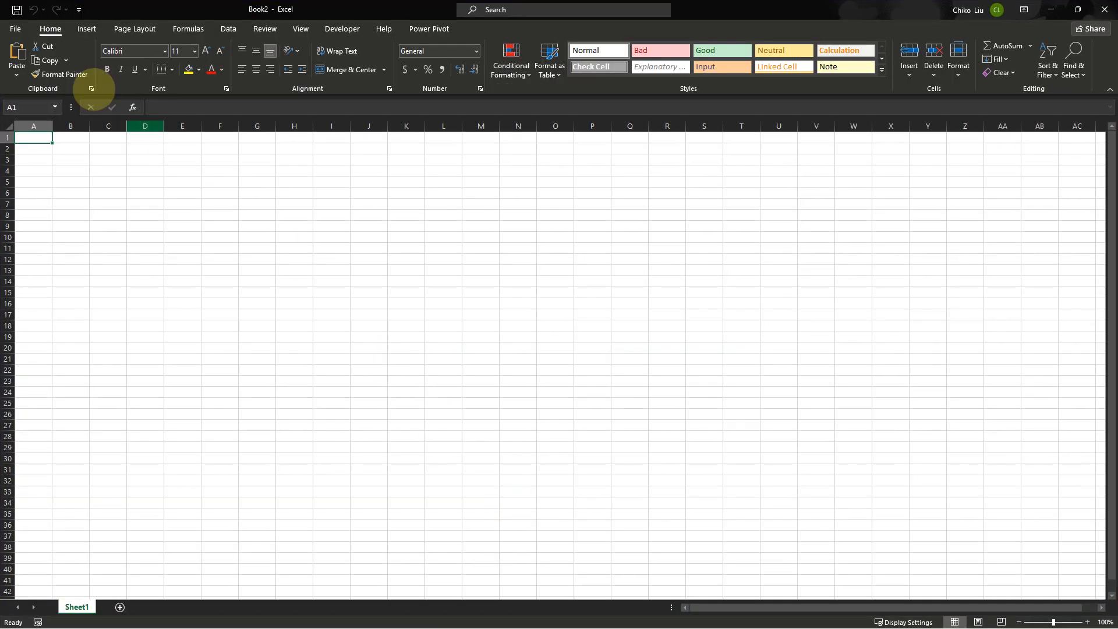
Open the recent Financials workbook and apply the Short Date format to the Date column
{"action": "left_click", "coordinate": [13, 25]}
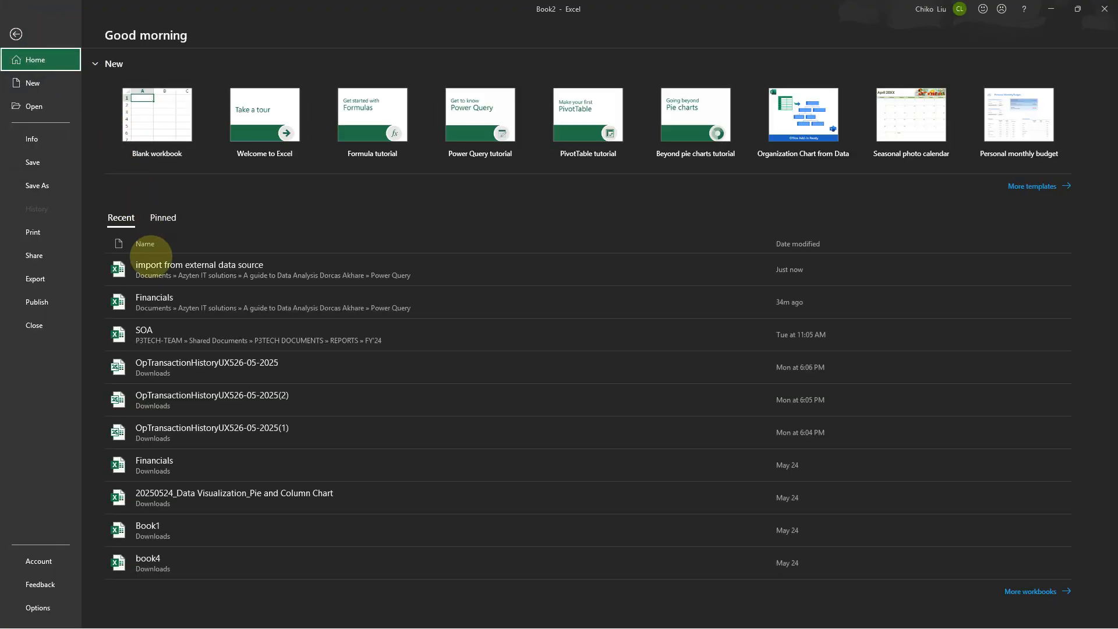
{"action": "left_click", "coordinate": [163, 301]}
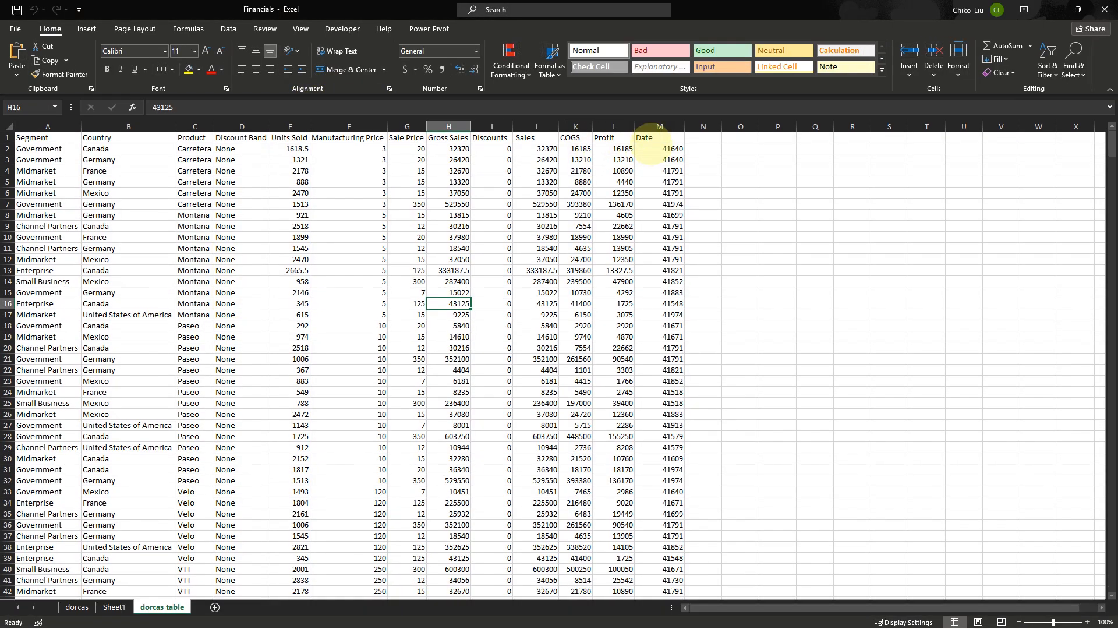
{"action": "left_click", "coordinate": [652, 146]}
{"action": "left_click", "coordinate": [653, 138]}
{"action": "left_click", "coordinate": [652, 126]}
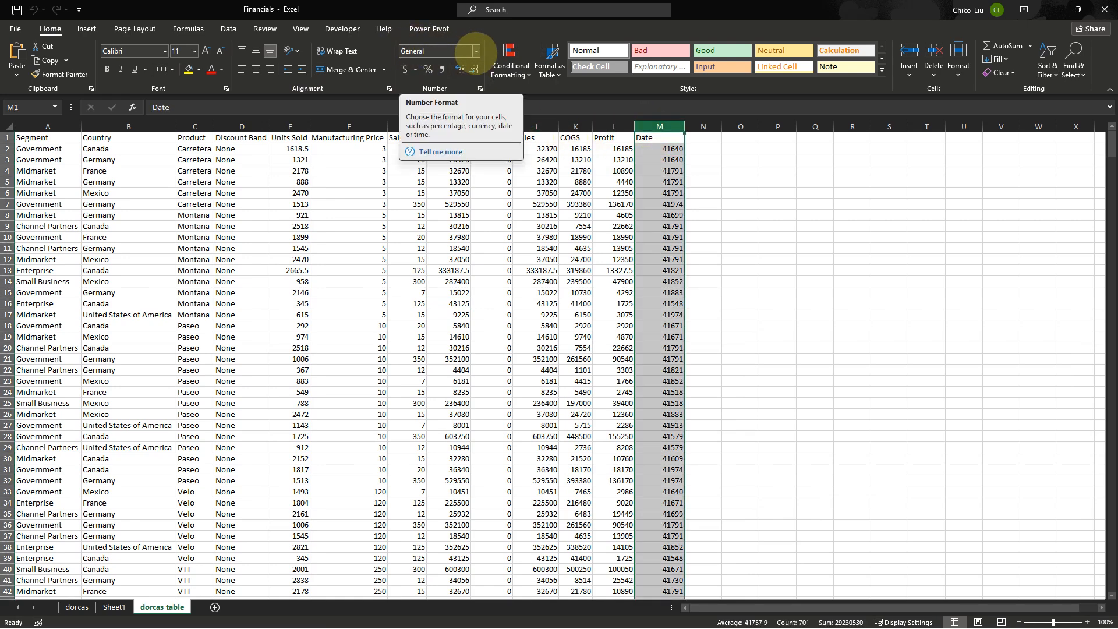
{"action": "left_click", "coordinate": [476, 51]}
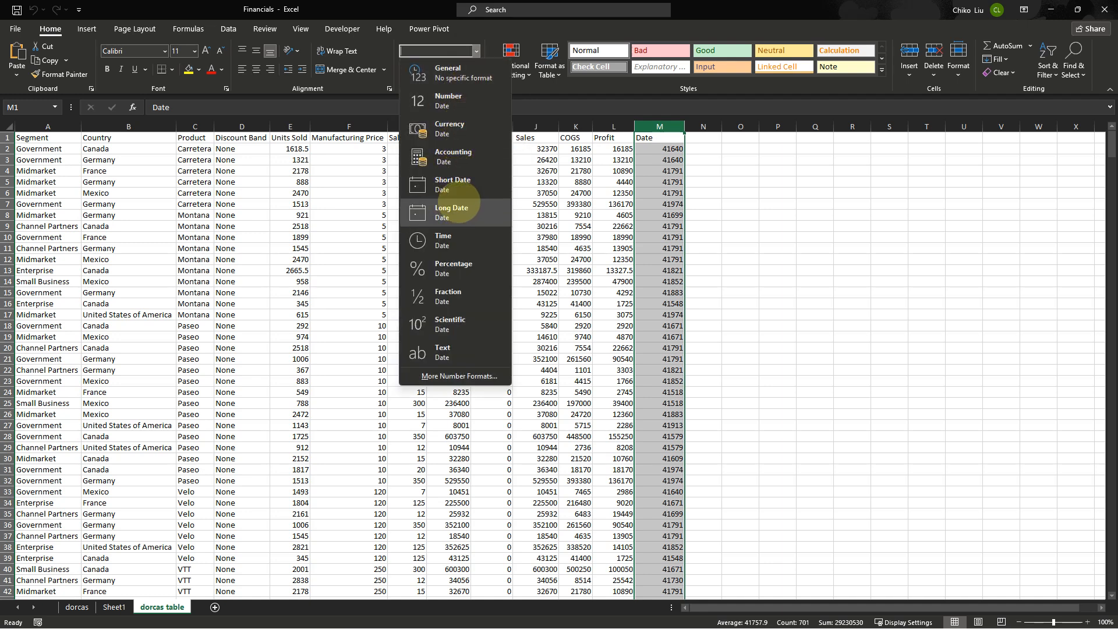
{"action": "left_click", "coordinate": [451, 184]}
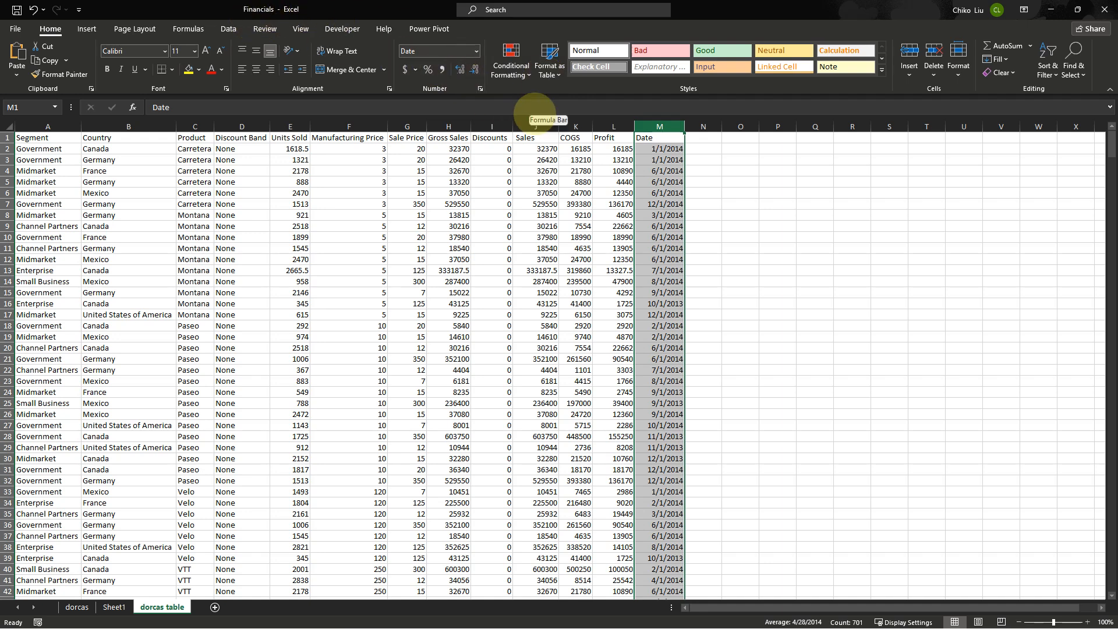
Replace every 2014 with 2024 in the Date column
{"action": "key", "text": "ctrl+h"}
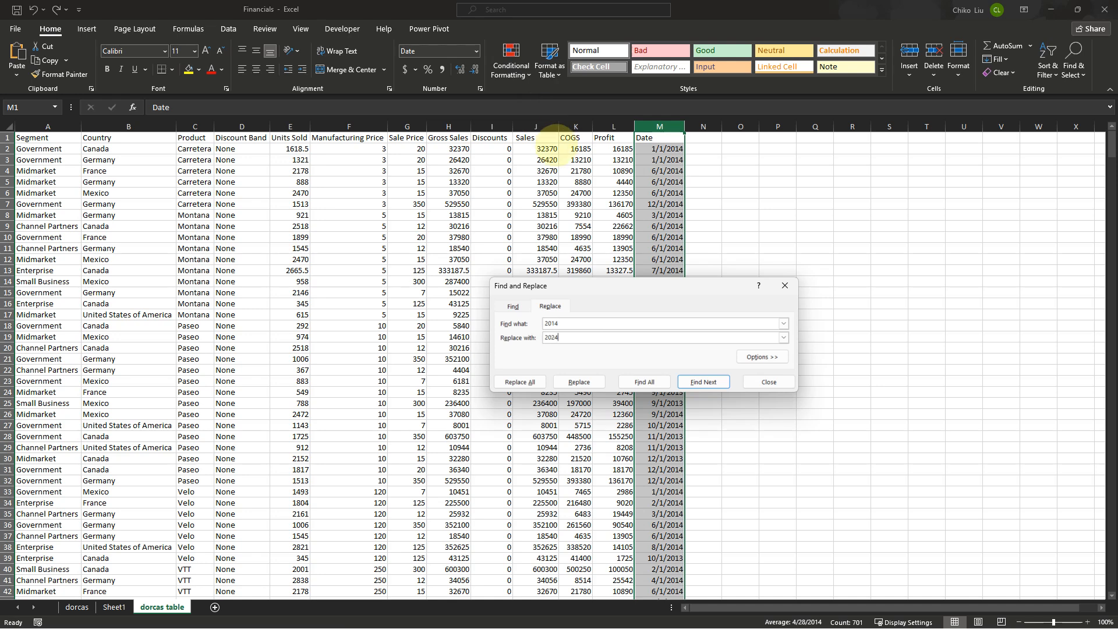
{"action": "left_click", "coordinate": [520, 382]}
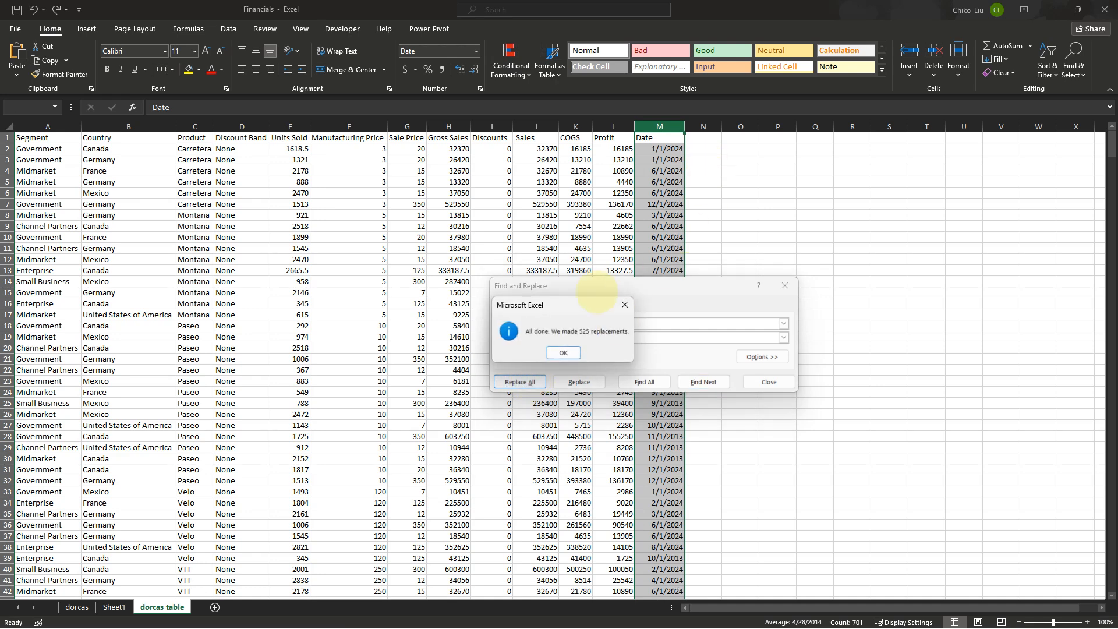
{"action": "left_click", "coordinate": [563, 353]}
{"action": "left_click", "coordinate": [769, 382]}
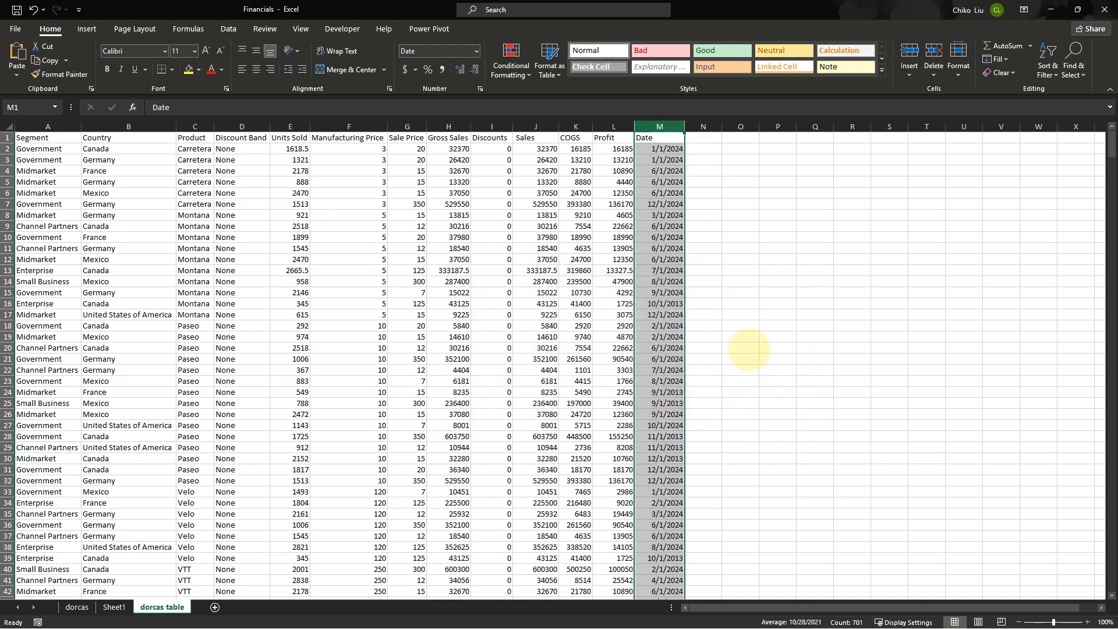
Replace every 2013 with 2023 in the Date column
{"action": "key", "text": "ctrl+h"}
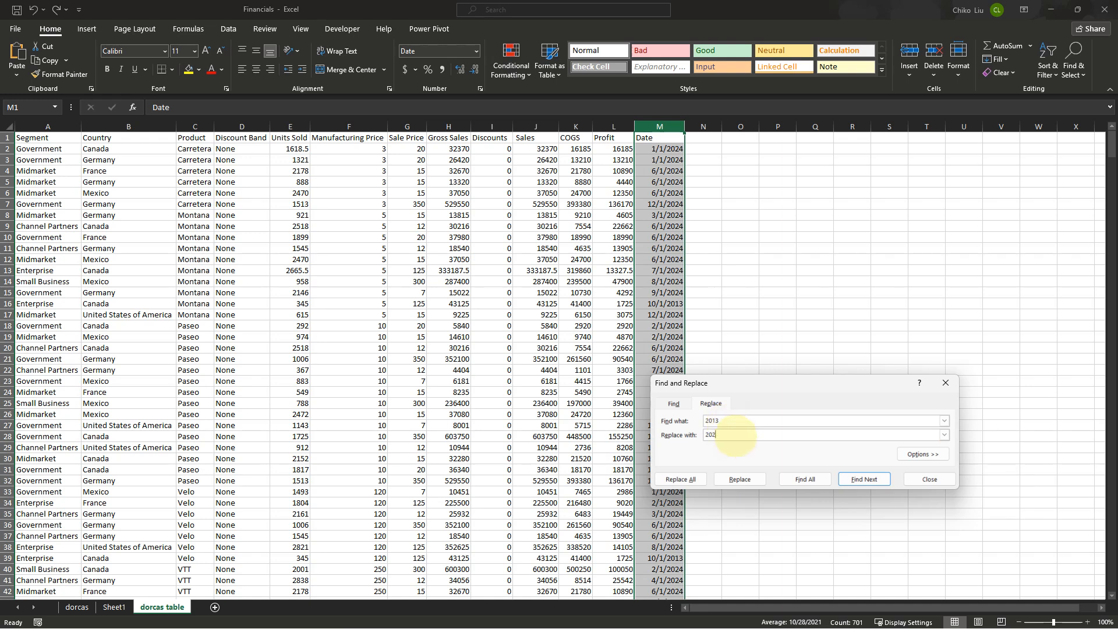
{"action": "left_click", "coordinate": [681, 479]}
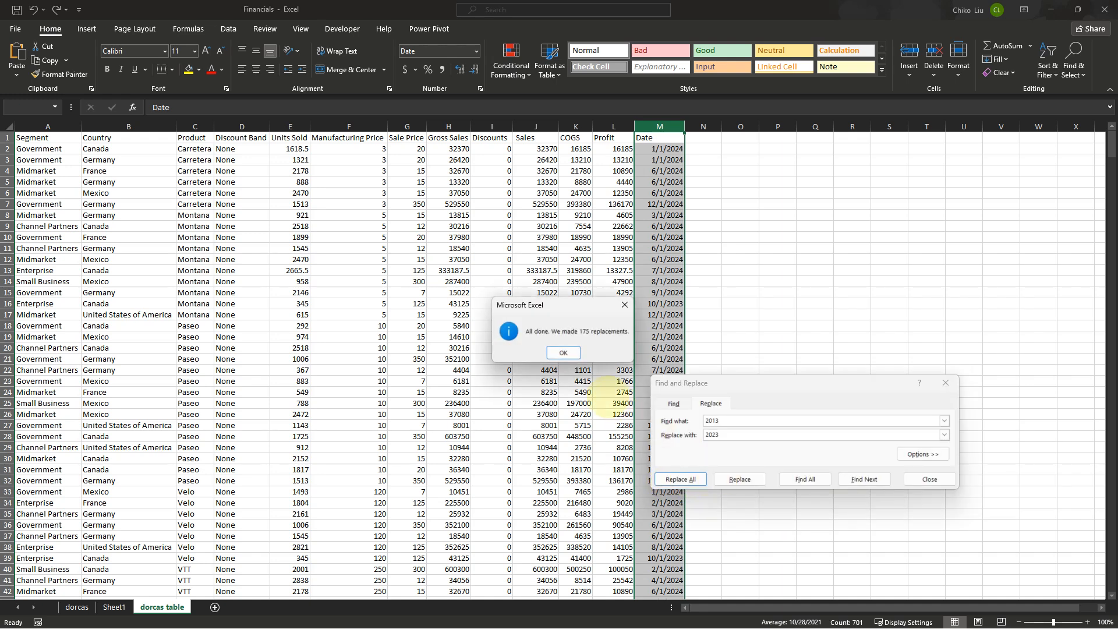
{"action": "left_click", "coordinate": [563, 352]}
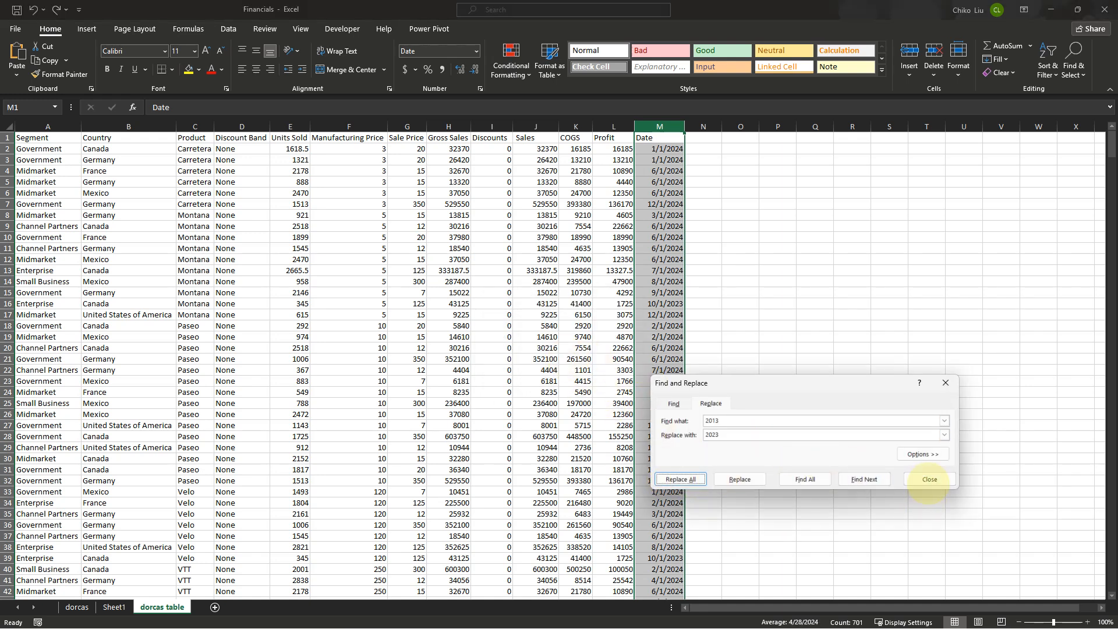
{"action": "left_click", "coordinate": [929, 480]}
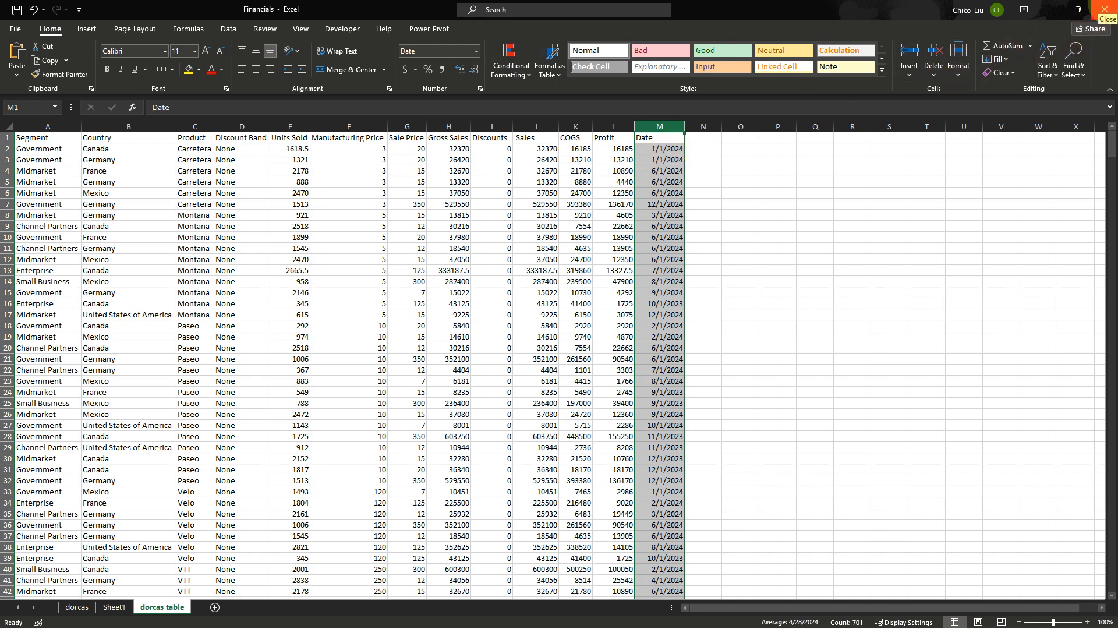
Close the Financials workbook, saving its changes
{"action": "left_click", "coordinate": [1105, 9]}
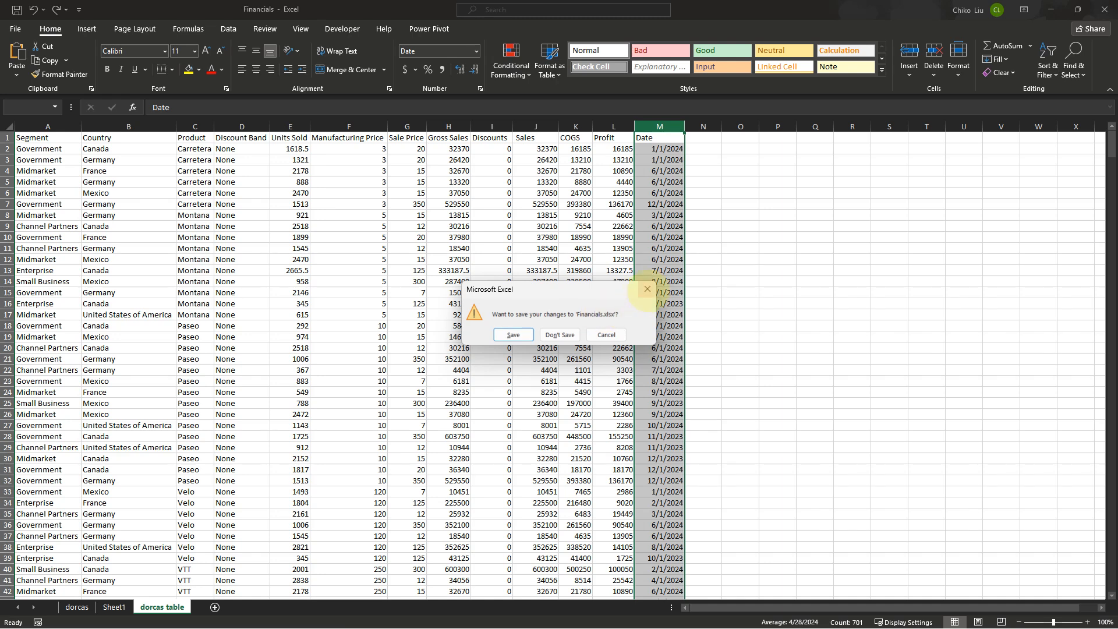
{"action": "left_click", "coordinate": [641, 290]}
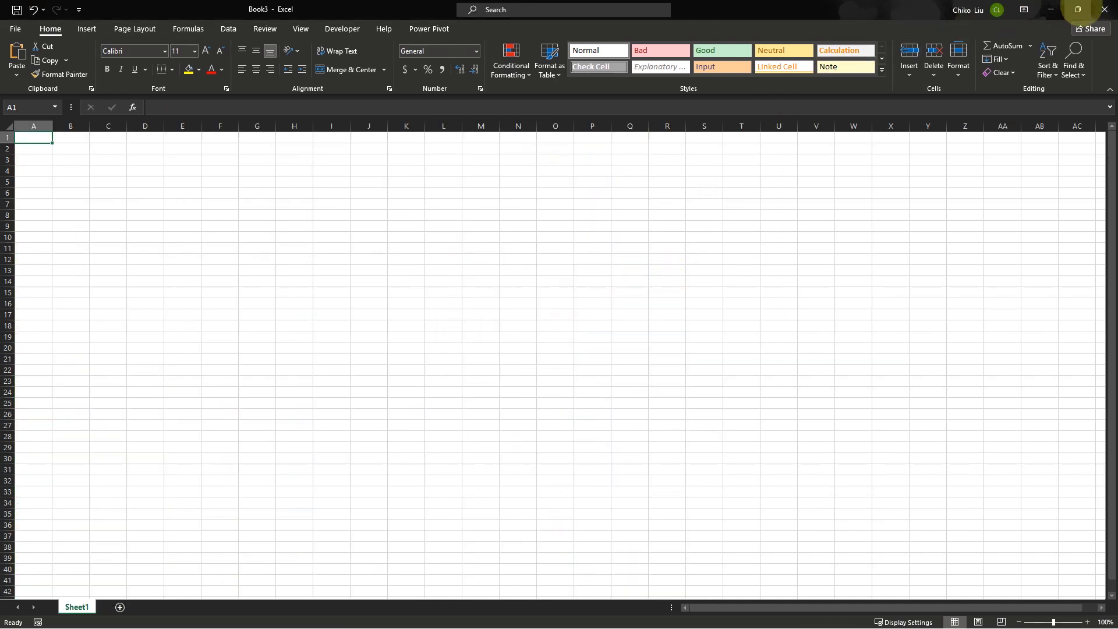
{"action": "left_click", "coordinate": [1078, 9]}
{"action": "left_click", "coordinate": [996, 9]}
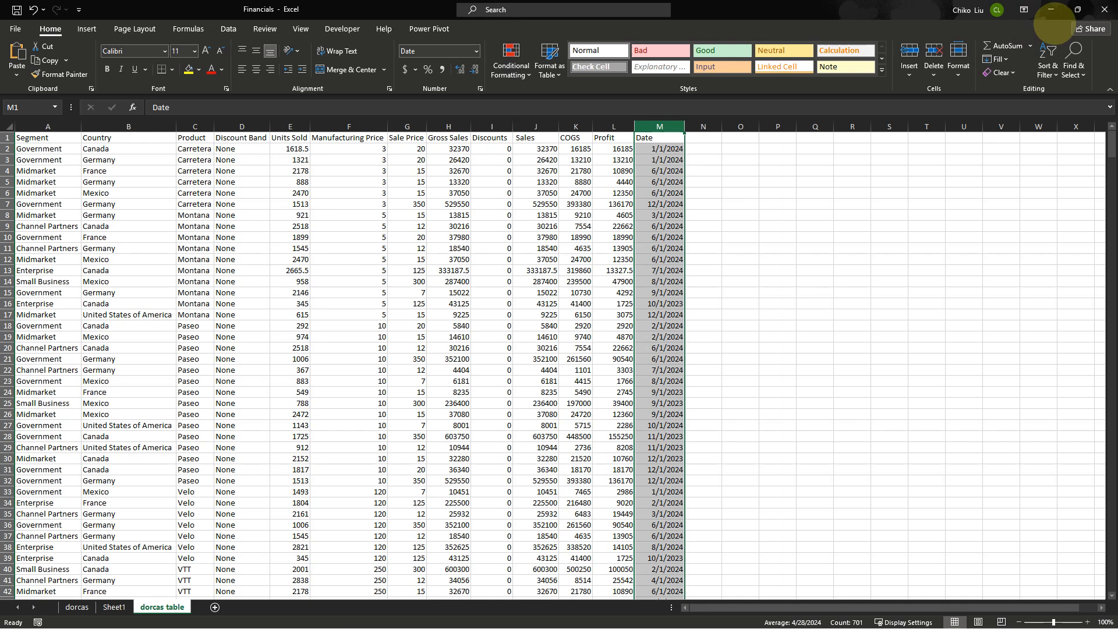
{"action": "left_click", "coordinate": [1104, 10]}
{"action": "left_click", "coordinate": [527, 337]}
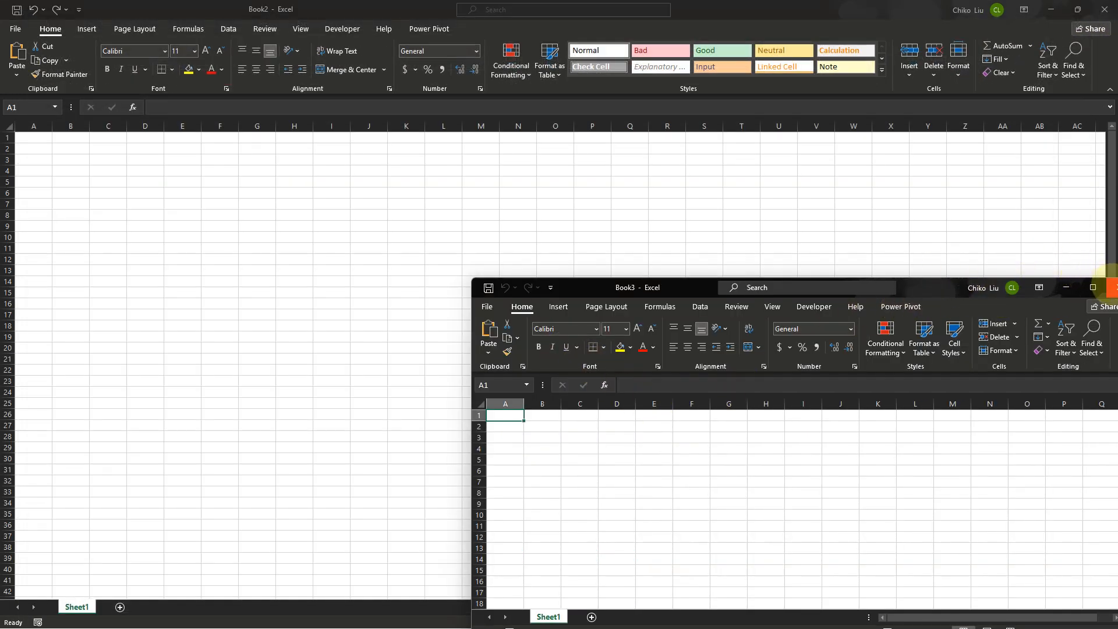
Close the blank workbook, open the import from external data source workbook and enable its content
{"action": "left_click", "coordinate": [1113, 287]}
{"action": "left_click", "coordinate": [16, 29]}
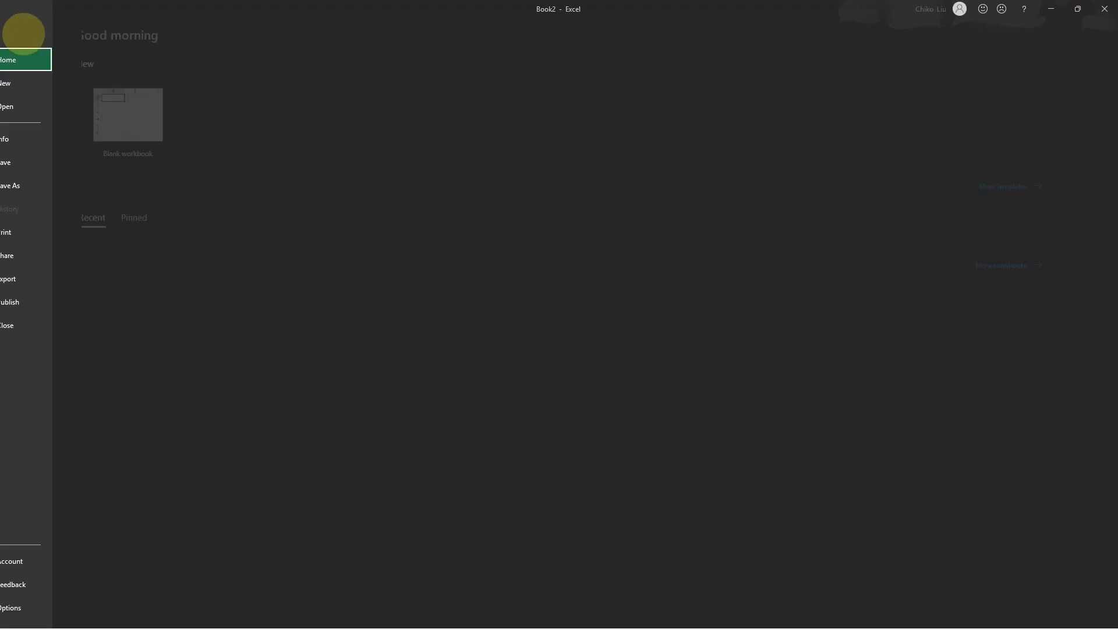
{"action": "left_click", "coordinate": [249, 297]}
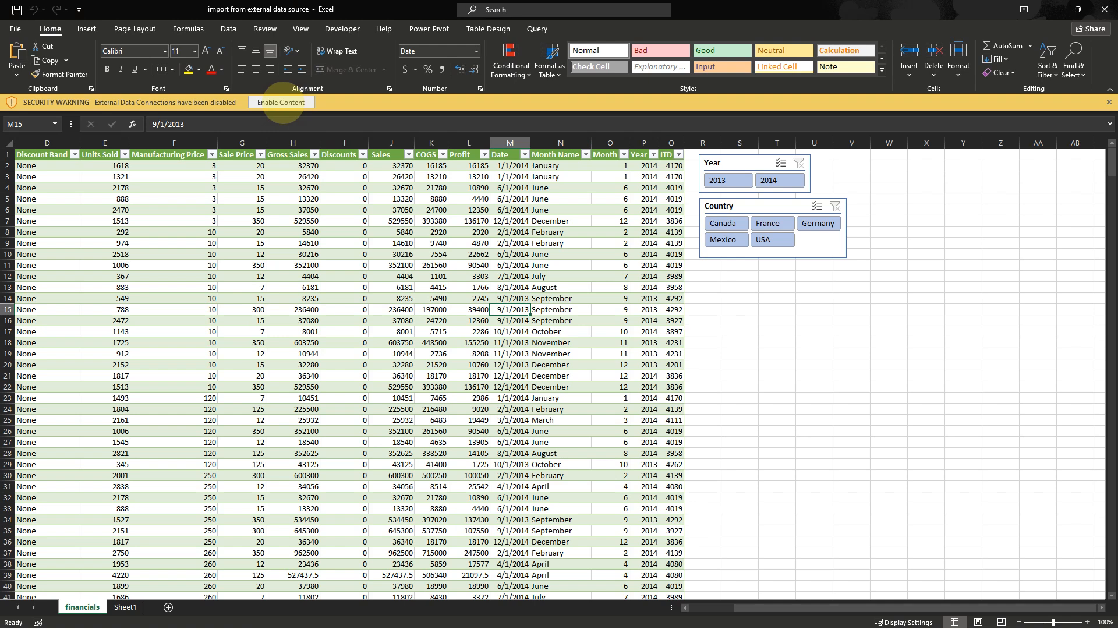
{"action": "left_click", "coordinate": [282, 101]}
Refresh all data connections in the workbook
{"action": "key", "text": "F2"}
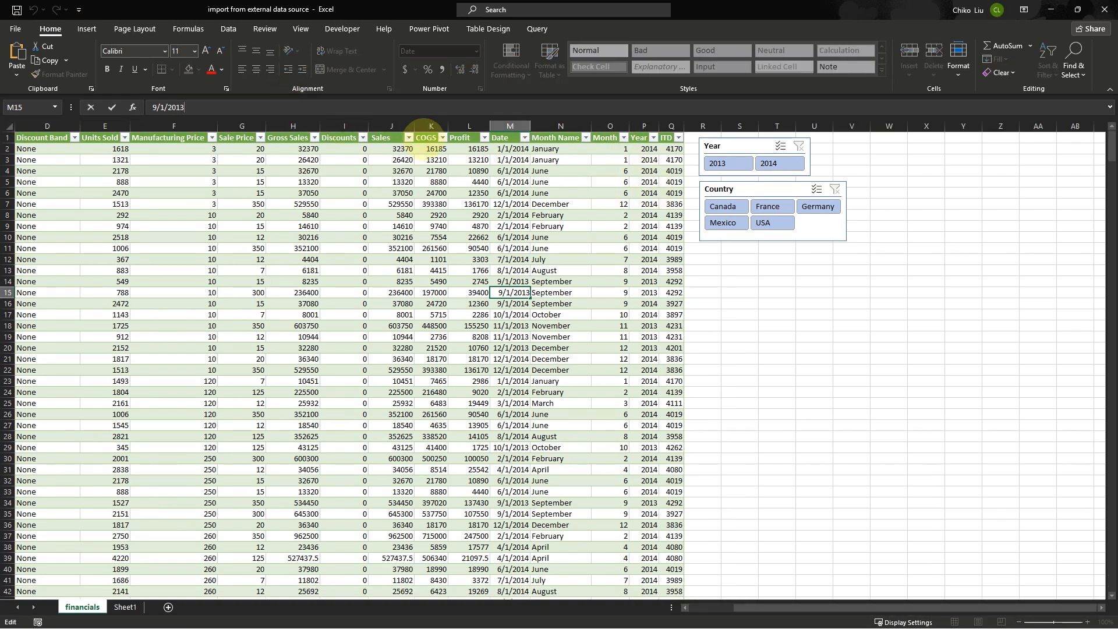
{"action": "left_click", "coordinate": [675, 227]}
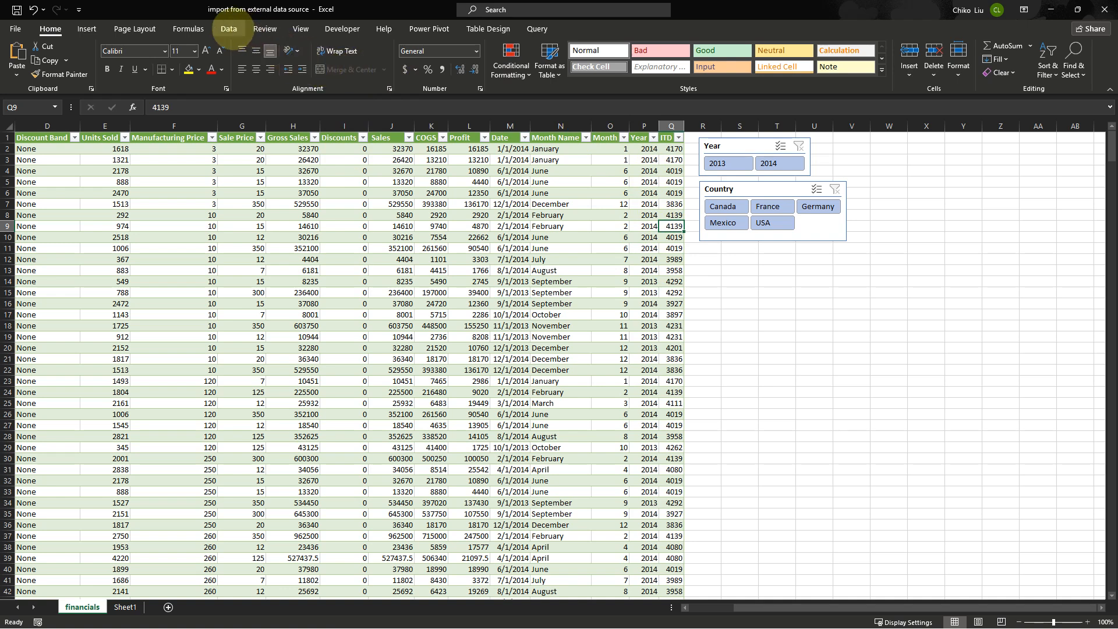
{"action": "left_click", "coordinate": [228, 29]}
{"action": "left_click", "coordinate": [220, 55]}
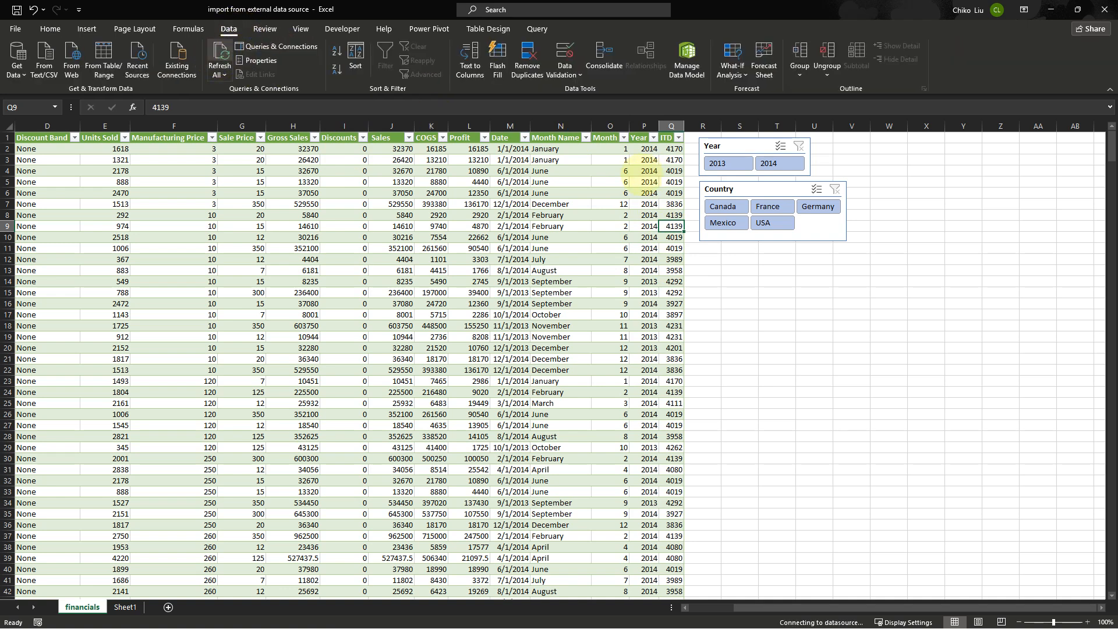
Inspect the ITD and Date values, then open Calculator in Date calculation mode
{"action": "left_click", "coordinate": [673, 161]}
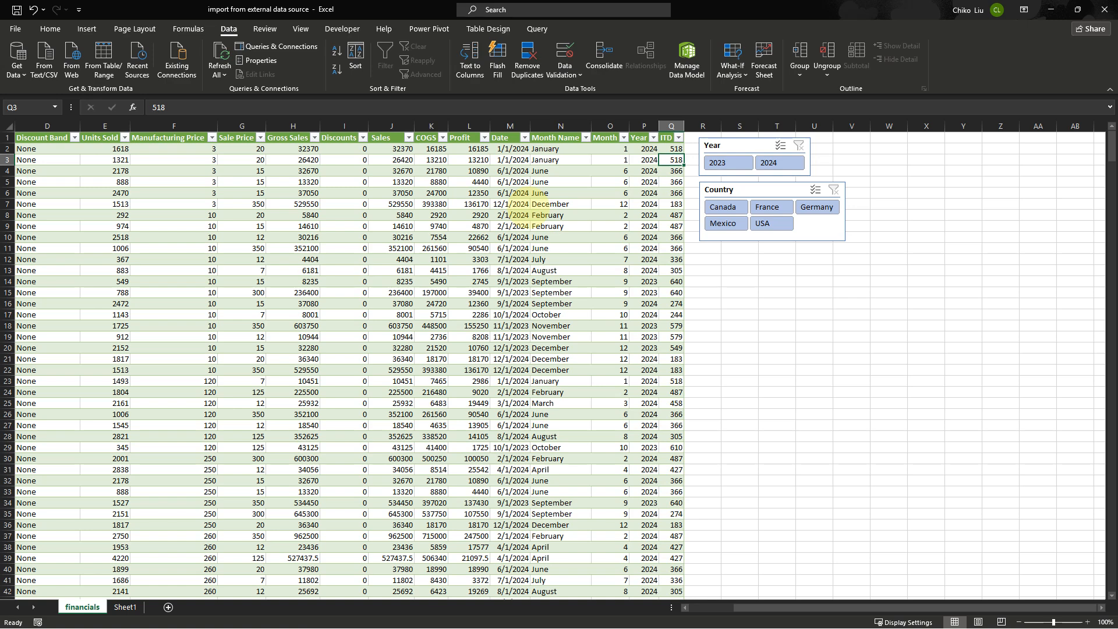
{"action": "left_click", "coordinate": [508, 204]}
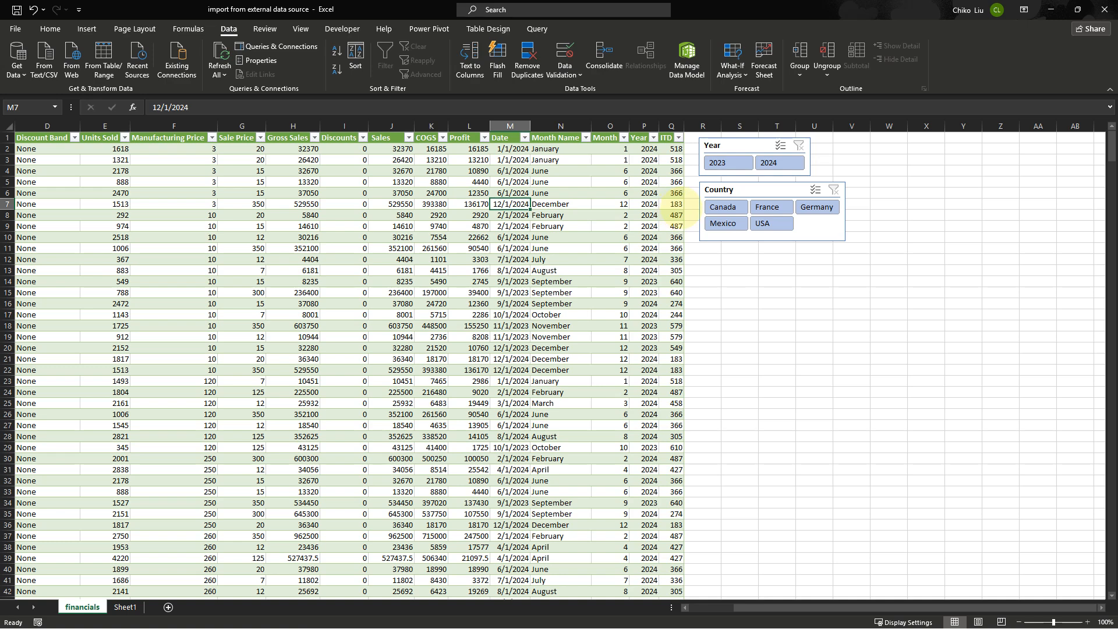
{"action": "left_click", "coordinate": [676, 204]}
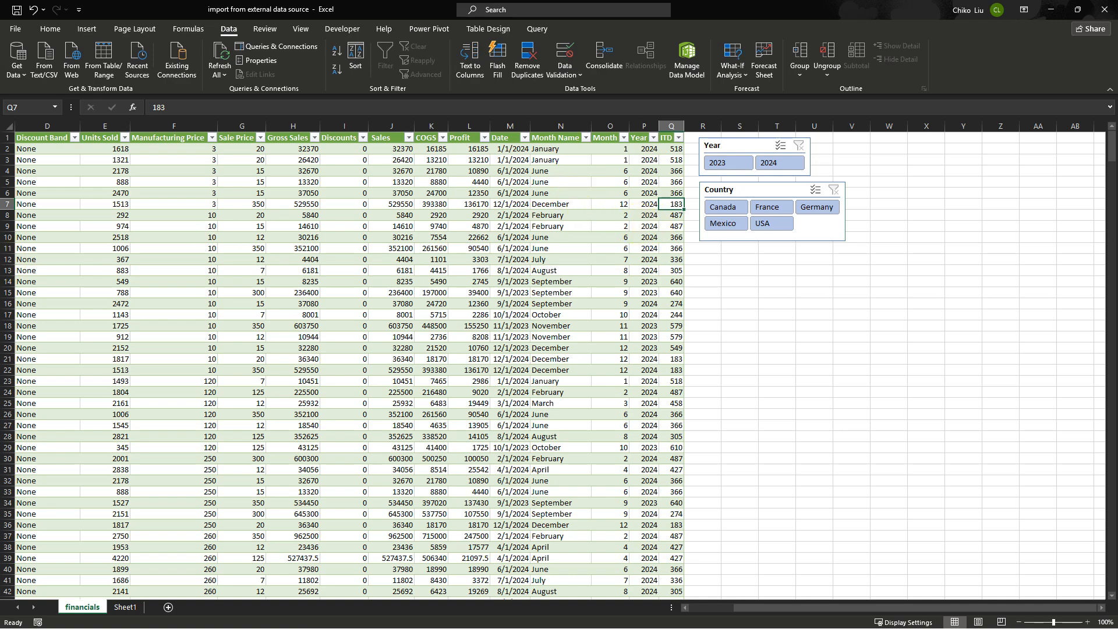
{"action": "key", "text": "alt+Tab"}
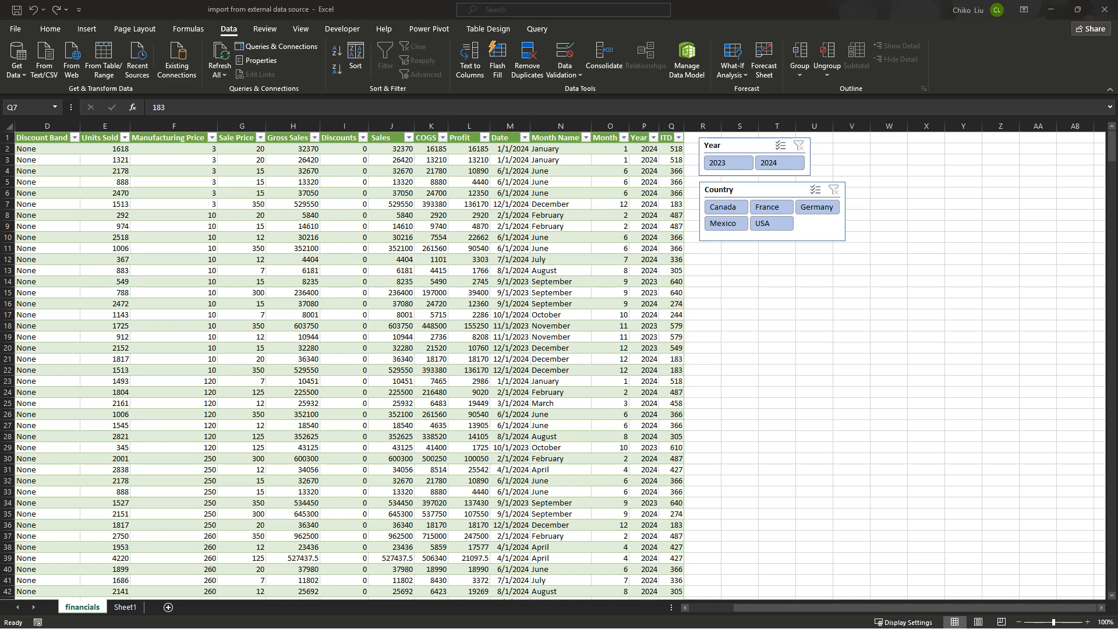
{"action": "left_click_drag", "start_coordinate": [1, 230], "coordinate": [569, 142]}
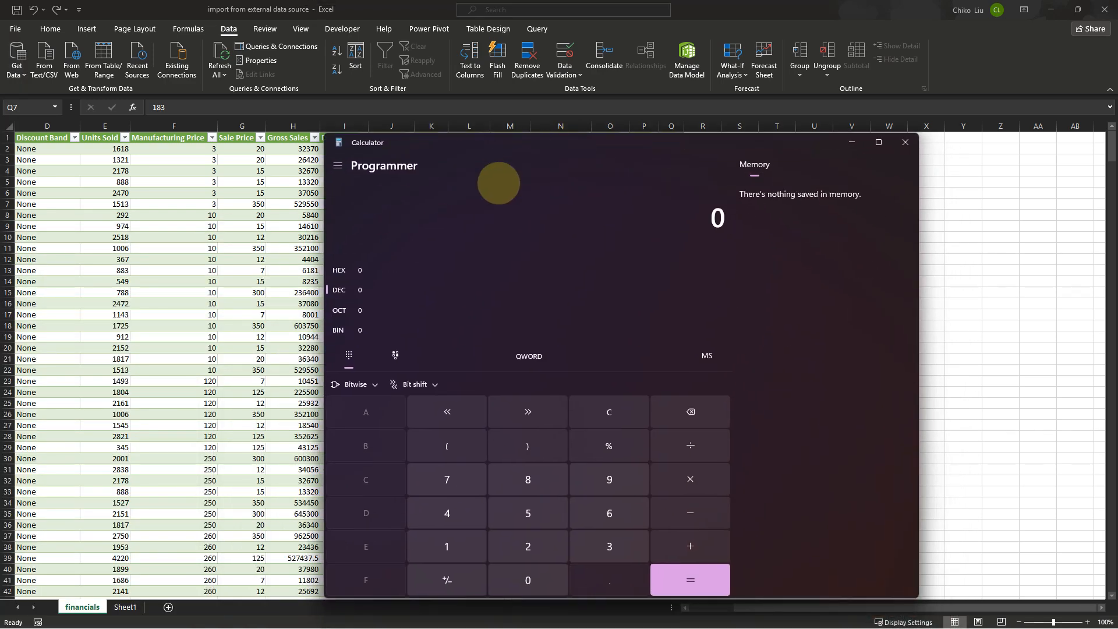
{"action": "left_click", "coordinate": [338, 165]}
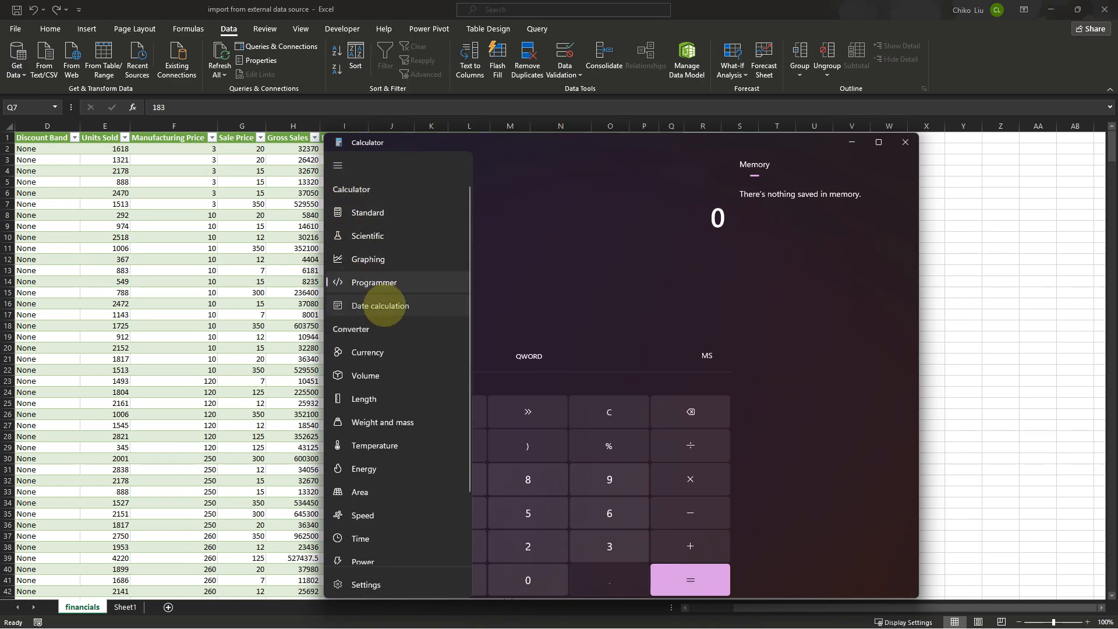
{"action": "left_click", "coordinate": [381, 306]}
{"action": "left_click_drag", "start_coordinate": [520, 143], "coordinate": [822, 178]}
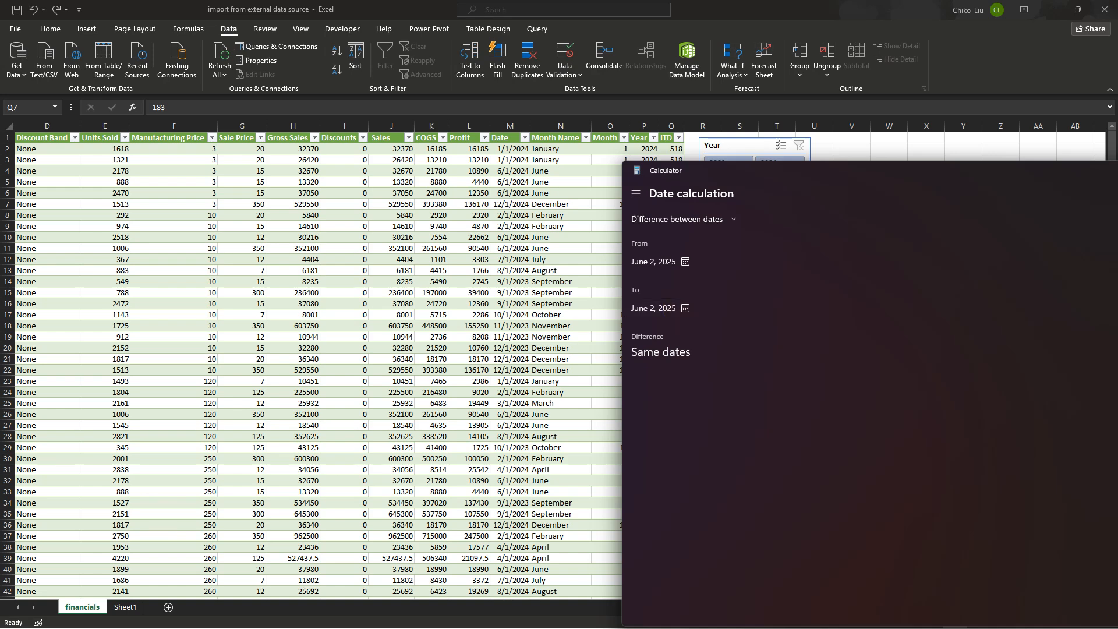
Set the From date of the date difference to December 1, 2024
{"action": "left_click", "coordinate": [676, 262]}
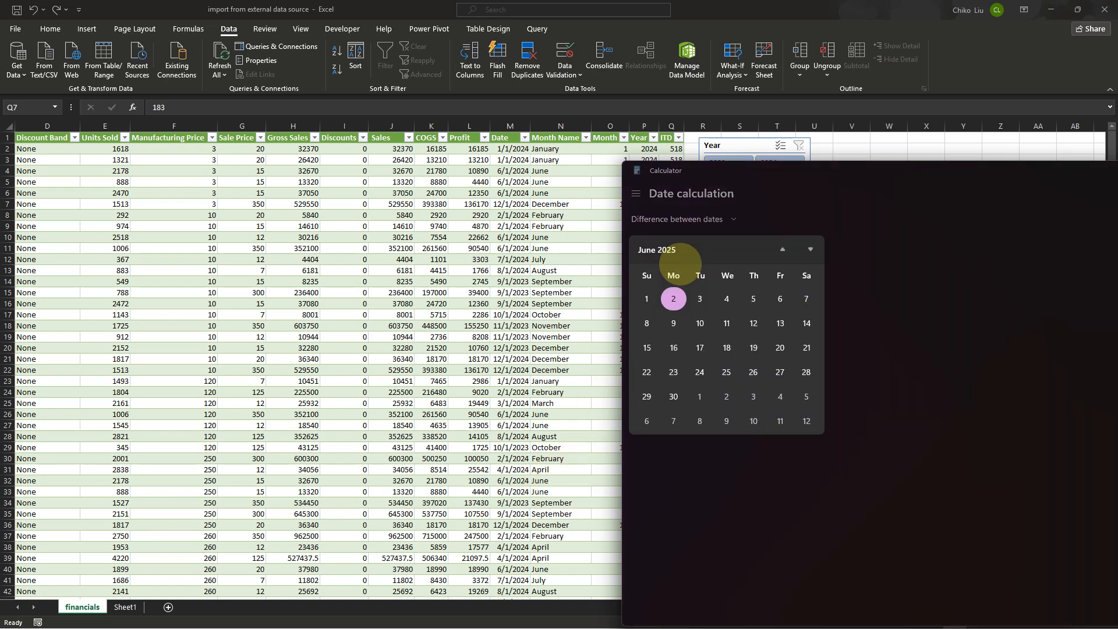
{"action": "left_click", "coordinate": [699, 252]}
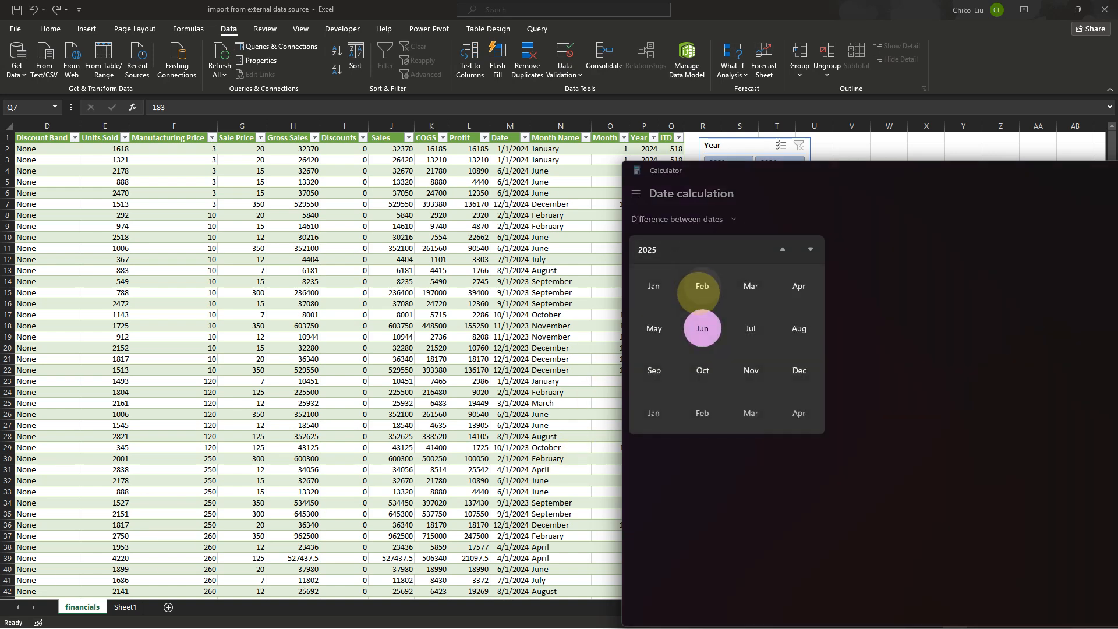
{"action": "left_click", "coordinate": [648, 249]}
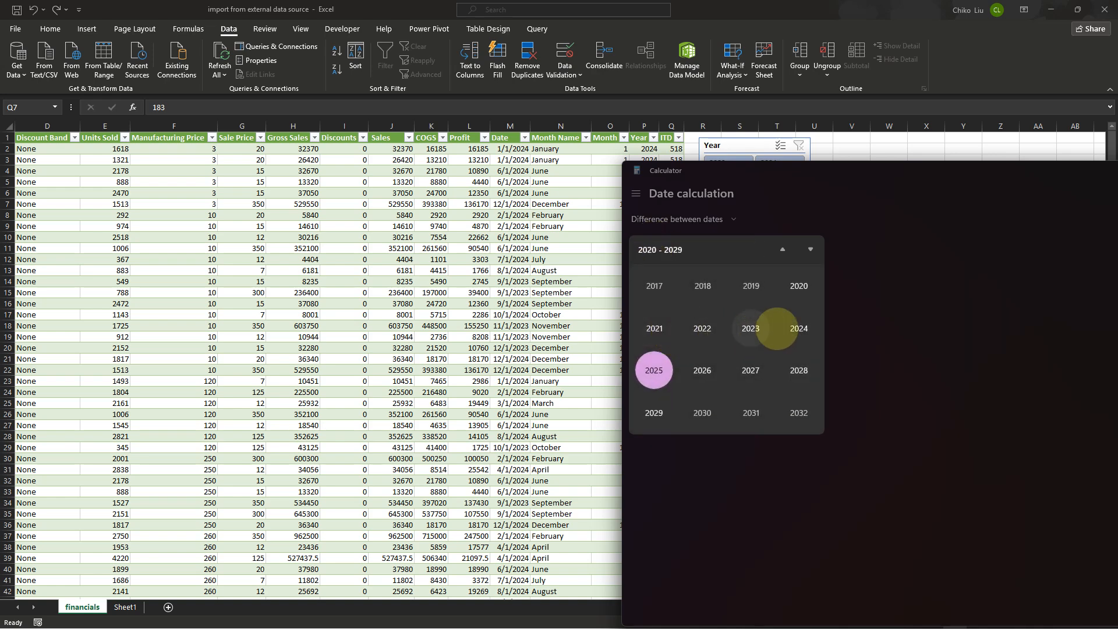
{"action": "left_click", "coordinate": [778, 329]}
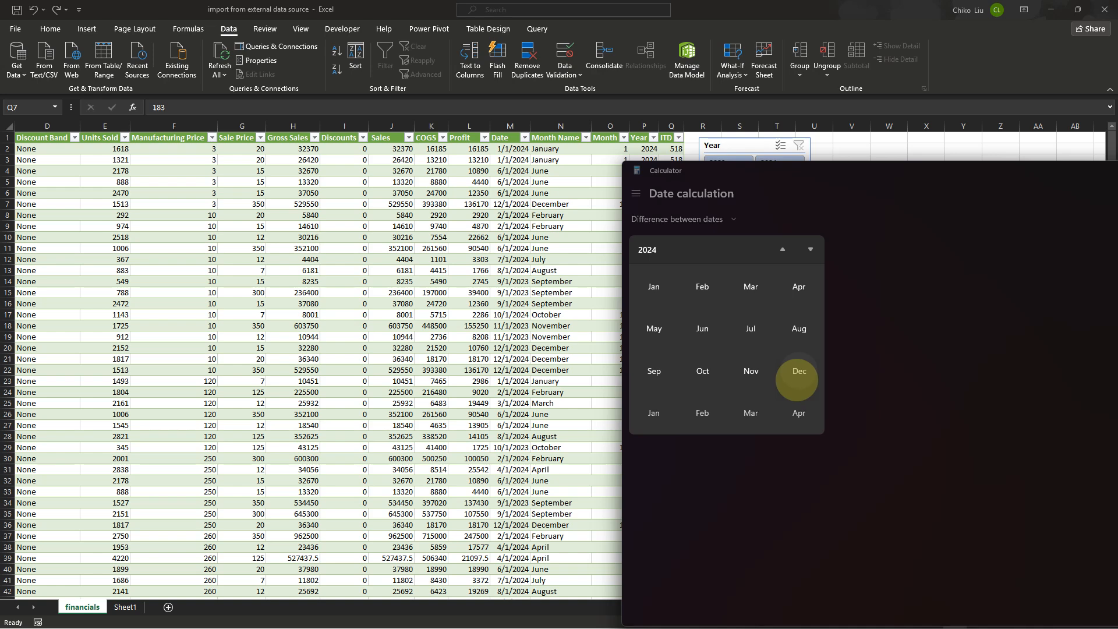
{"action": "left_click", "coordinate": [797, 378]}
{"action": "left_click", "coordinate": [654, 294]}
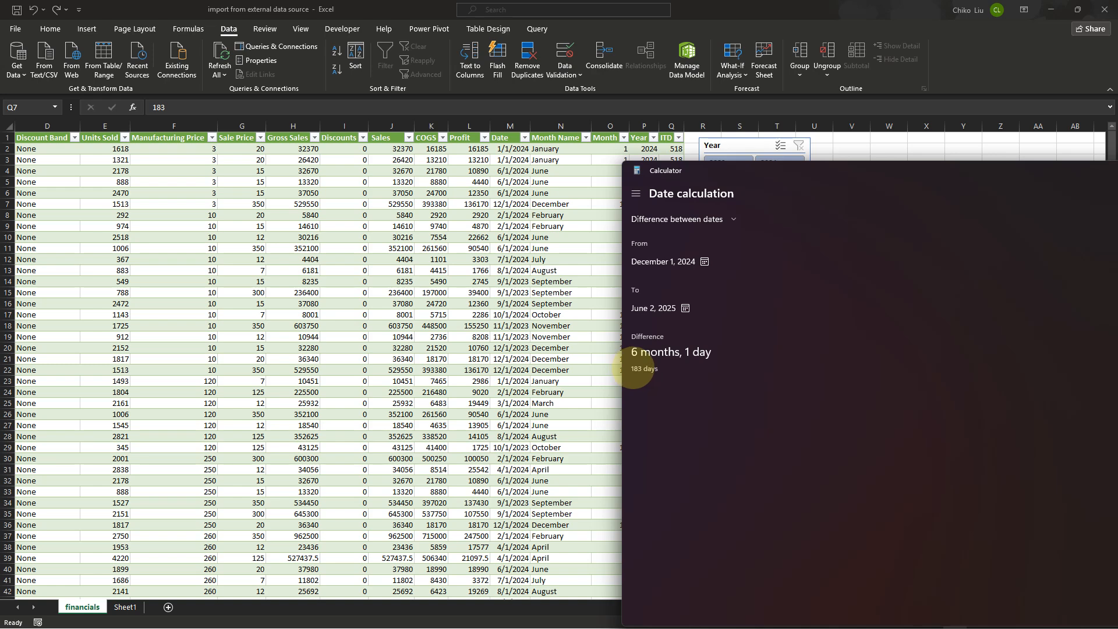
Set the From date of the date difference to July 1, 2024
{"action": "left_click_drag", "start_coordinate": [751, 175], "coordinate": [908, 141]}
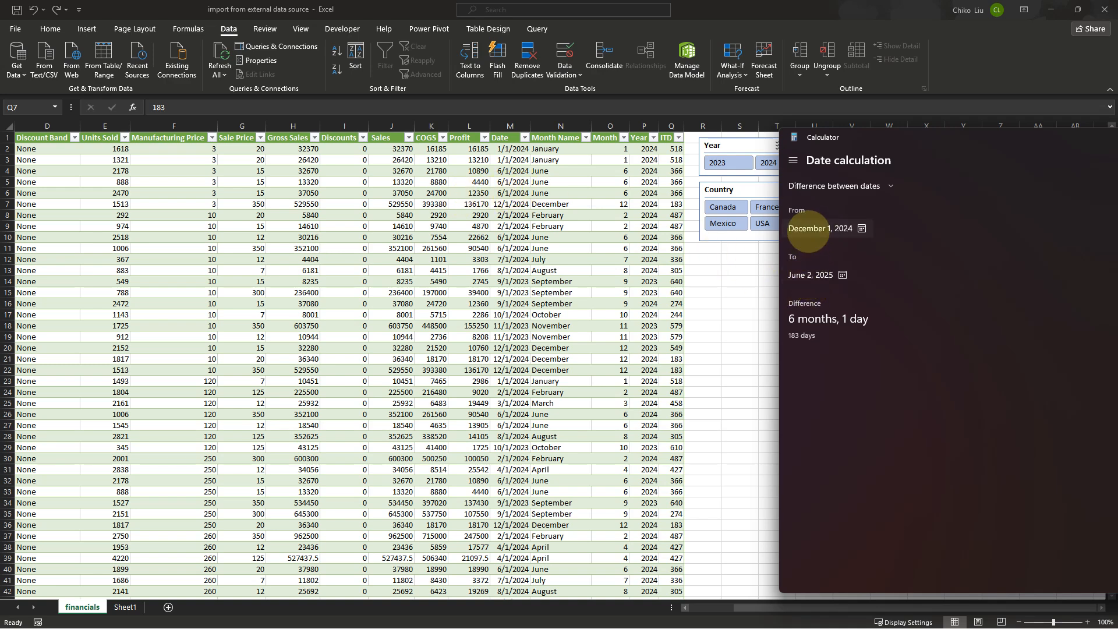
{"action": "left_click", "coordinate": [808, 229]}
{"action": "left_click", "coordinate": [815, 216]}
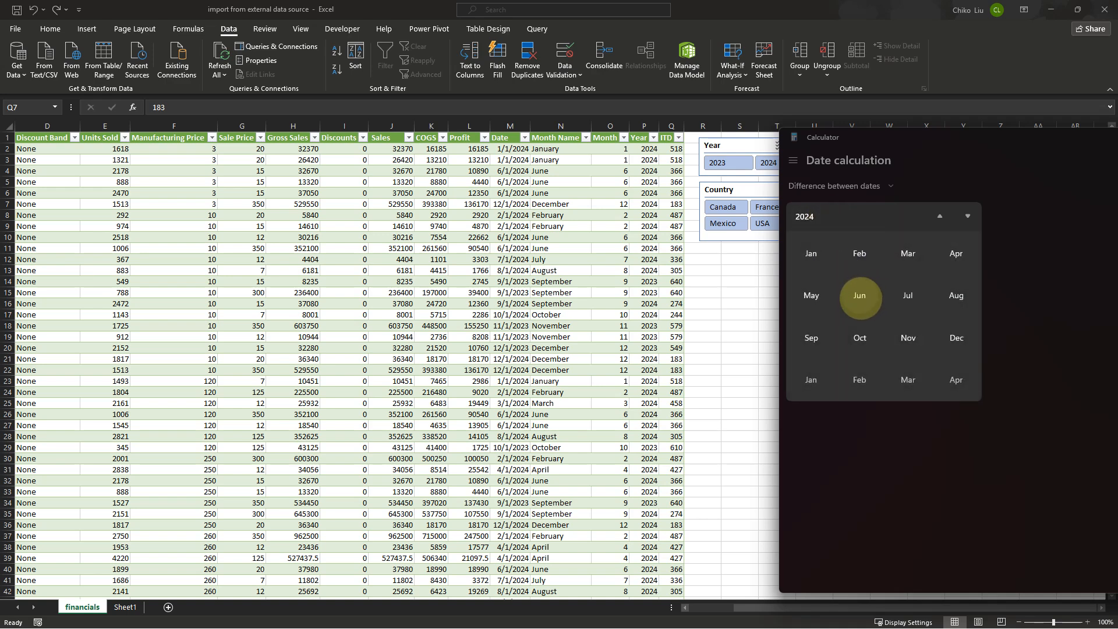
{"action": "left_click", "coordinate": [908, 295]}
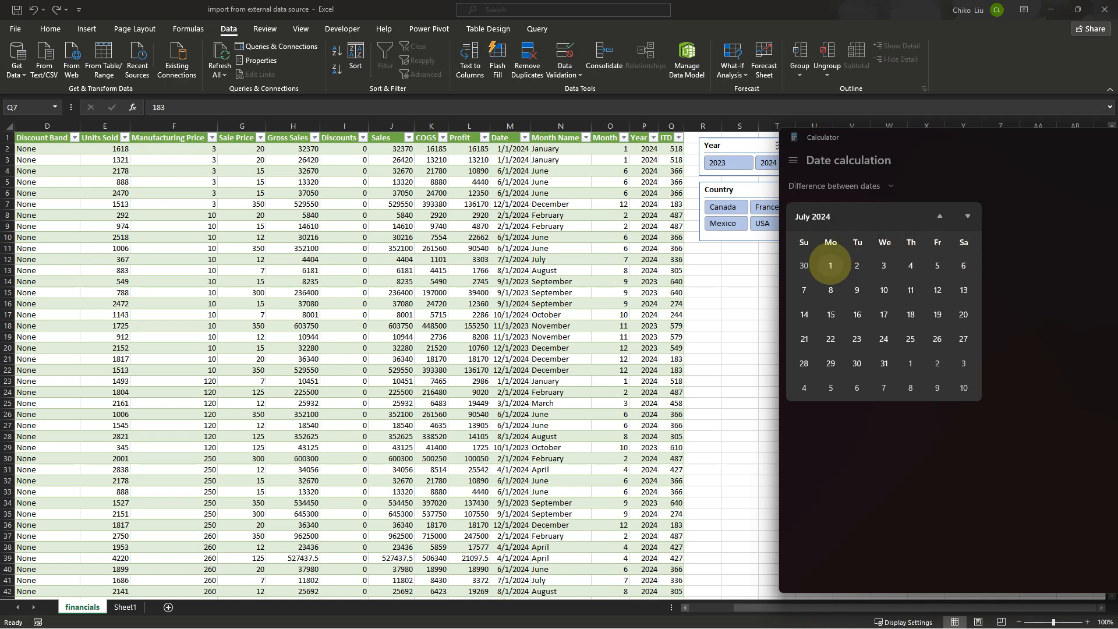
{"action": "left_click", "coordinate": [831, 266]}
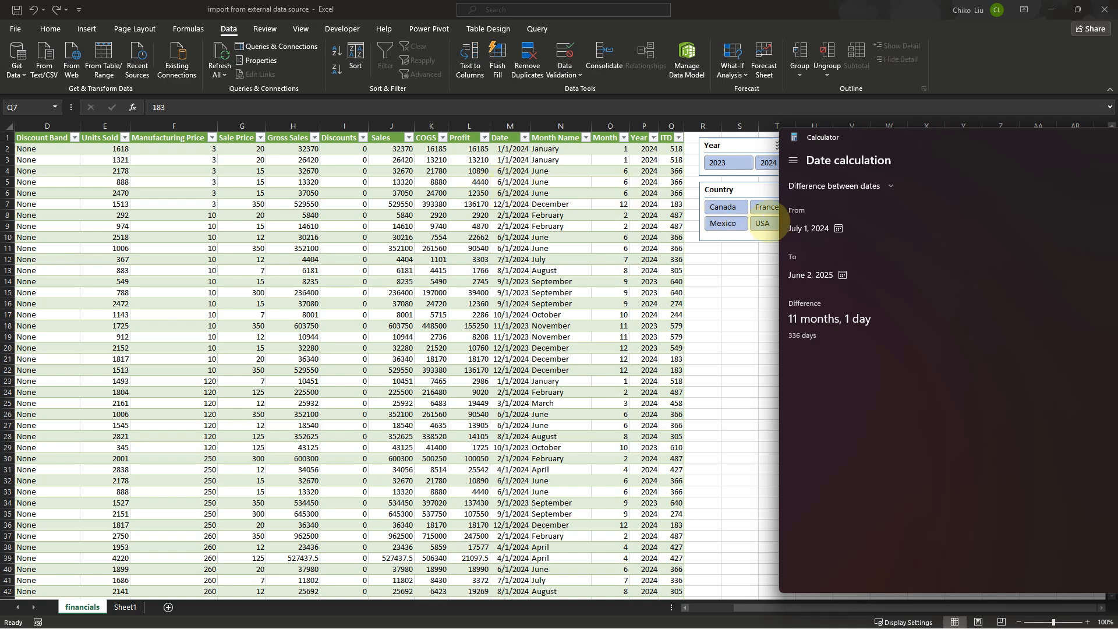
Set the From date of the date difference to June 1, 2024 and highlight the day count
{"action": "left_click", "coordinate": [816, 228]}
{"action": "left_click", "coordinate": [817, 227]}
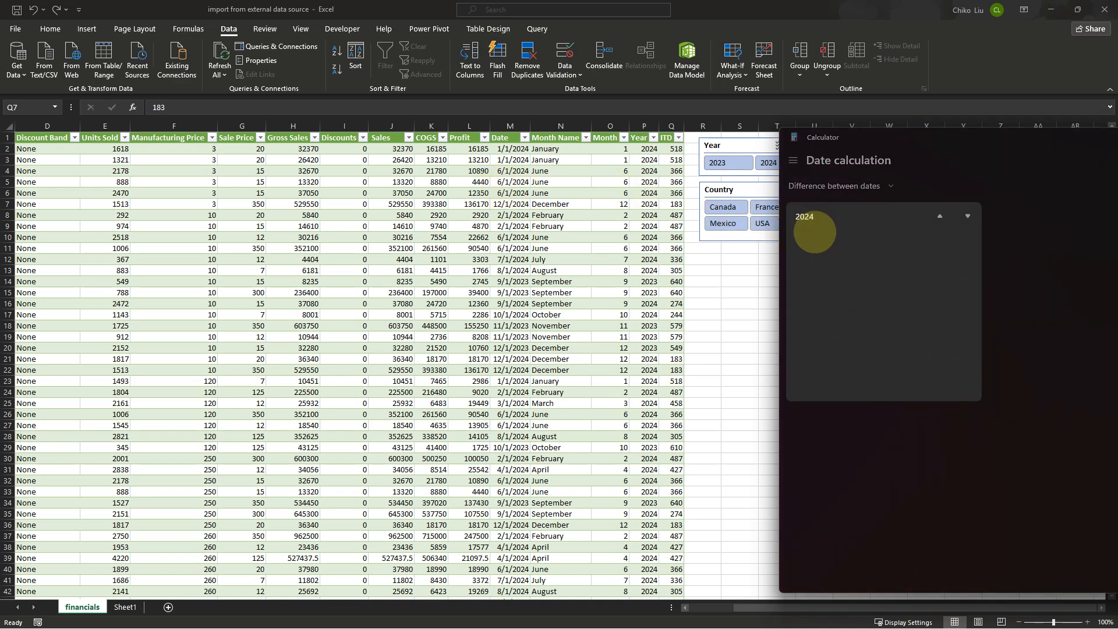
{"action": "left_click", "coordinate": [859, 297]}
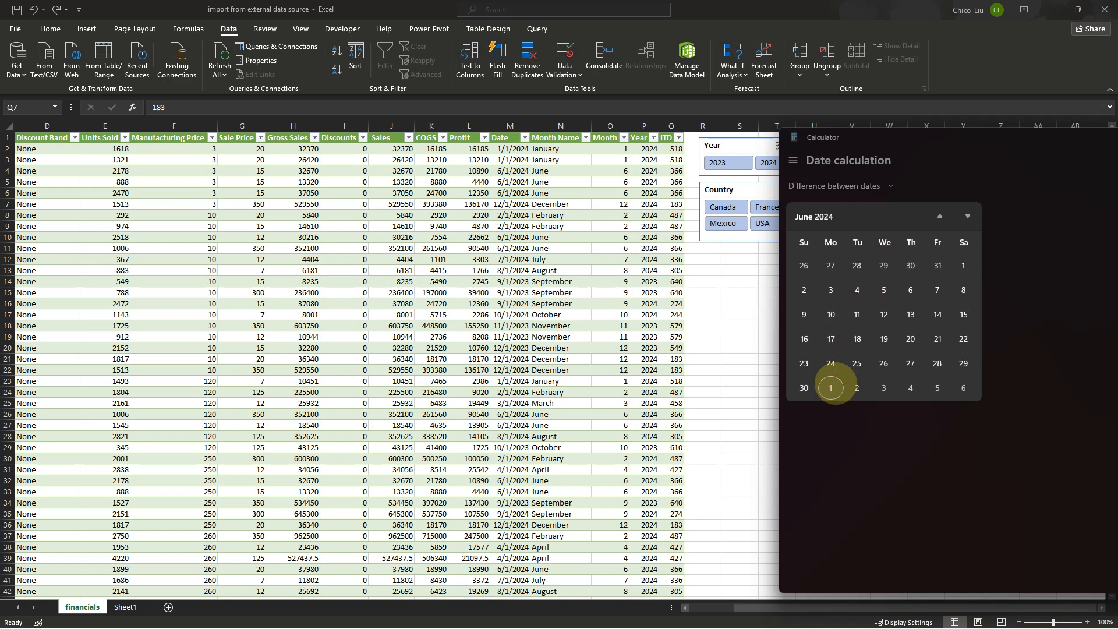
{"action": "left_click", "coordinate": [962, 267]}
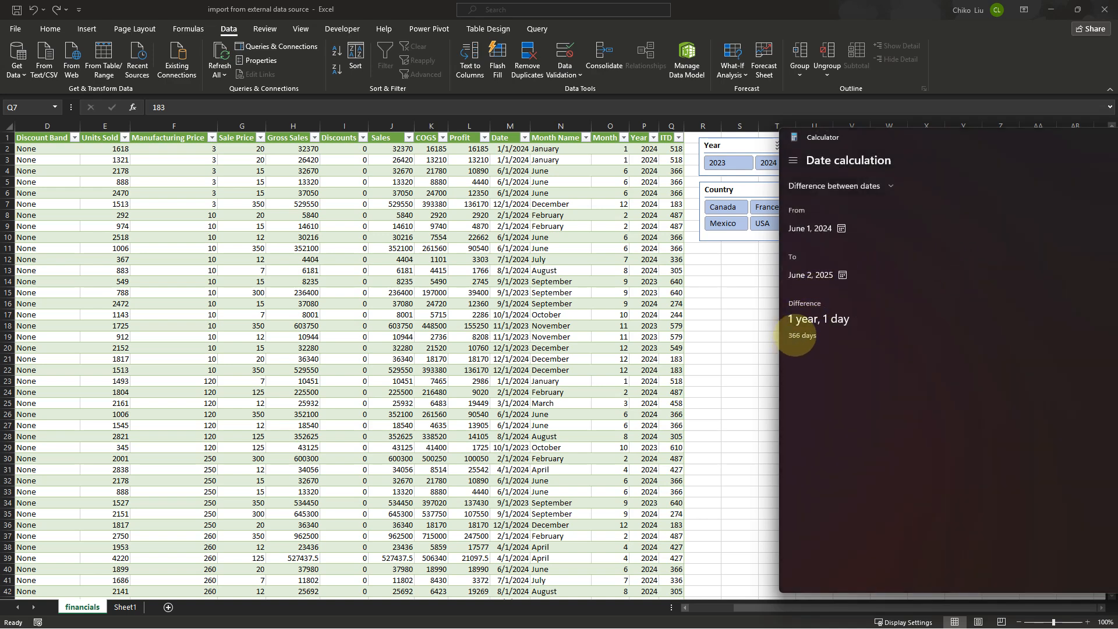
{"action": "left_click_drag", "start_coordinate": [796, 336], "coordinate": [803, 337]}
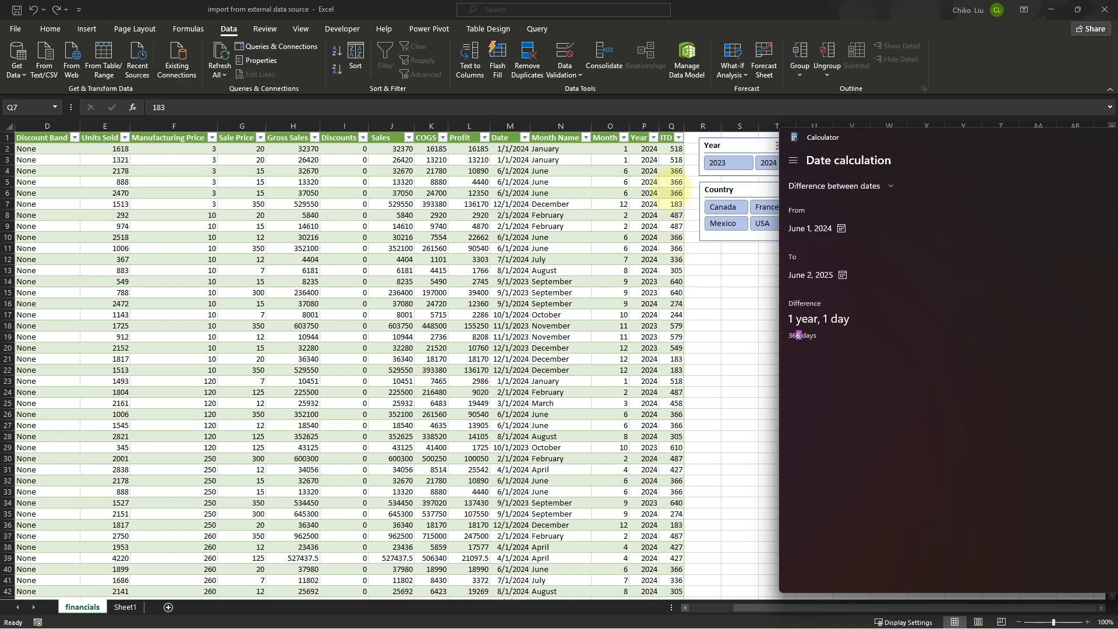
Enter =TODAY() in cell X4 of the worksheet, then clear the cell
{"action": "key", "text": "alt+Tab"}
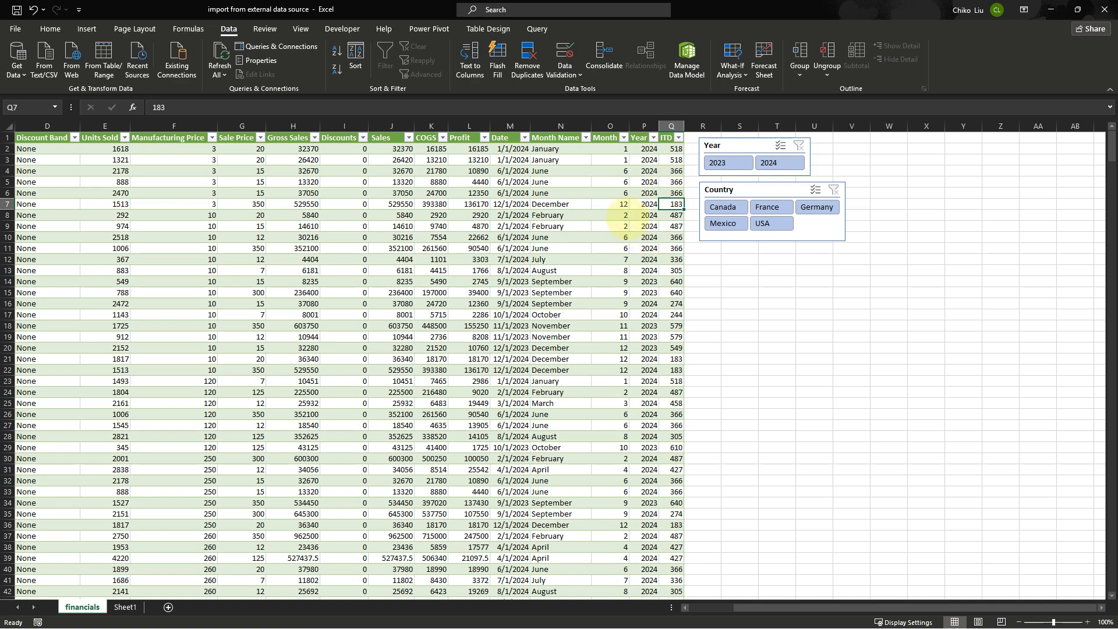
{"action": "left_click", "coordinate": [926, 170]}
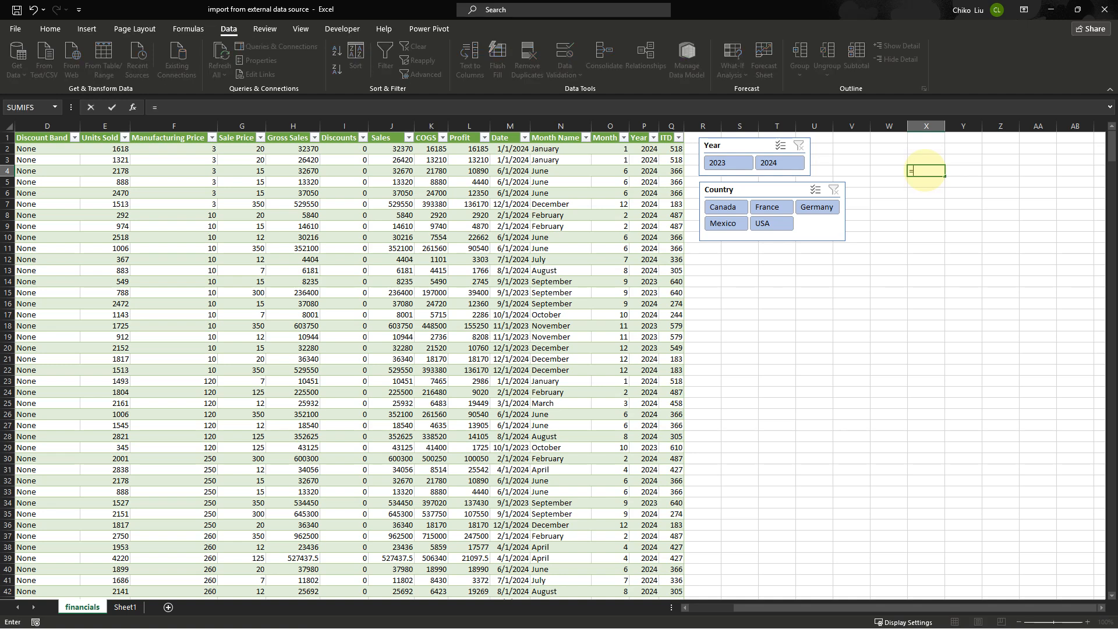
{"action": "type", "text": "=TODAY("}
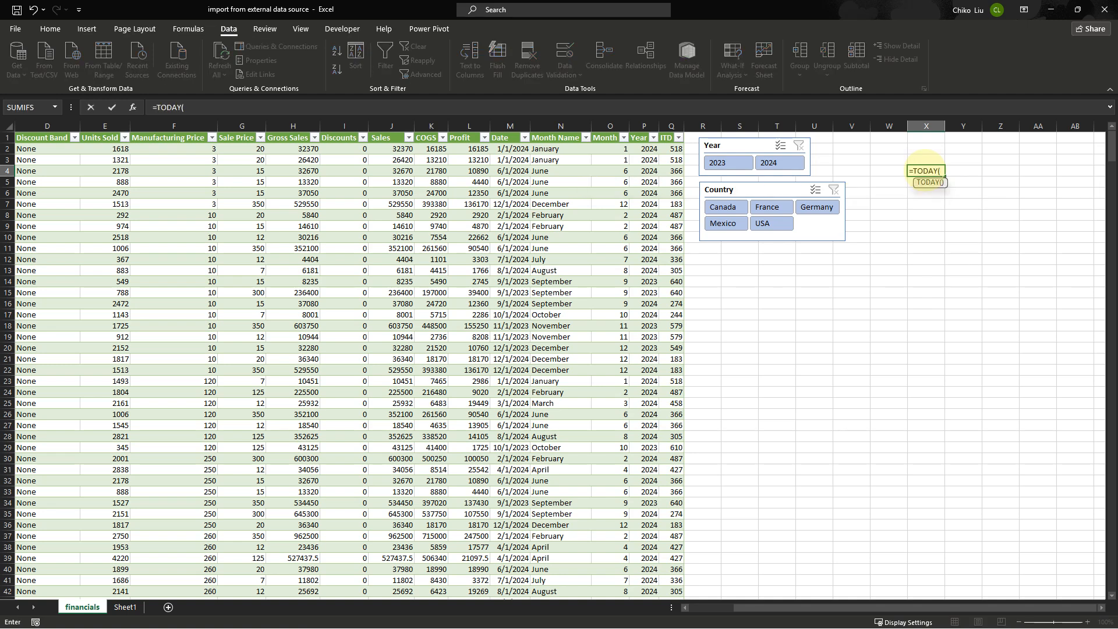
{"action": "type", "text": ")"}
{"action": "key", "text": "ctrl+Return"}
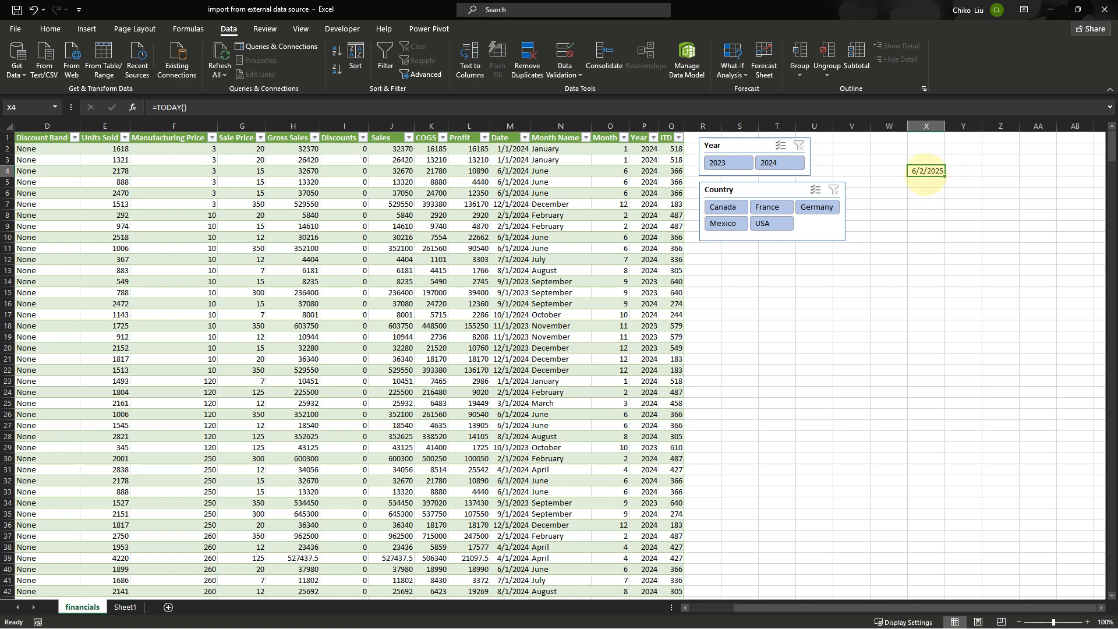
{"action": "key", "text": "Delete"}
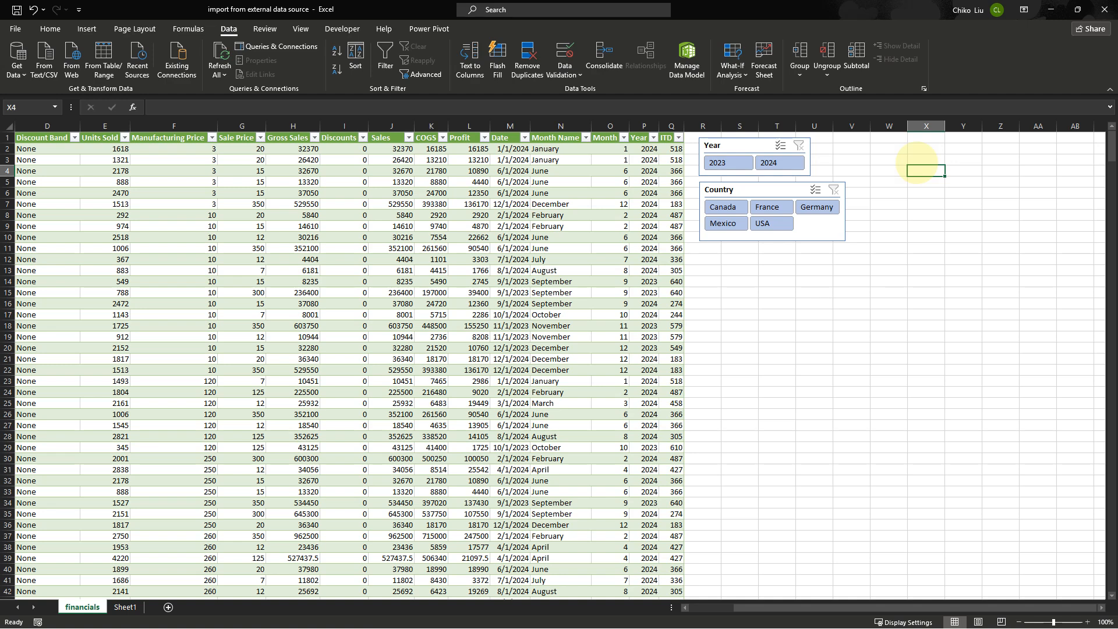
Insert the current date in cell X3 and the current time in cell Y3 with the shortcuts
{"action": "left_click", "coordinate": [918, 161]}
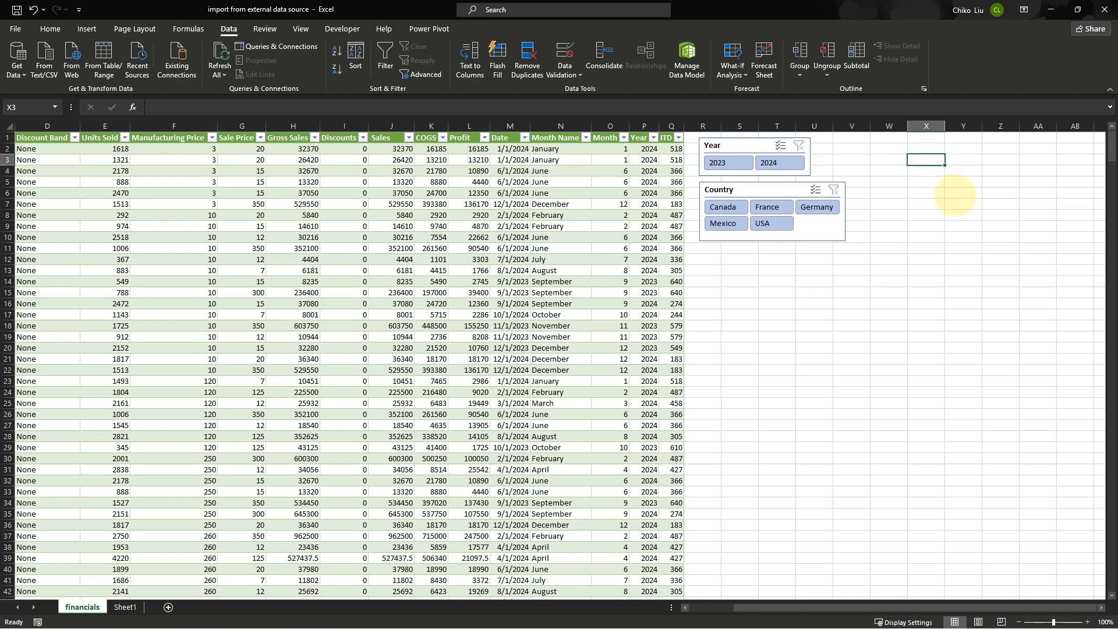
{"action": "key", "text": "ctrl+semicolon"}
{"action": "key", "text": "Tab"}
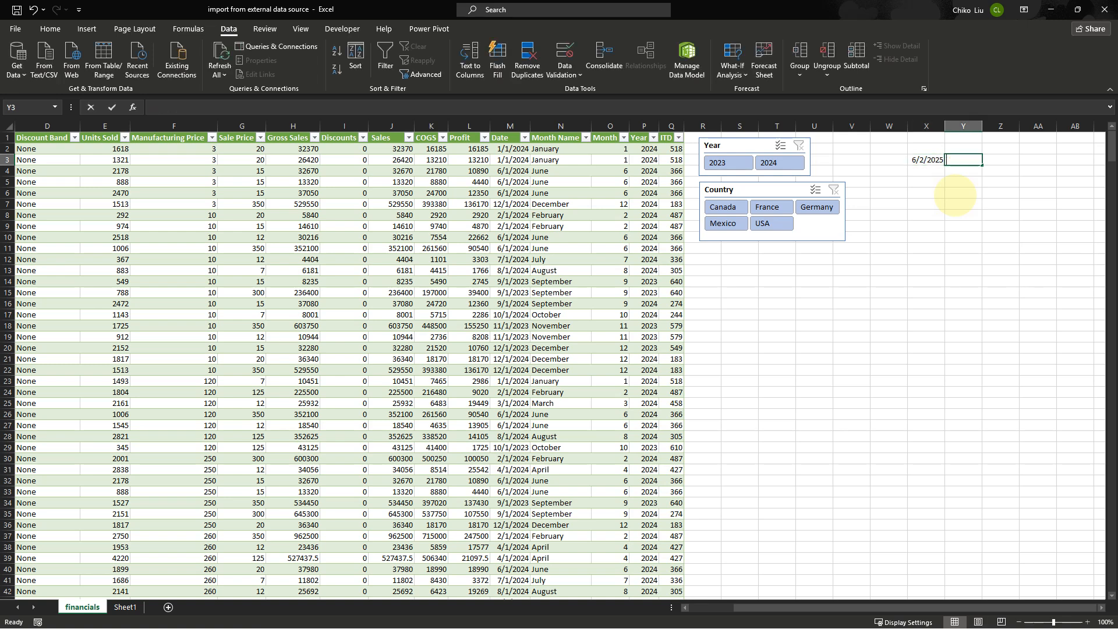
{"action": "key", "text": "ctrl+shift+semicolon"}
{"action": "key", "text": "Return"}
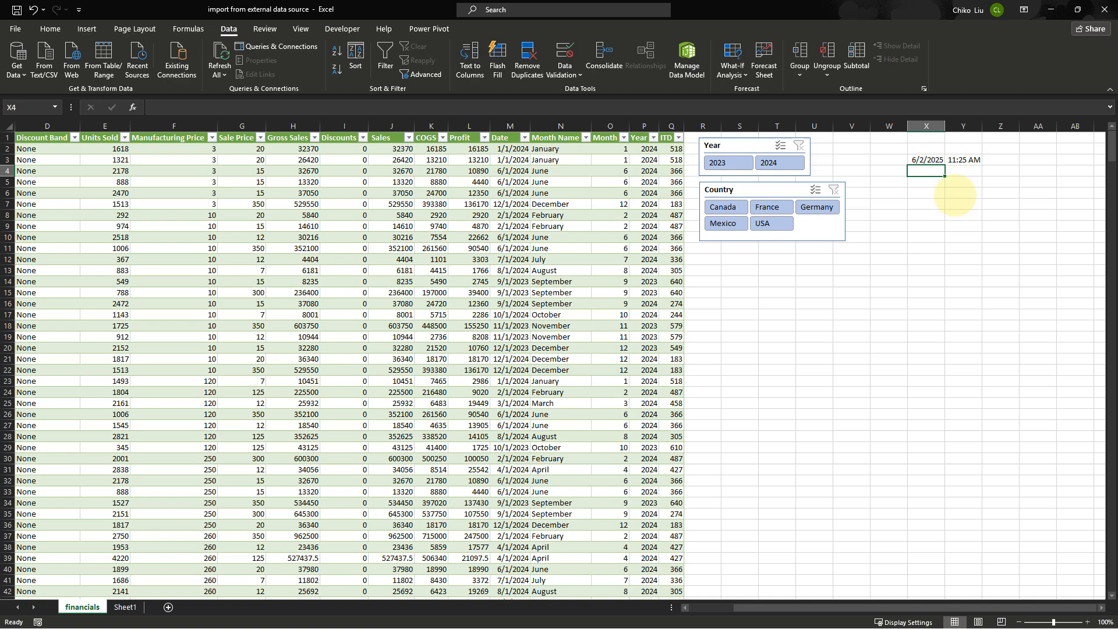
Insert the current date in cell X4, then clear that cell
{"action": "key", "text": "ctrl+semicolon"}
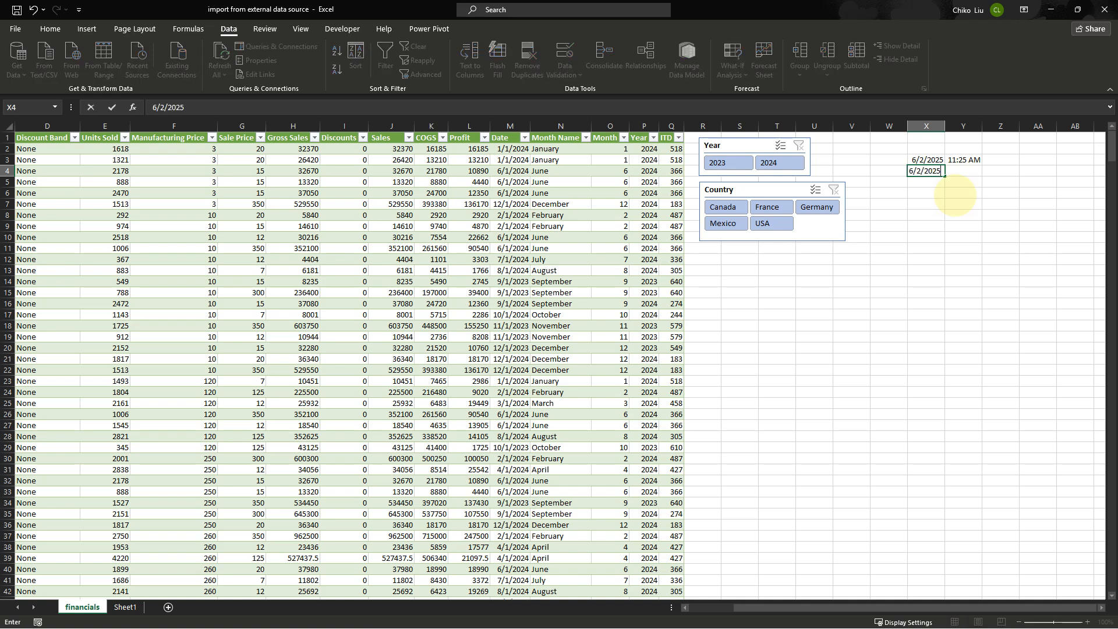
{"action": "key", "text": "alt+space"}
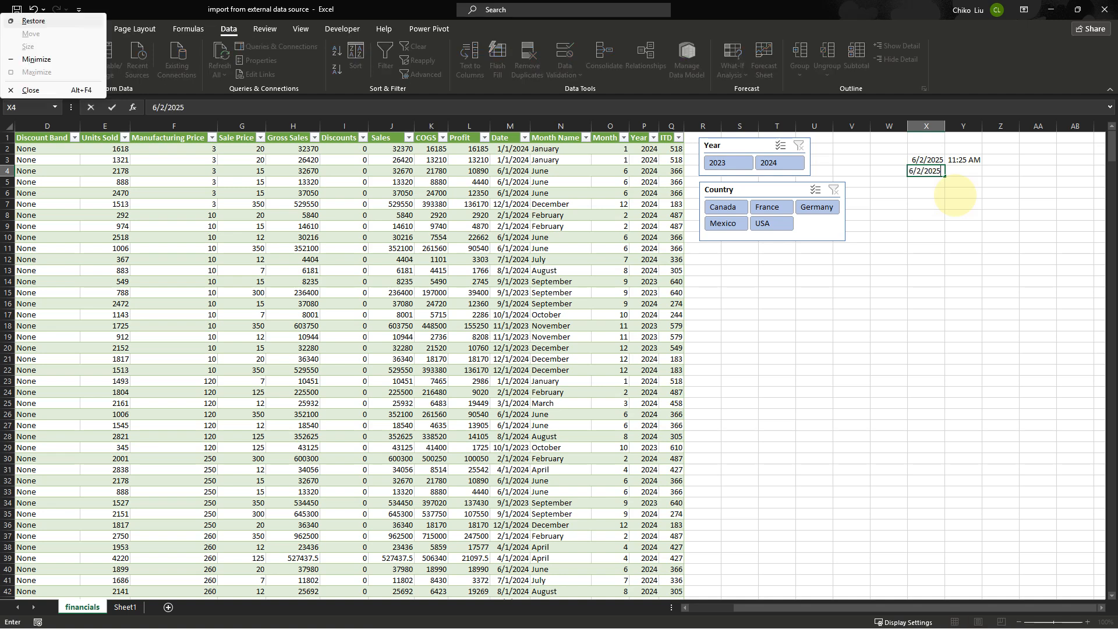
{"action": "key", "text": "Escape"}
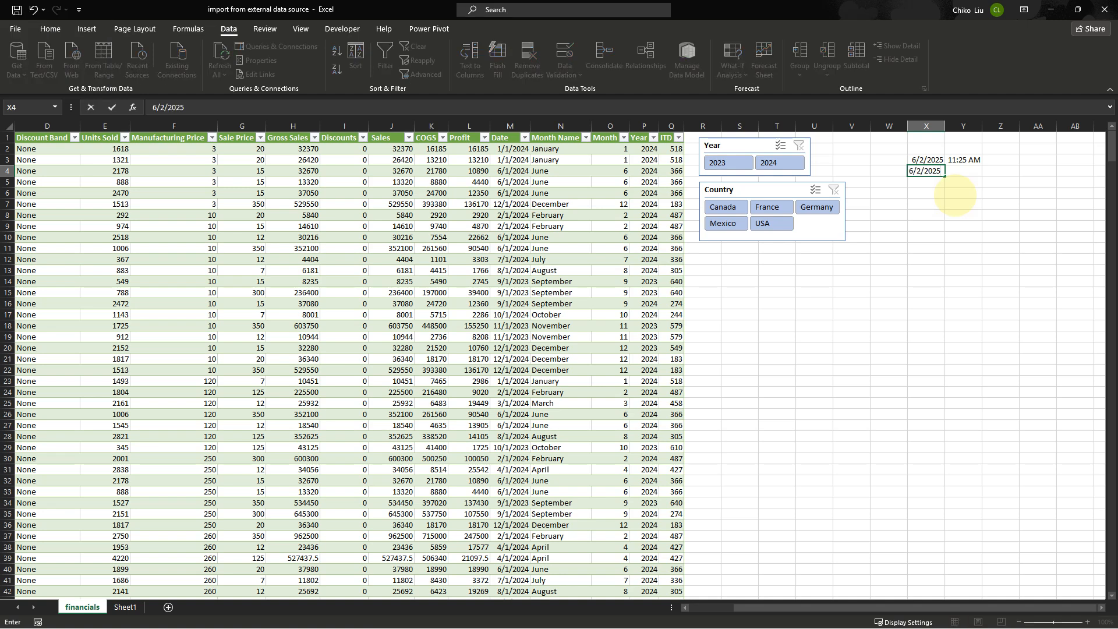
{"action": "key", "text": "alt+space"}
{"action": "key", "text": "Escape"}
{"action": "key", "text": "Return"}
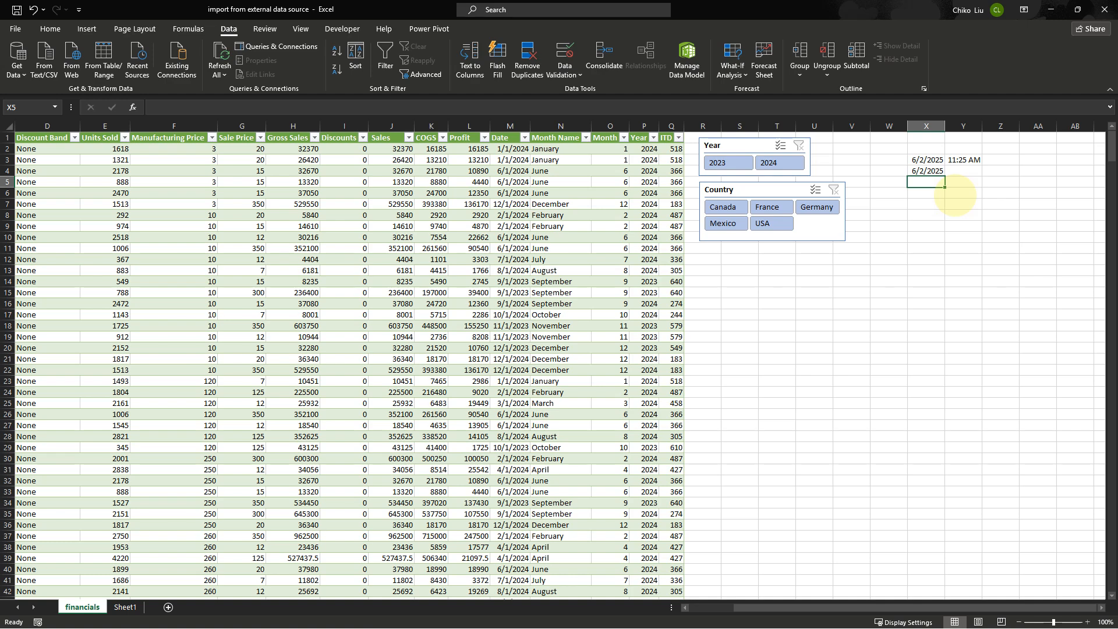
{"action": "key", "text": "Up"}
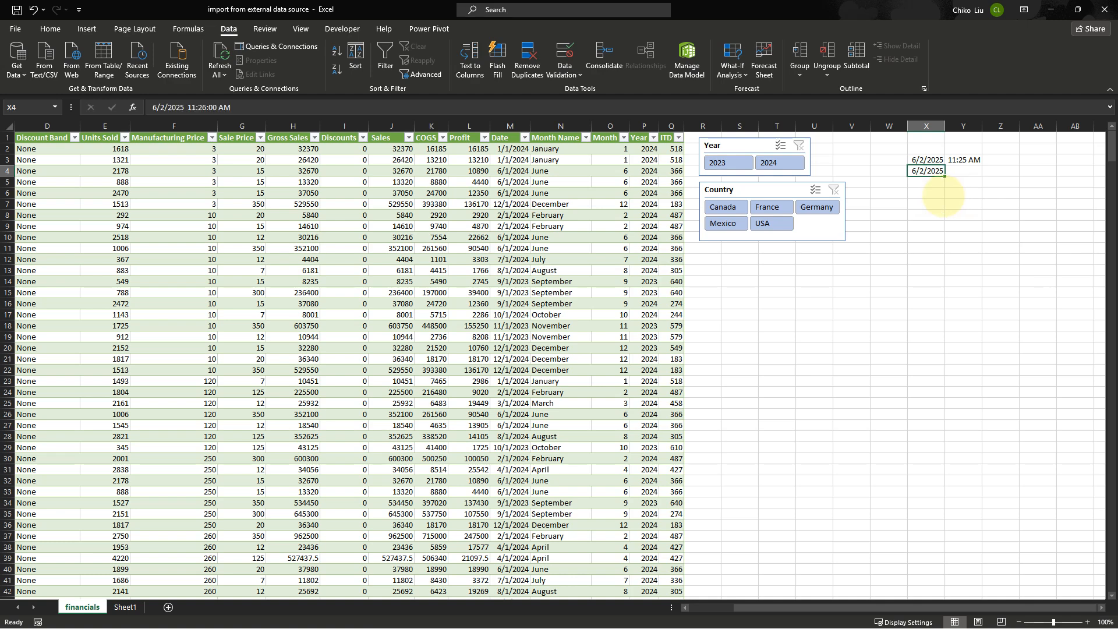
{"action": "key", "text": "Delete"}
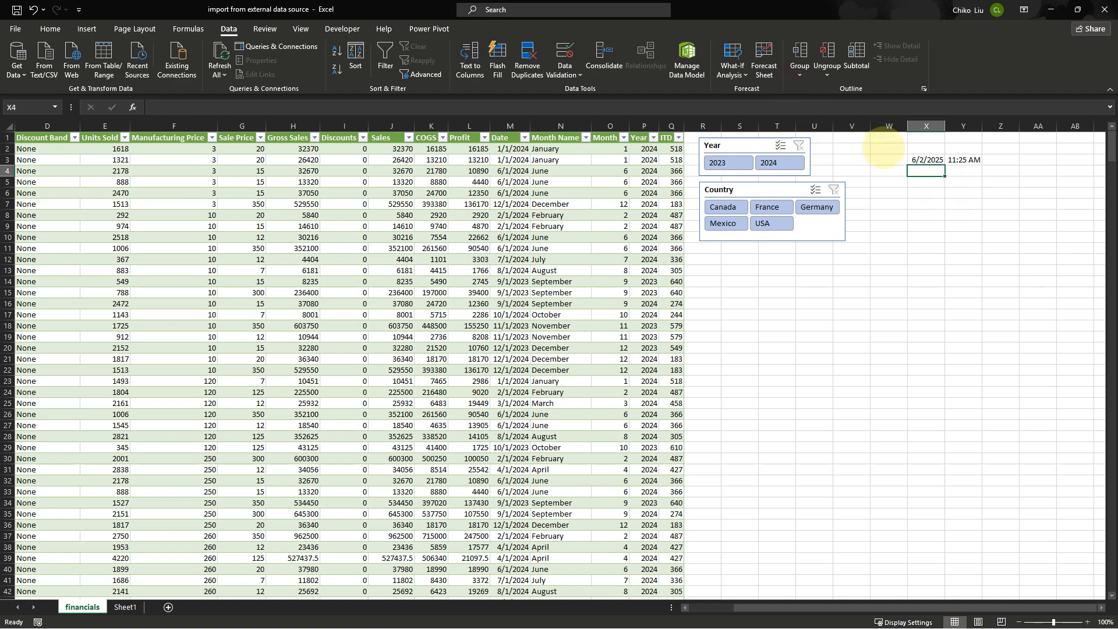
Clear cells X3 and Y3 and move the Country slicer beside the Year slicer
{"action": "left_click", "coordinate": [922, 159]}
{"action": "key", "text": "Delete"}
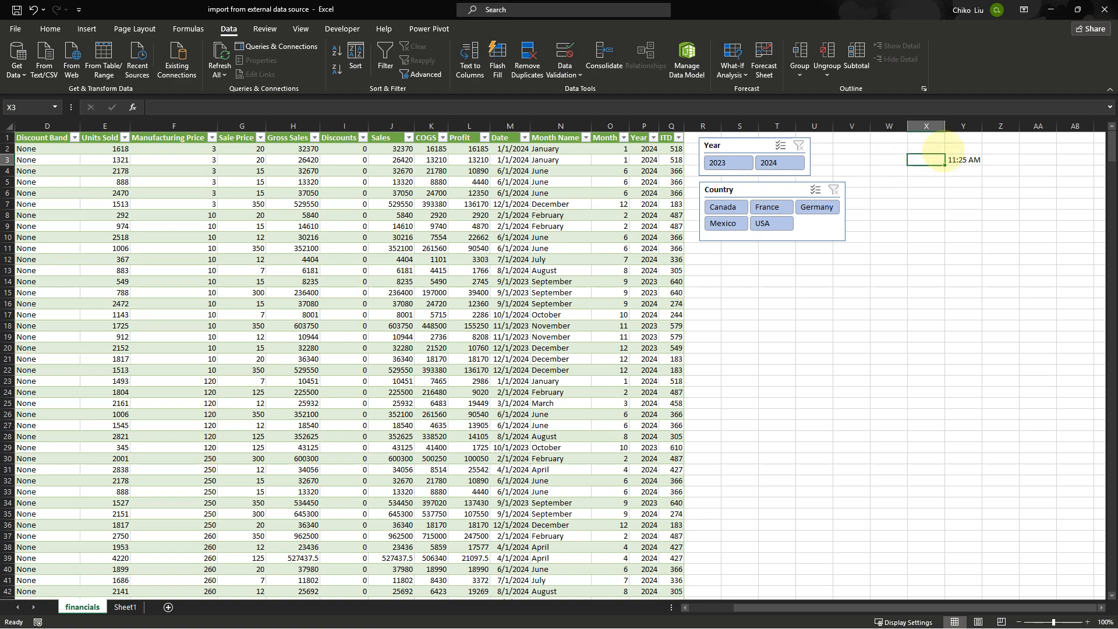
{"action": "left_click", "coordinate": [954, 161]}
{"action": "key", "text": "Delete"}
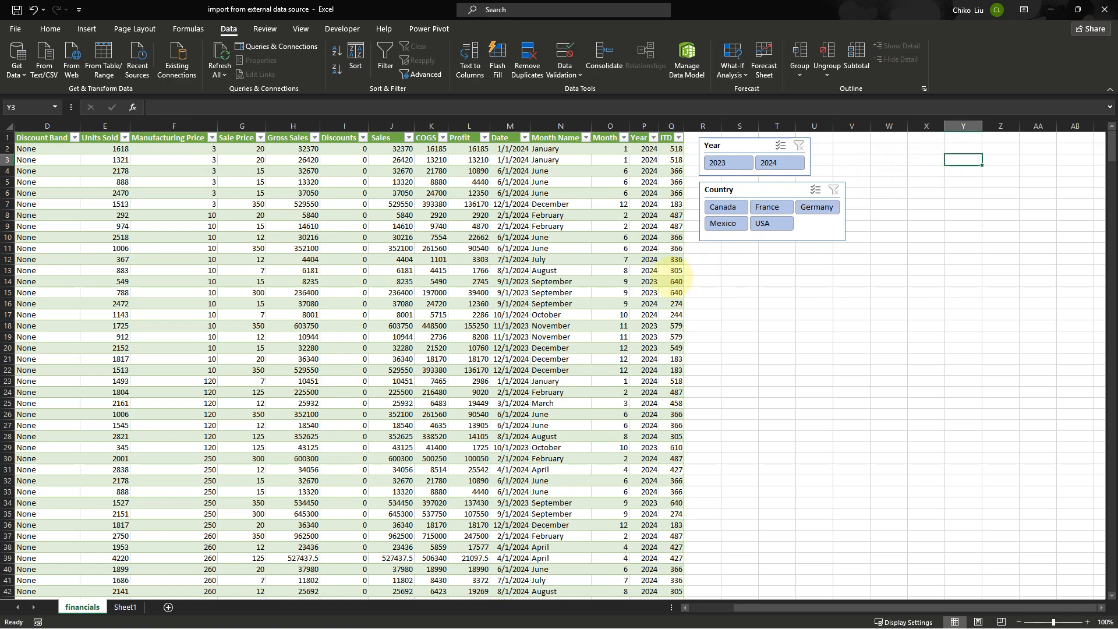
{"action": "left_click_drag", "start_coordinate": [733, 185], "coordinate": [852, 139]}
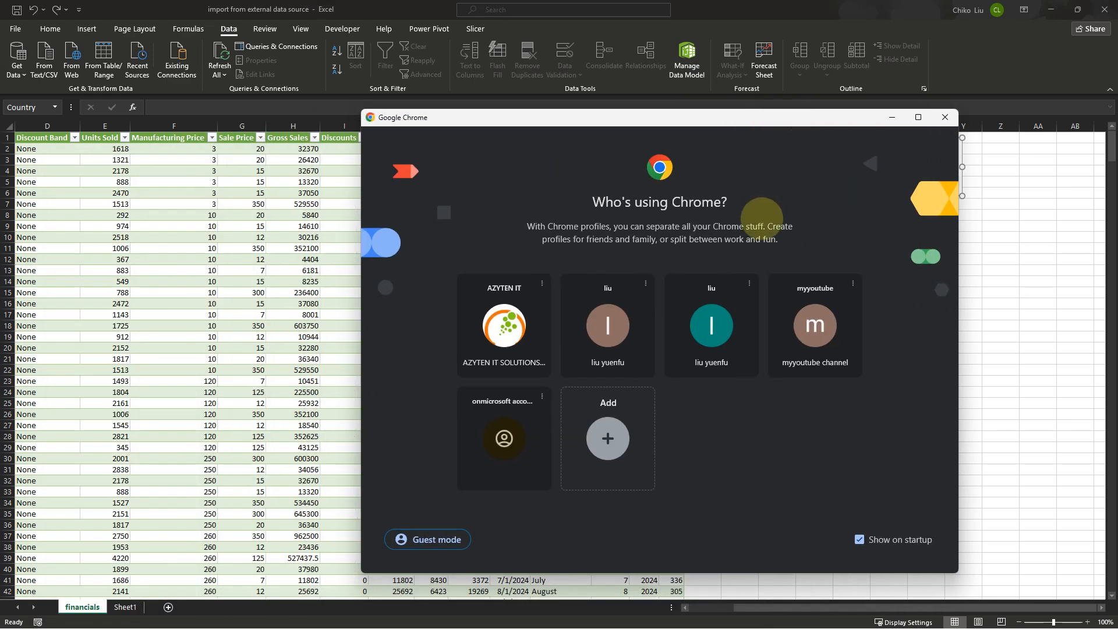
Switch to Chrome, choose the AZYTEN IT profile, maximize the window and open the Google Classroom classwork page
{"action": "left_click", "coordinate": [504, 326]}
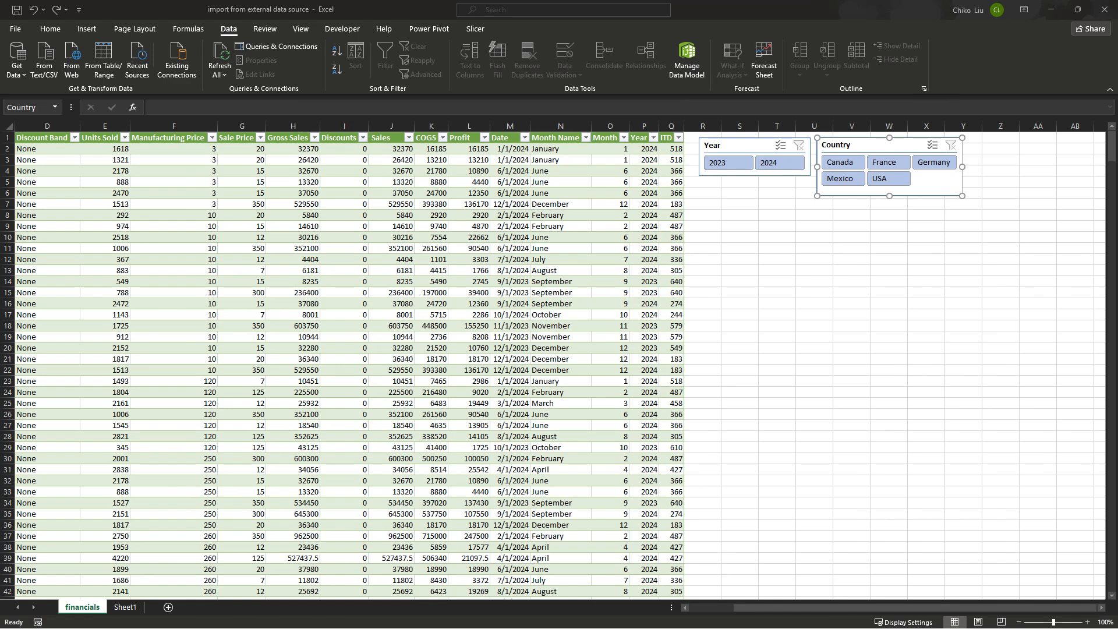
{"action": "left_click_drag", "start_coordinate": [81, 222], "coordinate": [682, 192]}
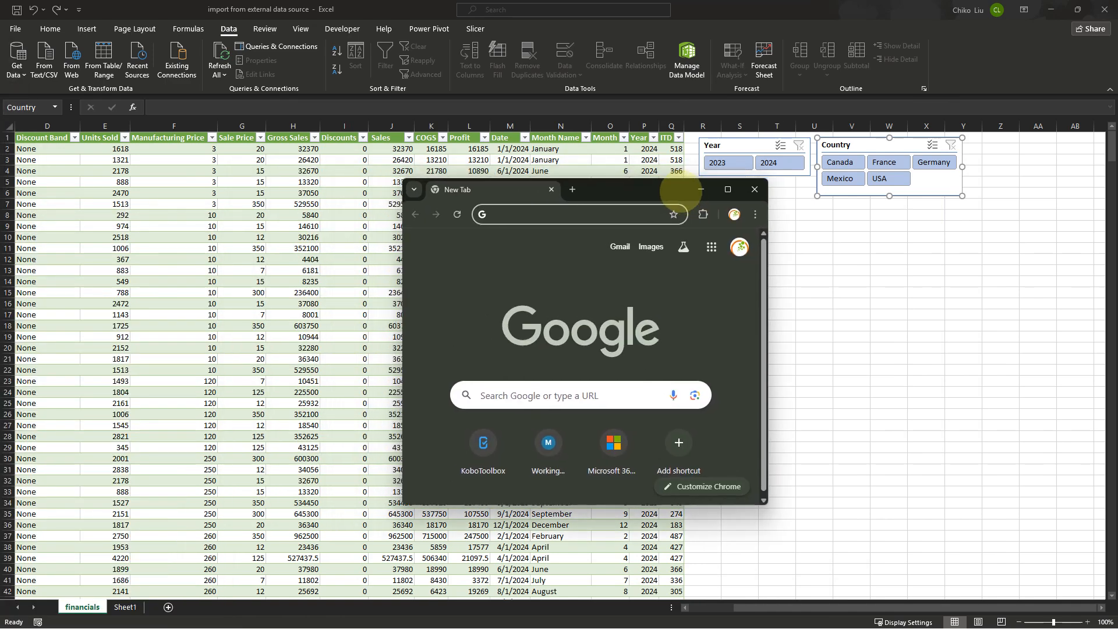
{"action": "double_click", "coordinate": [687, 187]}
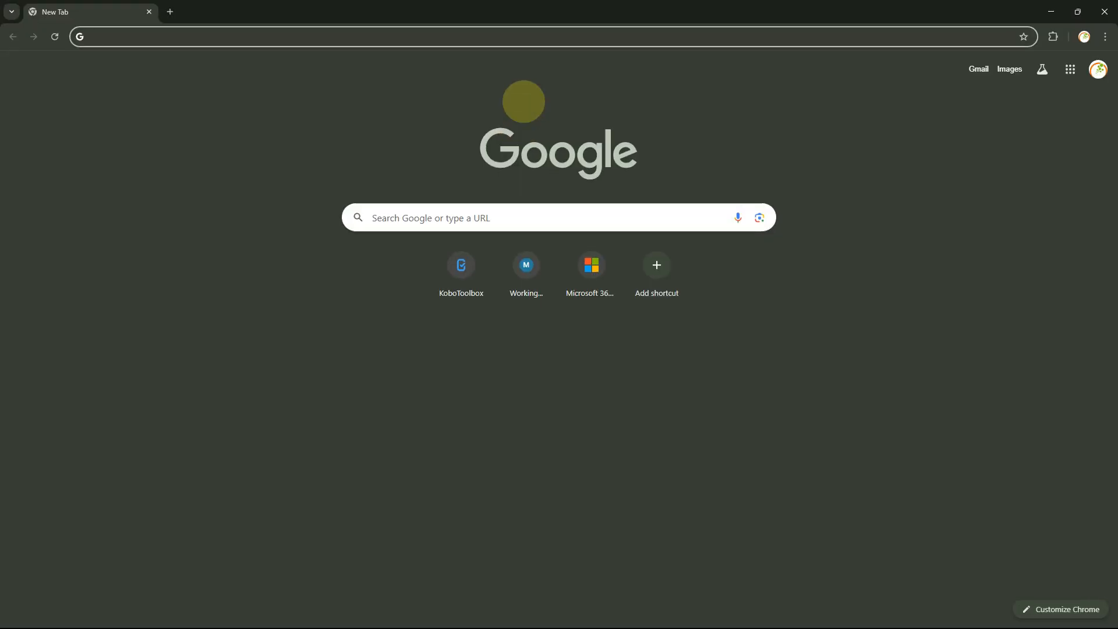
{"action": "type", "text": "class"}
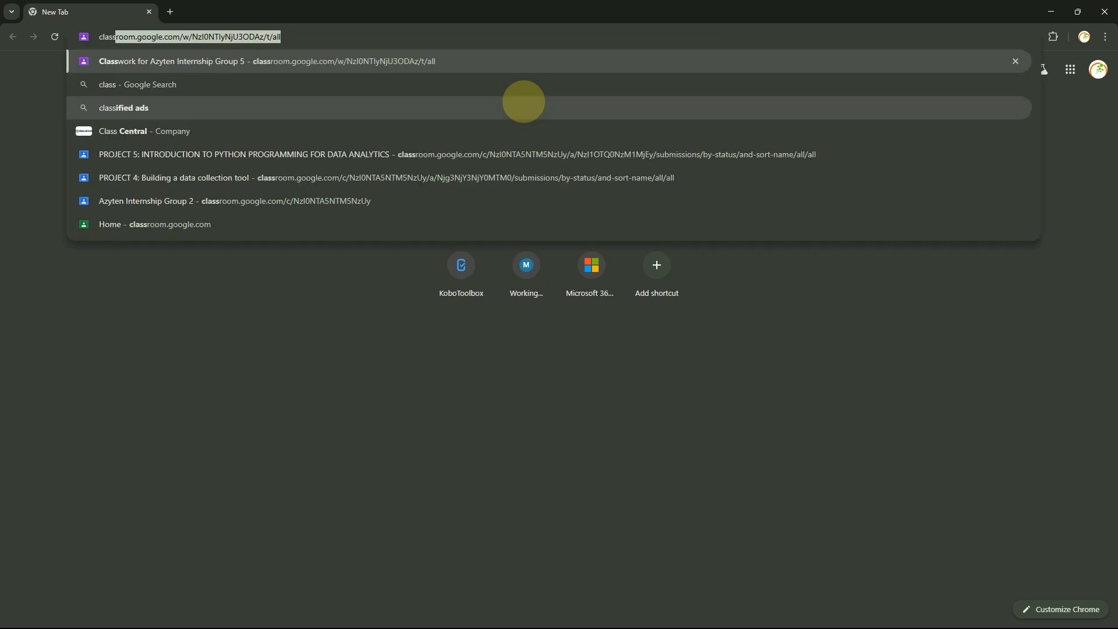
{"action": "key", "text": "Return"}
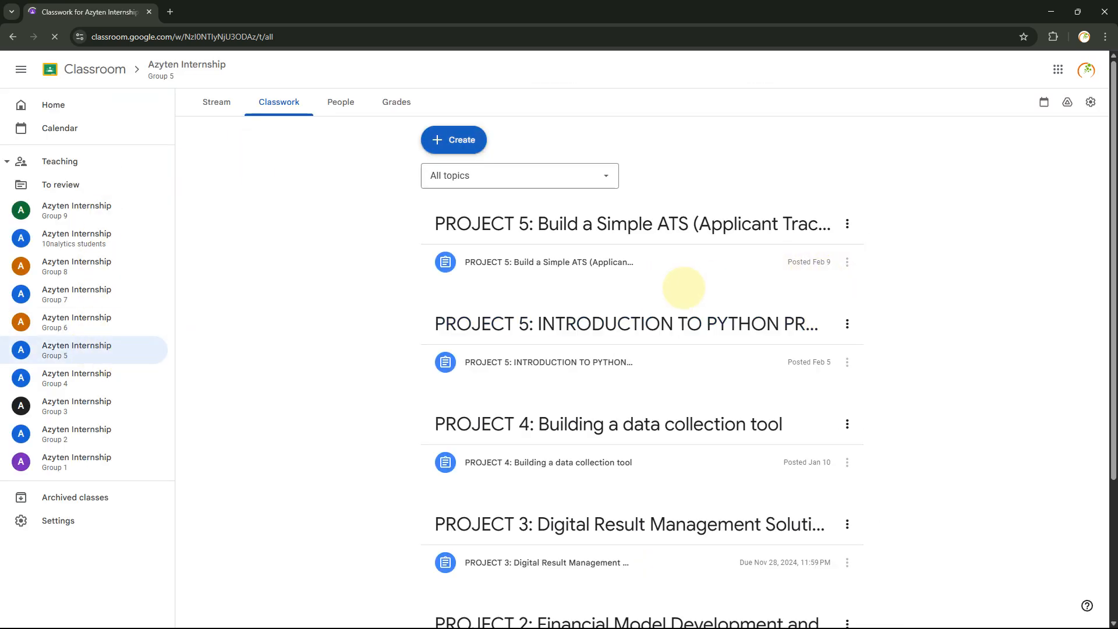
Open the PROJECT 2: Financial Model Development assignment and scroll through its instructions
{"action": "scroll", "coordinate": [686, 289], "scroll_direction": "down", "scroll_amount": 3}
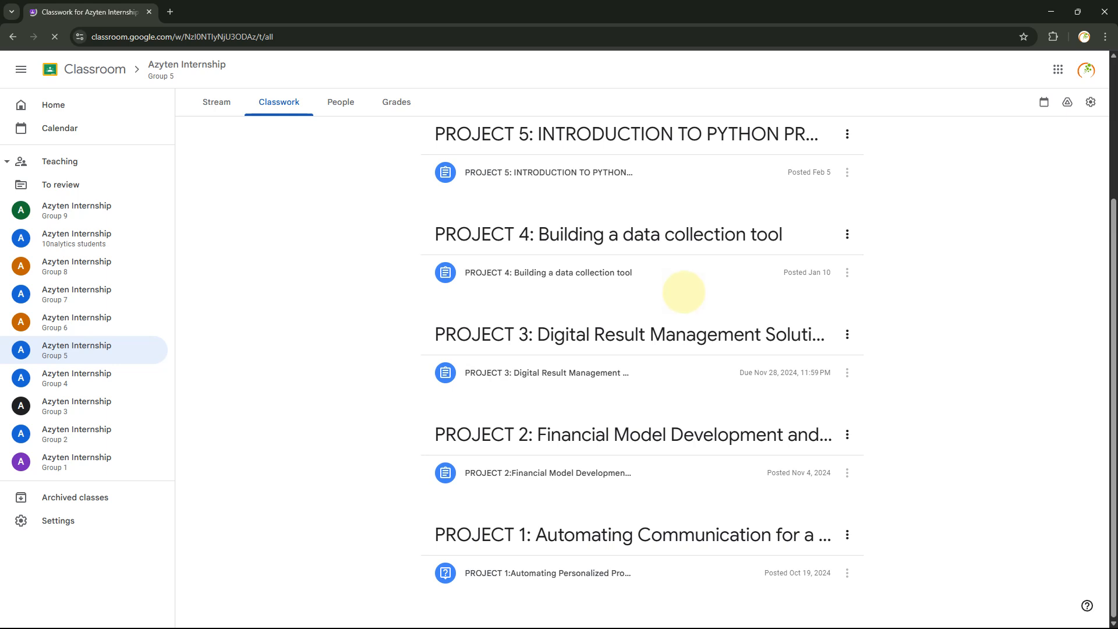
{"action": "scroll", "coordinate": [679, 287], "scroll_direction": "up", "scroll_amount": 1}
{"action": "scroll", "coordinate": [679, 292], "scroll_direction": "down", "scroll_amount": 1}
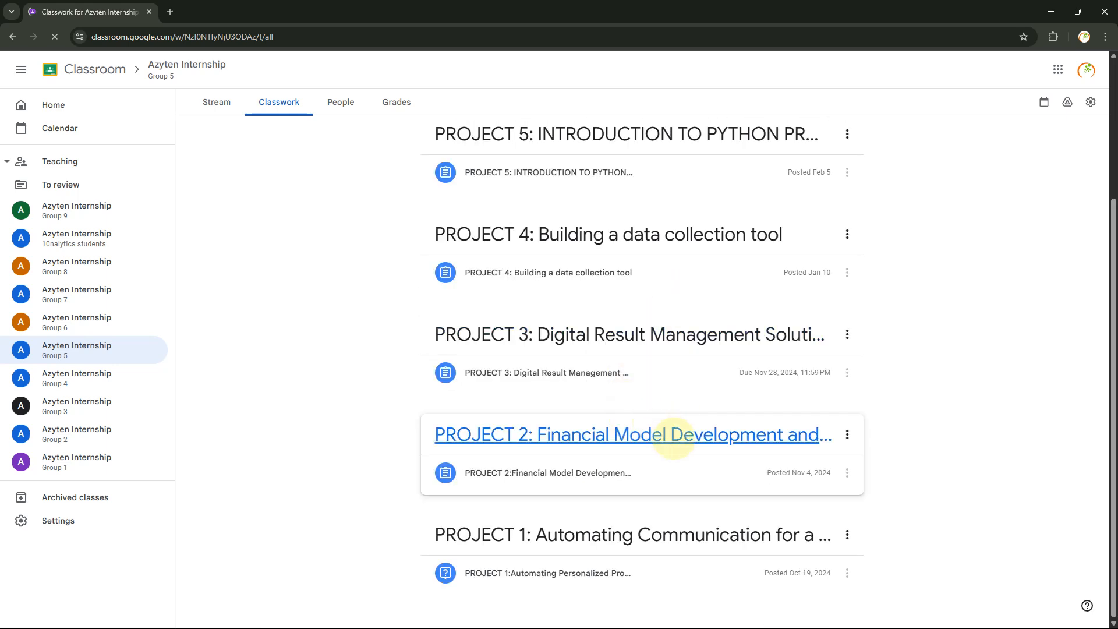
{"action": "left_click", "coordinate": [674, 438]}
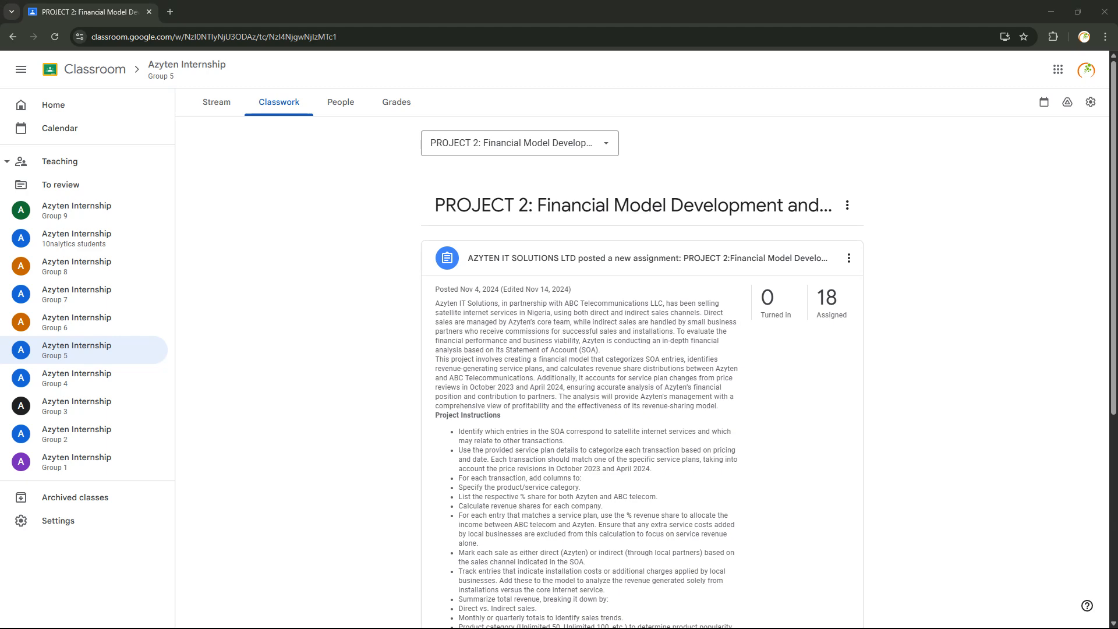
{"action": "scroll", "coordinate": [616, 343], "scroll_direction": "down", "scroll_amount": 6}
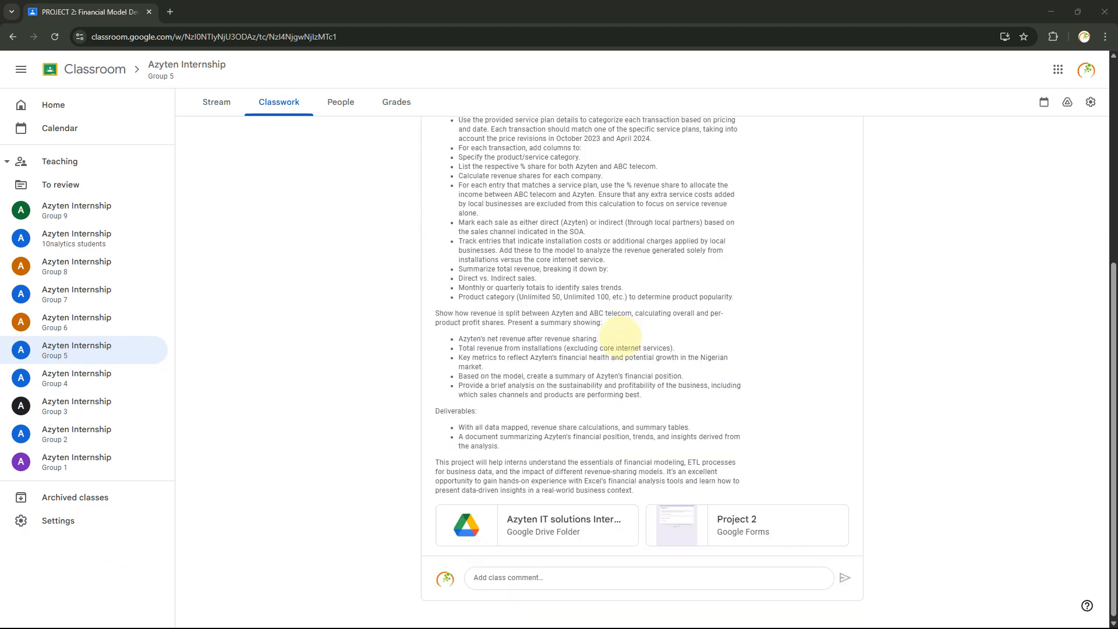
{"action": "scroll", "coordinate": [622, 341], "scroll_direction": "up", "scroll_amount": 6}
{"action": "scroll", "coordinate": [623, 343], "scroll_direction": "down", "scroll_amount": 5}
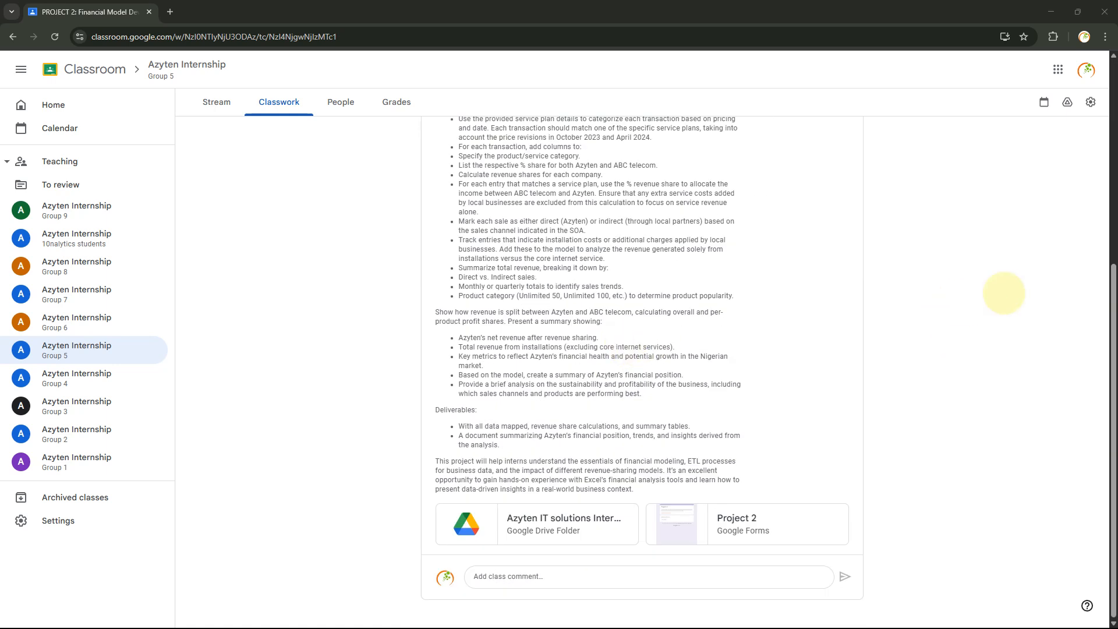
Copy the link to the PROJECT 2: Financial Model Development assignment post
{"action": "scroll", "coordinate": [1101, 271], "scroll_direction": "up", "scroll_amount": 1}
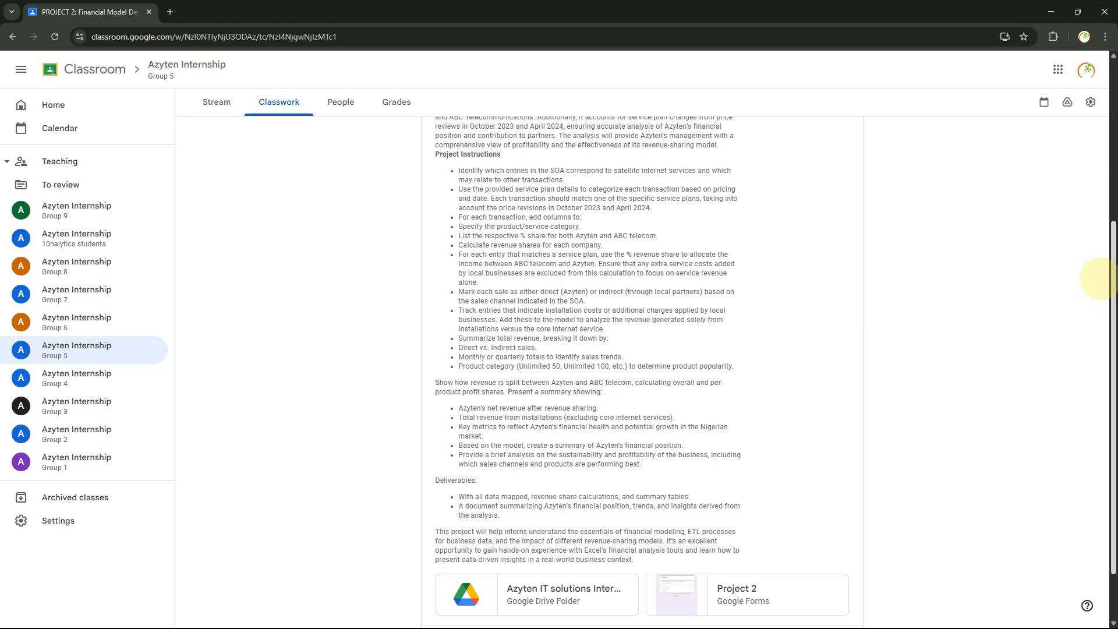
{"action": "scroll", "coordinate": [1095, 267], "scroll_direction": "up", "scroll_amount": 3}
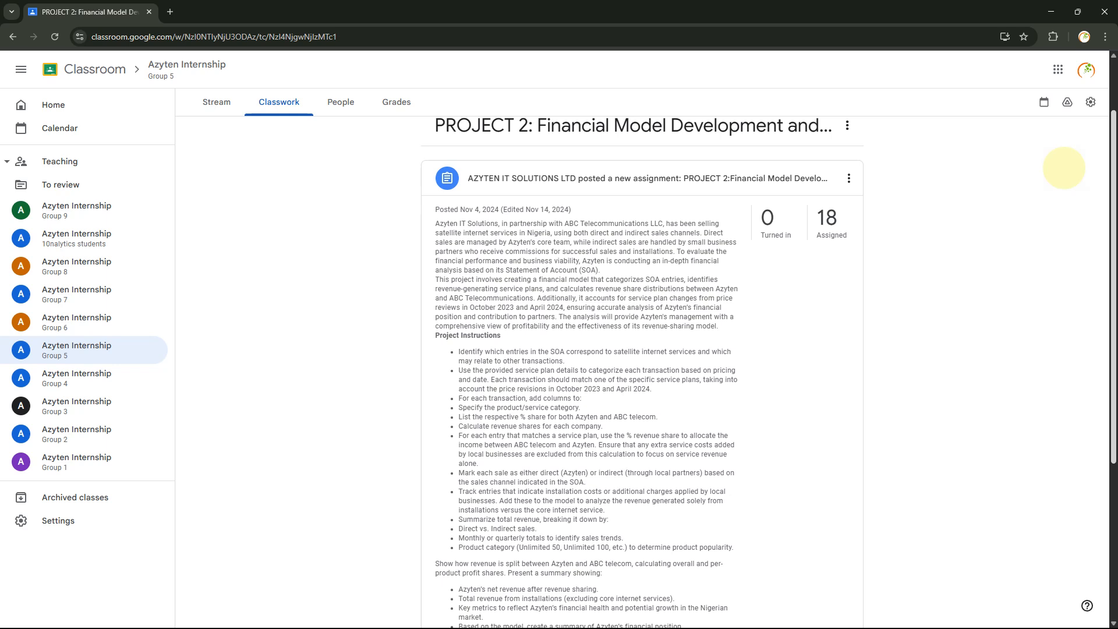
{"action": "scroll", "coordinate": [1064, 168], "scroll_direction": "down", "scroll_amount": 1}
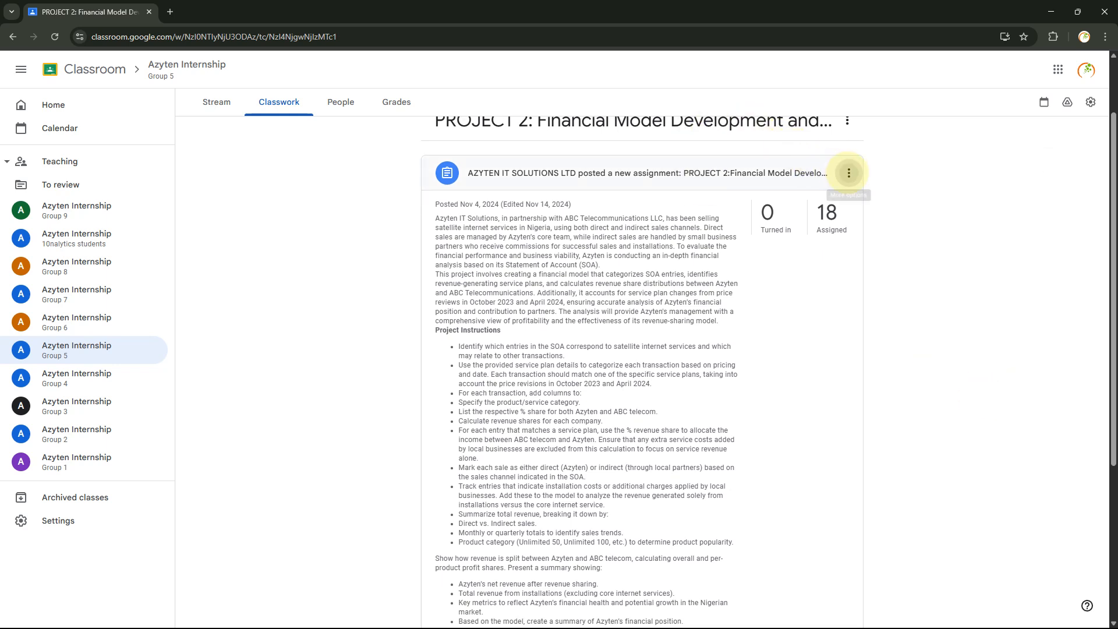
{"action": "left_click", "coordinate": [848, 173]}
{"action": "left_click", "coordinate": [863, 261]}
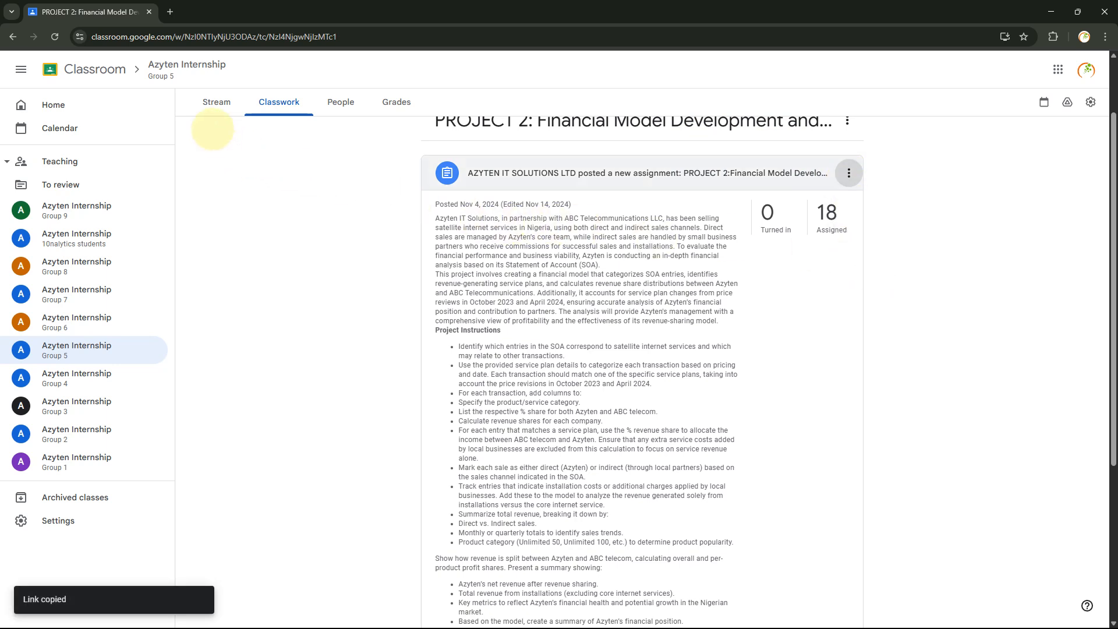
Copy the class invite link from the Group 5 class stream's class code options
{"action": "left_click", "coordinate": [216, 104]}
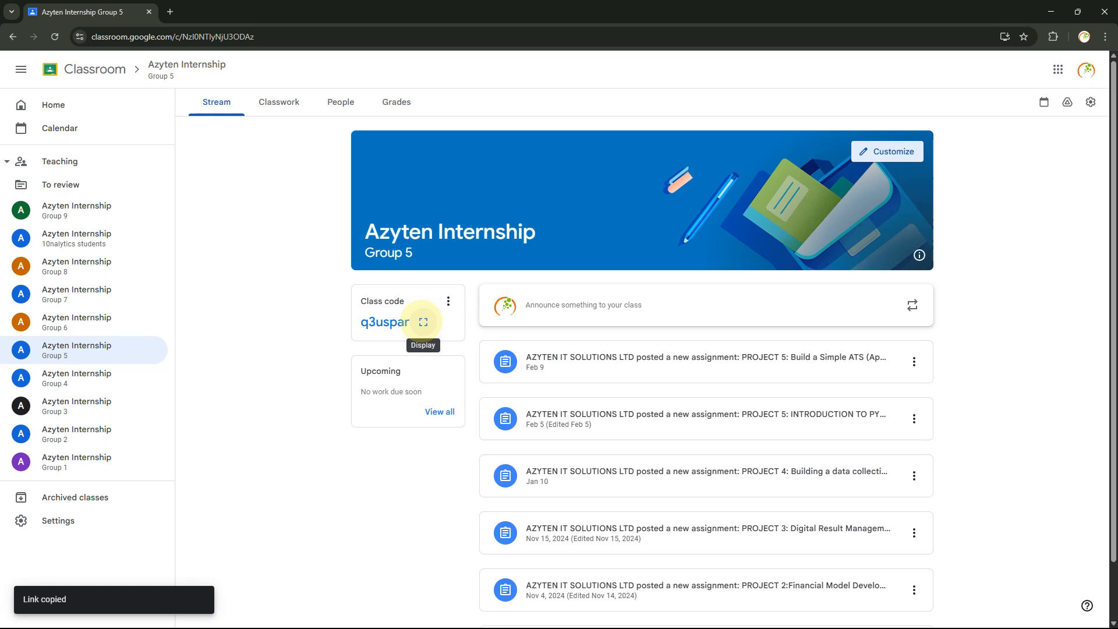
{"action": "left_click", "coordinate": [448, 301]}
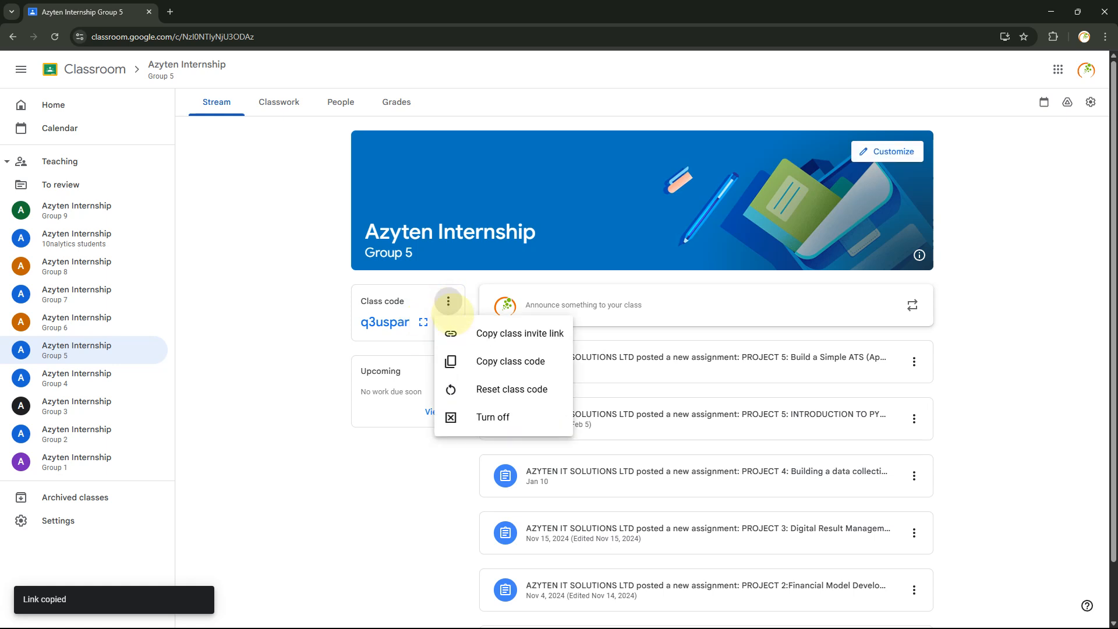
{"action": "left_click", "coordinate": [463, 333]}
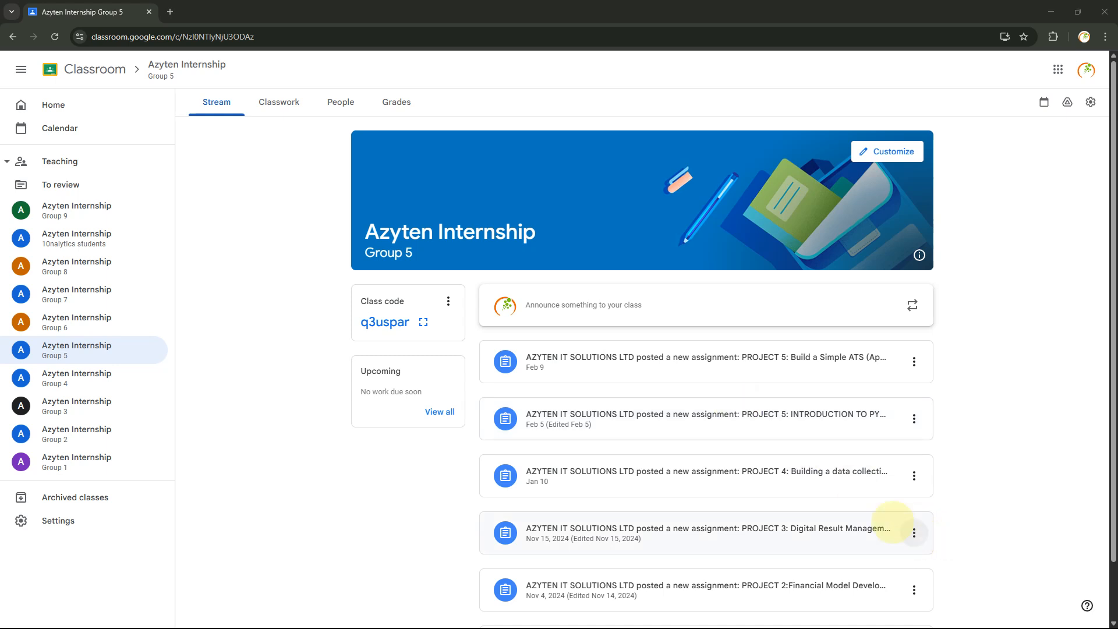
Copy the link to the PROJECT 2 Financial Model post from the class stream
{"action": "left_click", "coordinate": [914, 590]}
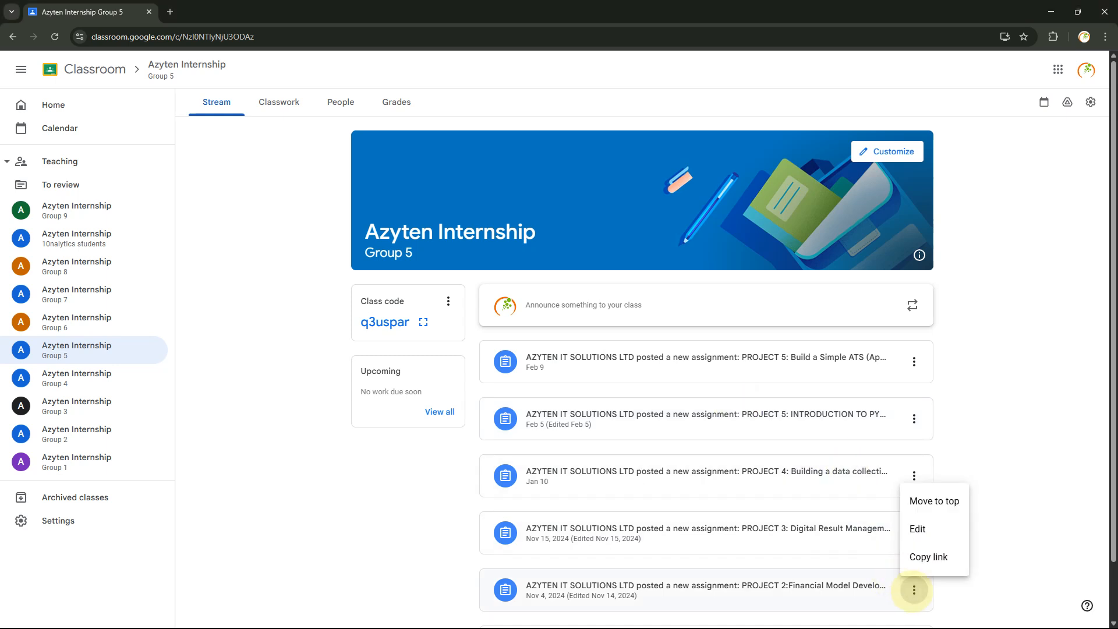
{"action": "left_click", "coordinate": [923, 553]}
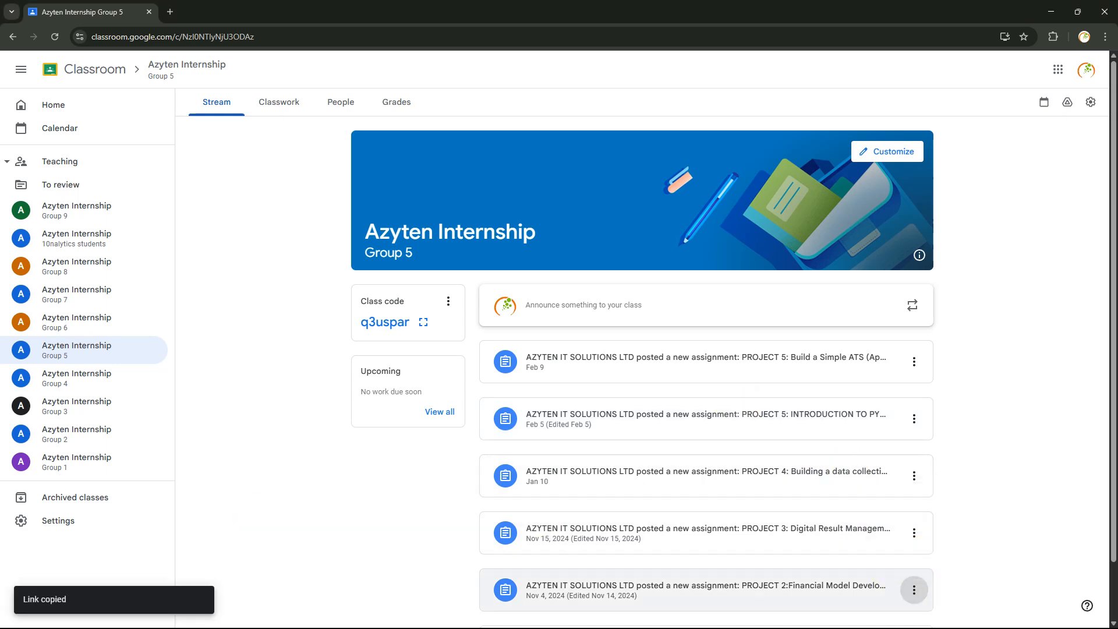
{"action": "key", "text": "alt+Tab"}
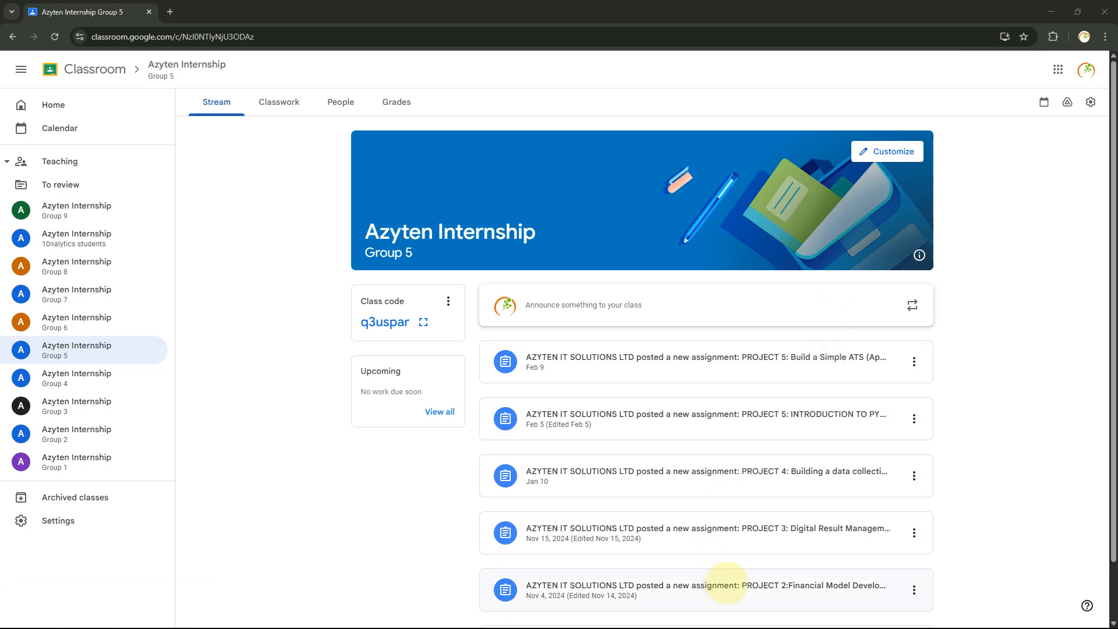
Open the PROJECT 2 assignment and review its instructions and attachments
{"action": "left_click", "coordinate": [726, 583]}
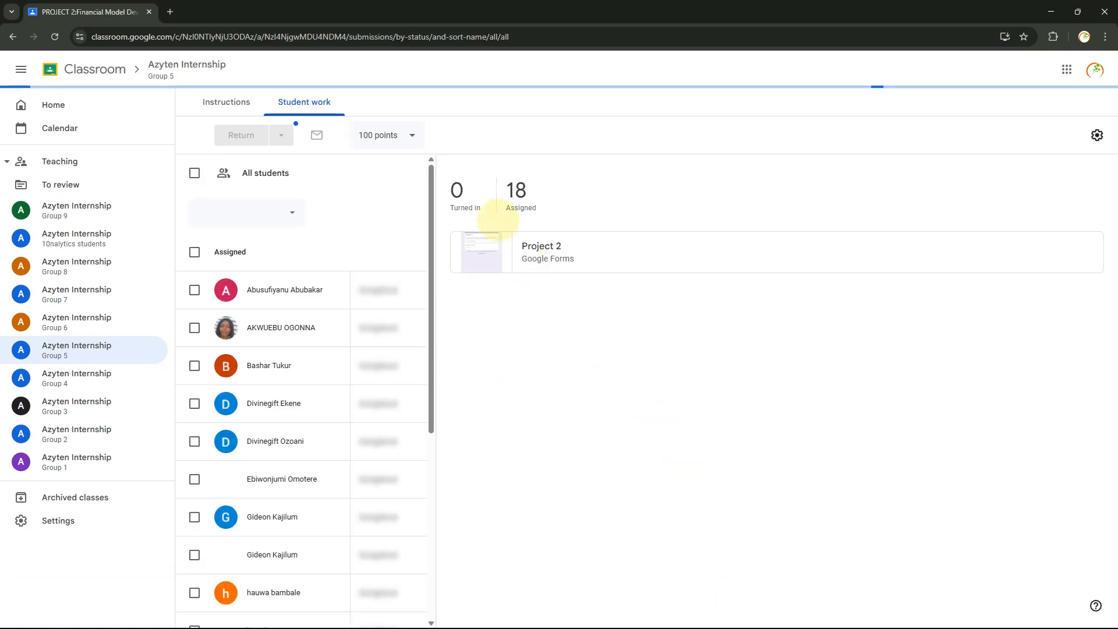
{"action": "left_click", "coordinate": [240, 105]}
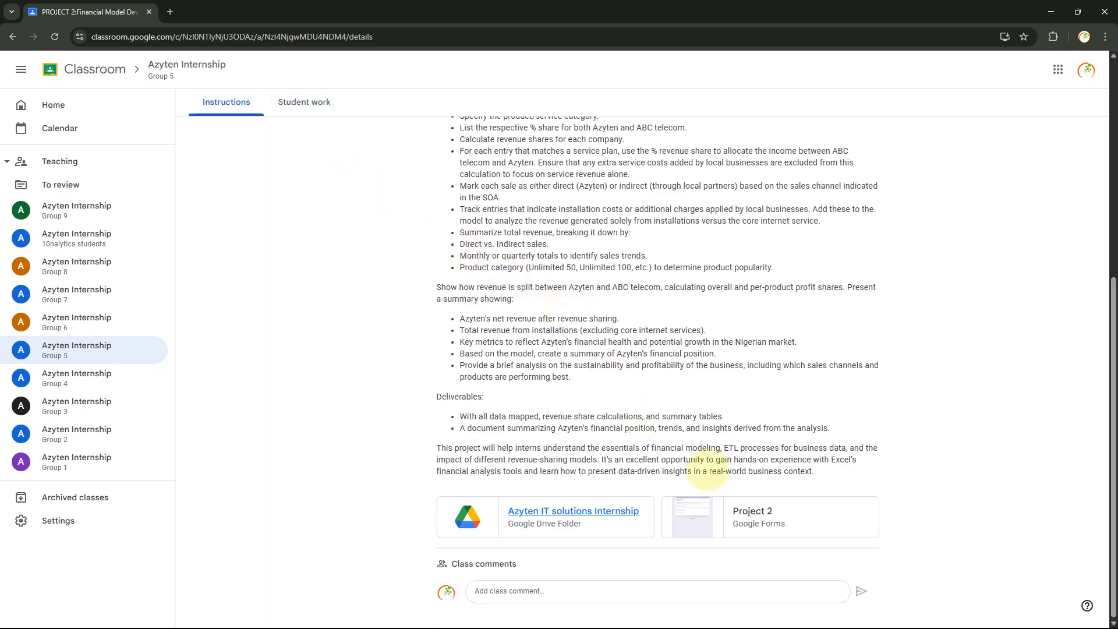
{"action": "left_click_drag", "start_coordinate": [839, 477], "coordinate": [527, 168]}
{"action": "left_click", "coordinate": [527, 167]}
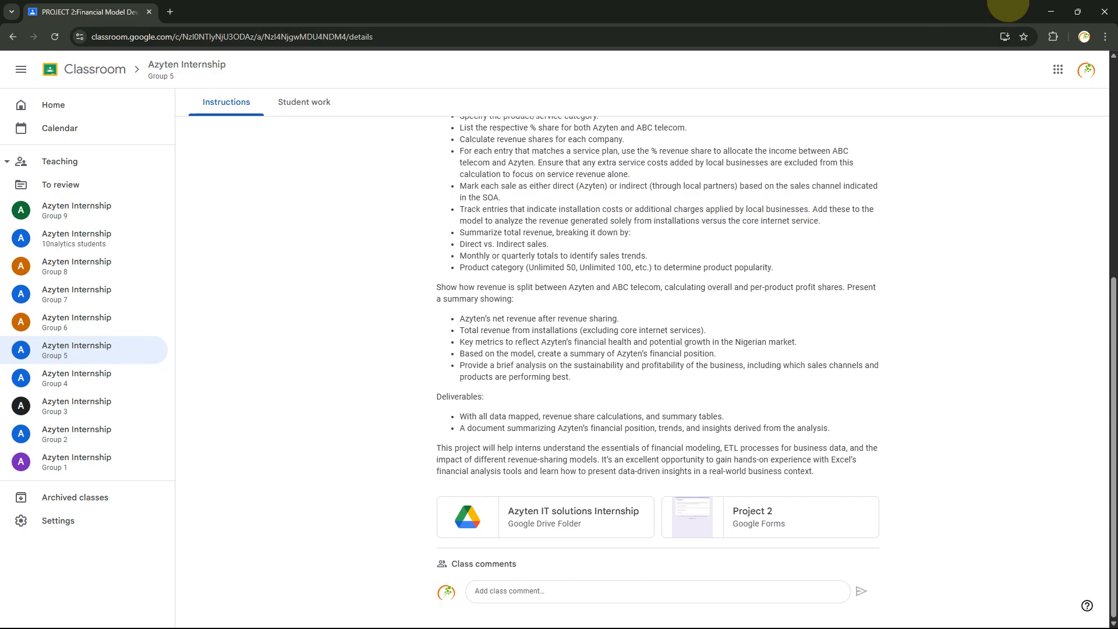
Minimize the Classroom window and open the Channel dashboard shortcut in the other Chrome window
{"action": "left_click", "coordinate": [1052, 11]}
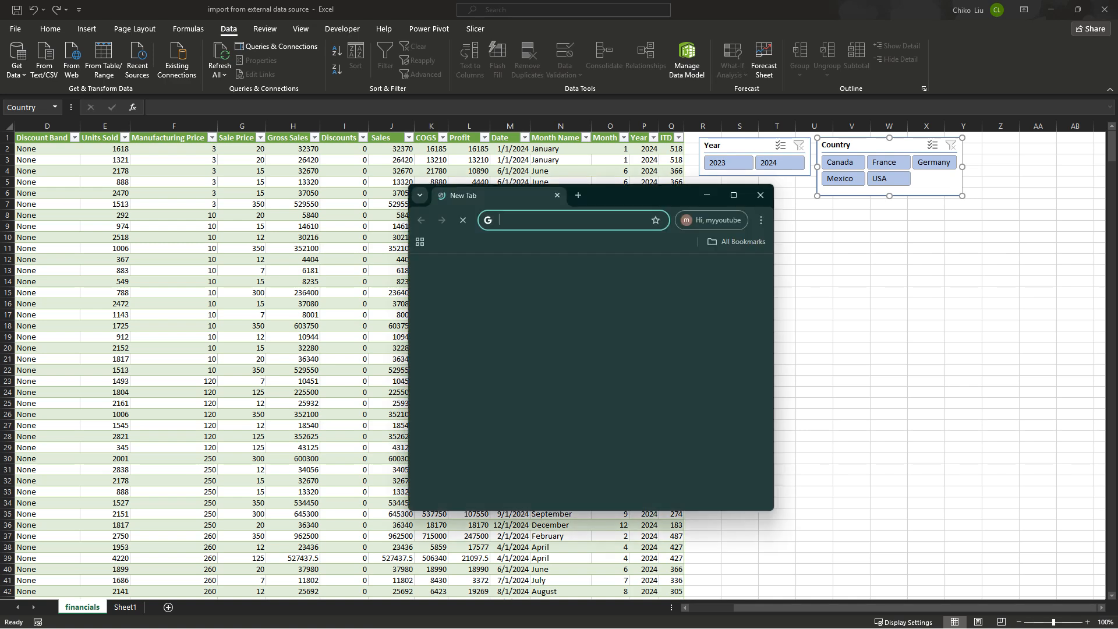
{"action": "left_click", "coordinate": [488, 467]}
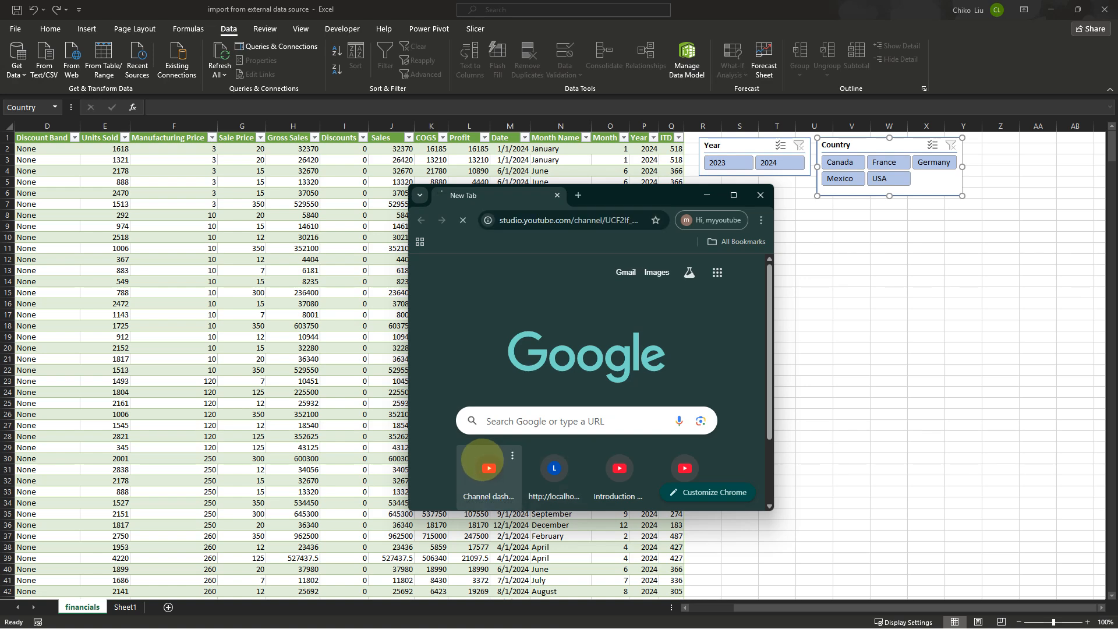